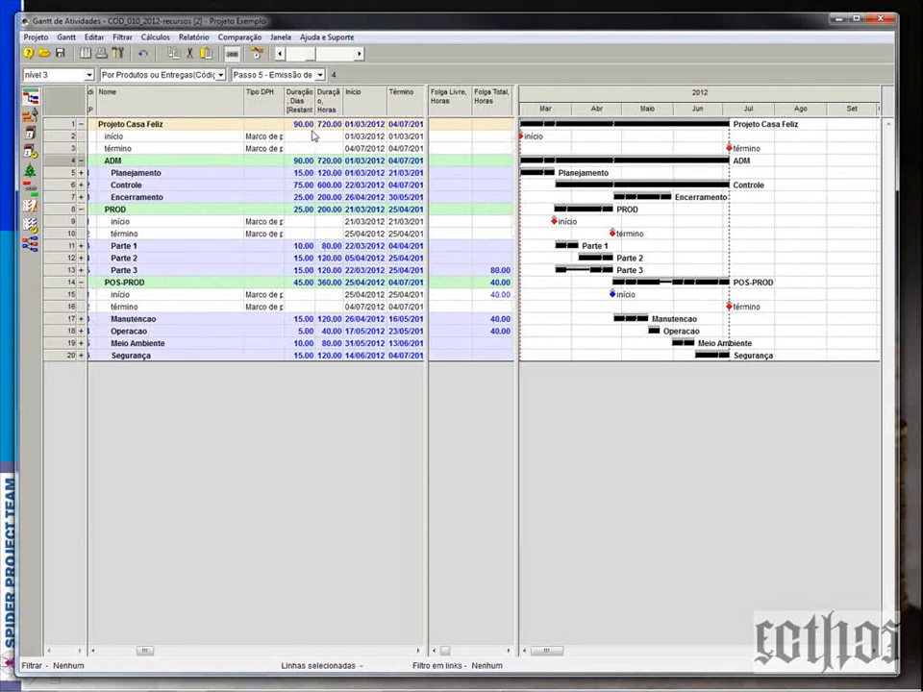
left_click(319, 75)
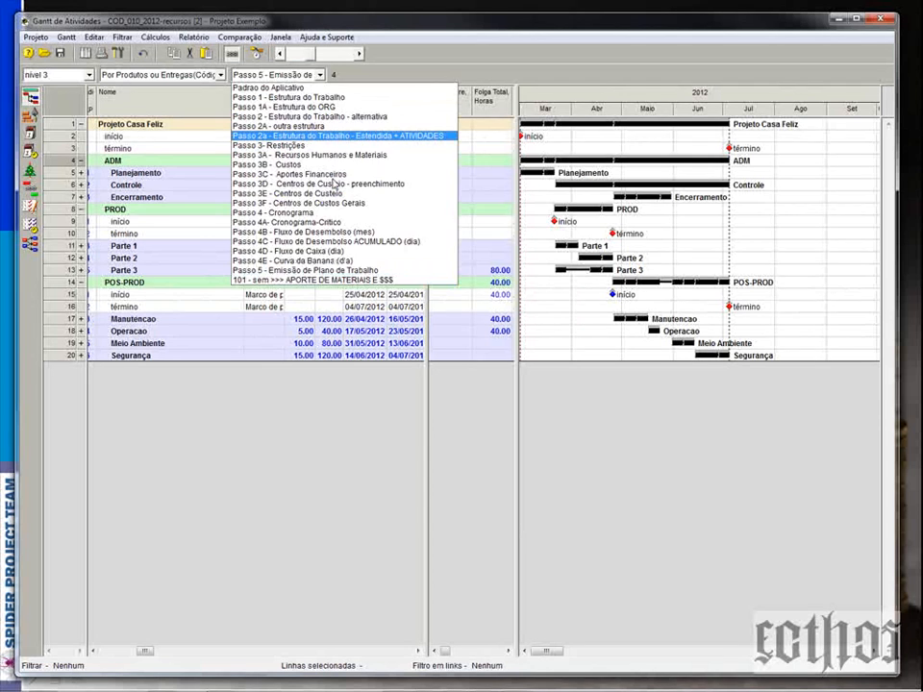
key("Escape")
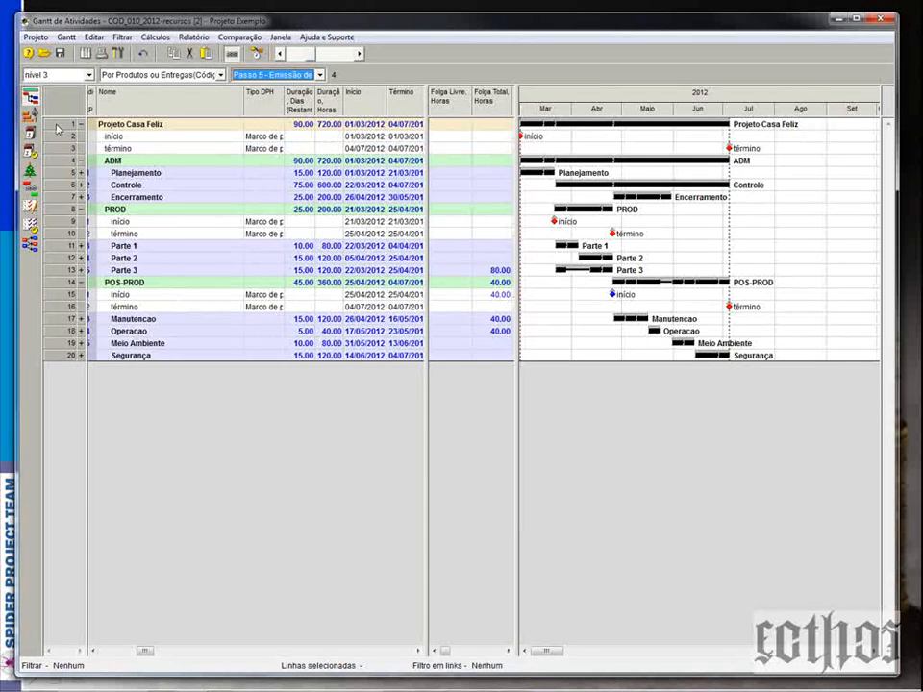
- Start a general diagram for the Projeto Casa Feliz phase using the Custo cost component, with Cumulativo turned off
right_click(58, 127)
mouse_move(121, 181)
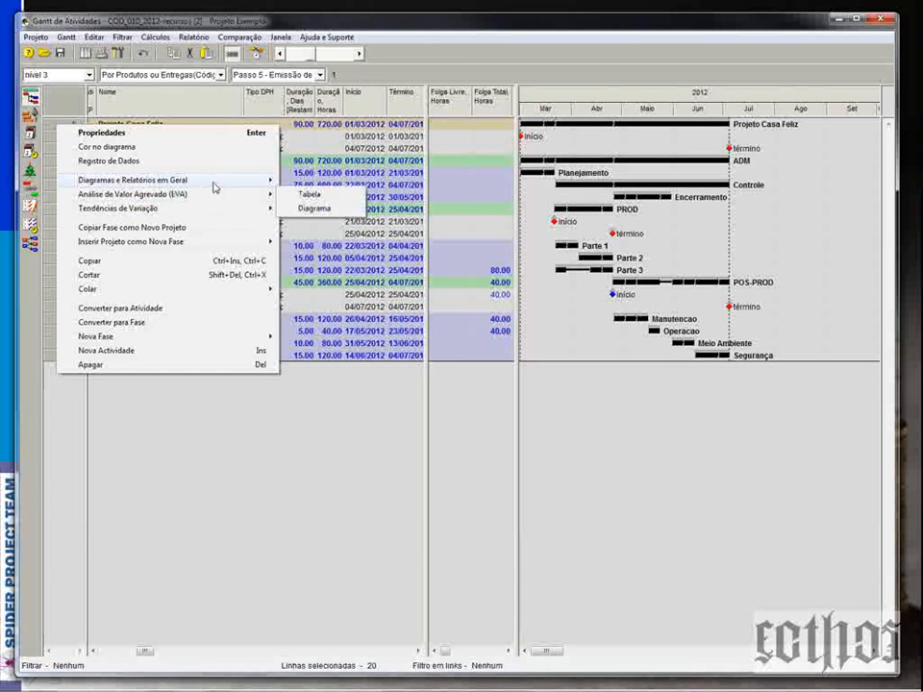
left_click(311, 195)
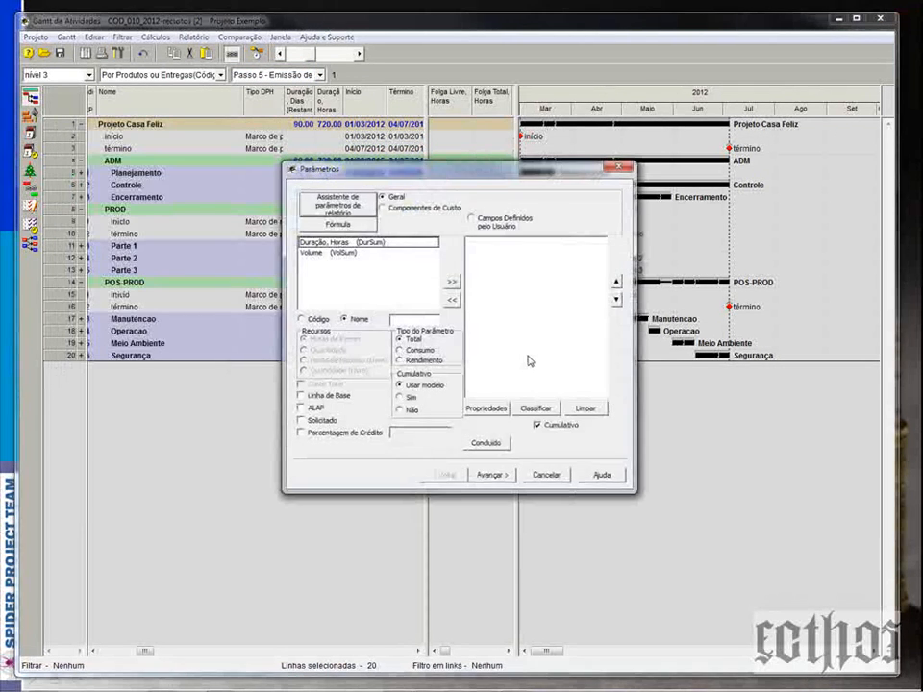
left_click(413, 208)
left_click(362, 243)
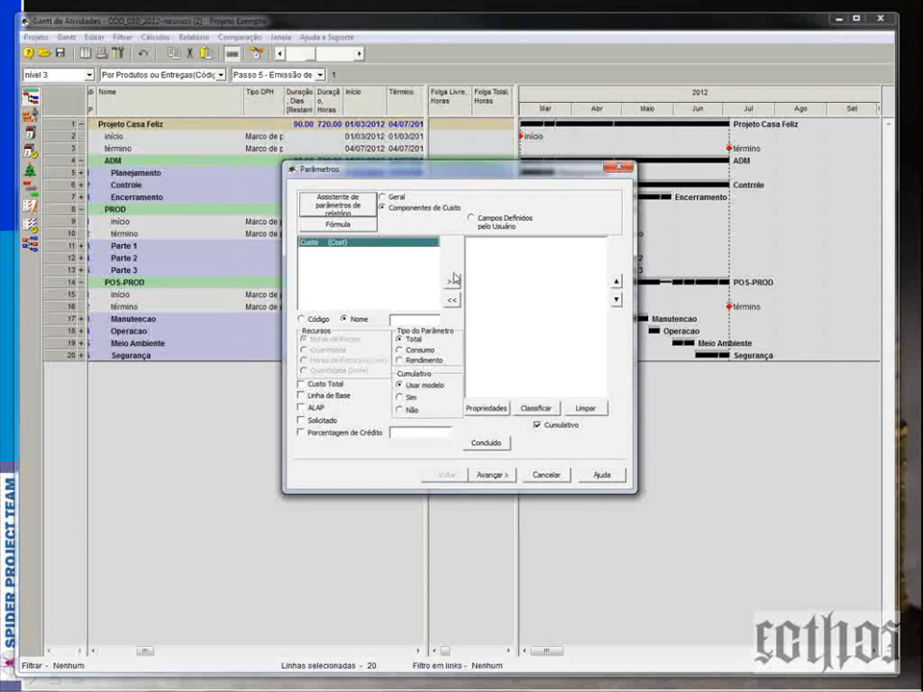
left_click(452, 282)
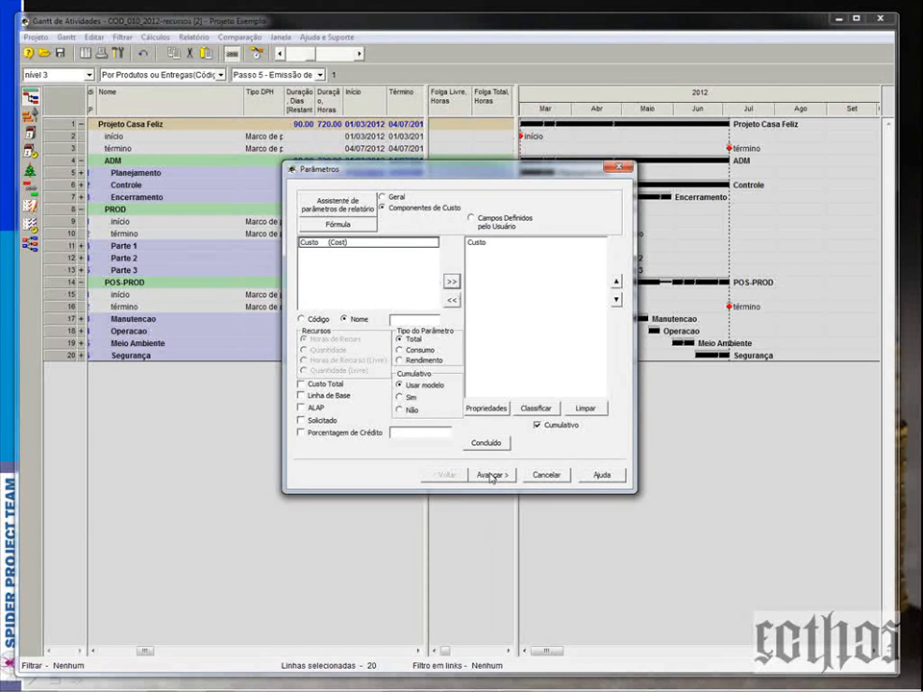
left_click(539, 425)
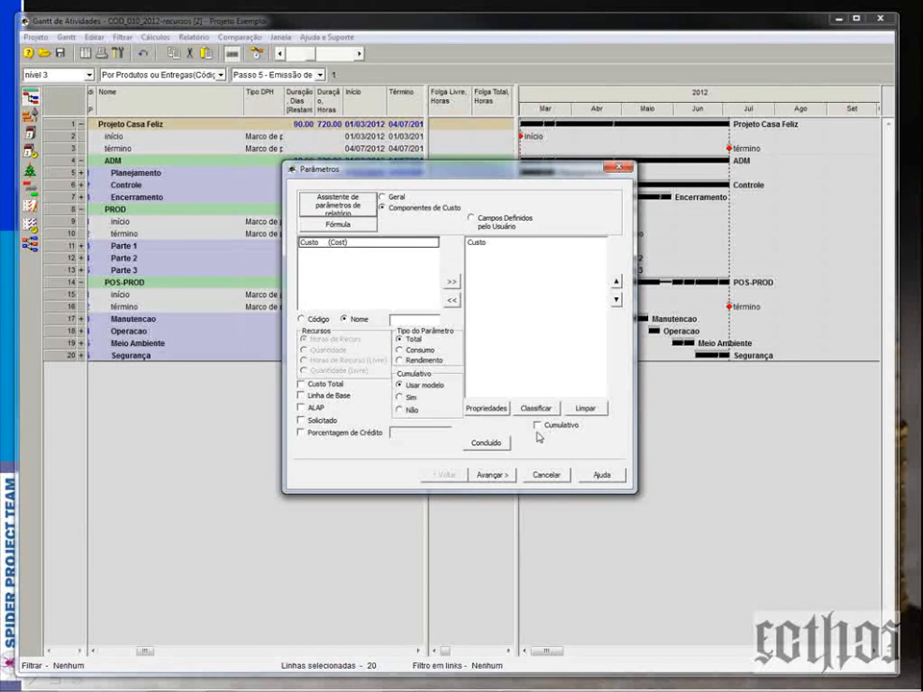
- Name the diagram "custo periodo a periodo" and set it up for the whole project by weeks
left_click(495, 475)
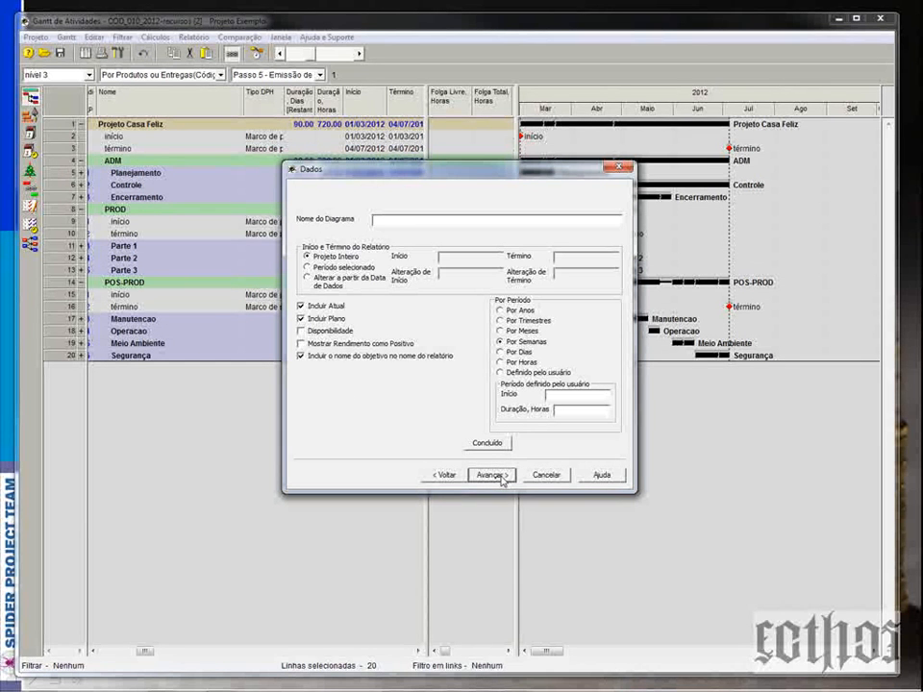
type("custo periodo a periodo")
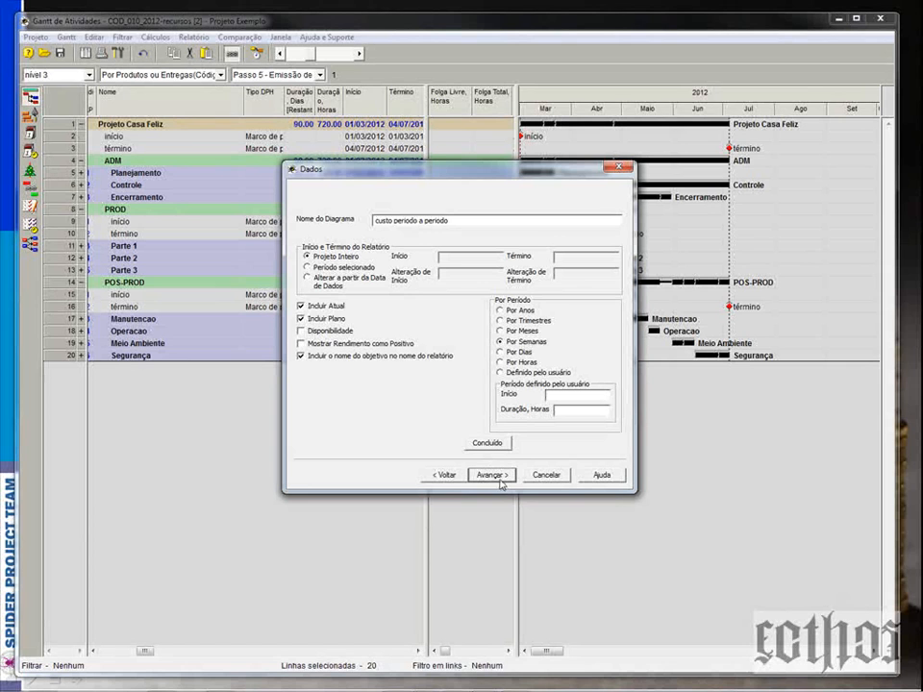
left_click(513, 333)
left_click(491, 474)
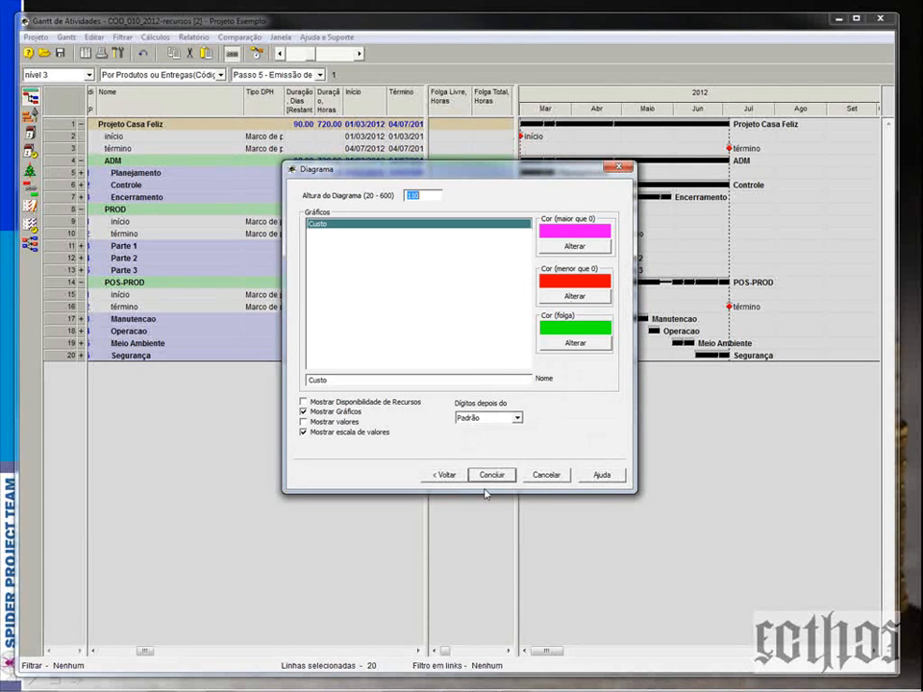
- Give the Custo graph a dark blue colour for positive values, turn on the display of values and create the diagram
left_click(562, 248)
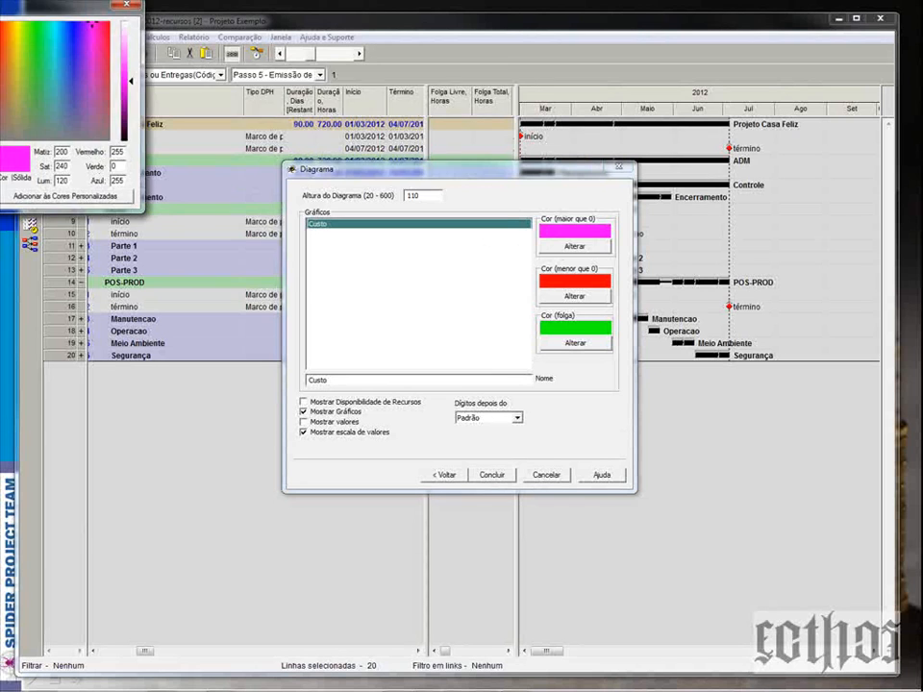
left_click(285, 150)
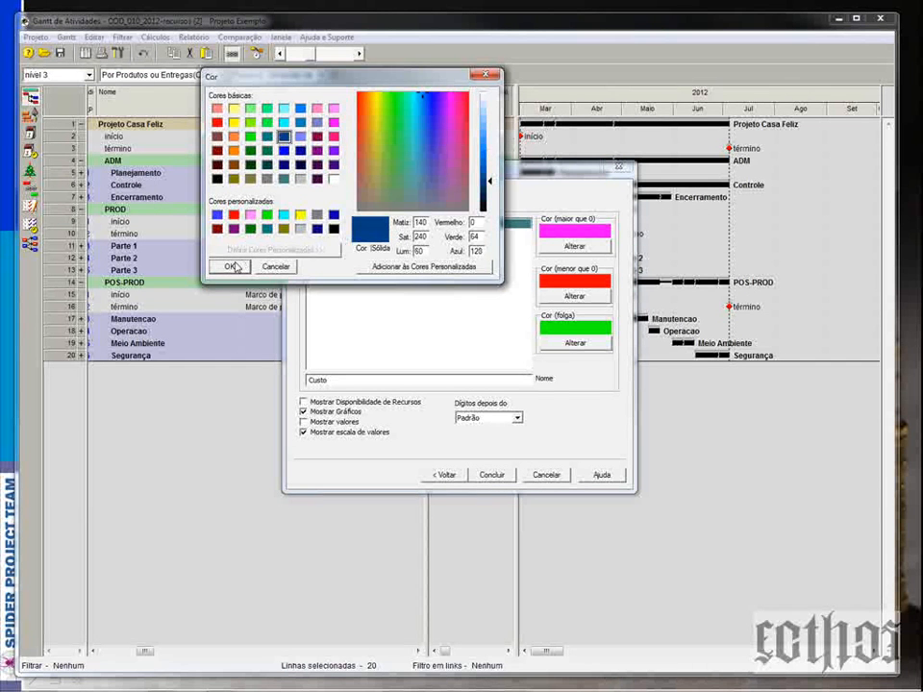
left_click(230, 266)
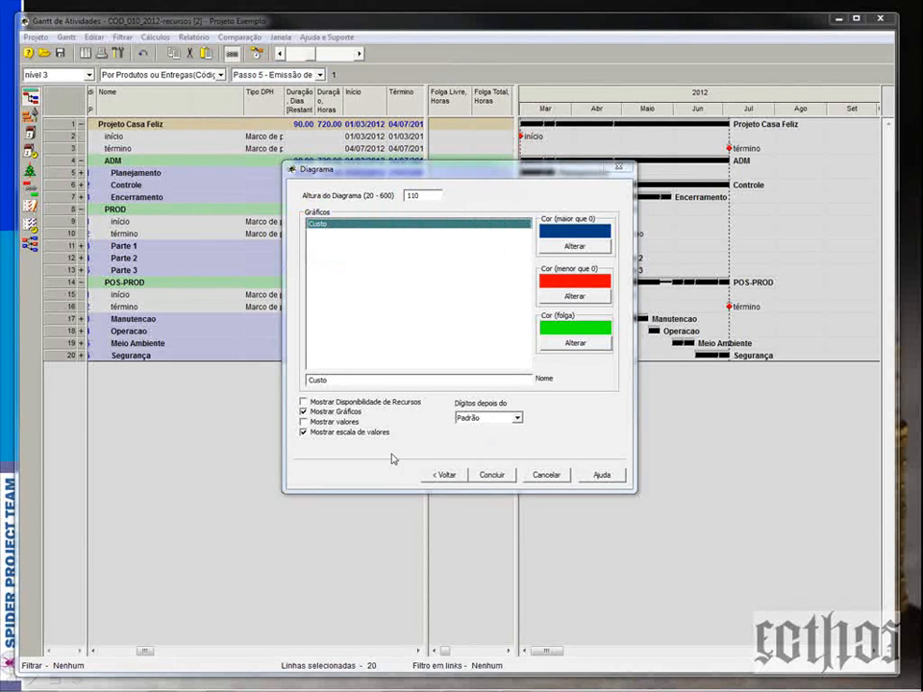
left_click(303, 421)
left_click(496, 475)
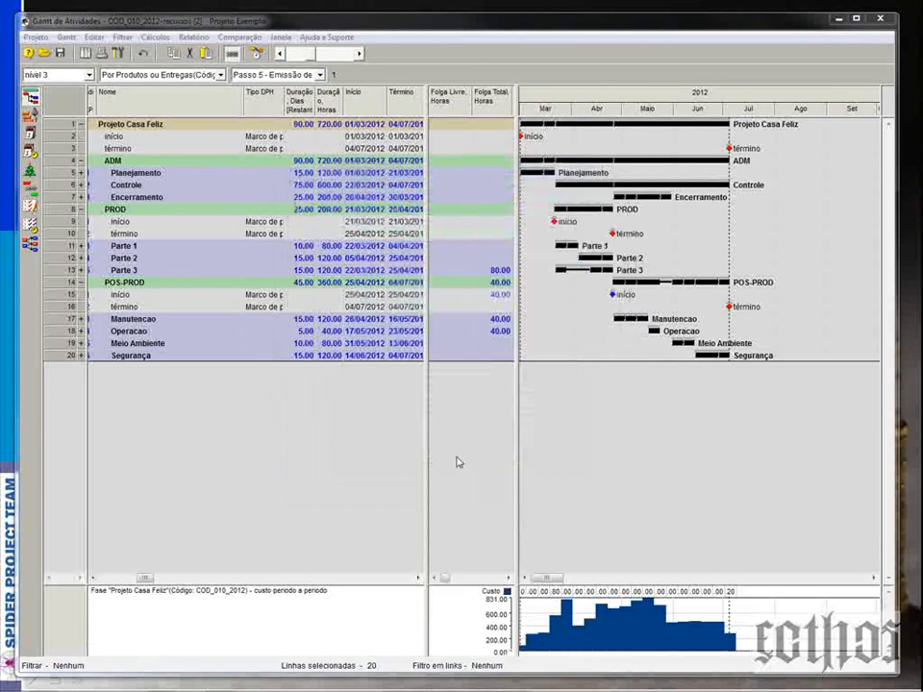
- Narrow the two table panes to widen the Gantt area and fit the whole project in the timescale
left_click_drag(423, 413, 253, 381)
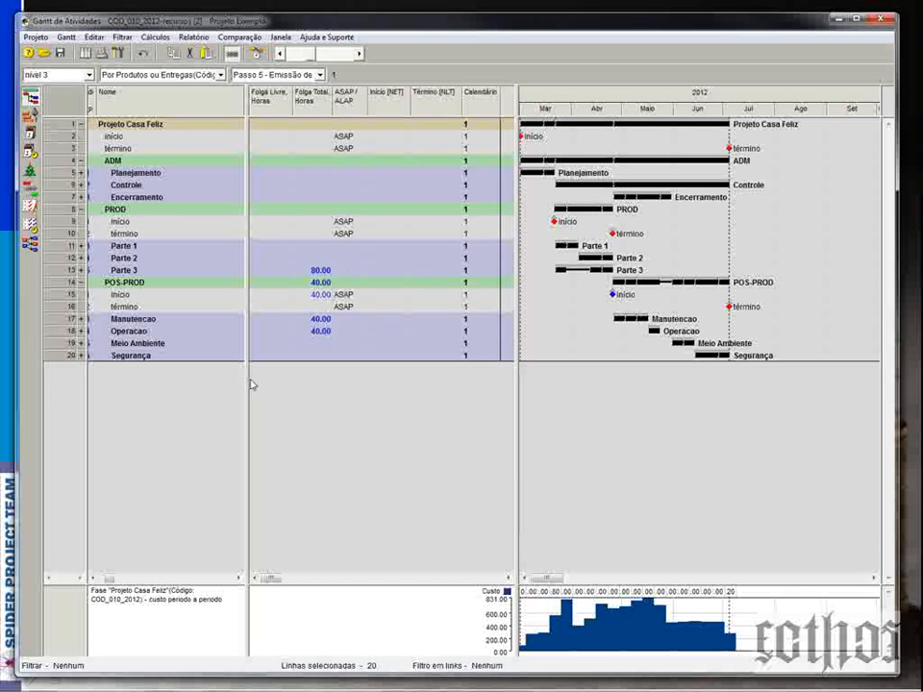
left_click_drag(517, 327, 302, 336)
right_click(451, 94)
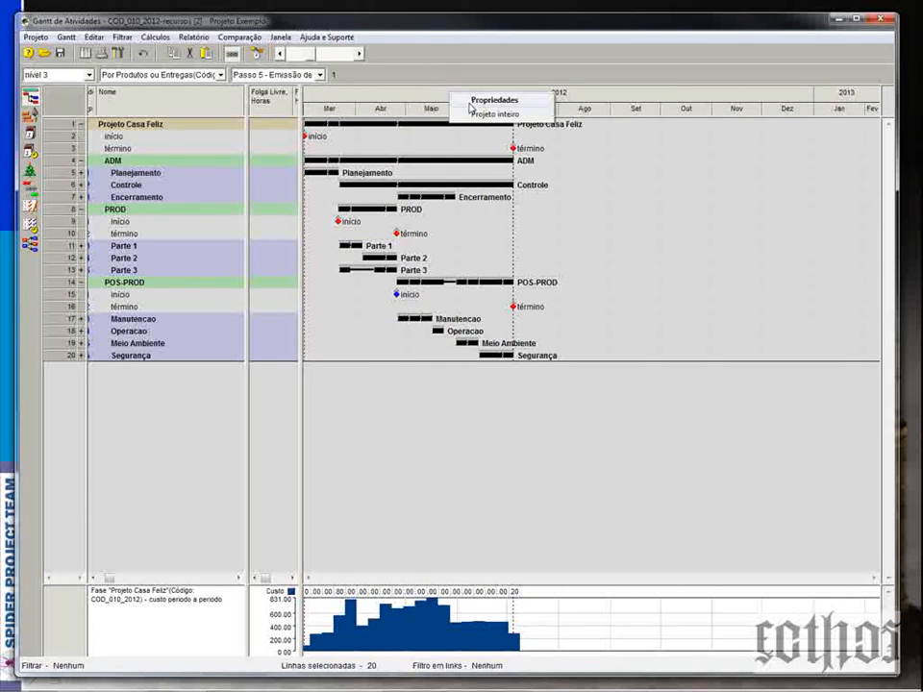
left_click(469, 114)
- Show the remaining Custo cost field as a column before Folga Livre
right_click(274, 94)
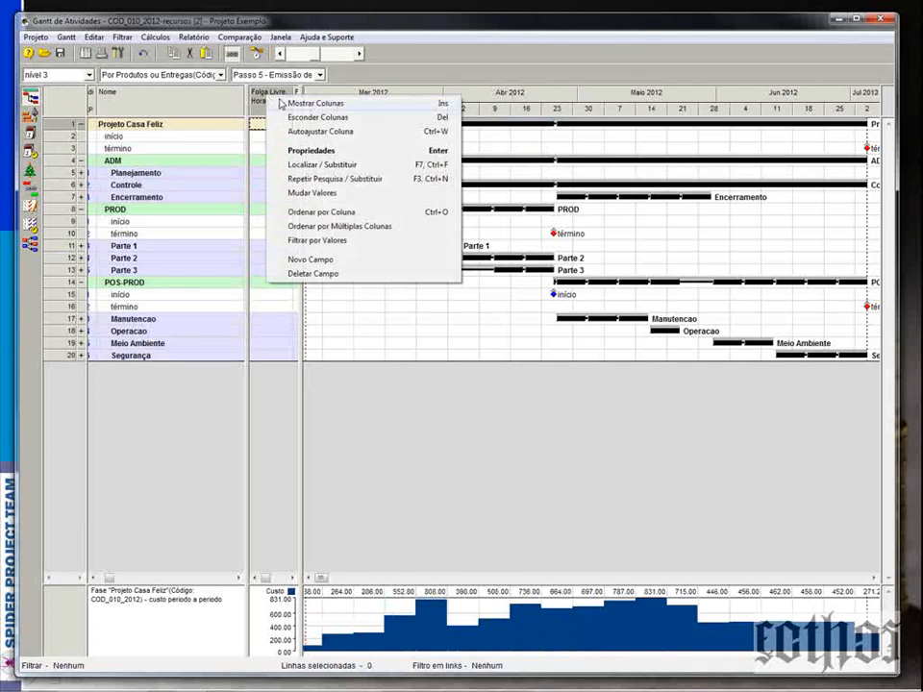
left_click(283, 99)
left_click(519, 134)
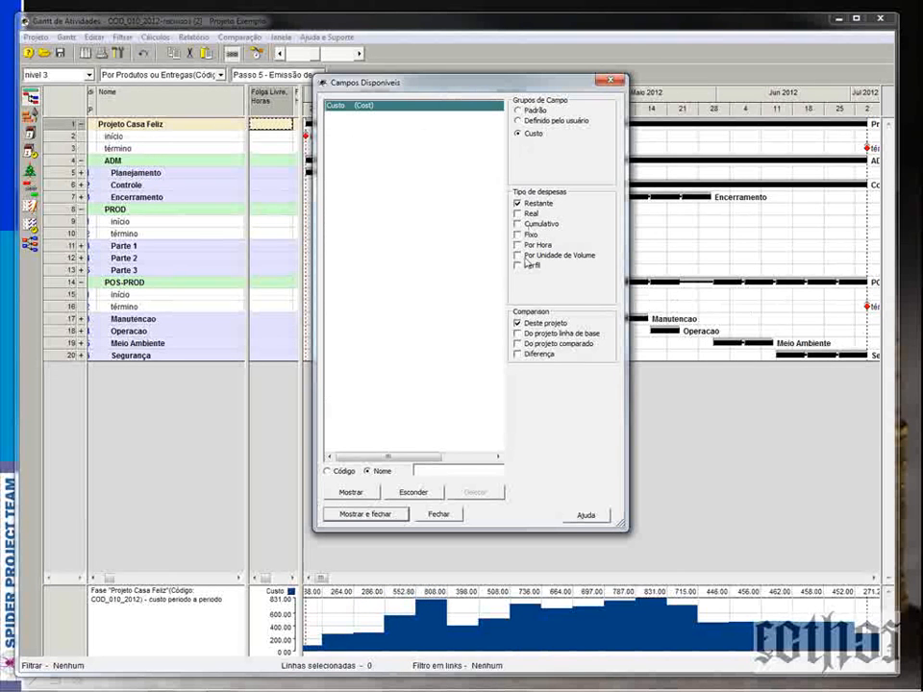
left_click(373, 513)
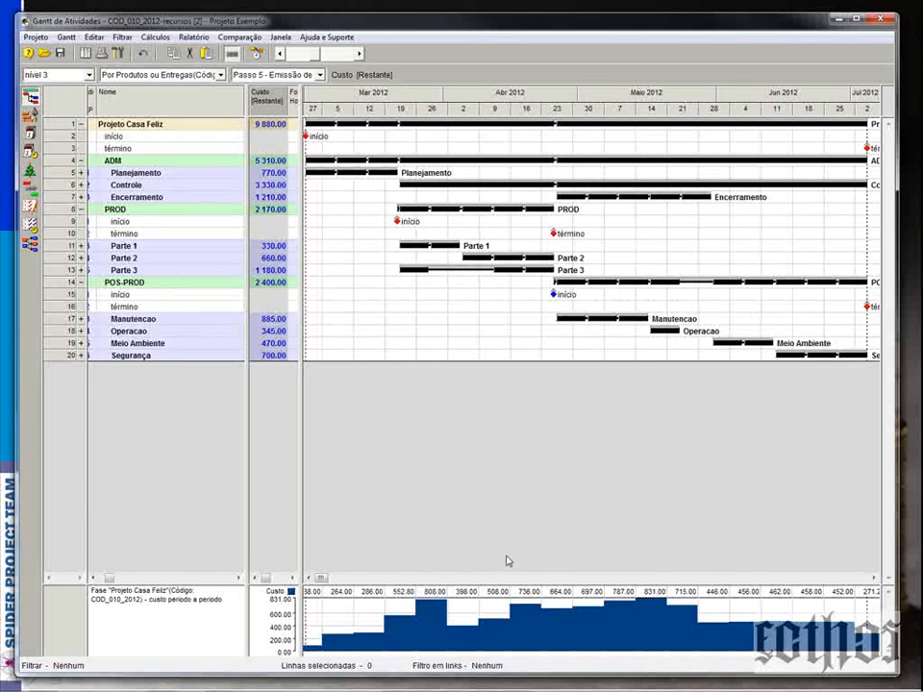
- Increase the height of the cost diagram in its properties so it fills about half the window
right_click(517, 600)
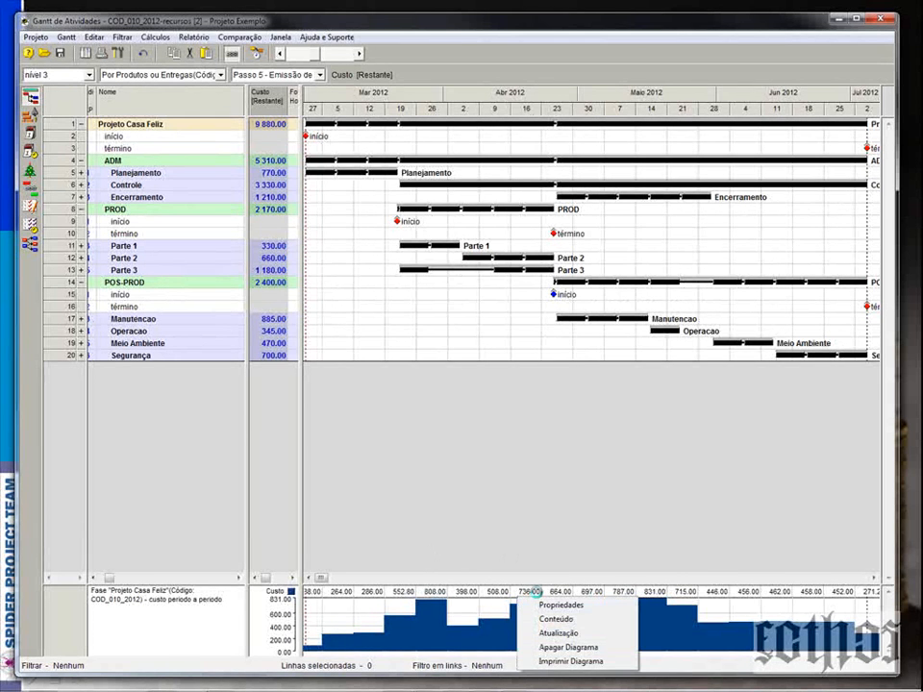
left_click(550, 604)
key("Return")
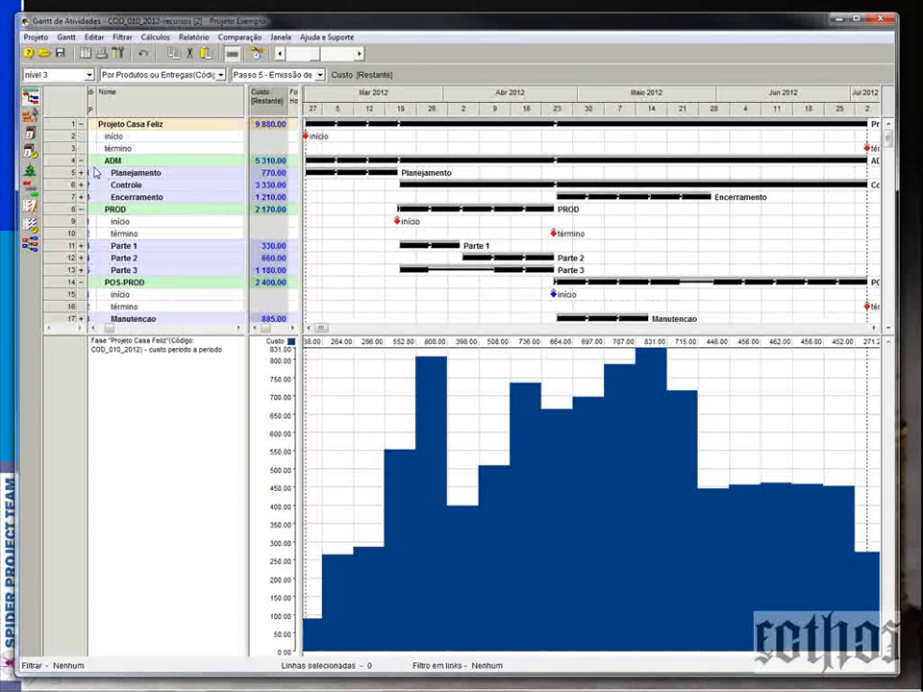
- Collapse the PROD, POS-PROD and ADM phases in the activity table
left_click(82, 209)
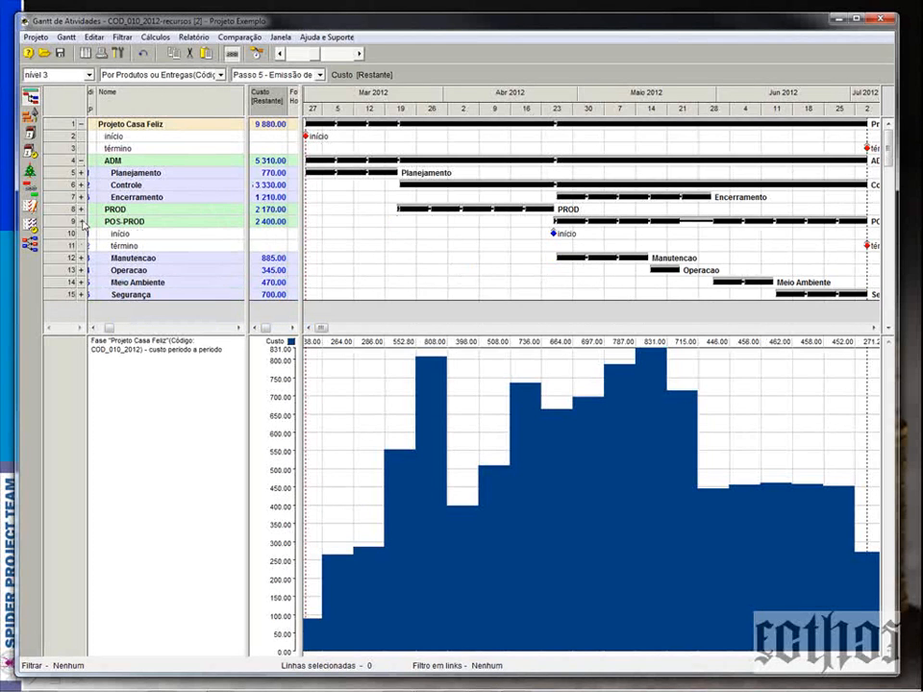
left_click(81, 222)
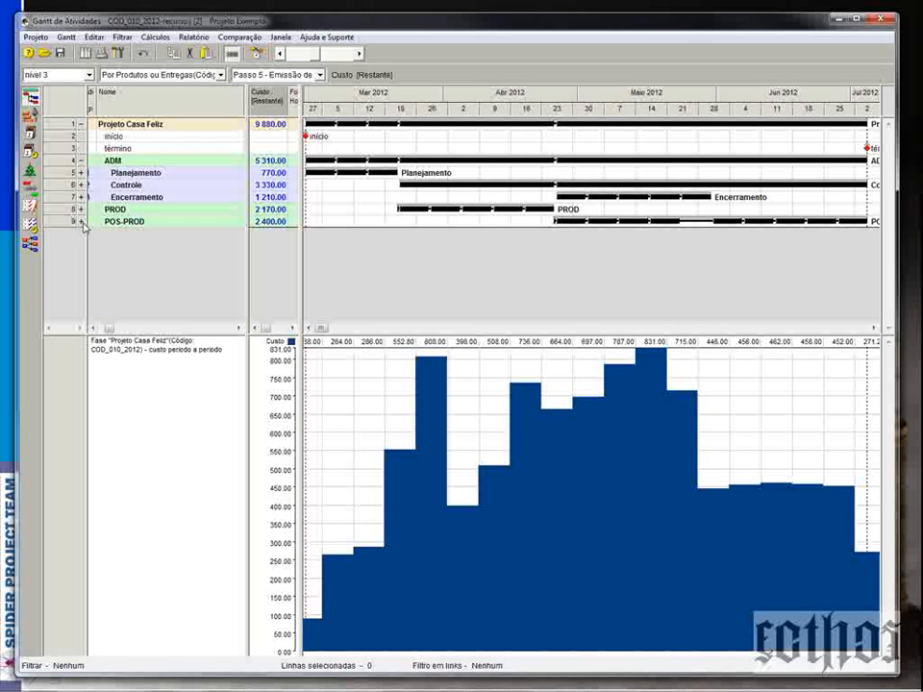
double_click(60, 163)
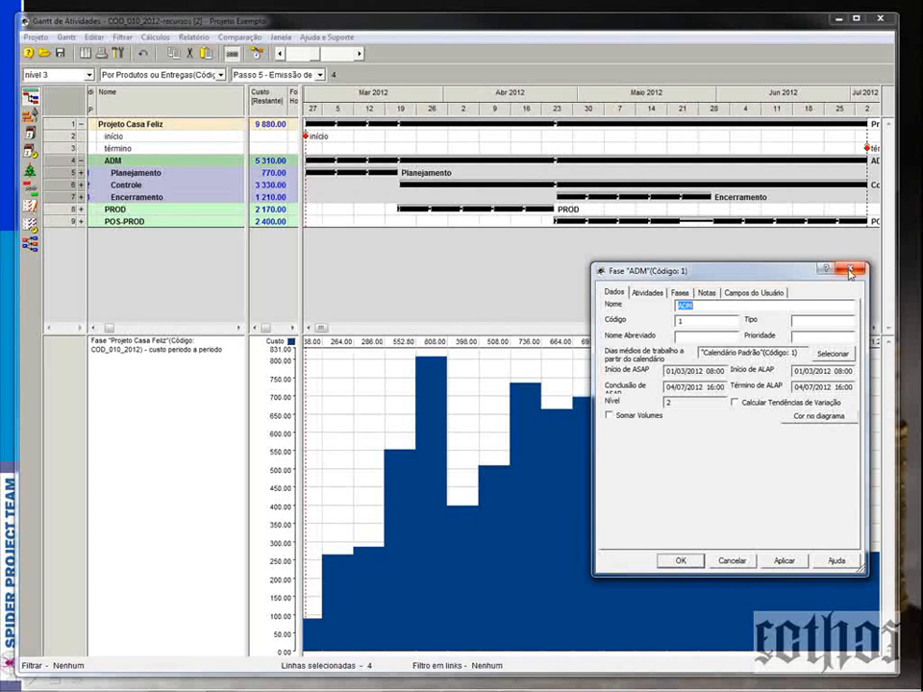
key("Escape")
left_click(81, 162)
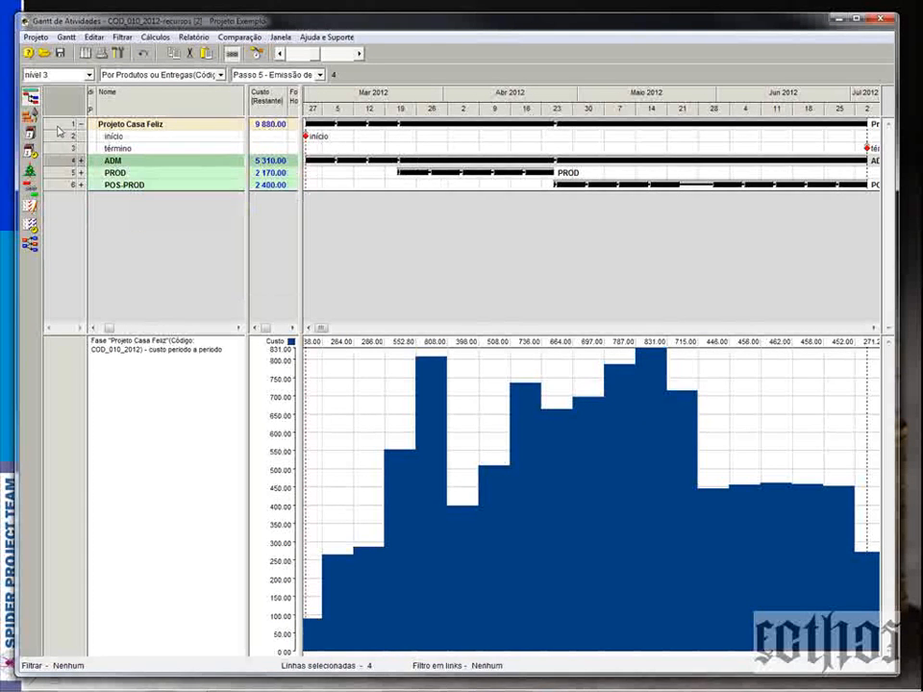
- Add a new phase under Projeto Casa Feliz and name it "financiamento"
double_click(59, 126)
left_click(680, 293)
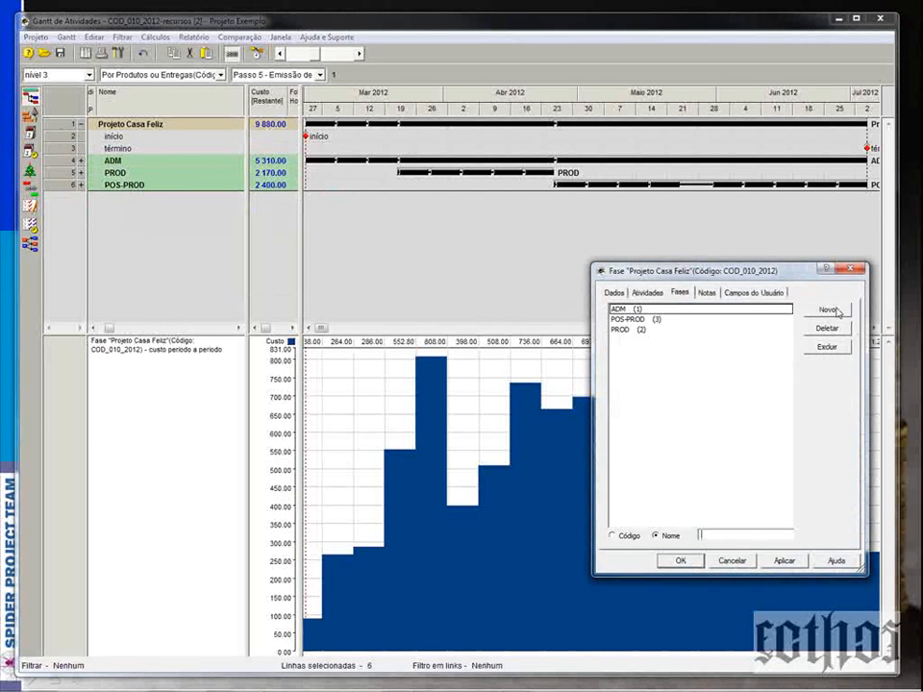
left_click(827, 310)
left_click(677, 561)
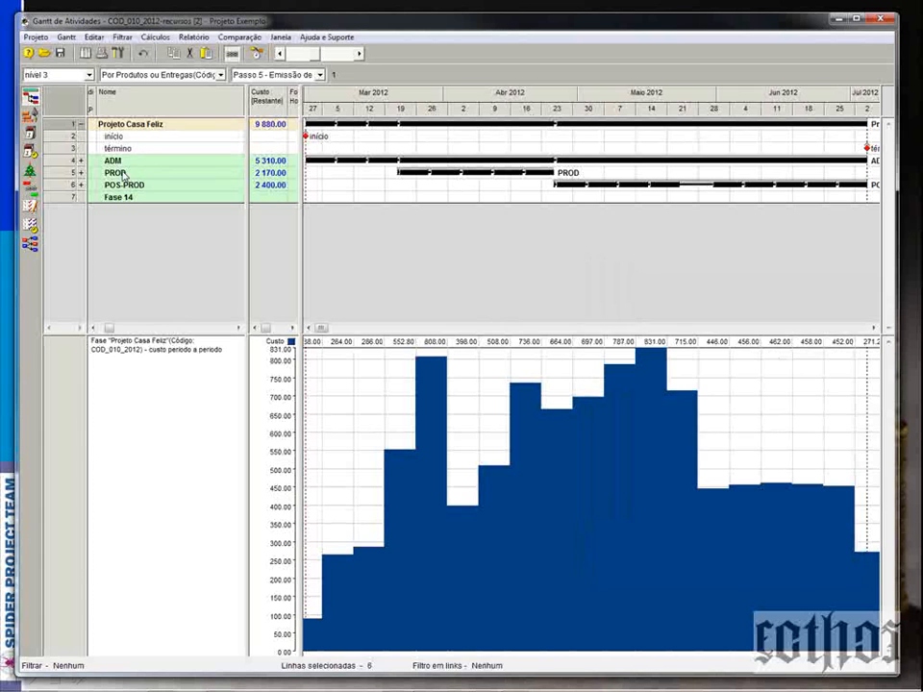
left_click(129, 198)
type("financiamento")
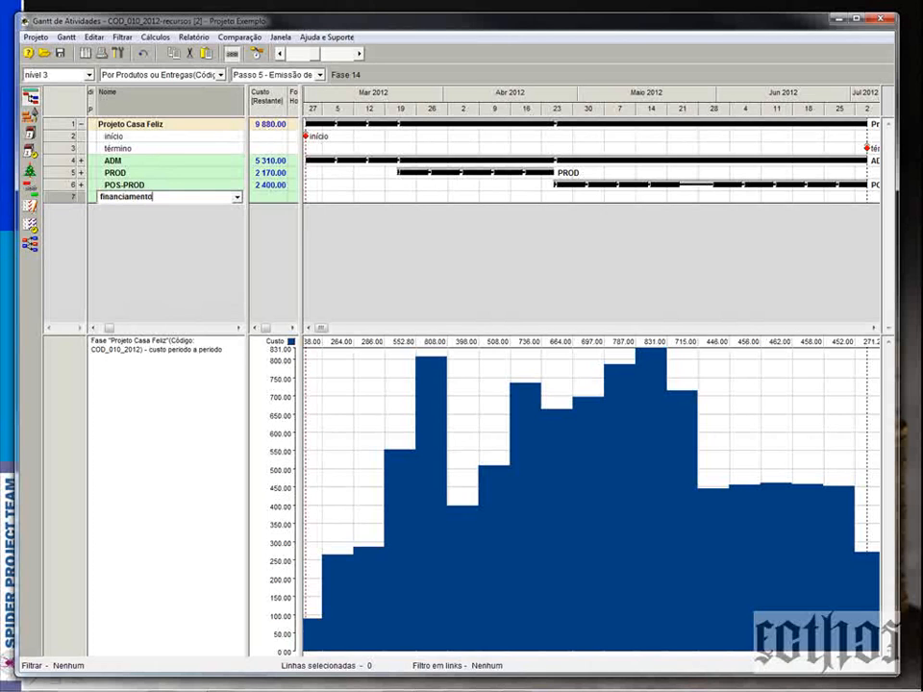
left_click(143, 152)
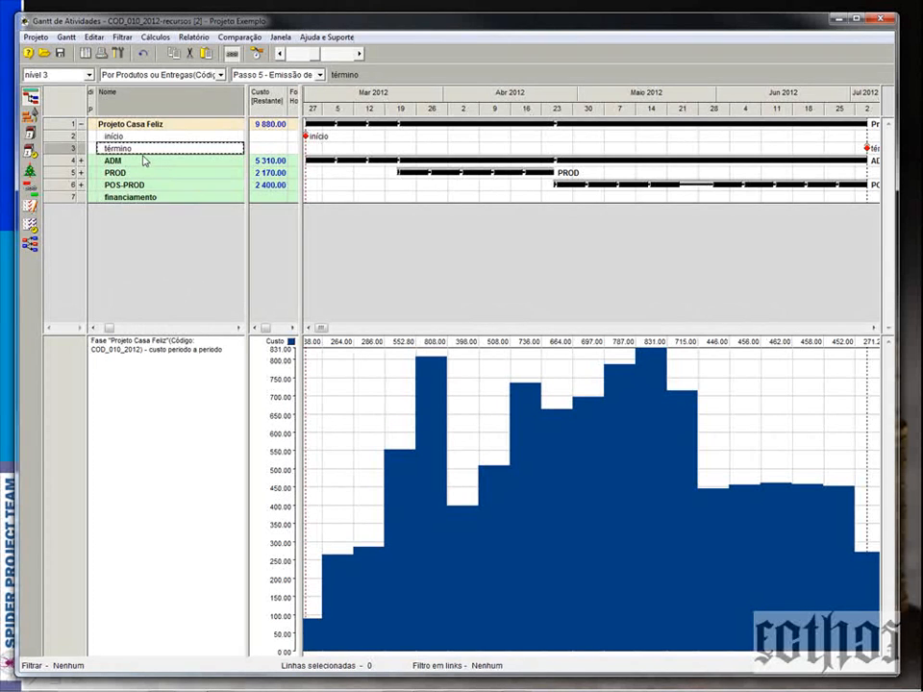
- Move the financiamento phase up so it comes first in Projeto Casa Feliz, above ADM
left_click(64, 199)
left_click(69, 126, "shift")
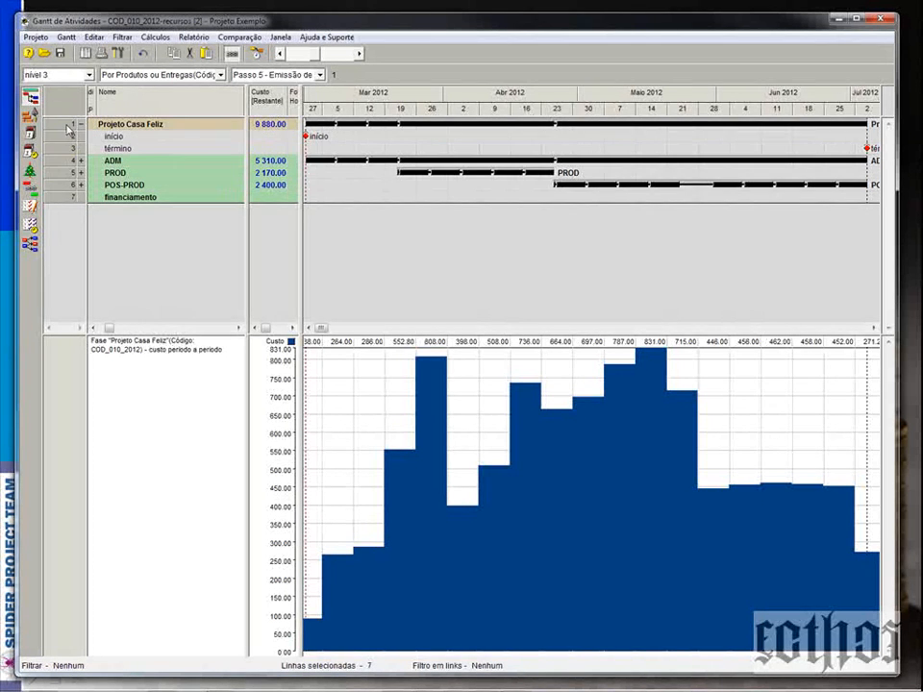
left_click_drag(69, 129, 68, 129)
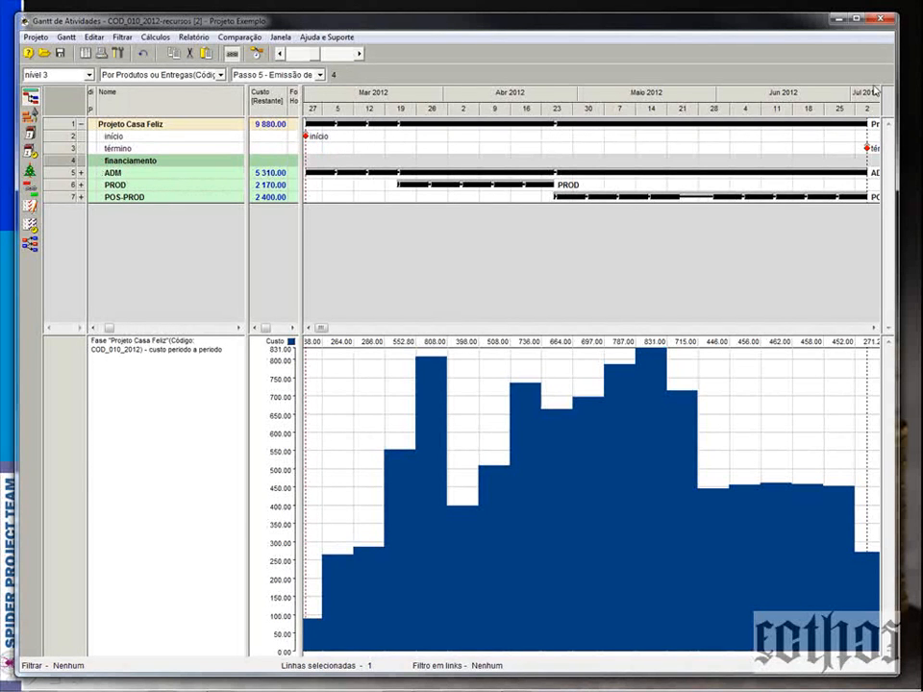
- Add four activities to the financiamento phase, expand it and name the first activity "aporte financeiro"
left_click(81, 162)
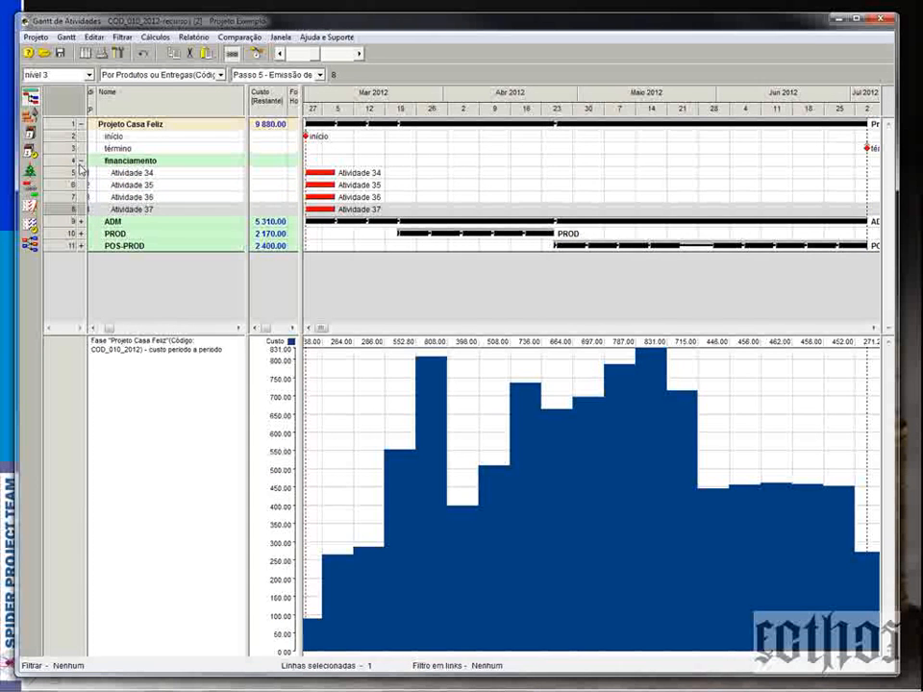
left_click(130, 173)
type("apor")
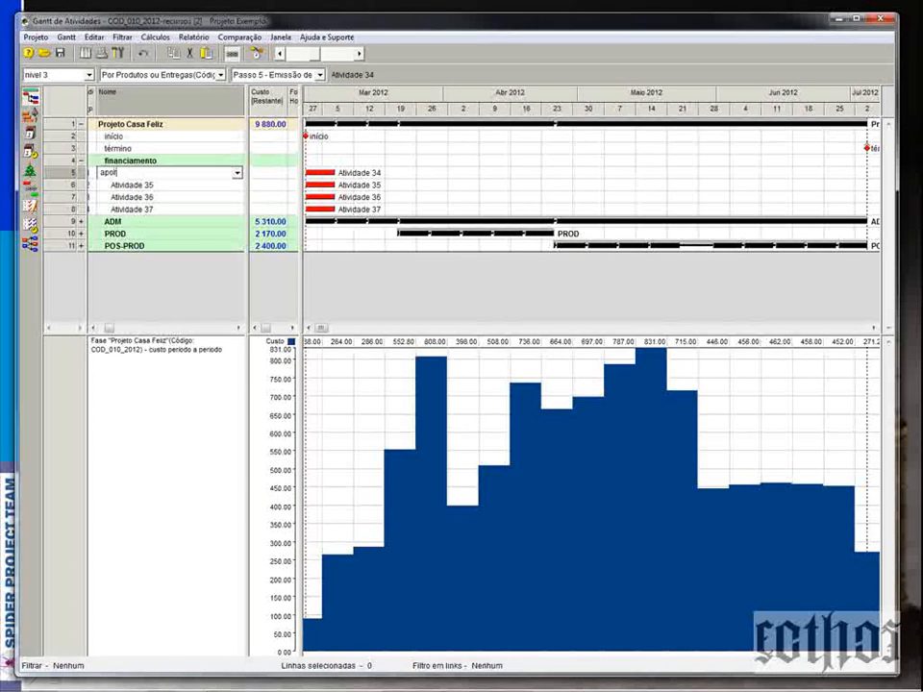
type("te finance")
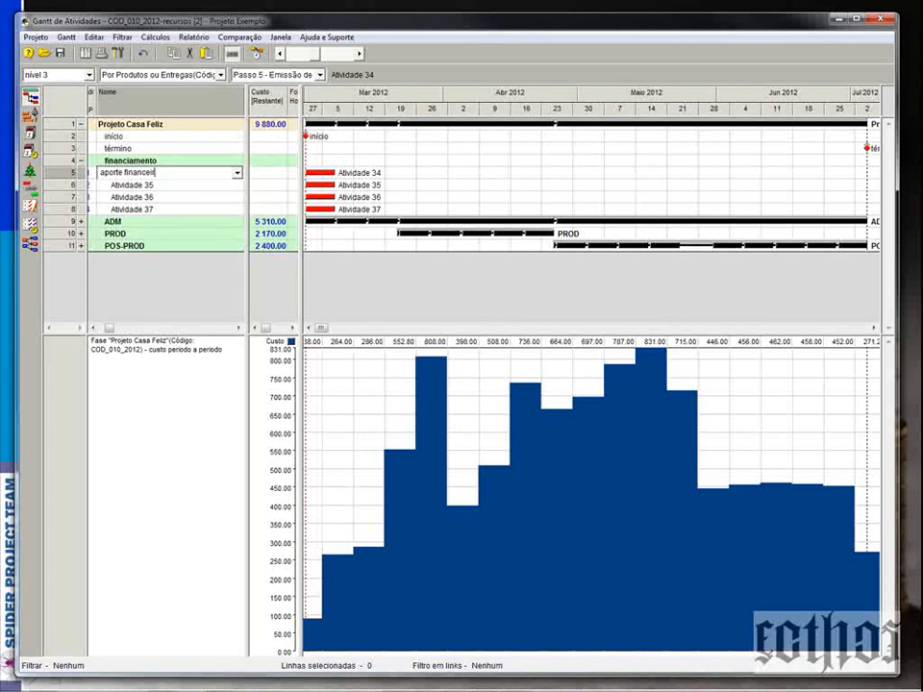
type("iro")
key("Return")
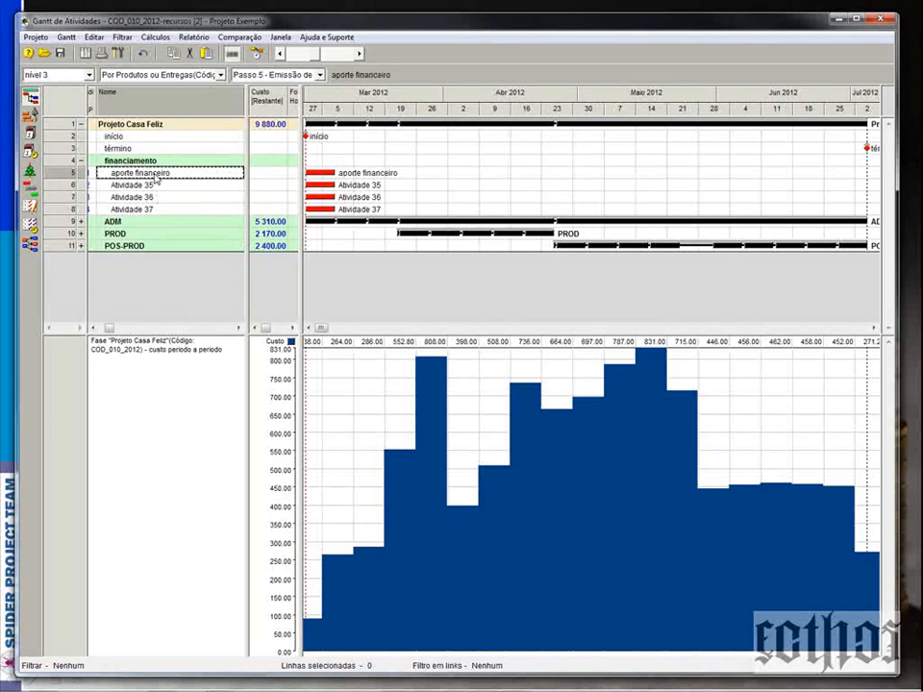
- Name the other three activities in the financiamento phase "aporte financeiro" as well
key("Down")
key("ctrl+v")
key("Down")
key("ctrl+v")
key("Down")
type("aporte financeiro")
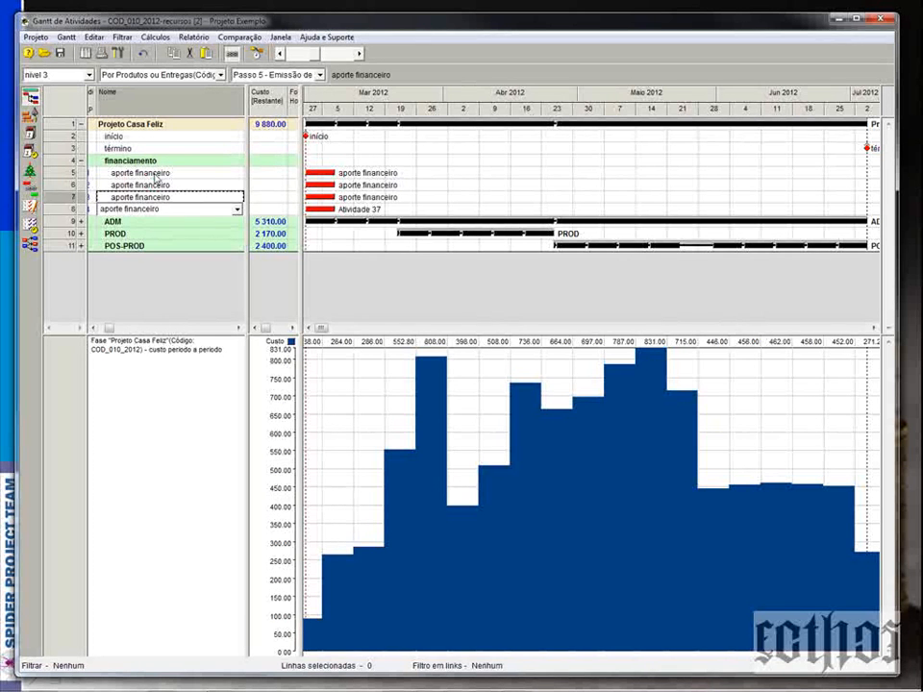
key("Up")
key("Up")
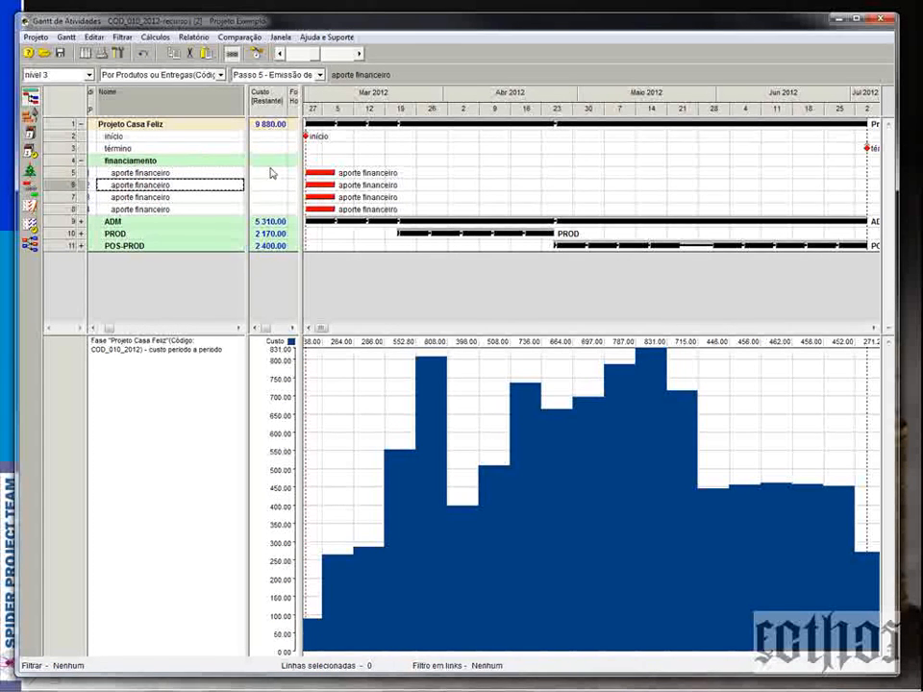
left_click(71, 174)
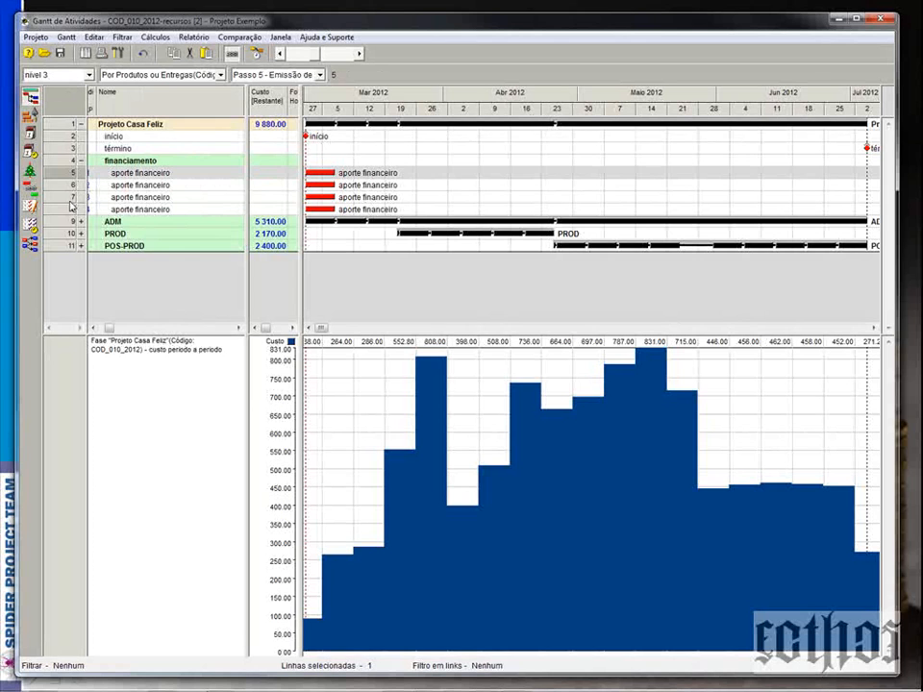
left_click(73, 209, "shift")
right_click(71, 211)
left_click(77, 218)
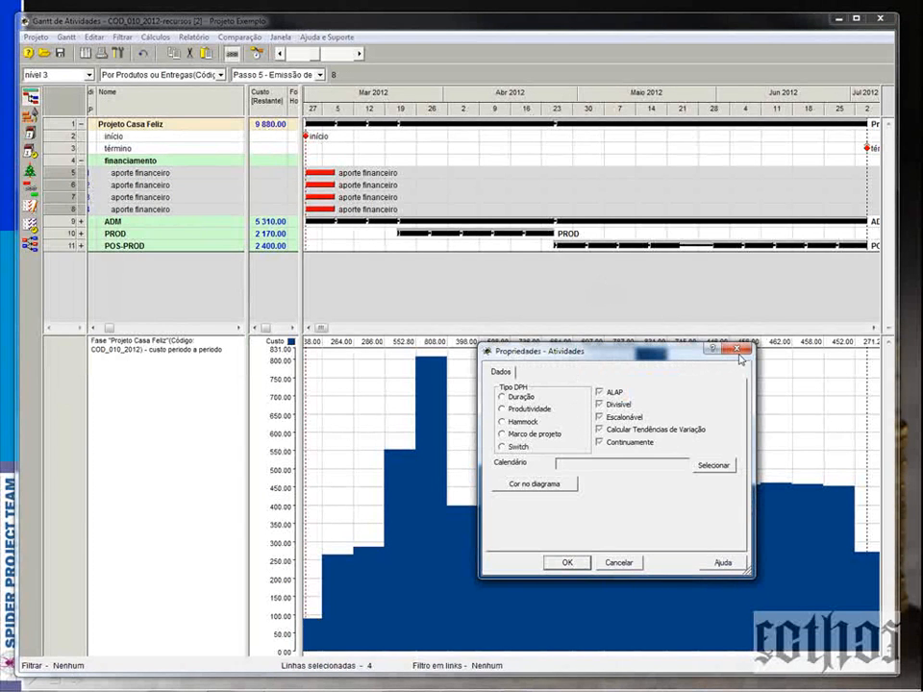
left_click(736, 349)
- Set the first aporte financeiro activity's duration to 1 hour in its properties
double_click(81, 174)
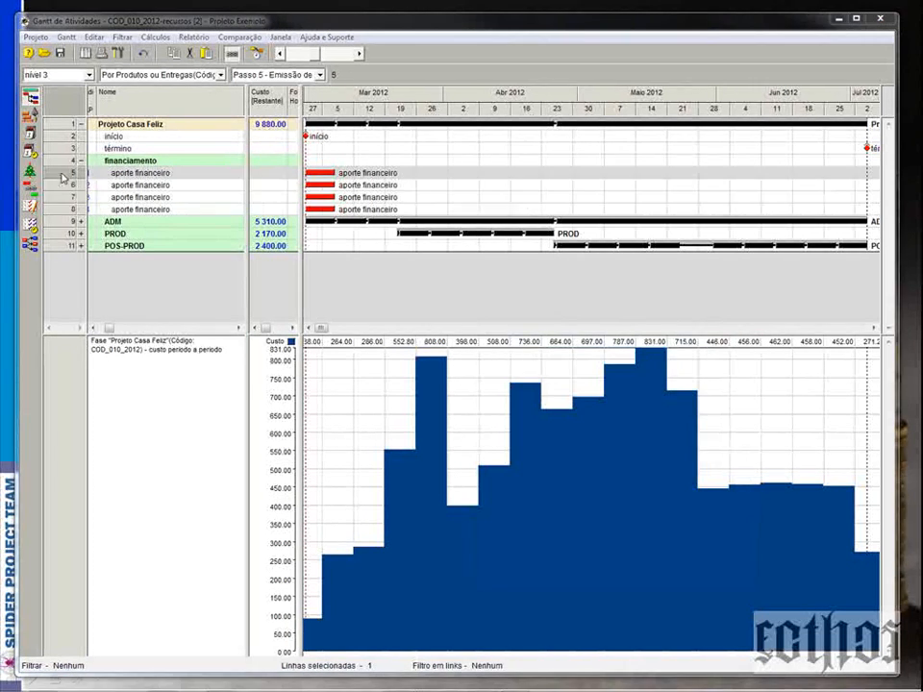
double_click(731, 407)
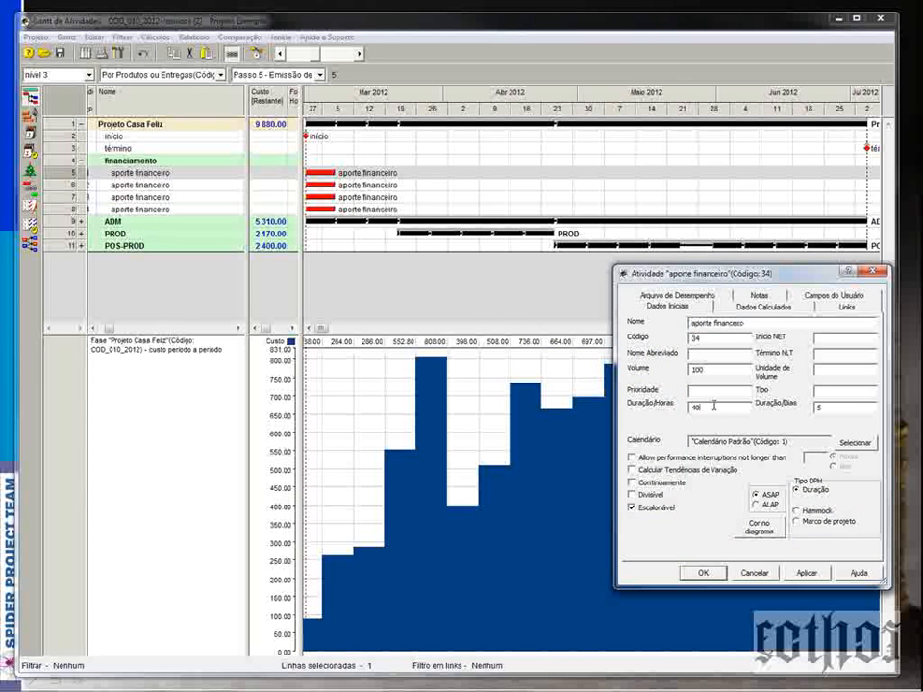
left_click(808, 573)
left_click(713, 573)
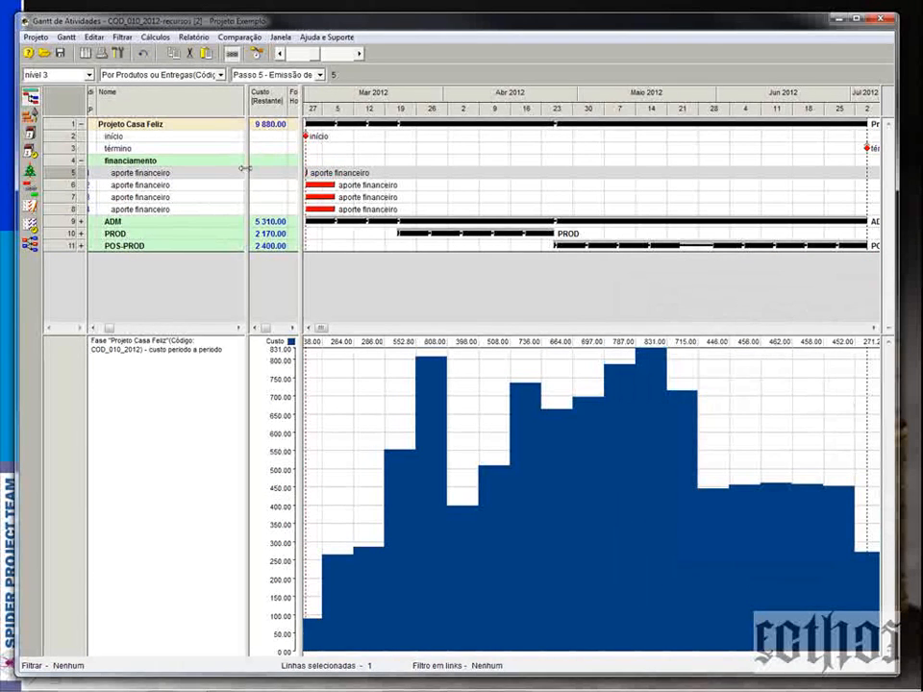
- Widen the activity table and show the "Duração, Horas [Restante]" column beside Tipo DPH
left_click_drag(248, 172, 274, 172)
right_click(249, 100)
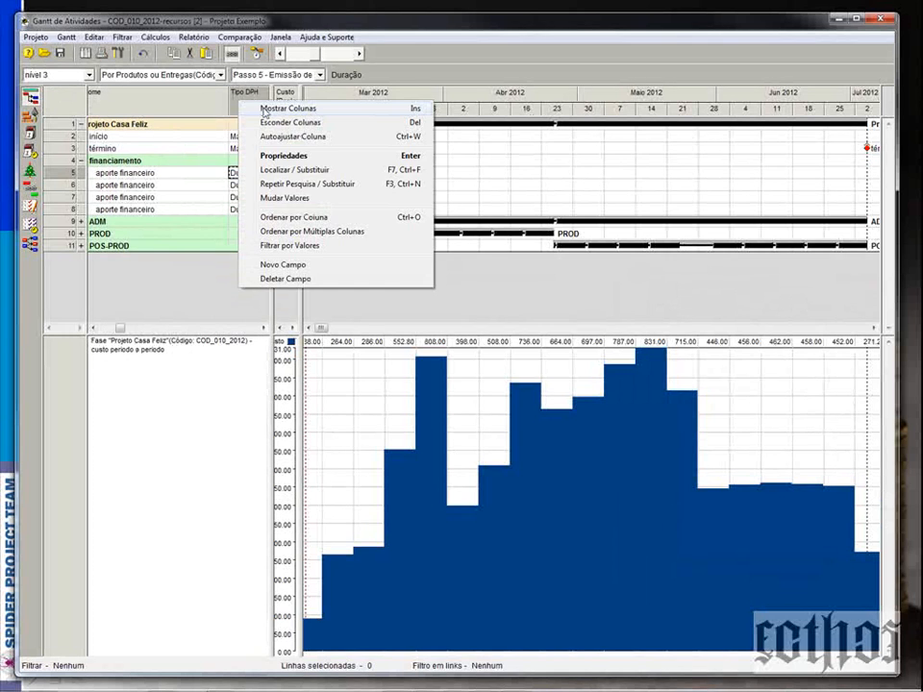
left_click(262, 110)
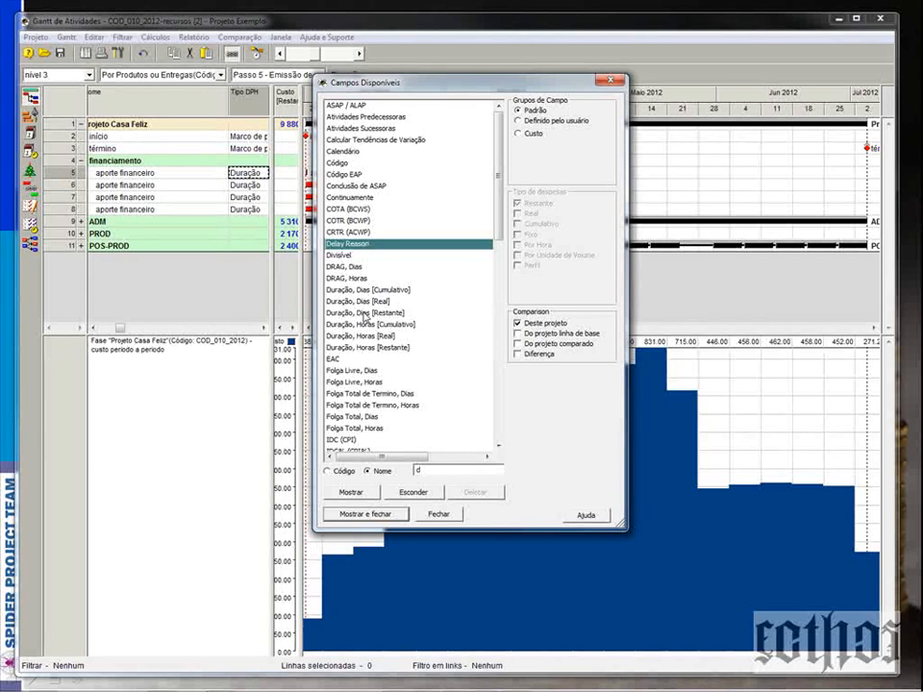
left_click(364, 314)
left_click_drag(366, 318, 367, 337)
left_click(367, 338)
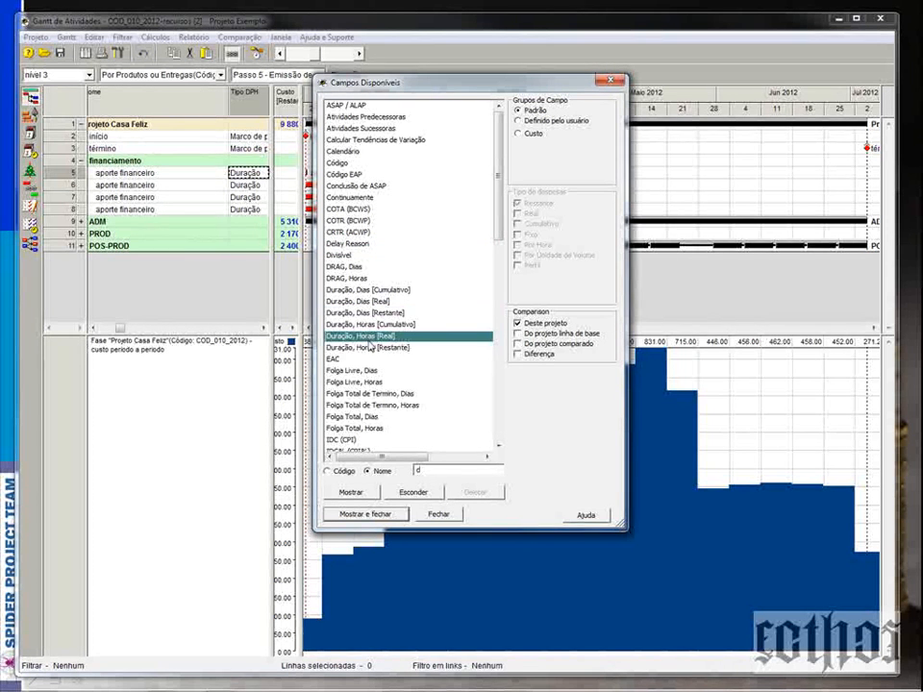
left_click(374, 349)
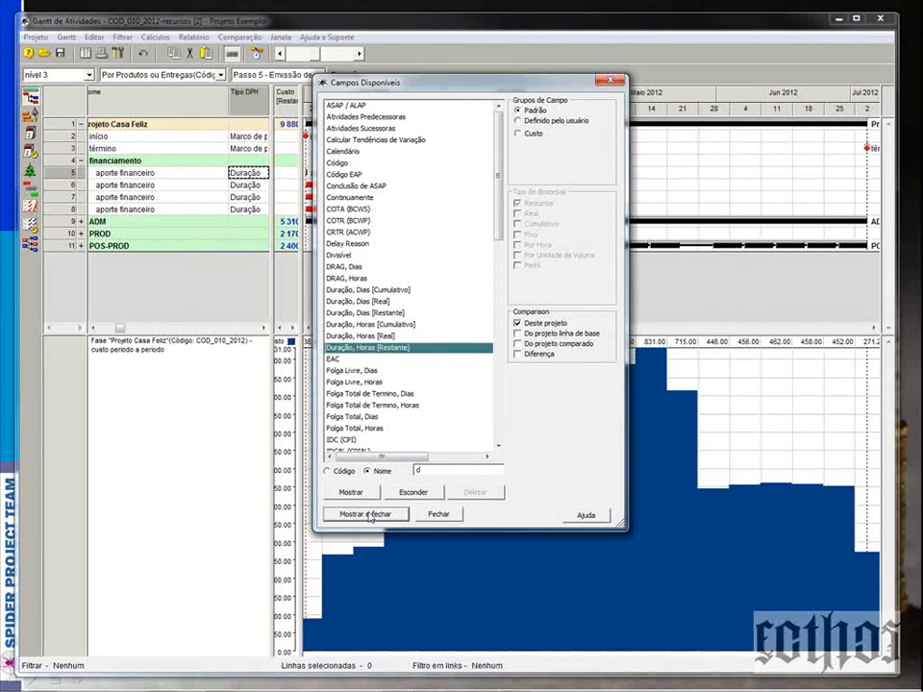
left_click(365, 514)
- Set the duration of the remaining three aporte financeiro activities to 1 hour each
left_click(245, 185)
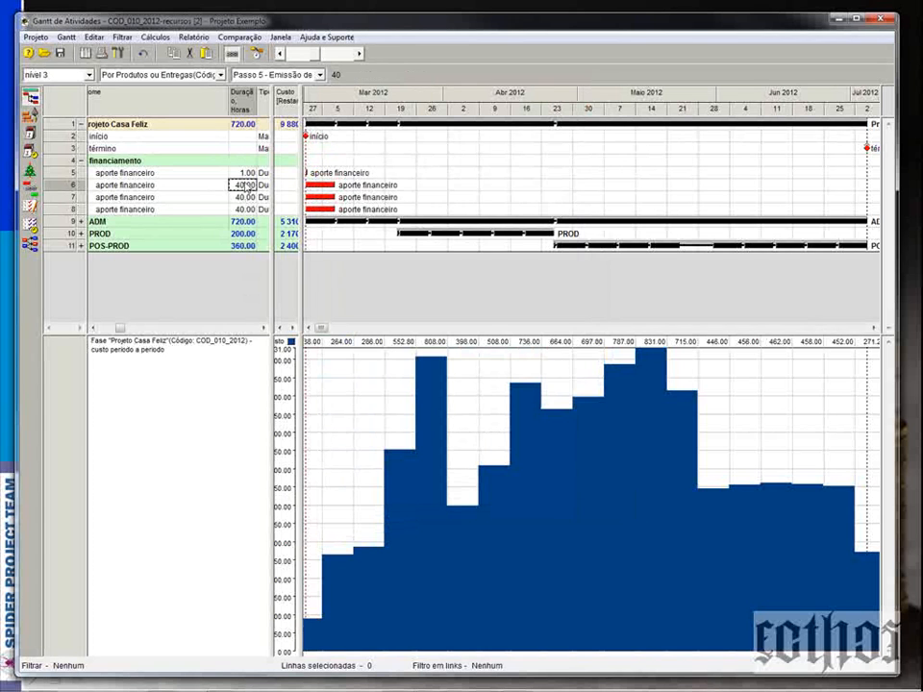
type("1")
key("Return")
type("1")
key("Return")
type("1")
key("Return")
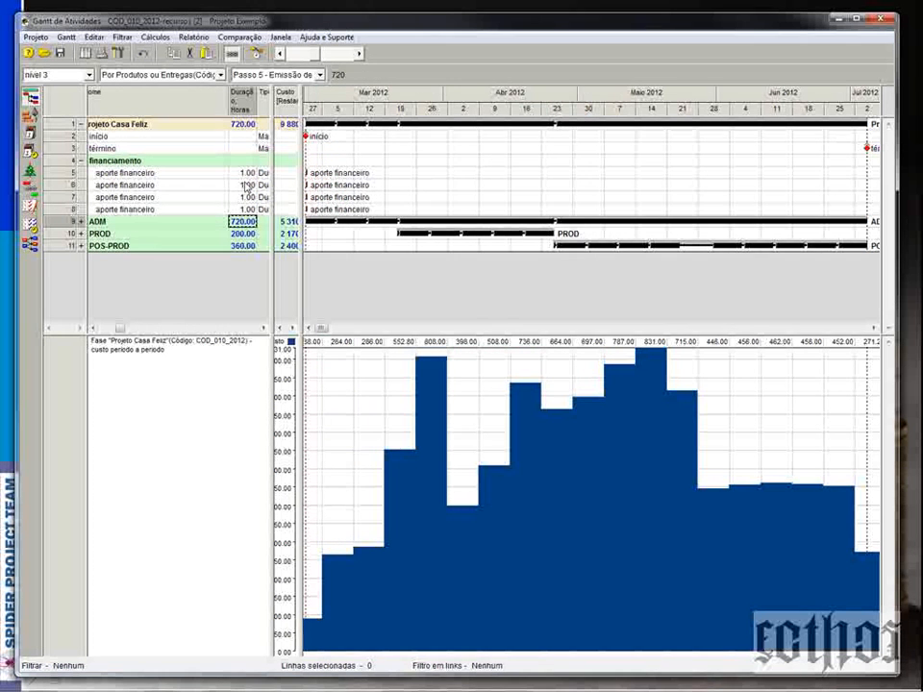
- Narrow the Nome column and show the "Início [NET]" column between the hours duration and Tipo DPH
left_click_drag(227, 102, 195, 105)
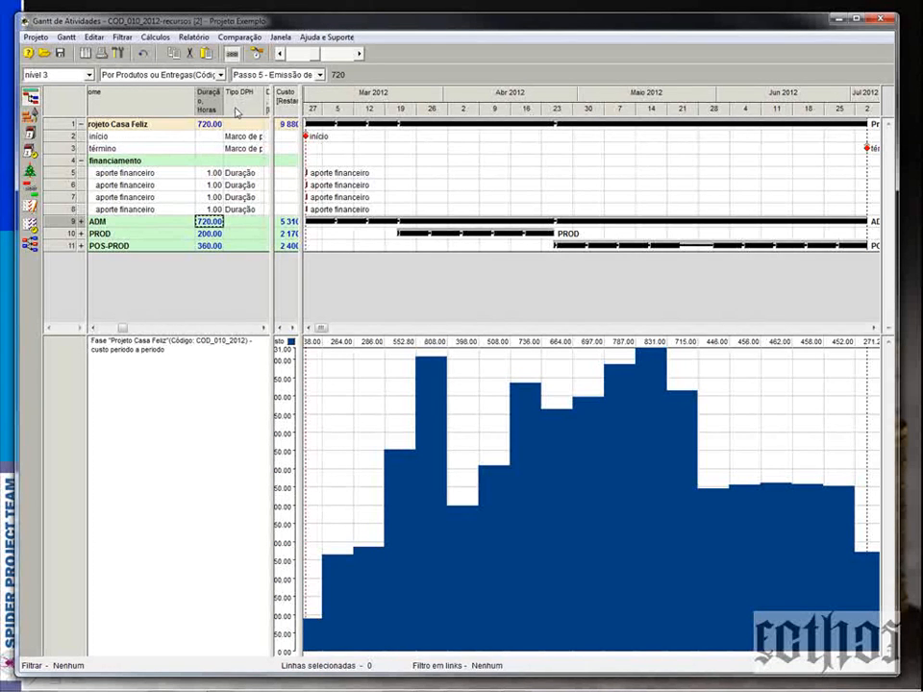
right_click(236, 109)
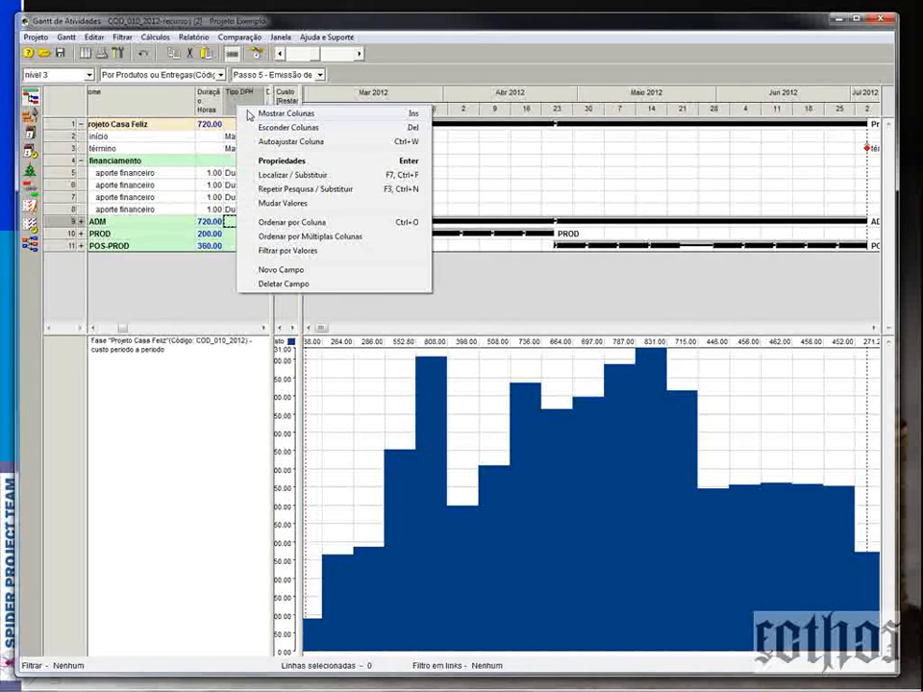
left_click(248, 112)
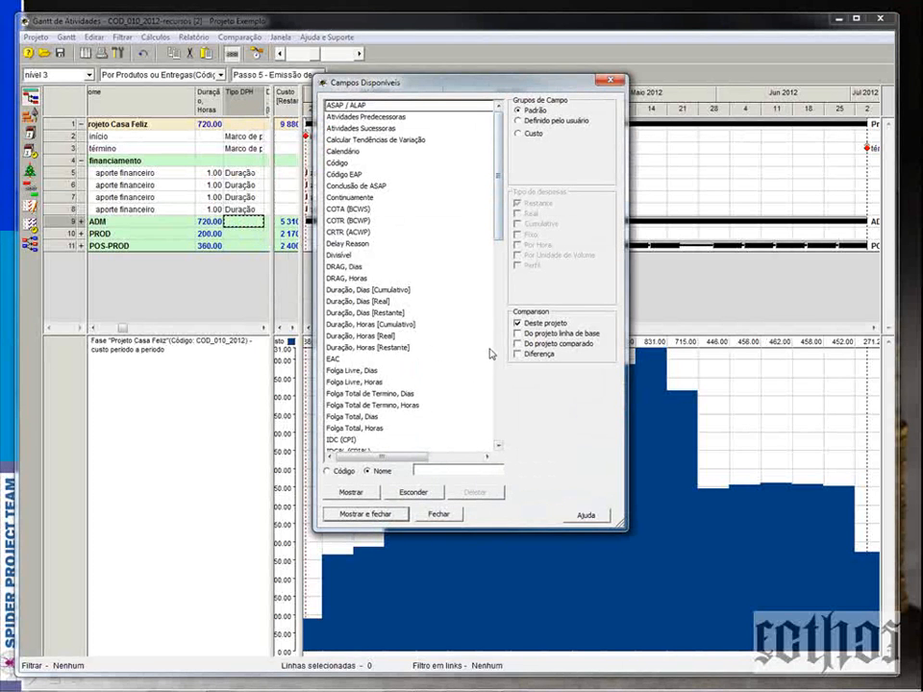
left_click(497, 357)
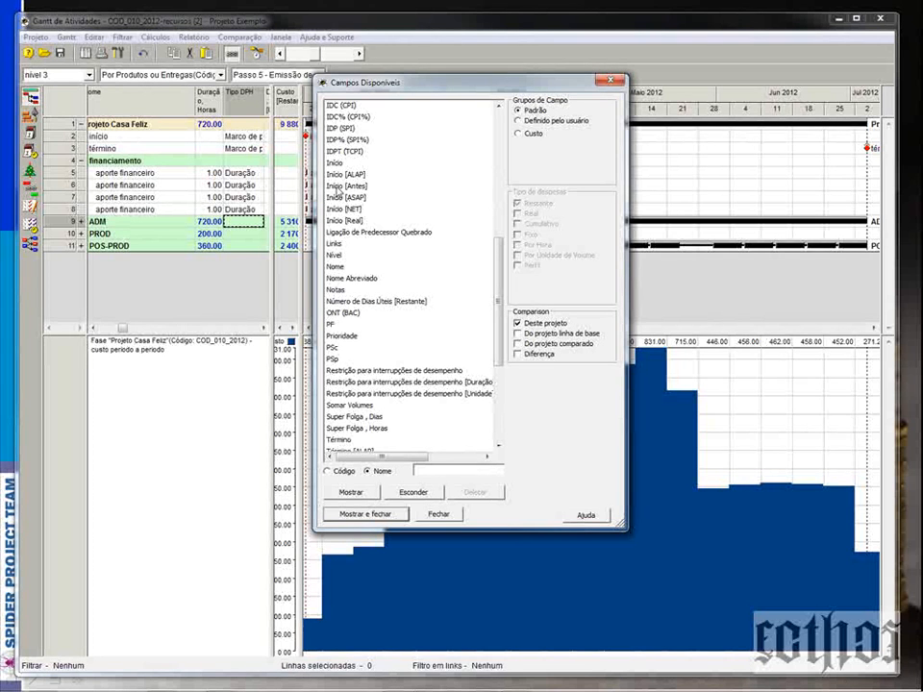
left_click(341, 209)
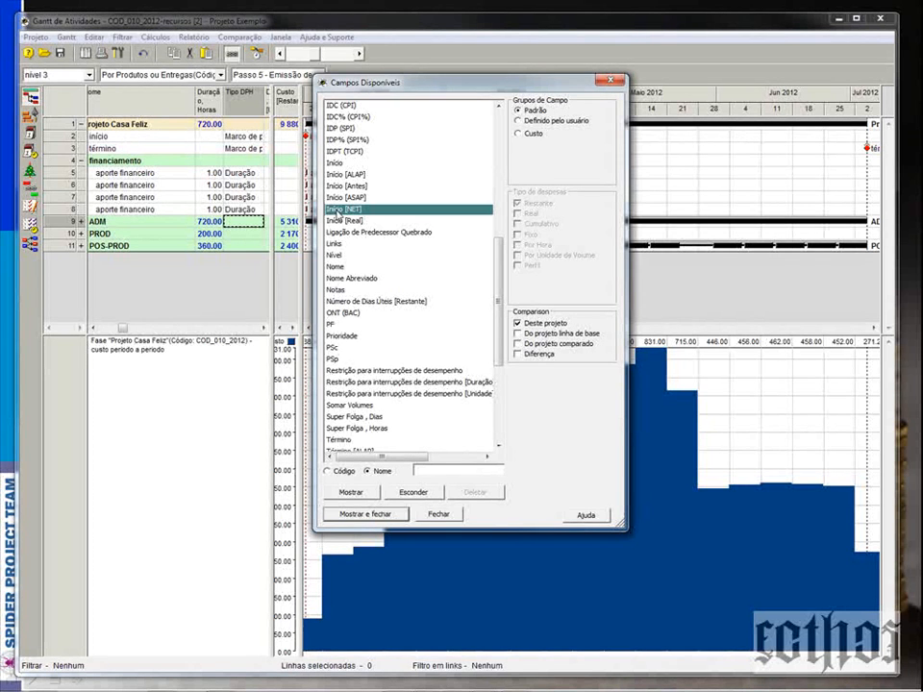
left_click(363, 514)
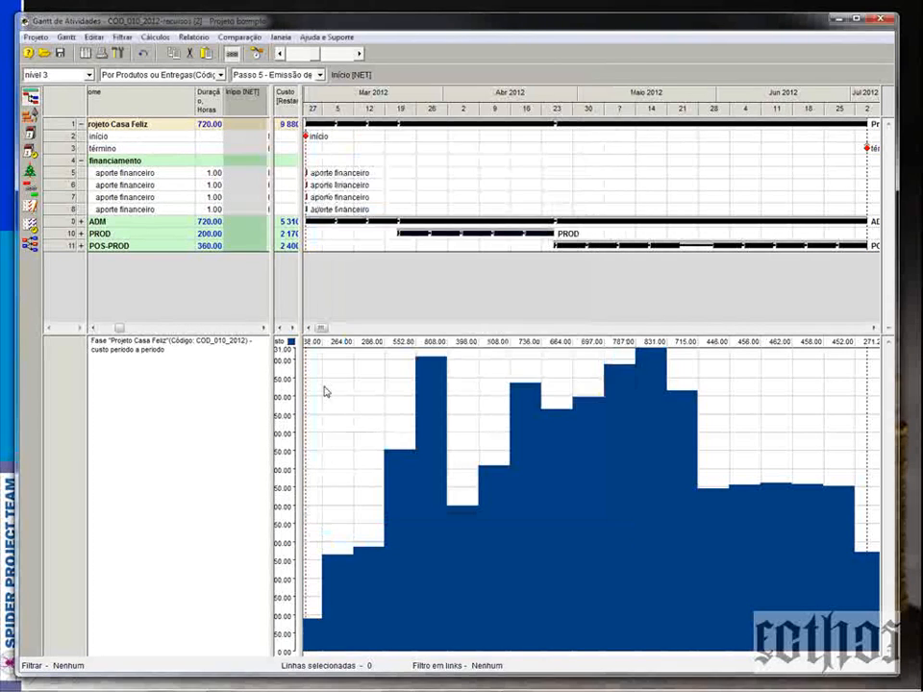
- Set the Início [NET] date of the first aporte financeiro activity to 01/03/2012 and the second to 01/04/2012
left_click(241, 174)
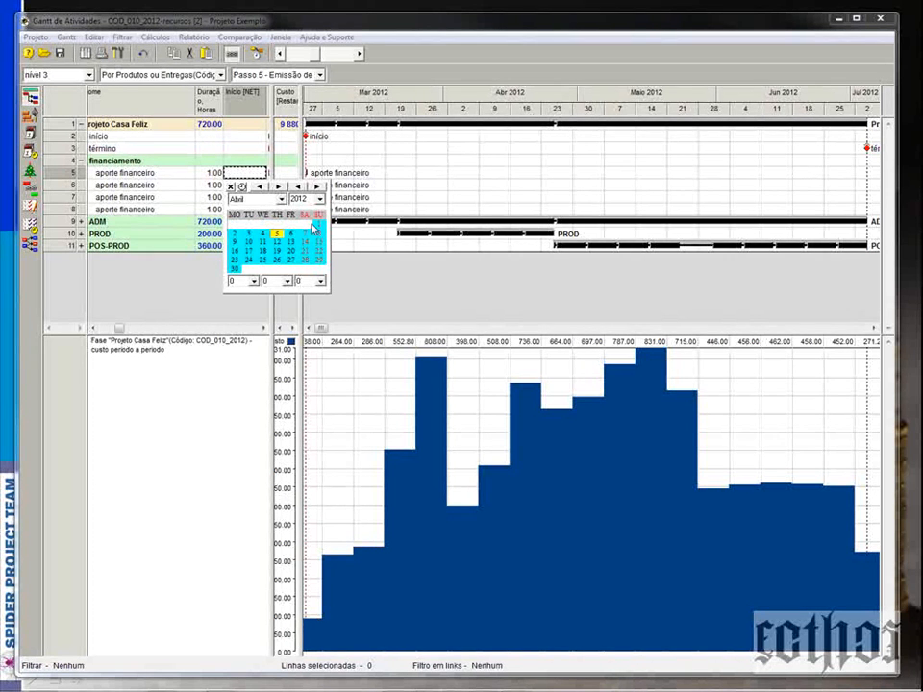
left_click(259, 187)
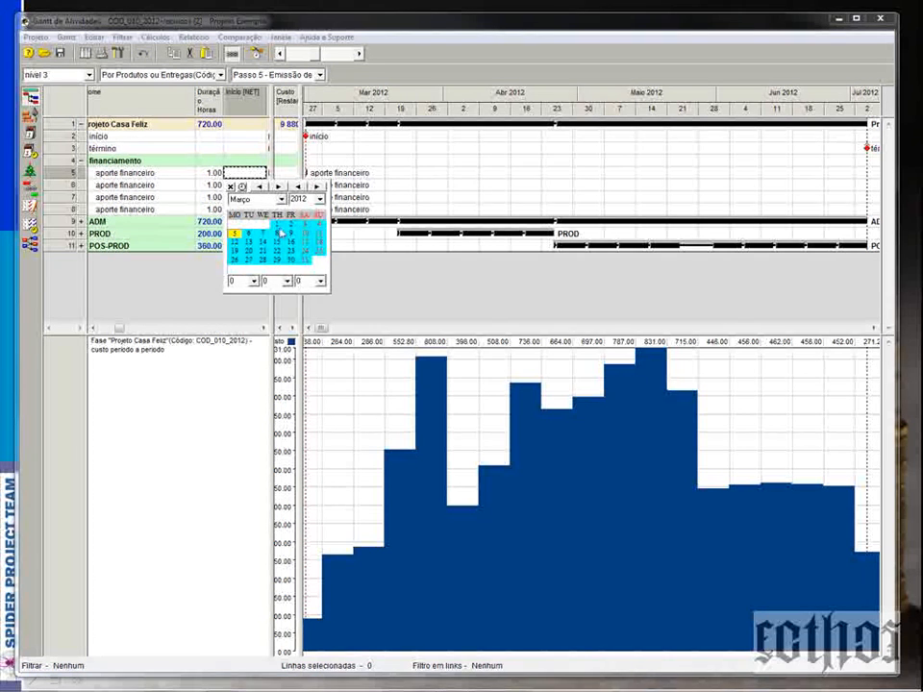
double_click(278, 224)
double_click(254, 187)
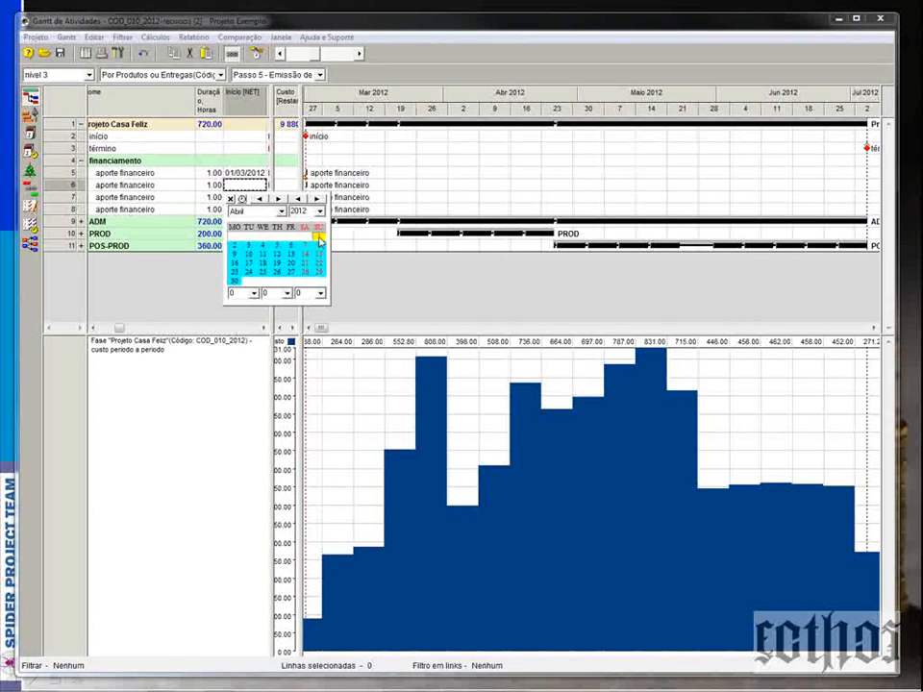
double_click(318, 238)
- Set the third and fourth activities' Início [NET] dates to 01/05/2012 and 01/06/2012, and recalculate the schedule with the current options
double_click(256, 196)
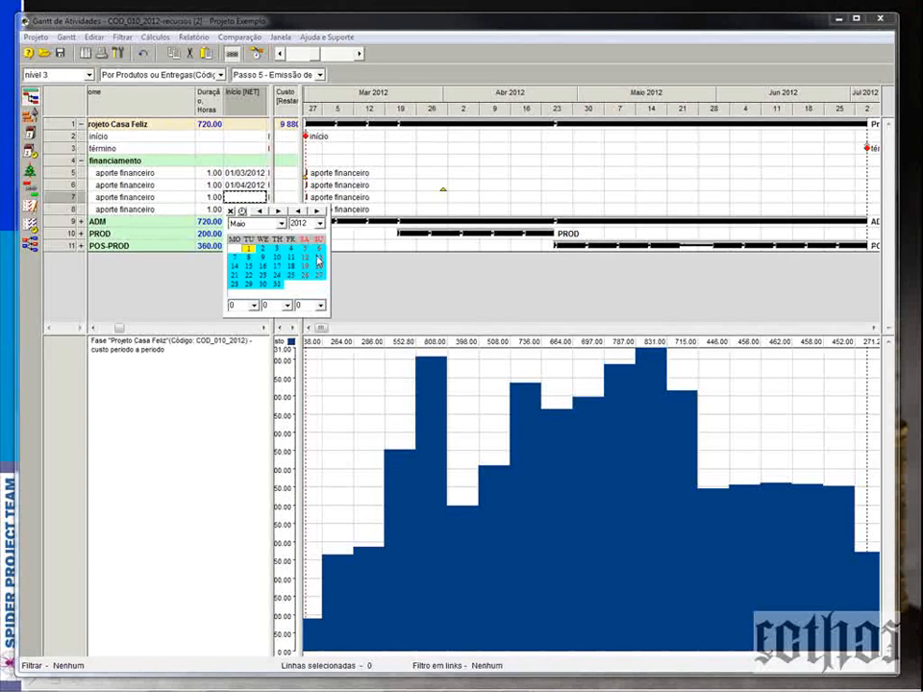
left_click(250, 250)
double_click(253, 210)
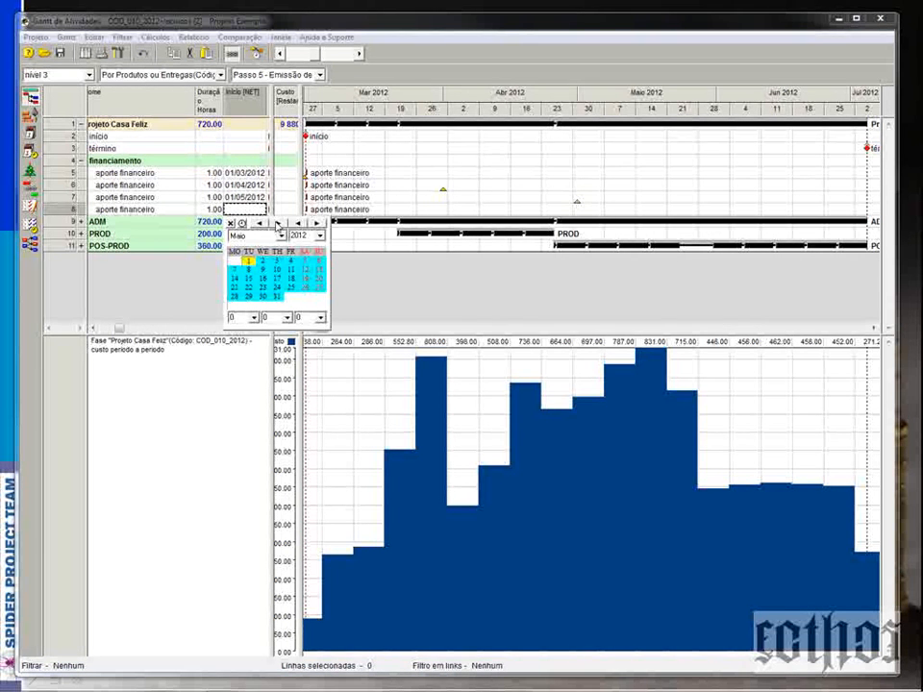
left_click(278, 222)
left_click(291, 260)
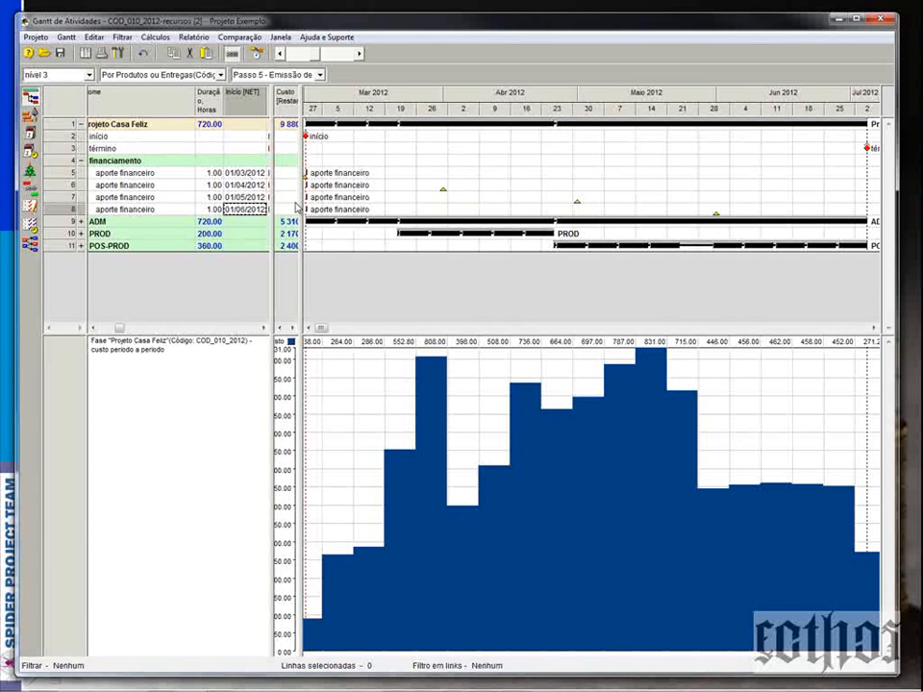
left_click(257, 52)
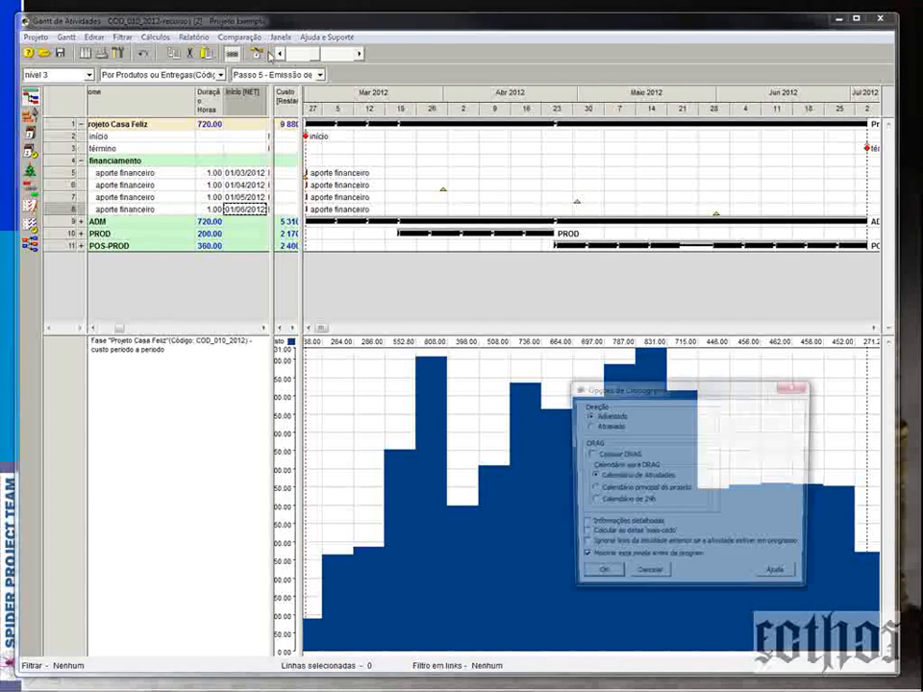
key("Return")
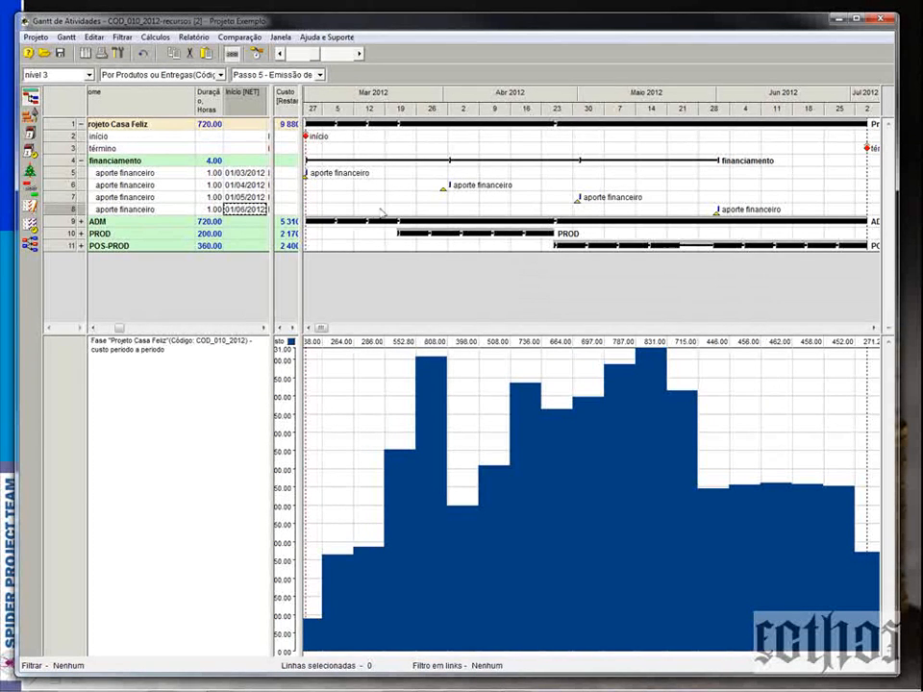
- Widen both table sections and show the cost column Custo with only the Fixo expense type beside Início [NET]
left_click_drag(299, 203, 365, 202)
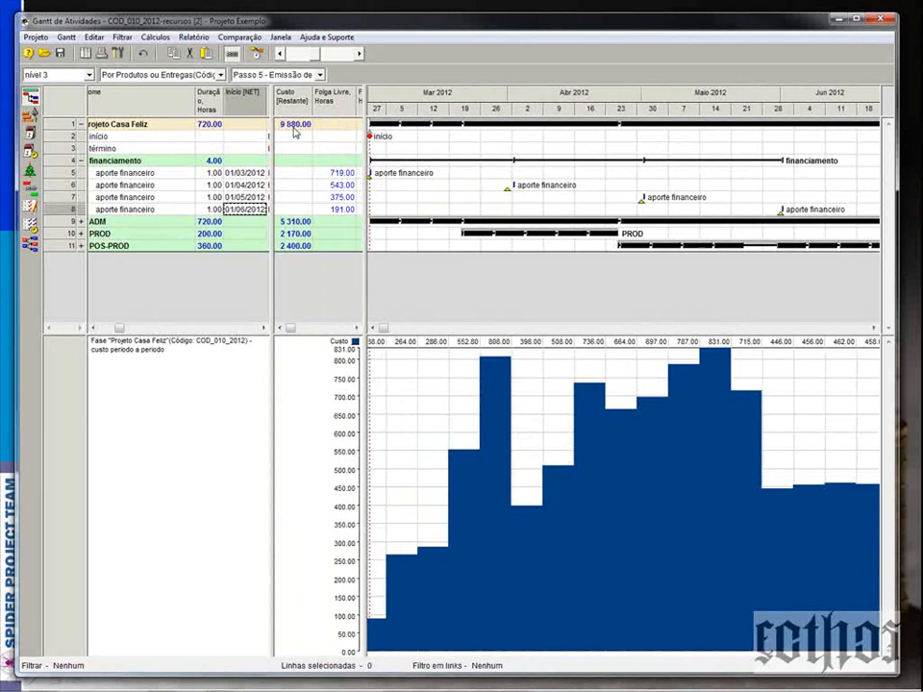
left_click_drag(271, 162, 323, 163)
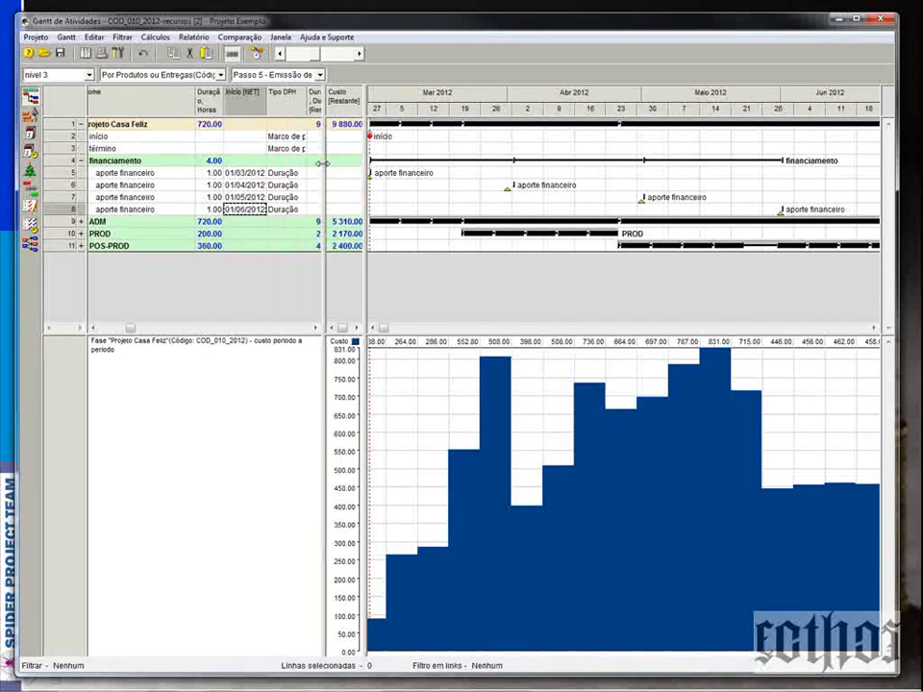
right_click(293, 95)
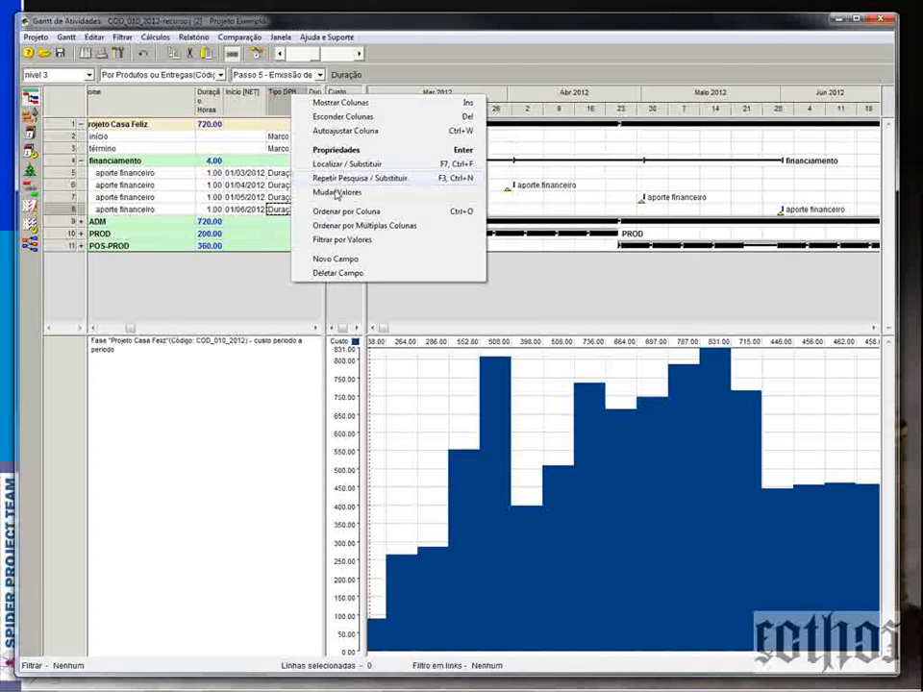
left_click(332, 103)
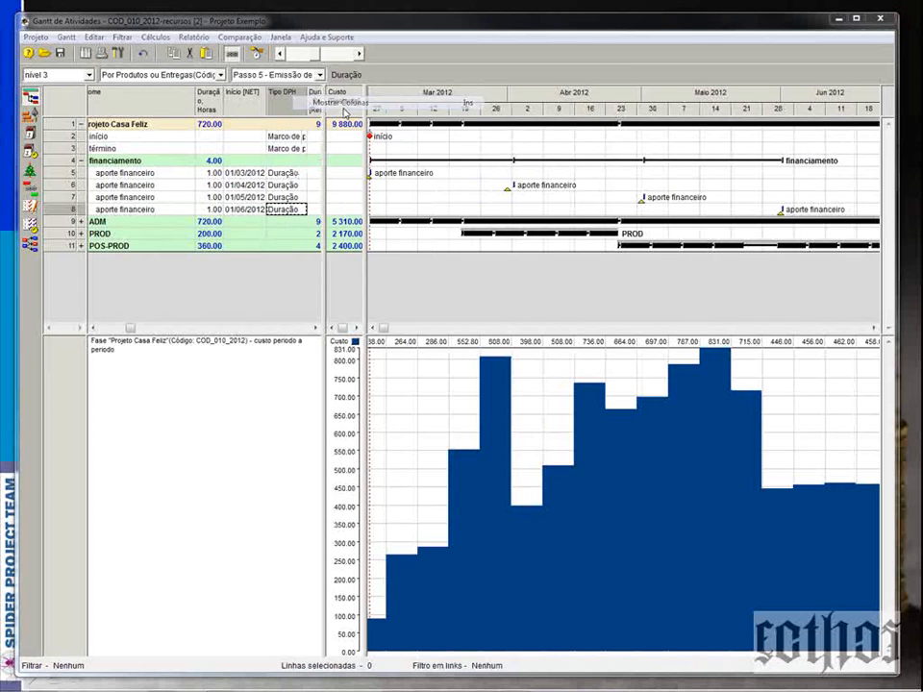
left_click(531, 133)
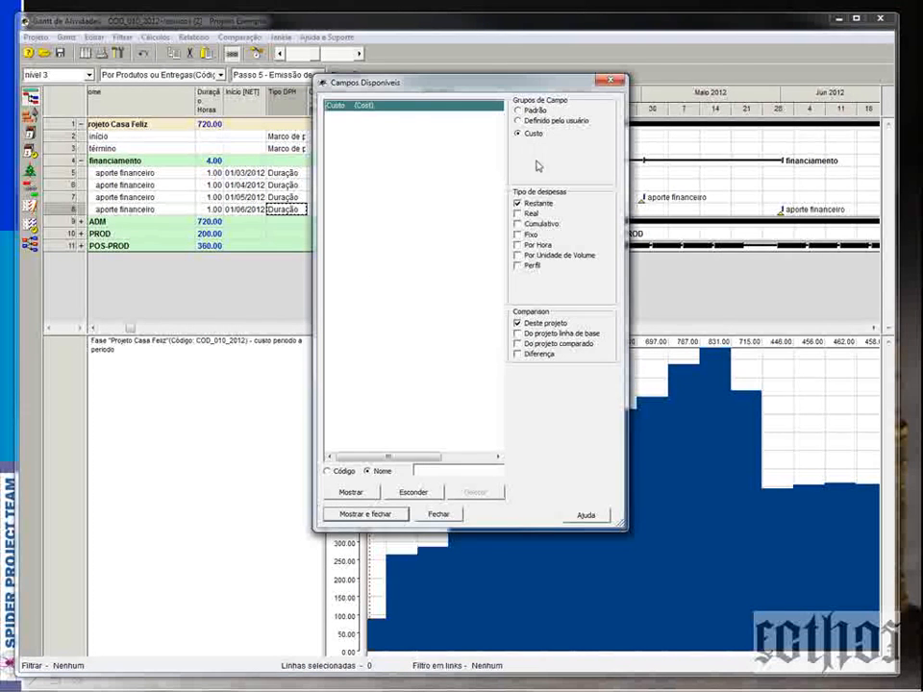
left_click(518, 234)
left_click(518, 204)
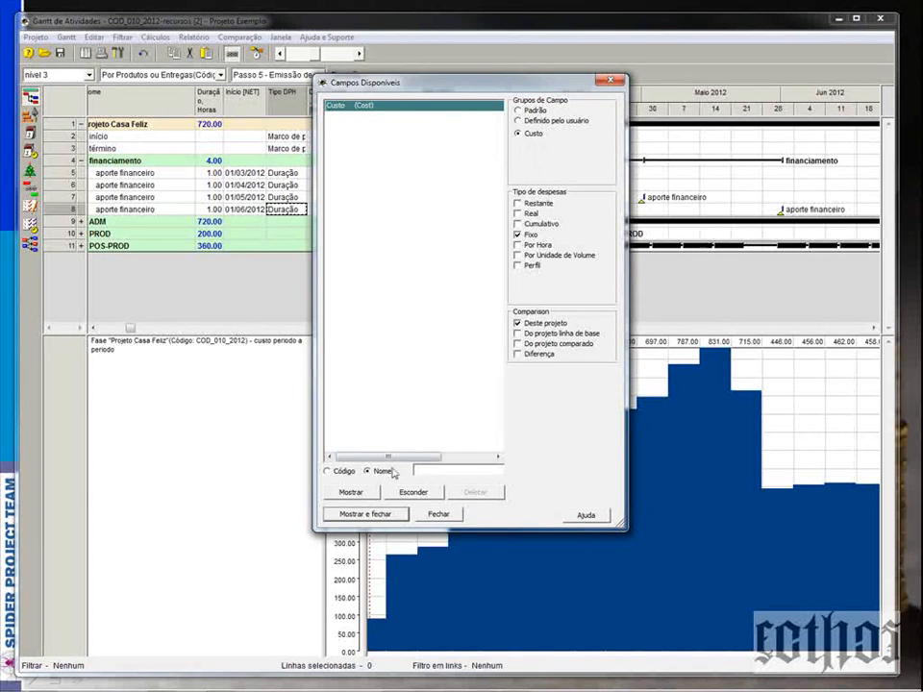
left_click(365, 514)
- Enter a fixed cost of -2500 in Custo [Fixo] for each of the four aporte financeiro activities
left_click(280, 173)
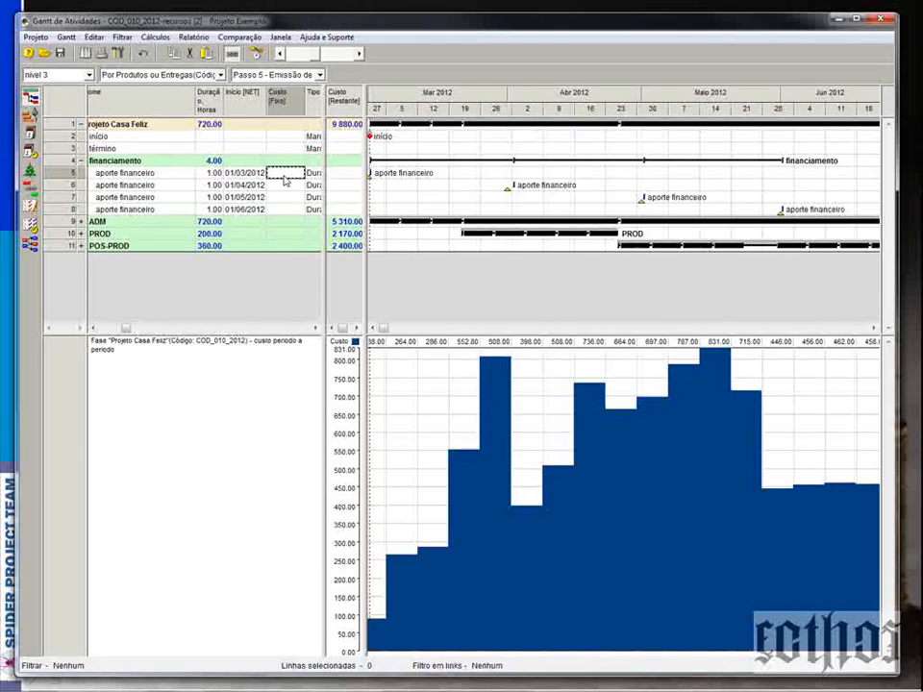
left_click(285, 175)
left_click(277, 207)
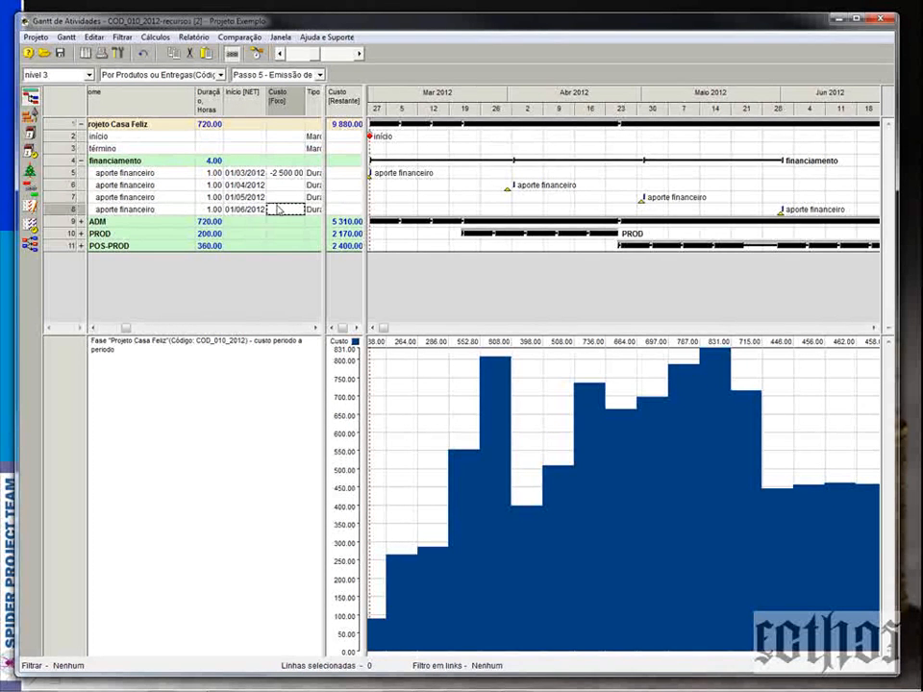
left_click(284, 186)
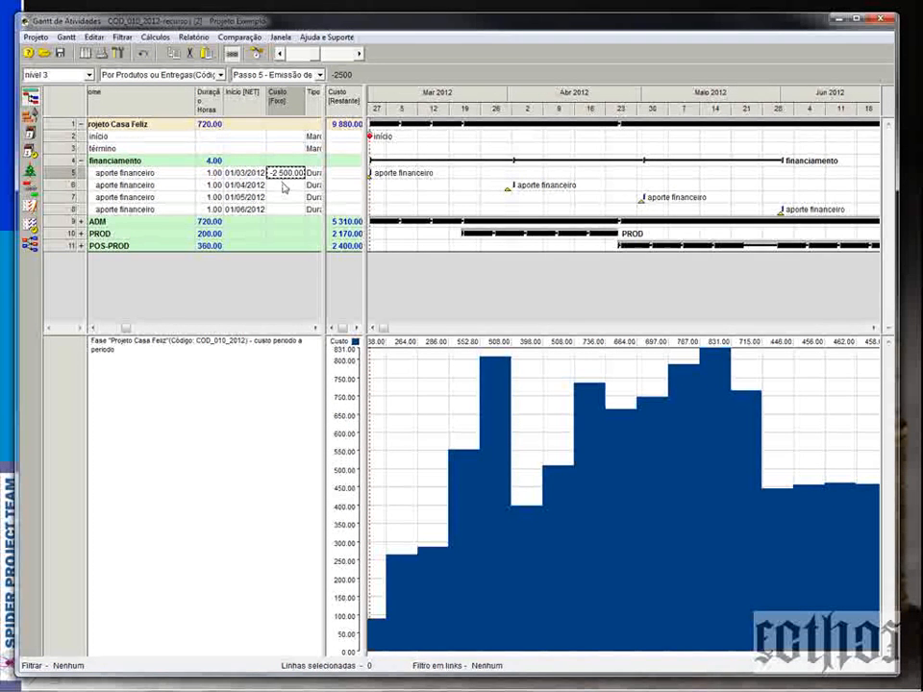
left_click(284, 188)
double_click(286, 198)
double_click(290, 210)
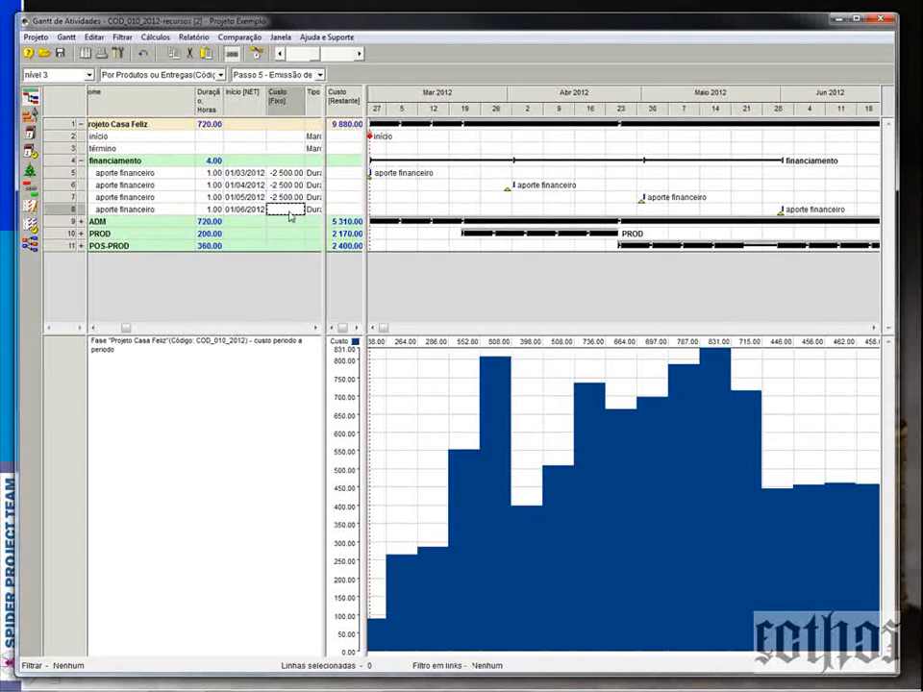
left_click(285, 173)
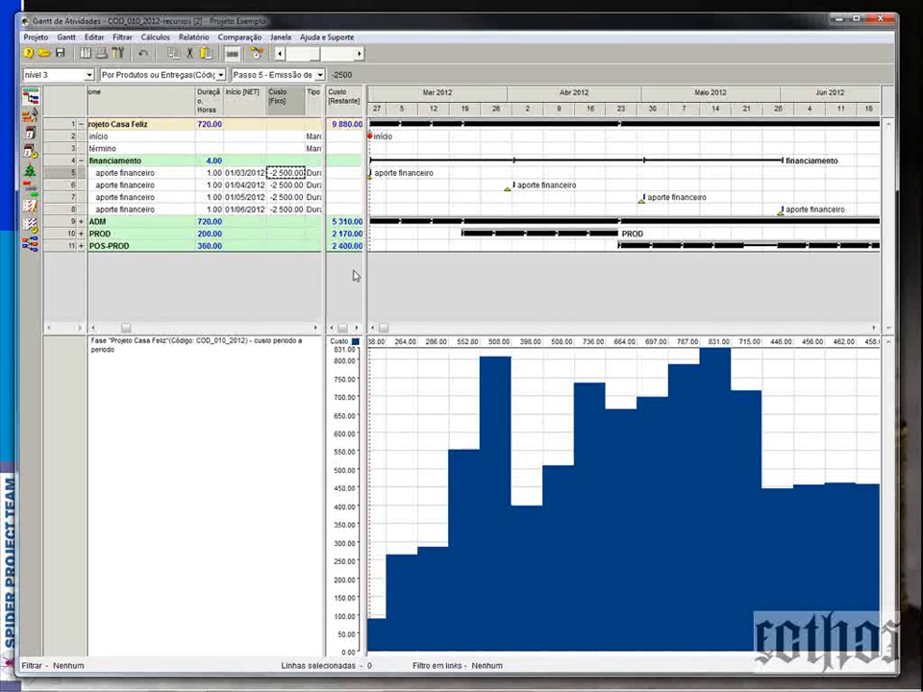
- Start a general diagram for the financiamento phase and add the cost component Custo as its parameter
left_click_drag(413, 339, 391, 615)
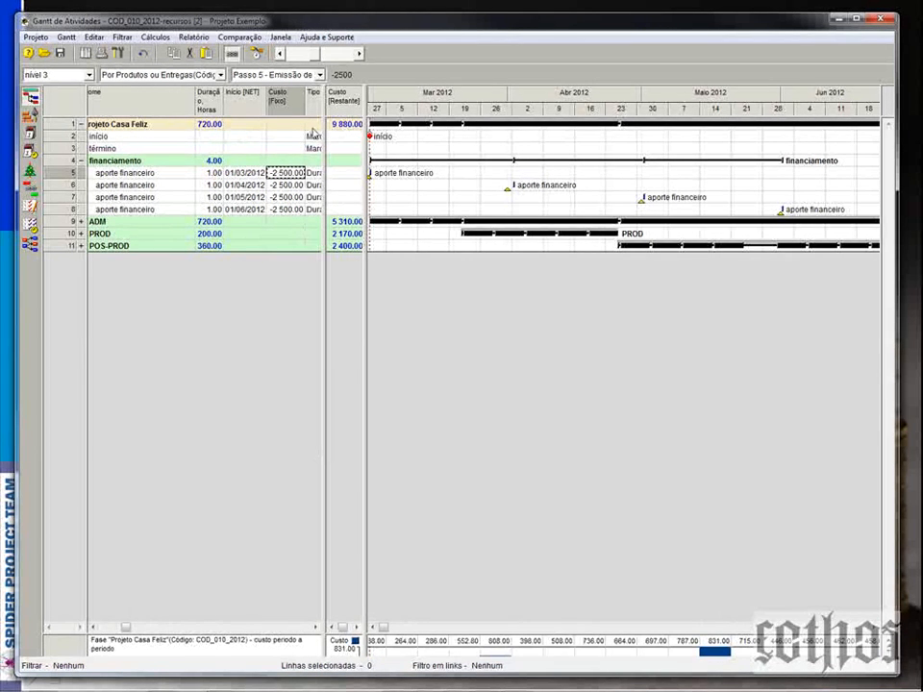
left_click(59, 165)
right_click(59, 167)
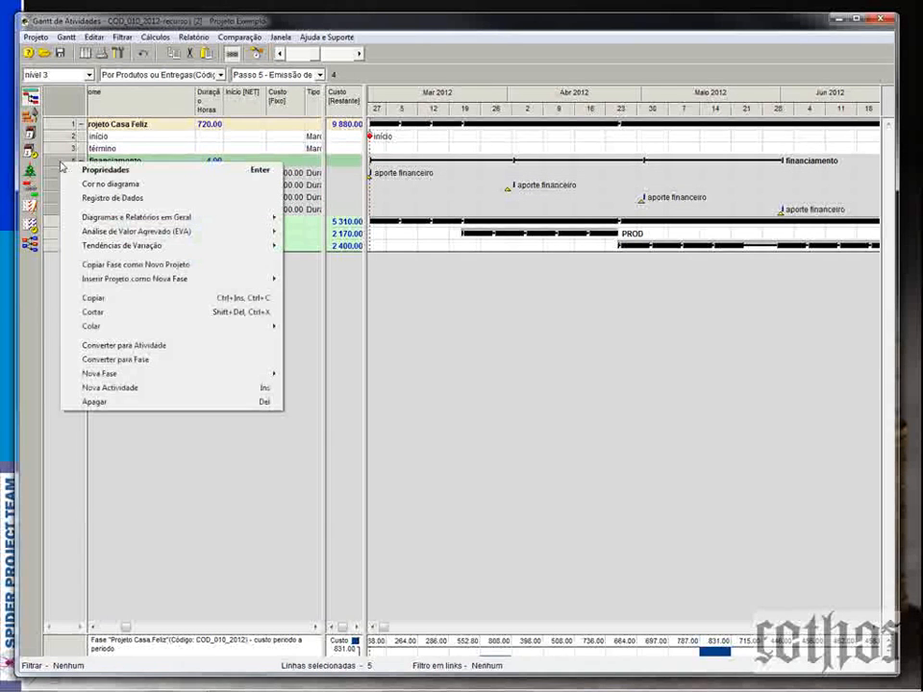
mouse_move(112, 223)
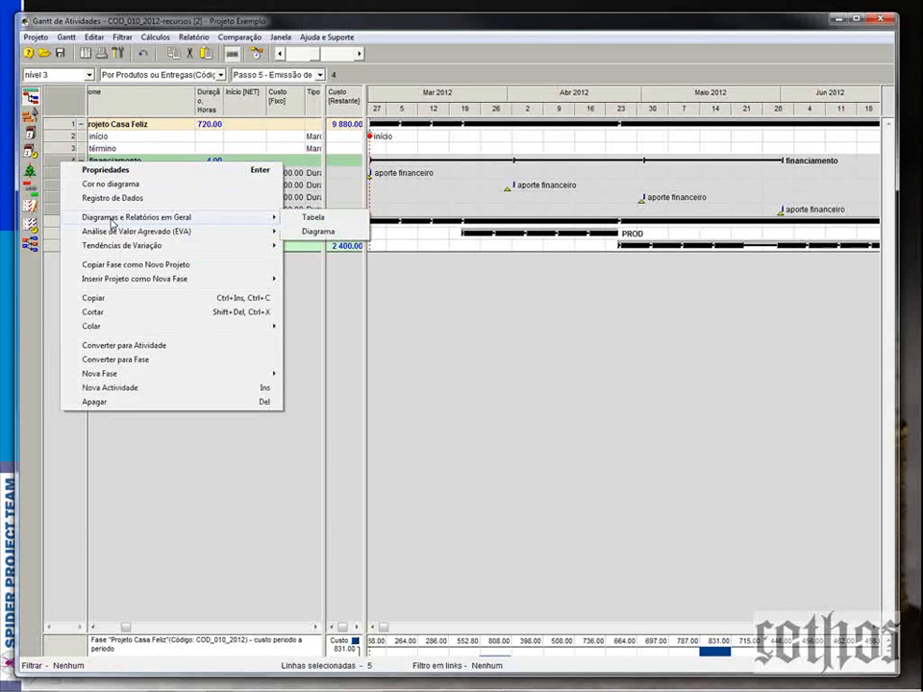
left_click(315, 232)
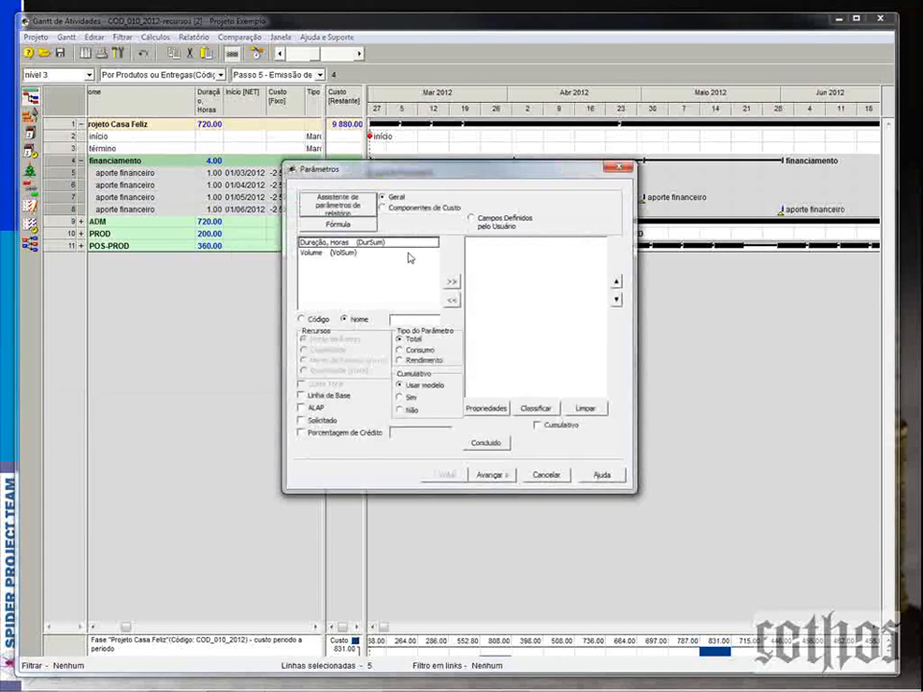
left_click(382, 208)
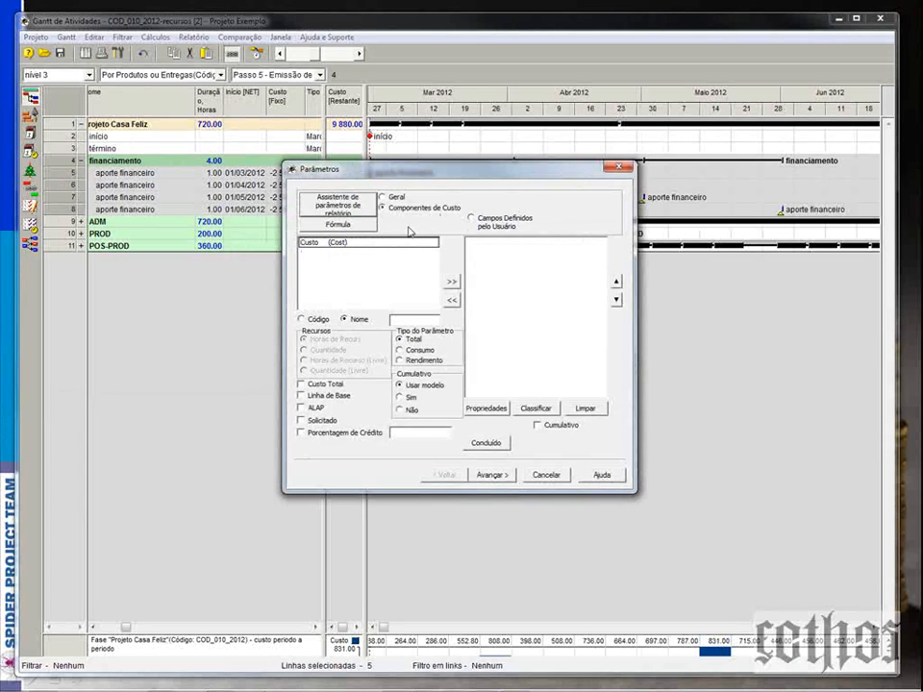
left_click(327, 245)
left_click(452, 283)
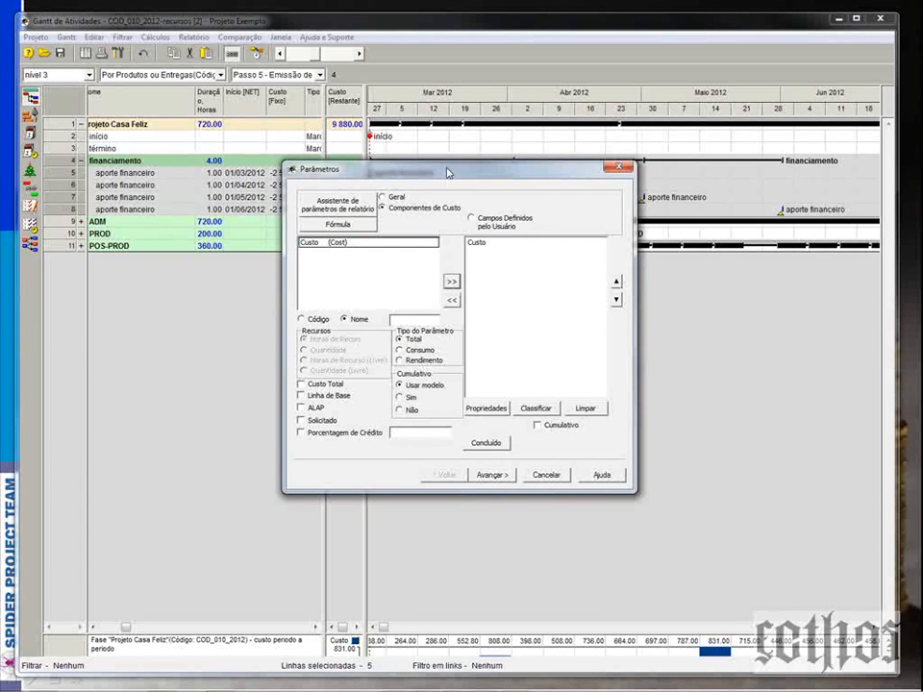
left_click_drag(445, 177, 422, 282)
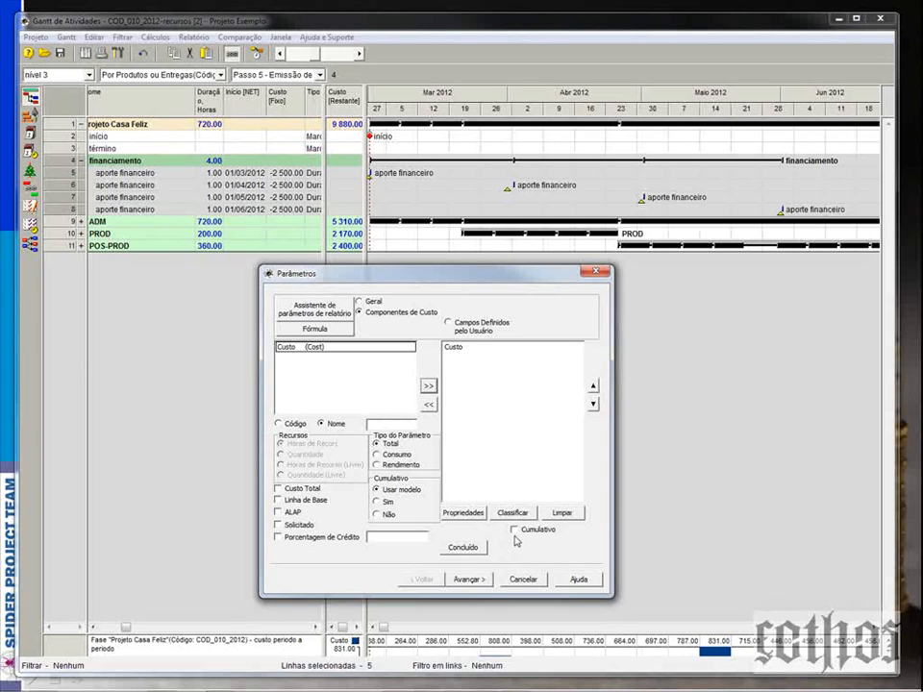
left_click(468, 579)
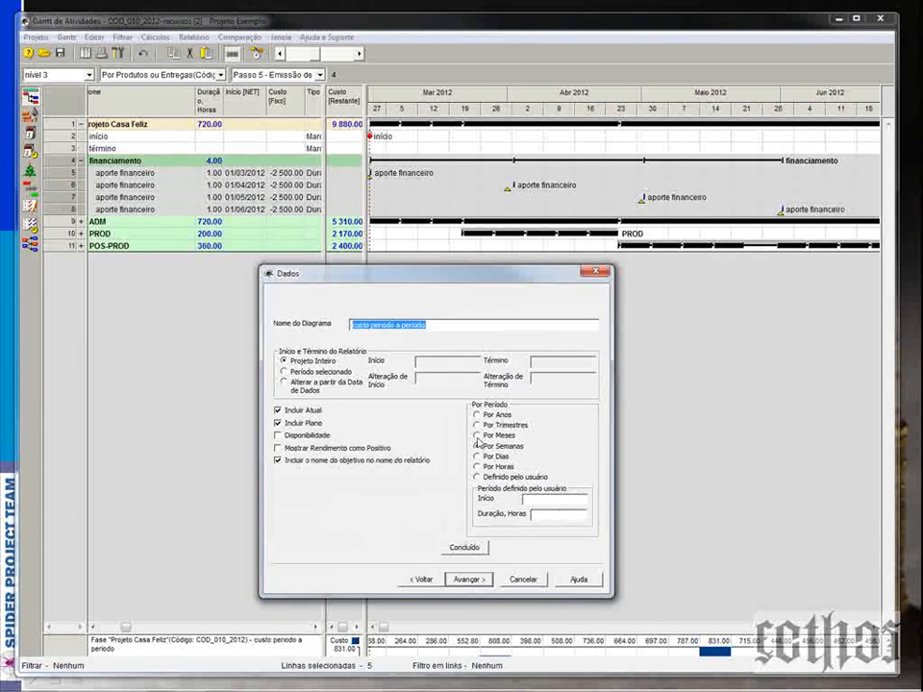
- Set the diagram's period to Por Meses and name it "aporte periodo a periodo"
left_click(476, 436)
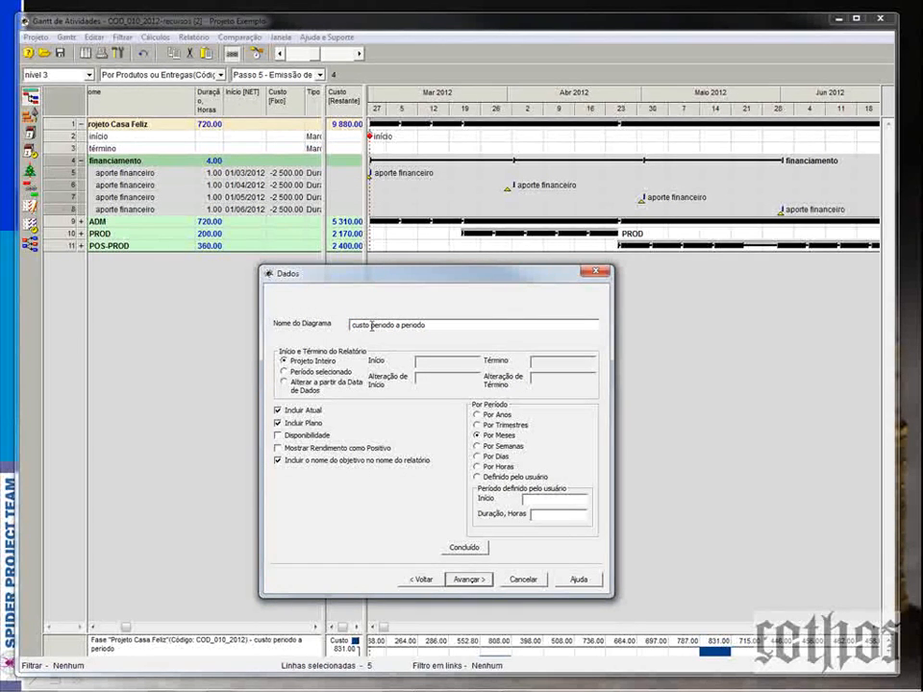
double_click(371, 325)
type("aporte")
left_click(277, 460)
left_click(470, 578)
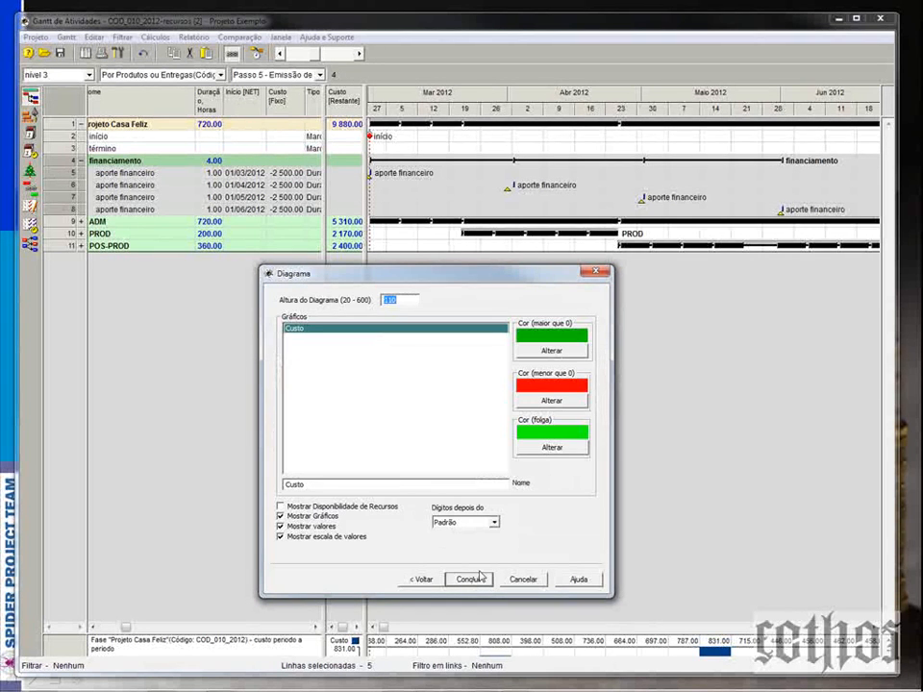
- Change the Custo colour for values greater than zero to dark blue and generate the financiamento diagram
left_click(551, 350)
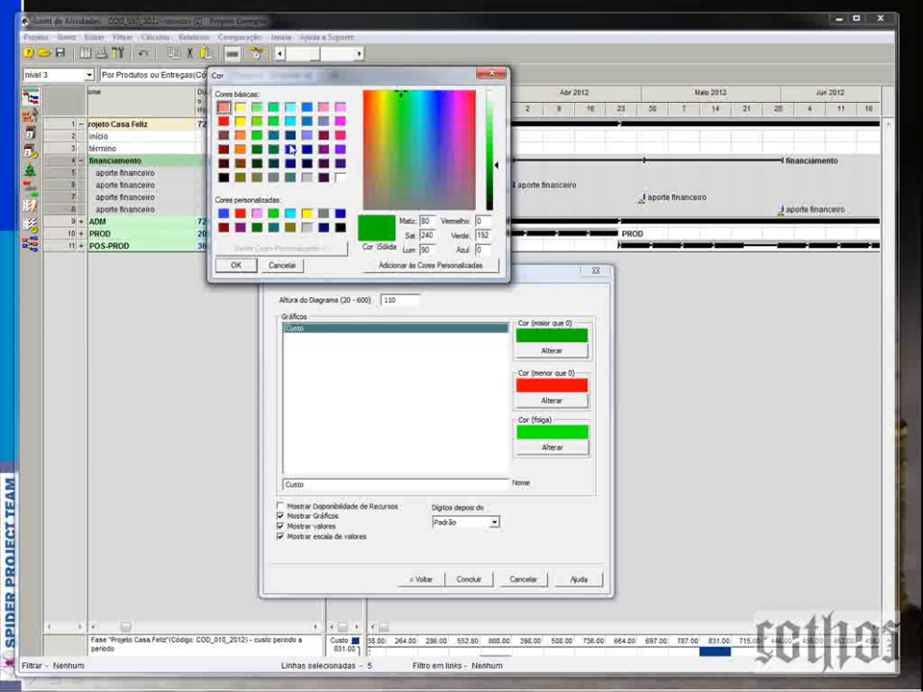
left_click(289, 149)
left_click(238, 264)
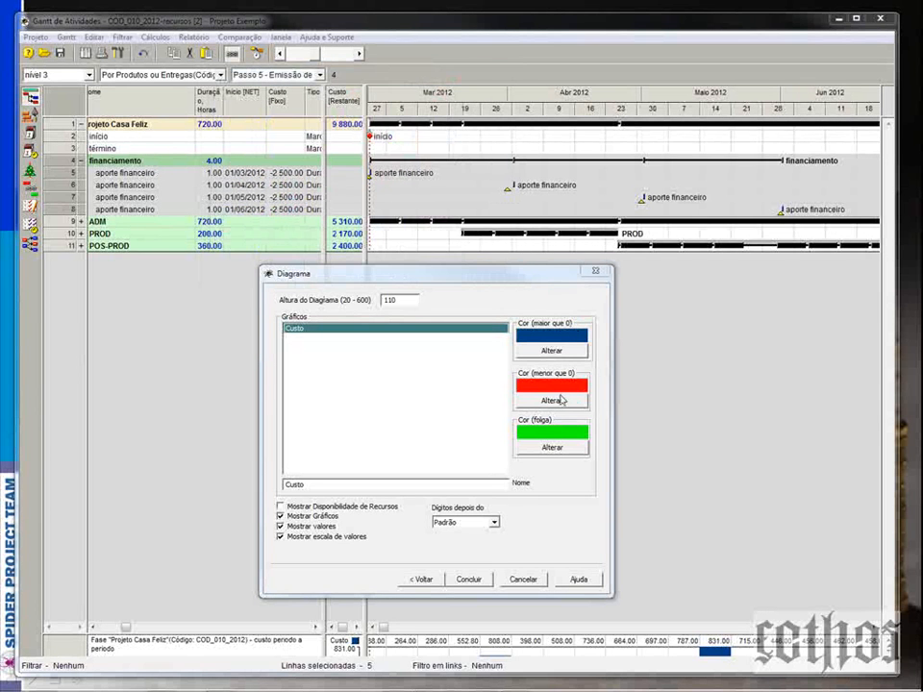
left_click(469, 578)
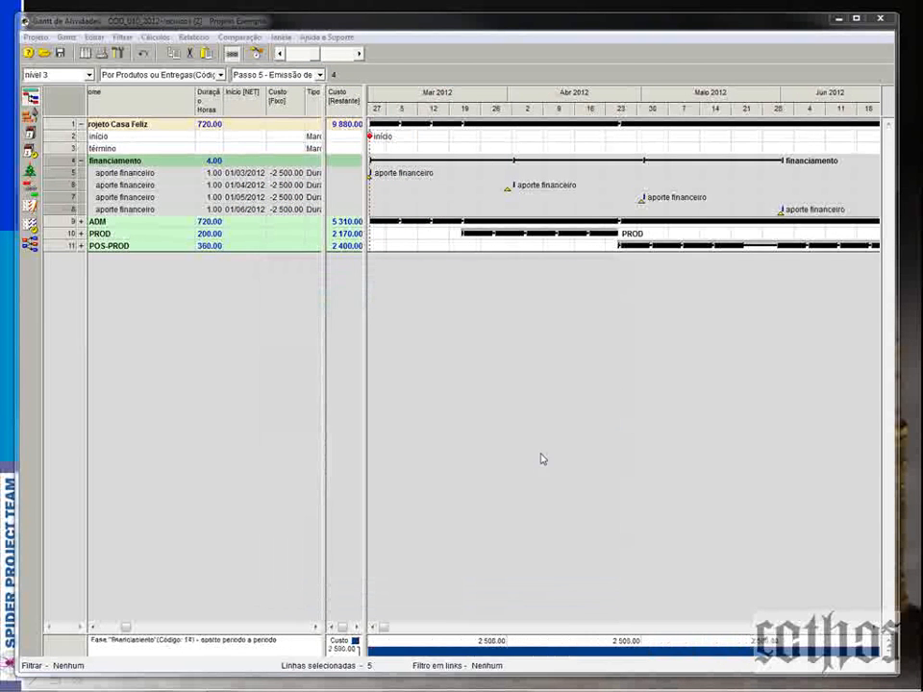
- Set the height of the financiamento aporte diagram to 400 and enlarge the diagram area to show it fully
left_click_drag(516, 631, 504, 525)
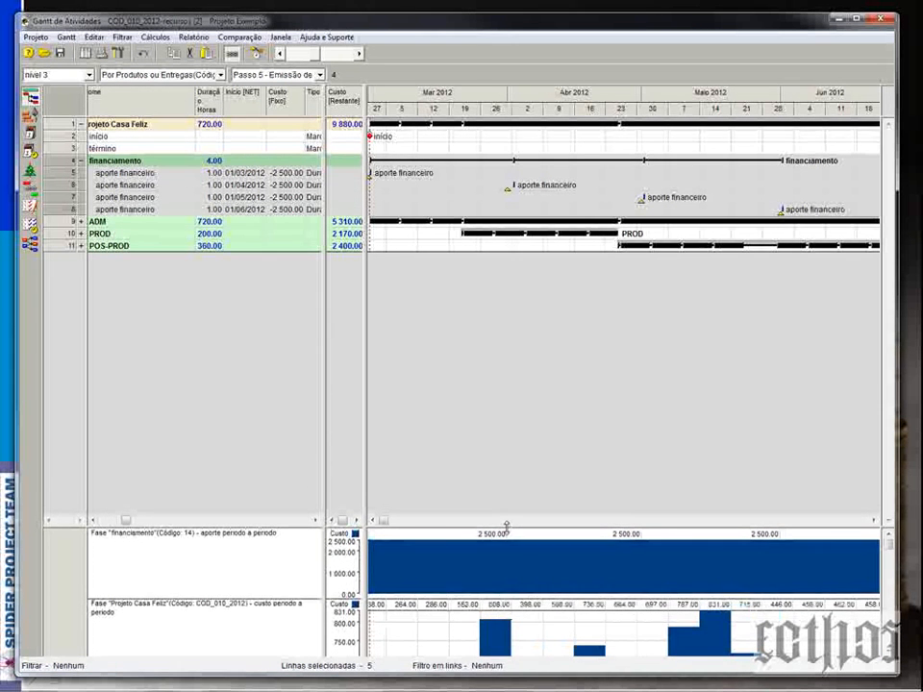
right_click(518, 557)
left_click(545, 564)
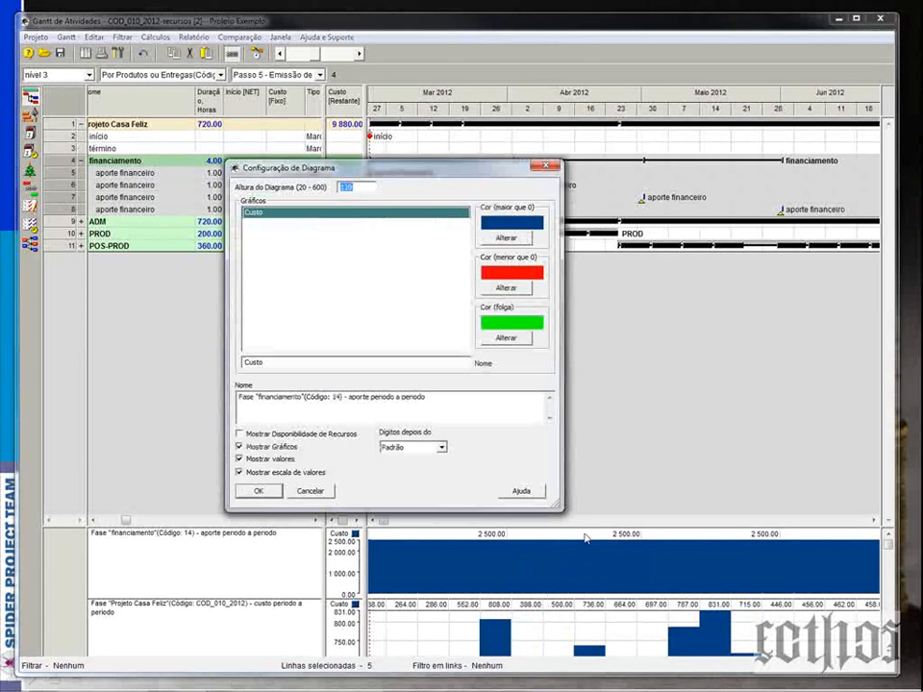
type("400")
key("Return")
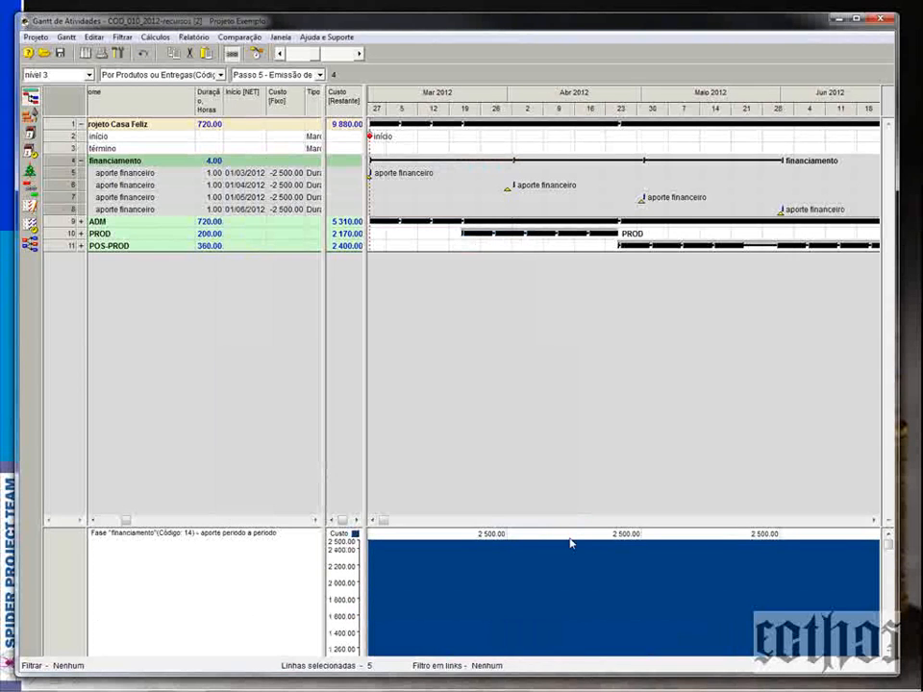
left_click_drag(562, 530, 555, 415)
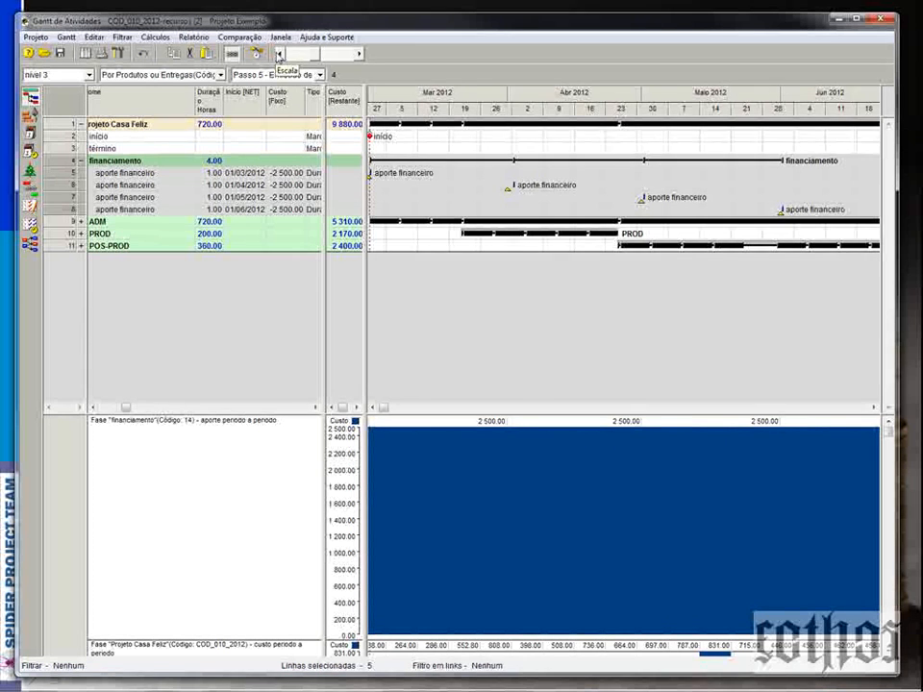
- Reduce the timeline scale by two steps and slightly widen the table section with Custo [Restante]
left_click(279, 55)
left_click(280, 54)
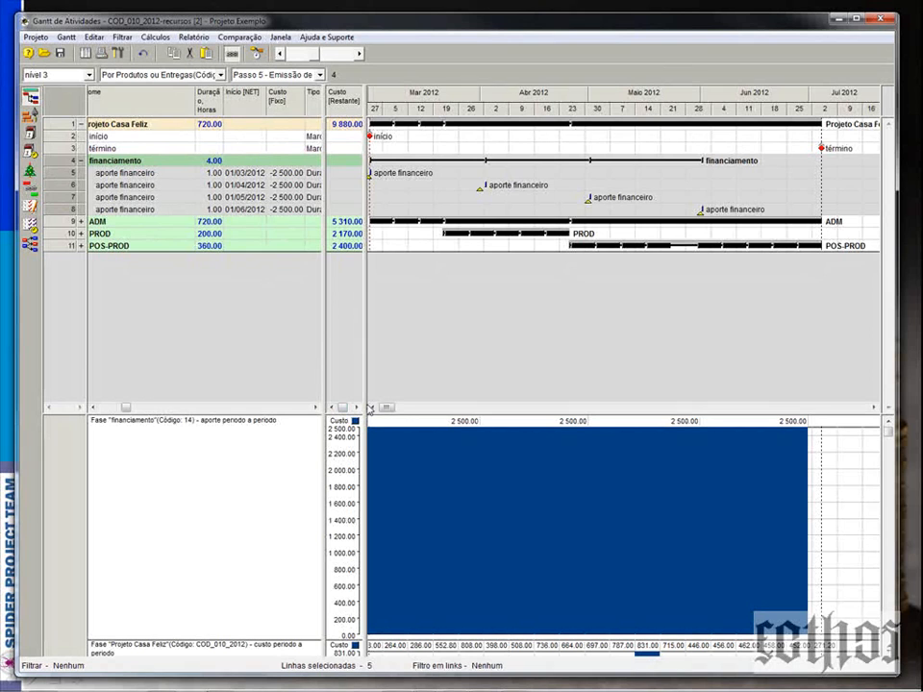
left_click_drag(370, 409, 389, 409)
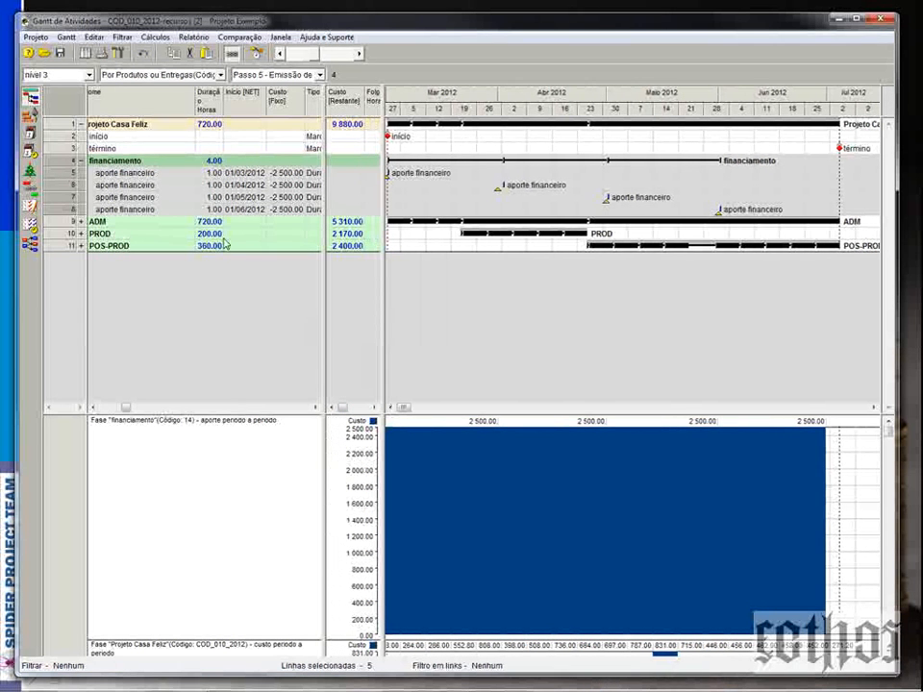
- Collapse the financiamento phase and regenerate the Projeto Casa Feliz cost diagram with its Custo component and Por Semanas period
left_click(82, 162)
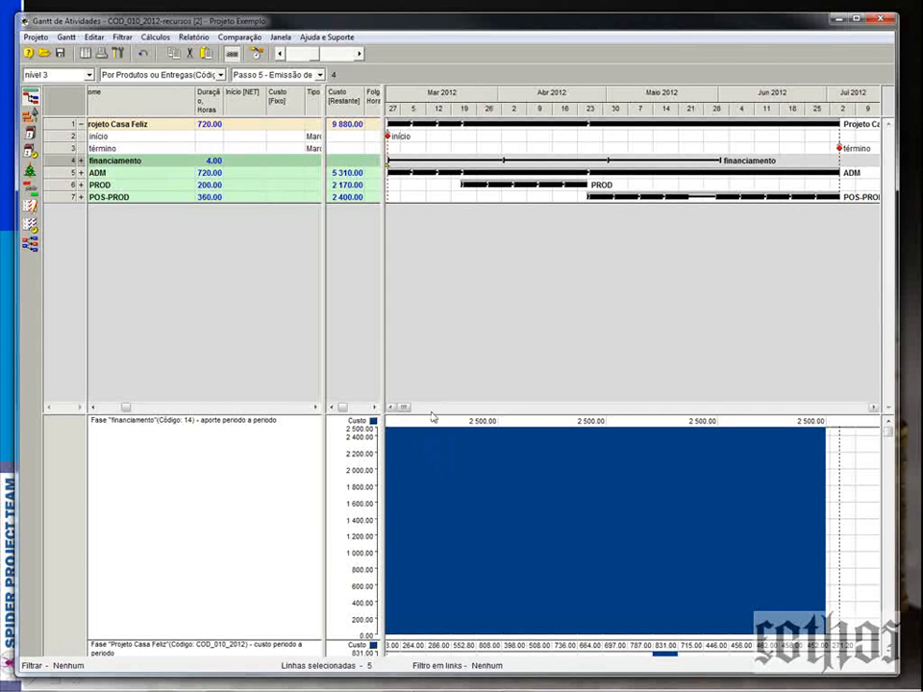
left_click_drag(427, 415, 411, 228)
right_click(524, 516)
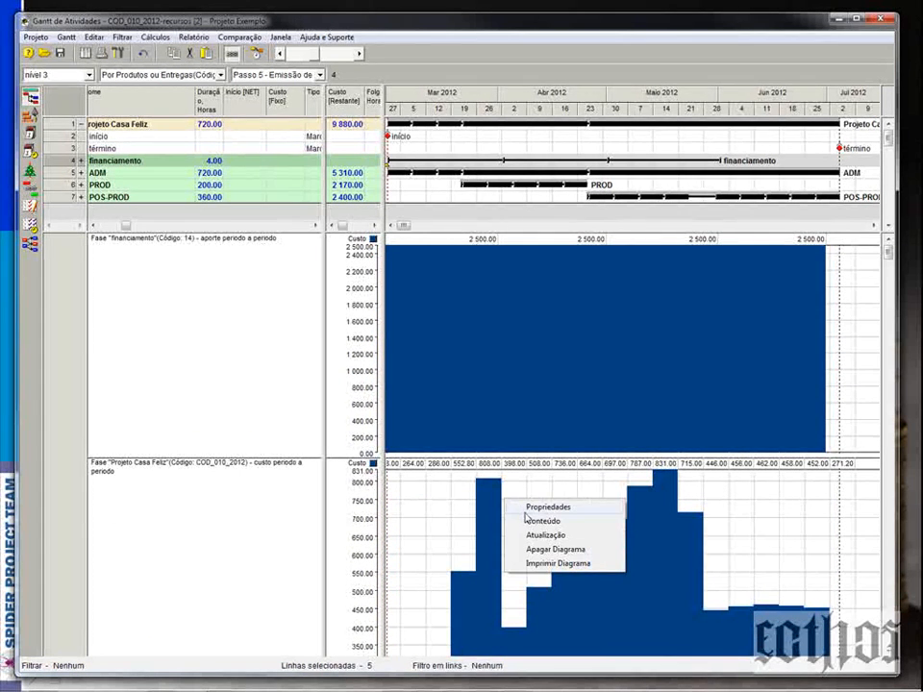
left_click(527, 521)
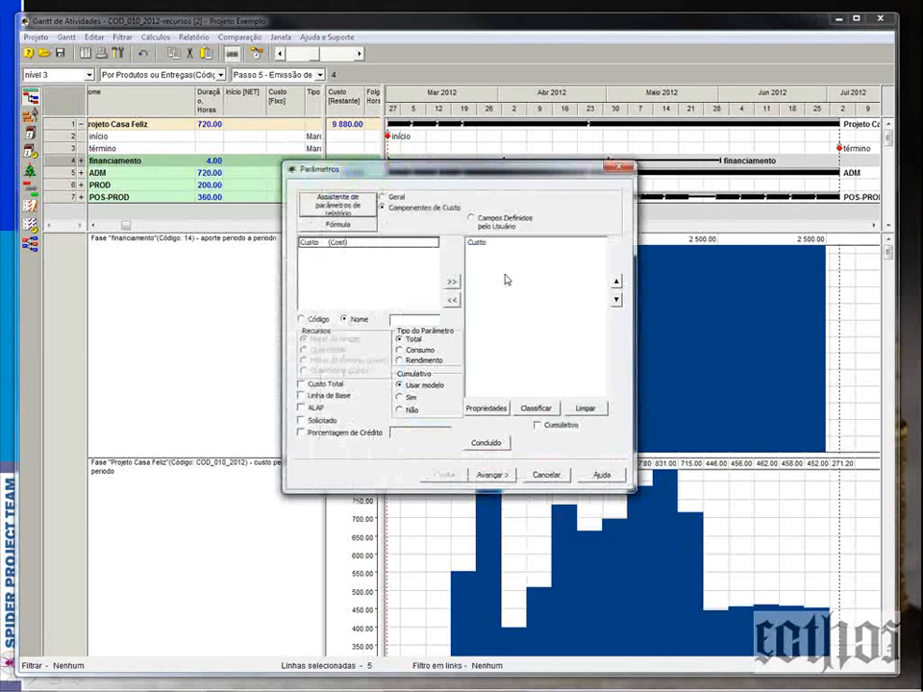
left_click(477, 242)
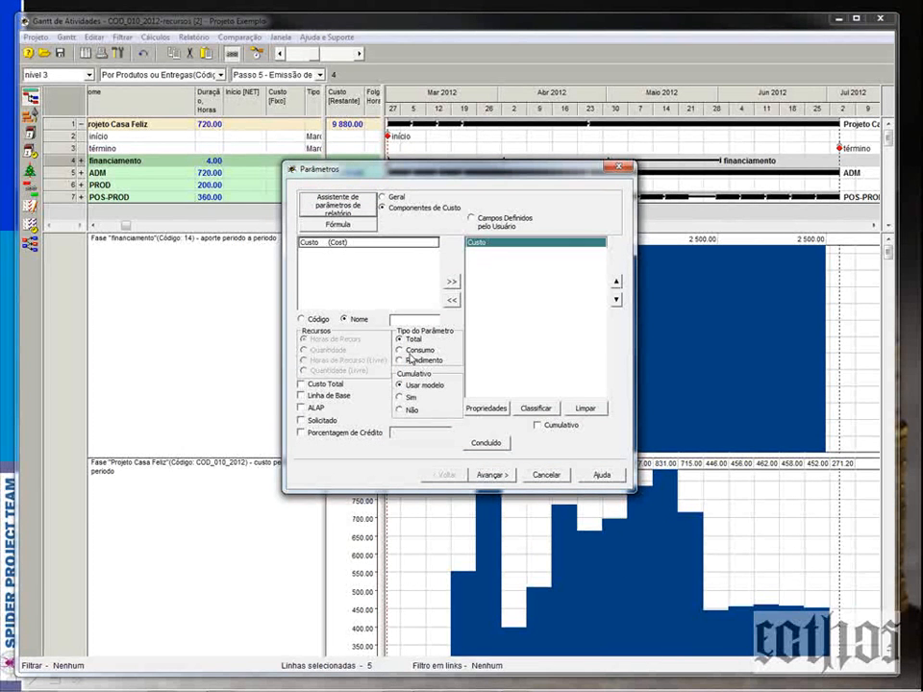
left_click(493, 479)
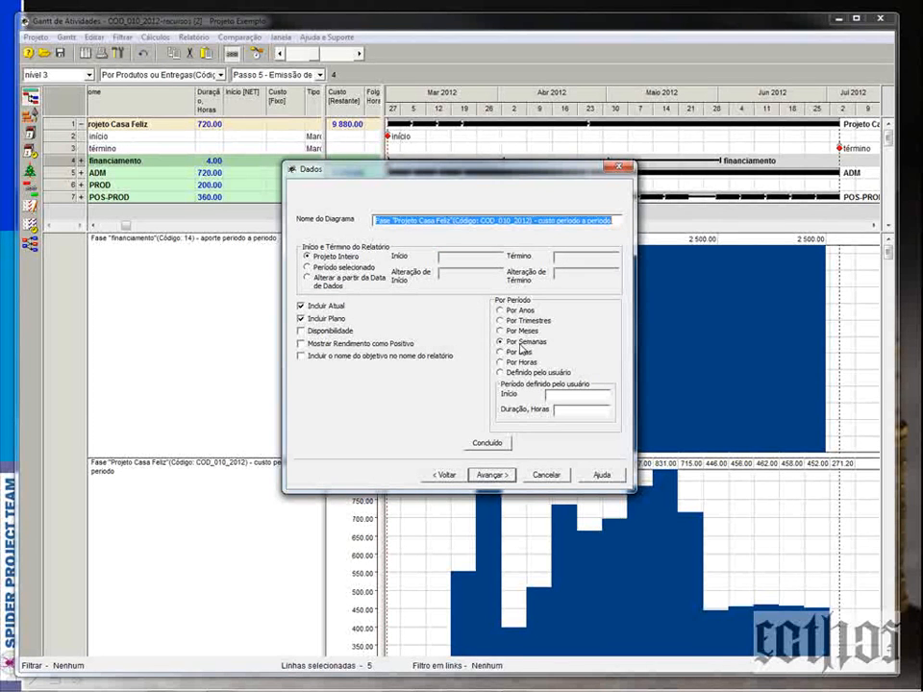
left_click(489, 477)
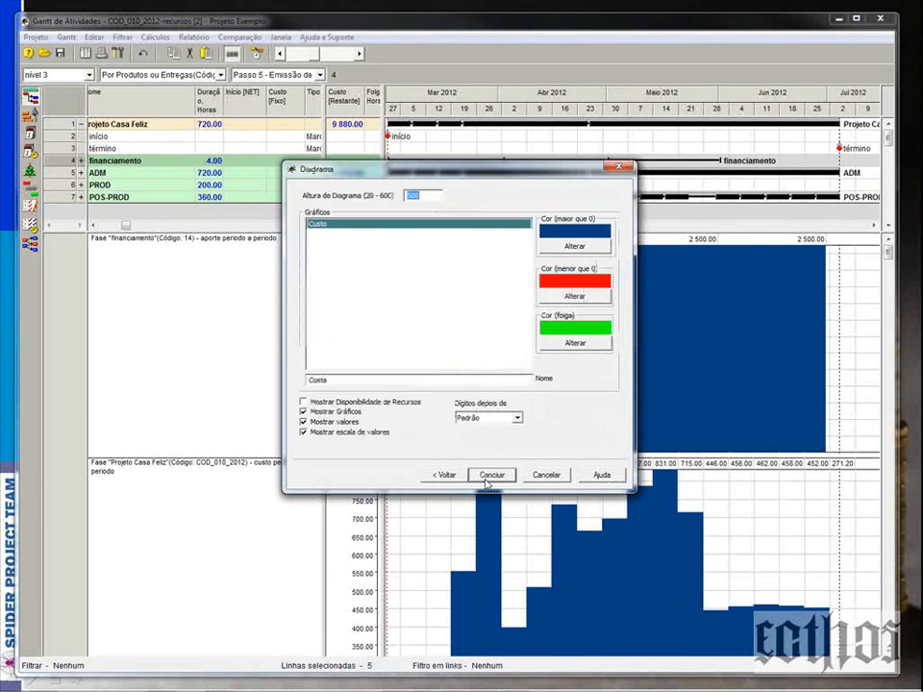
left_click(490, 475)
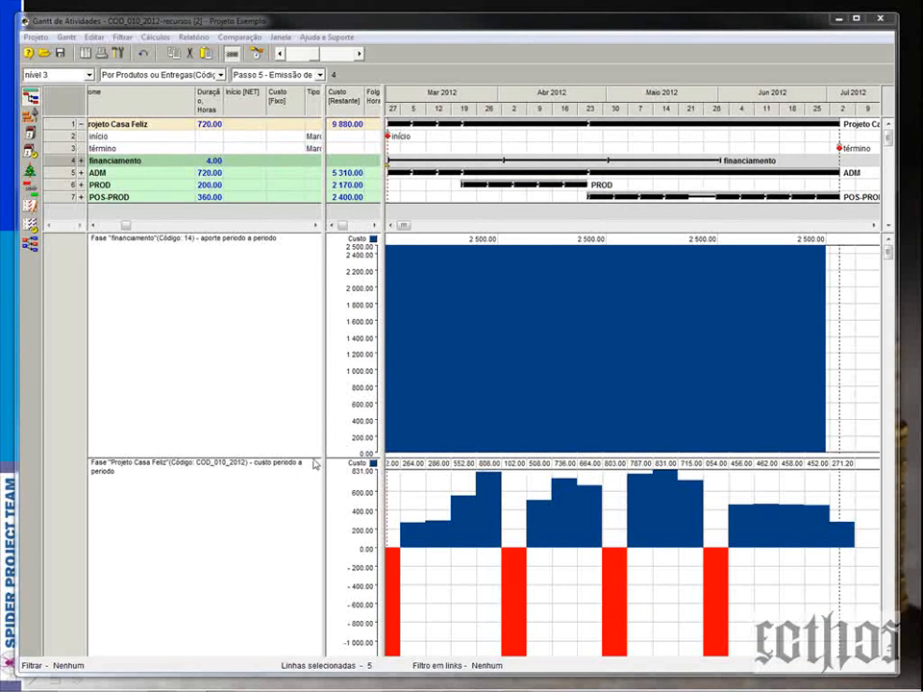
- Set the Projeto Casa Feliz cost diagram height to 350 and enlarge the diagram area to show it fully
left_click_drag(456, 231, 456, 209)
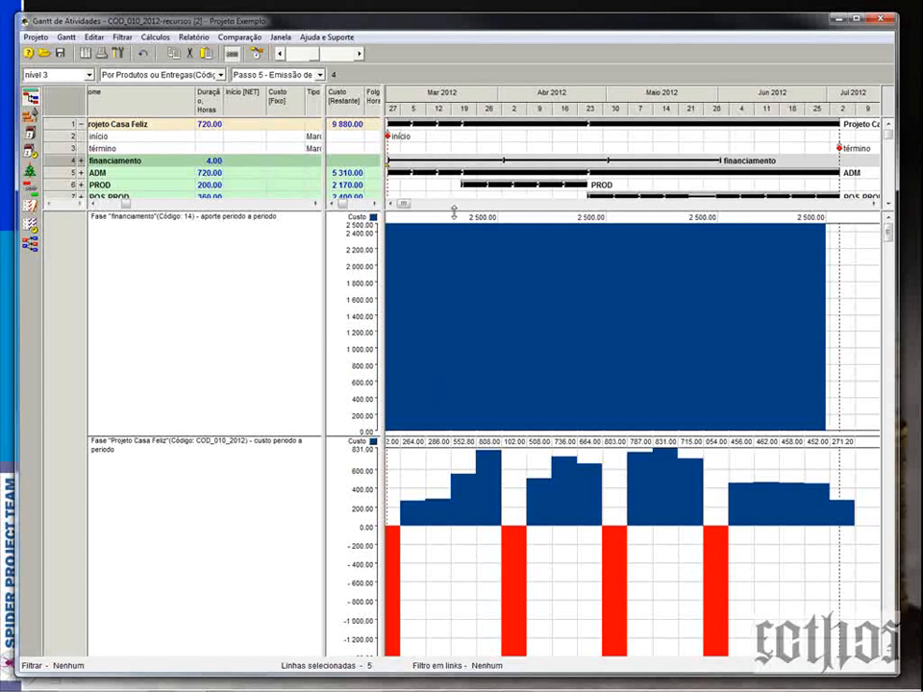
left_click_drag(453, 209, 461, 133)
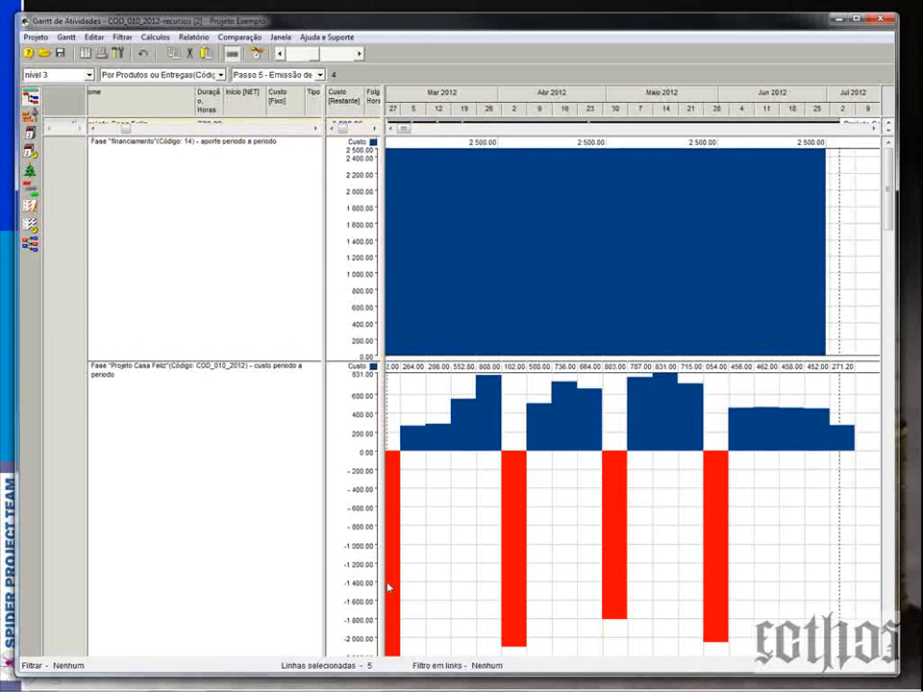
right_click(469, 508)
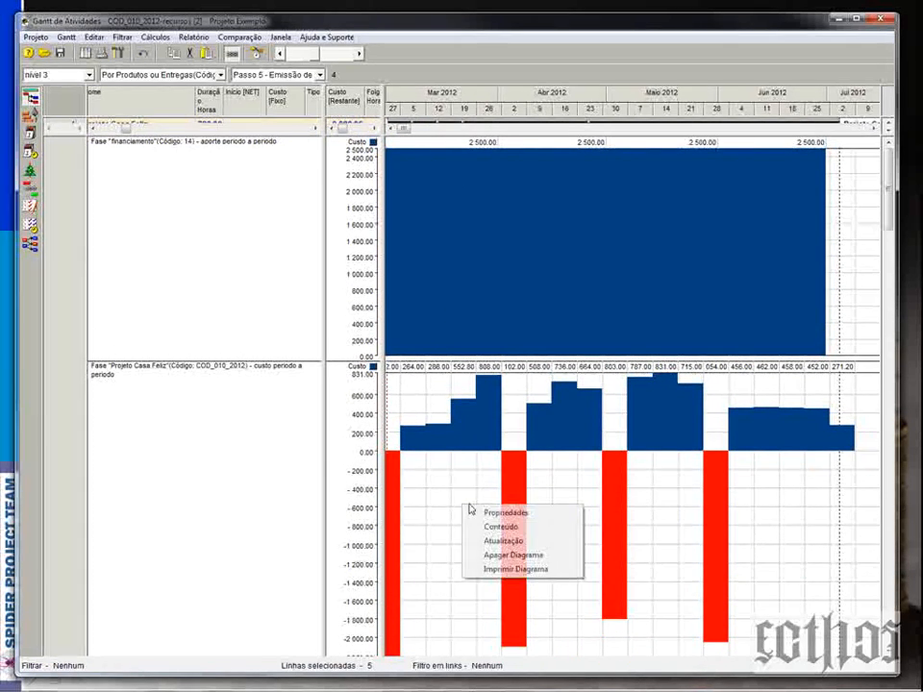
left_click(487, 512)
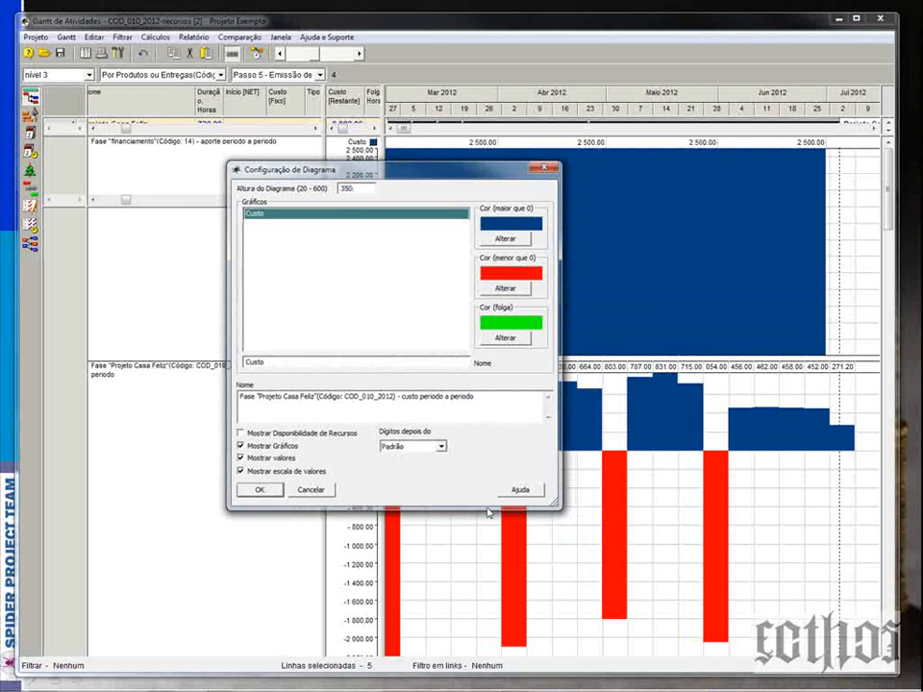
key("Return")
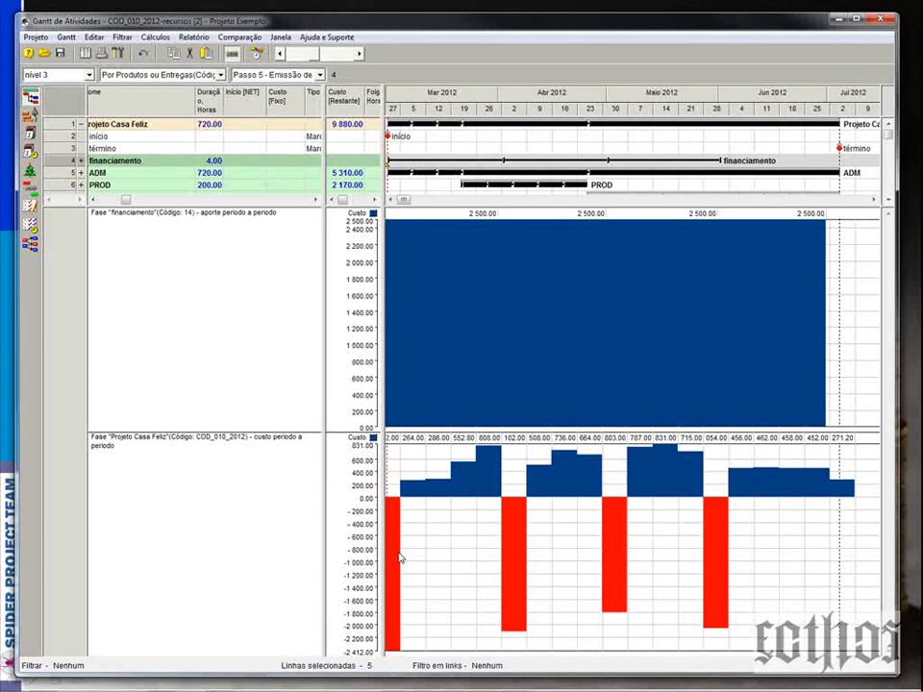
- Enable Mostrar Rendimento como Positivo in the Projeto Casa Feliz cost diagram and regenerate it
right_click(449, 534)
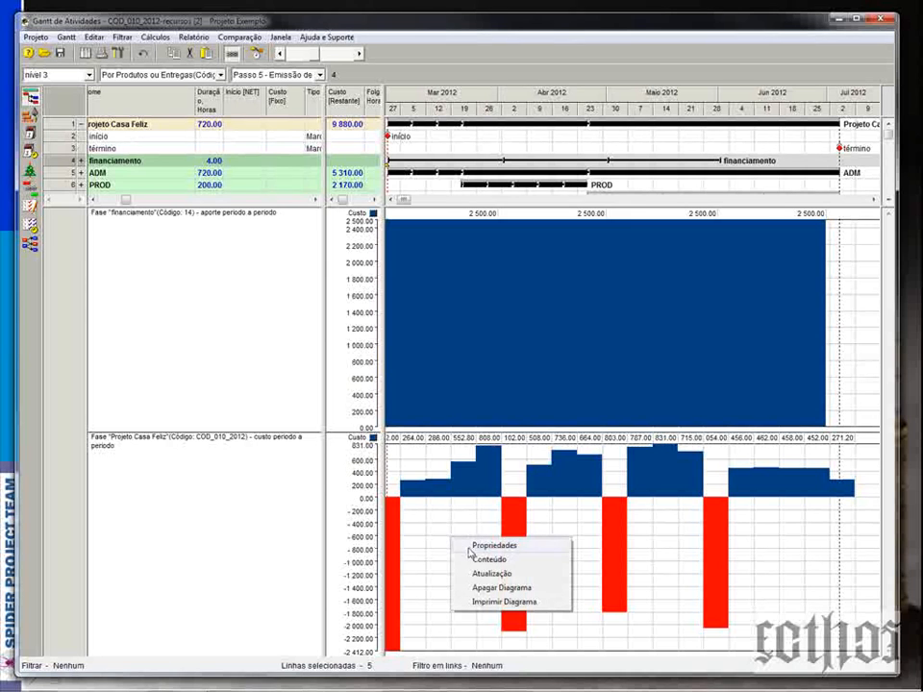
left_click(472, 560)
left_click(492, 475)
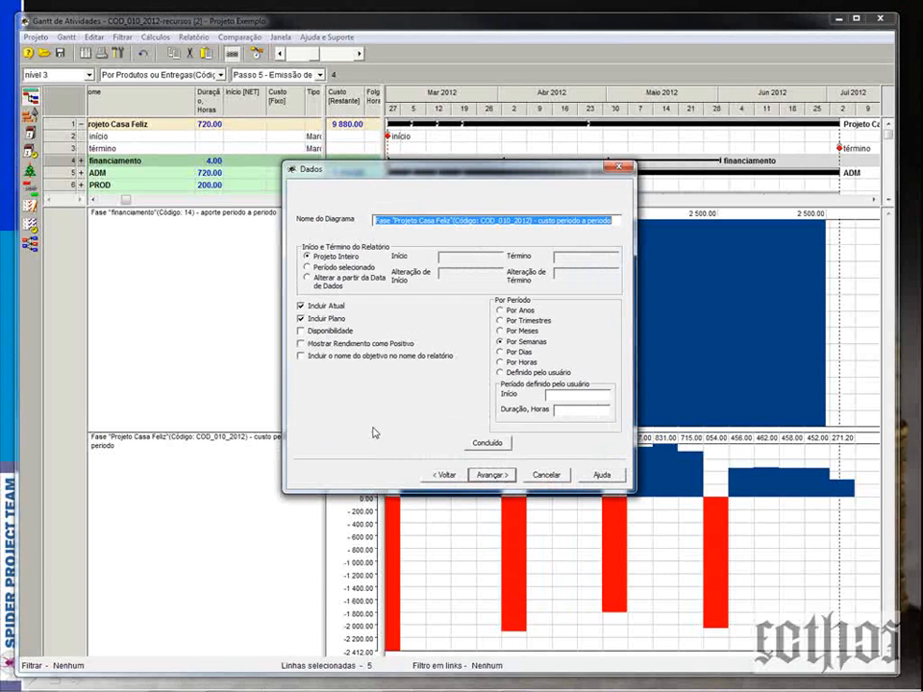
left_click(315, 345)
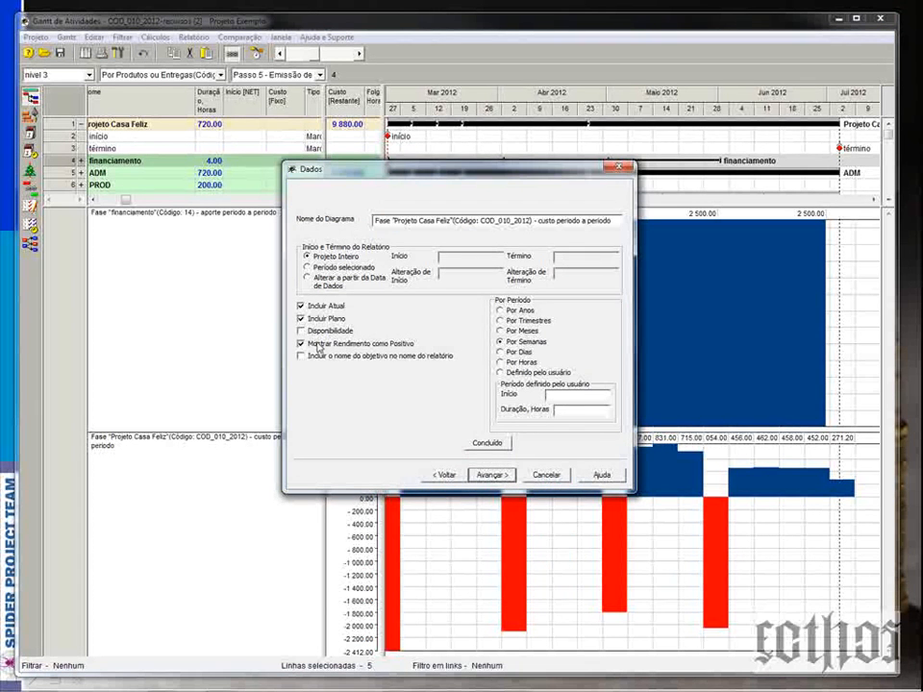
left_click(481, 444)
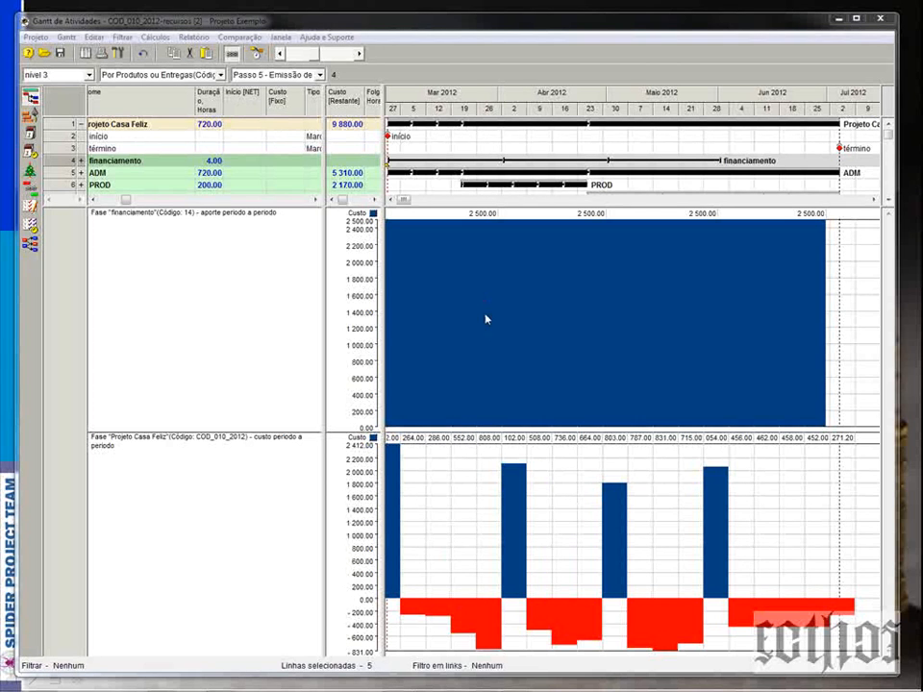
- Make the Projeto Casa Feliz cost diagram cumulative, name it fluxo de caixa and generate it
right_click(441, 479)
left_click(471, 498)
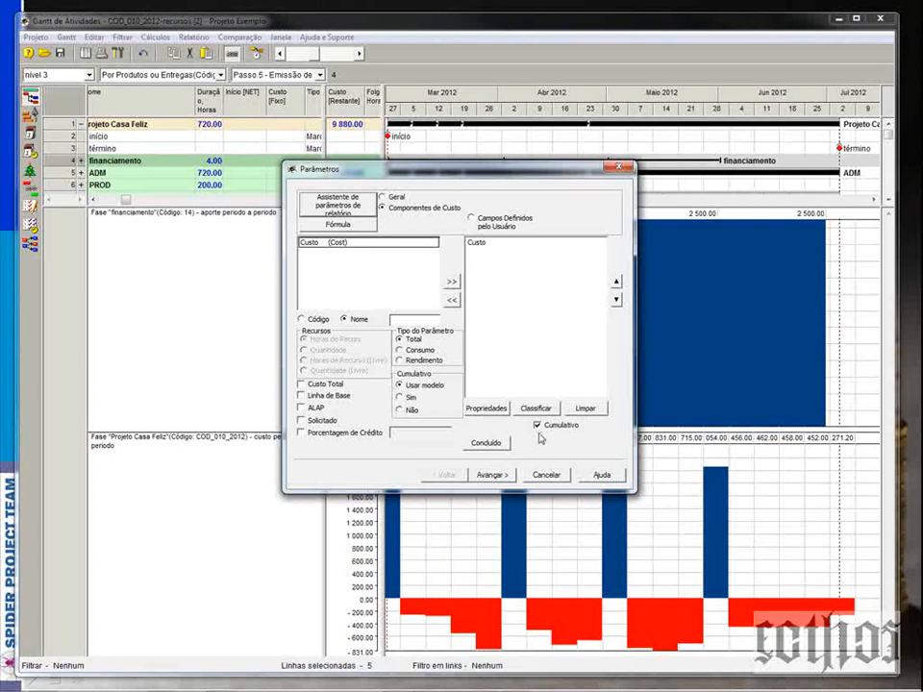
left_click(492, 476)
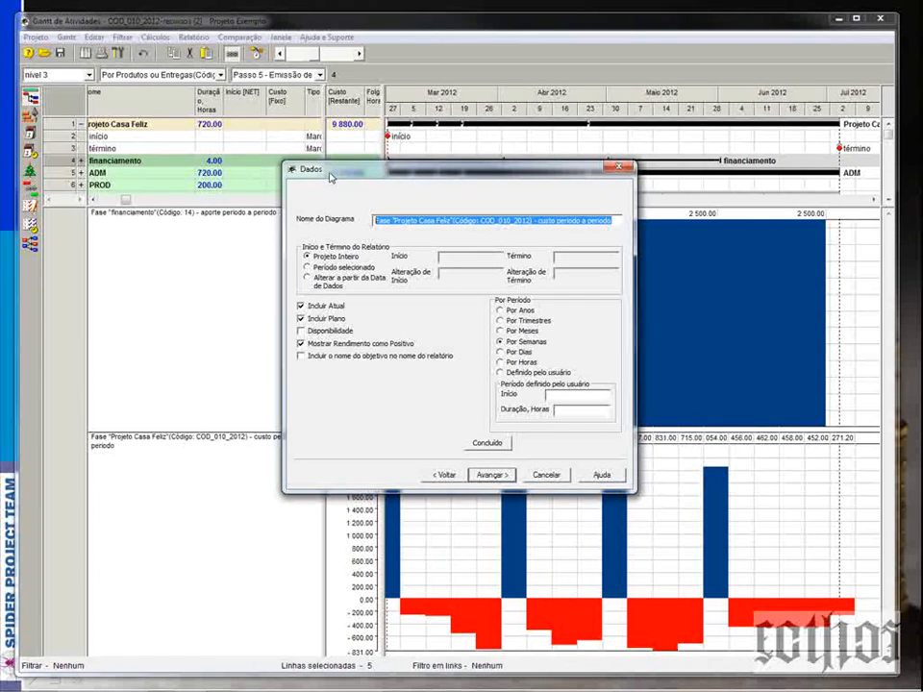
type("fluxo de c")
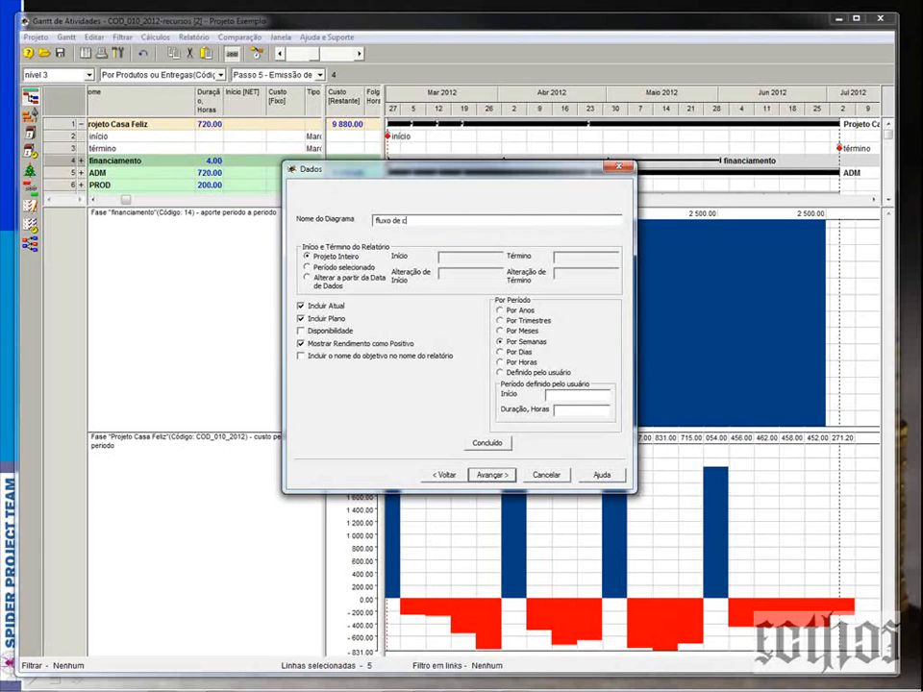
type("aixa")
left_click(491, 475)
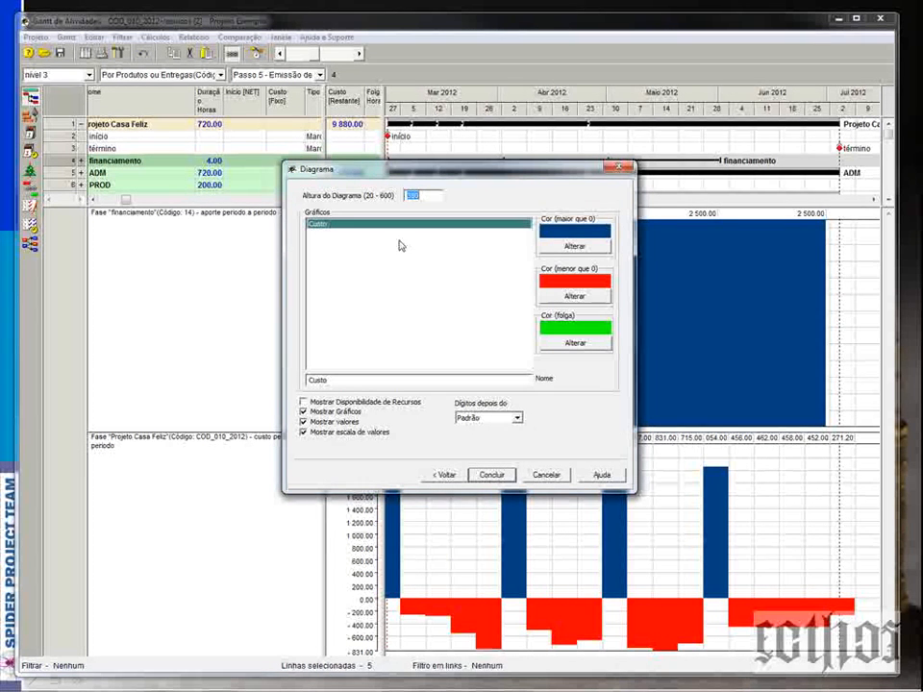
left_click(491, 474)
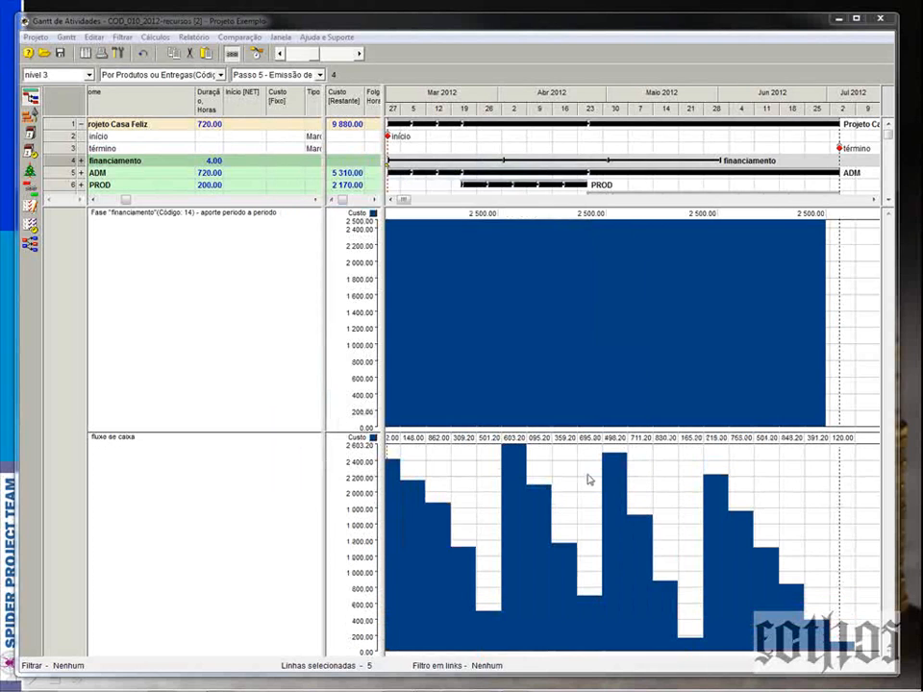
- Delete the financiamento aporte diagram and recalculate the project schedule with the financiamento phase expanded
right_click(561, 264)
left_click(532, 307)
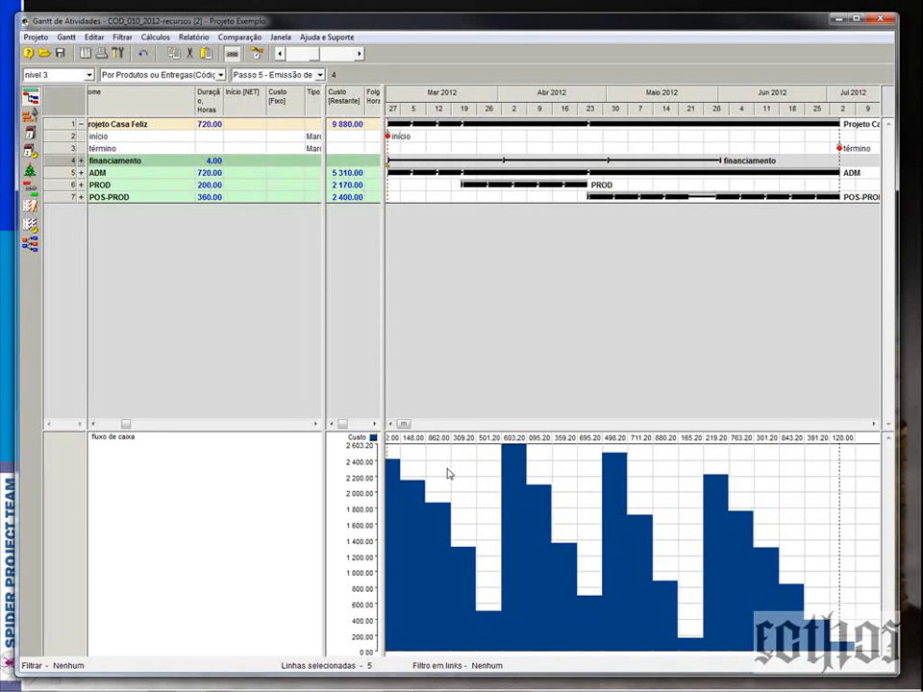
left_click(80, 160)
left_click(285, 172)
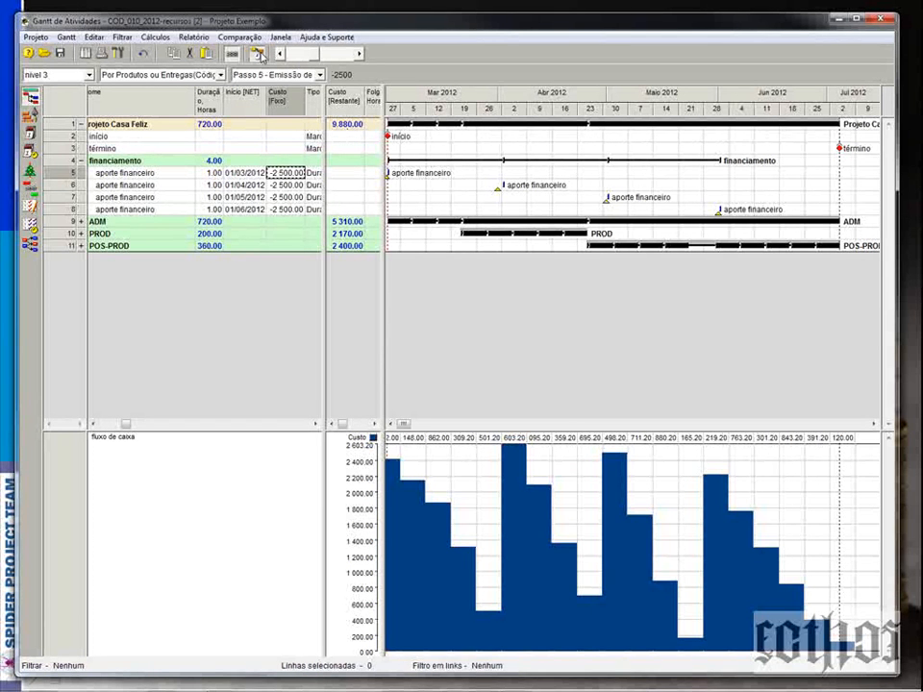
left_click(257, 54)
left_click(600, 576)
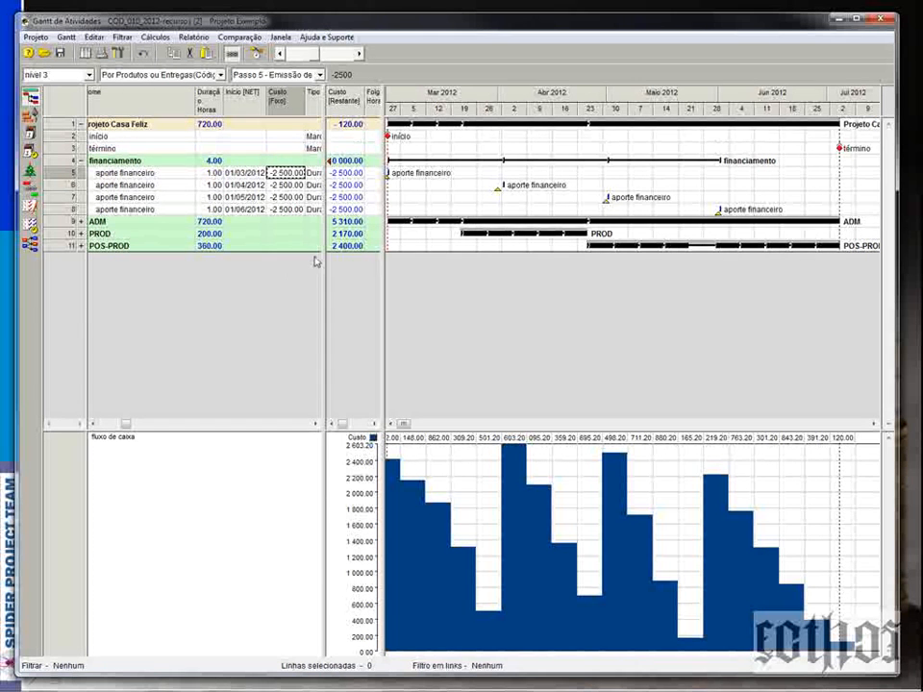
- Set the four aporte financeiro fixed costs to -2000, -3000, -2000 and -3000, and widen the Custo [Restante] column
type("-22")
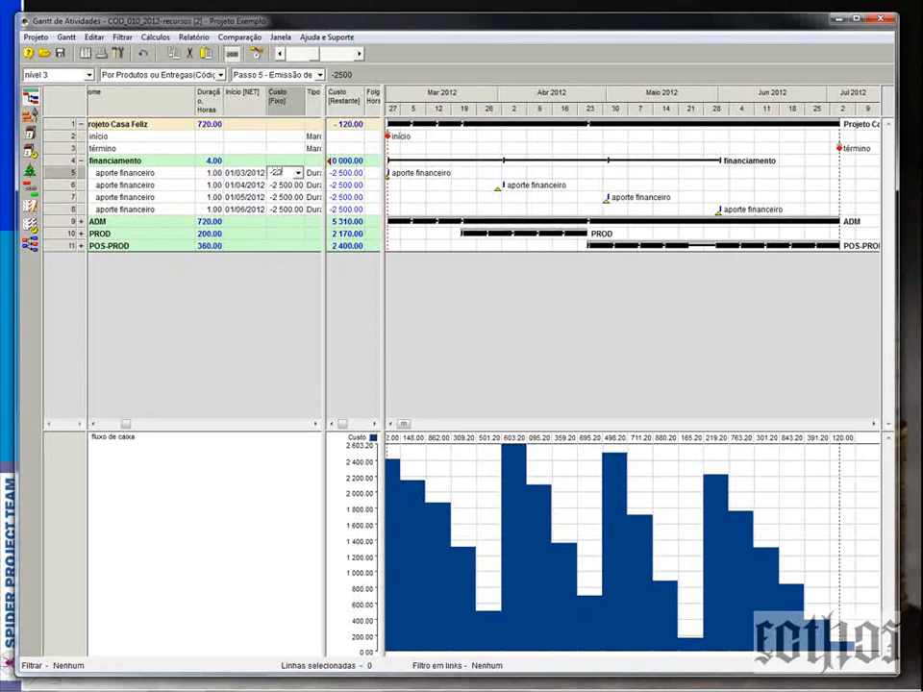
key("Return")
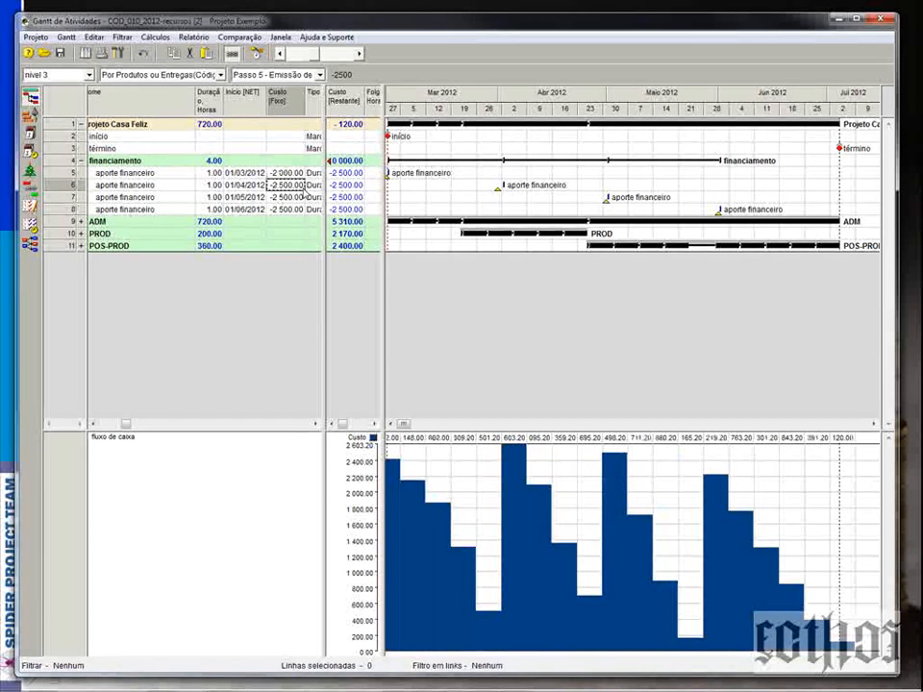
type("-3000")
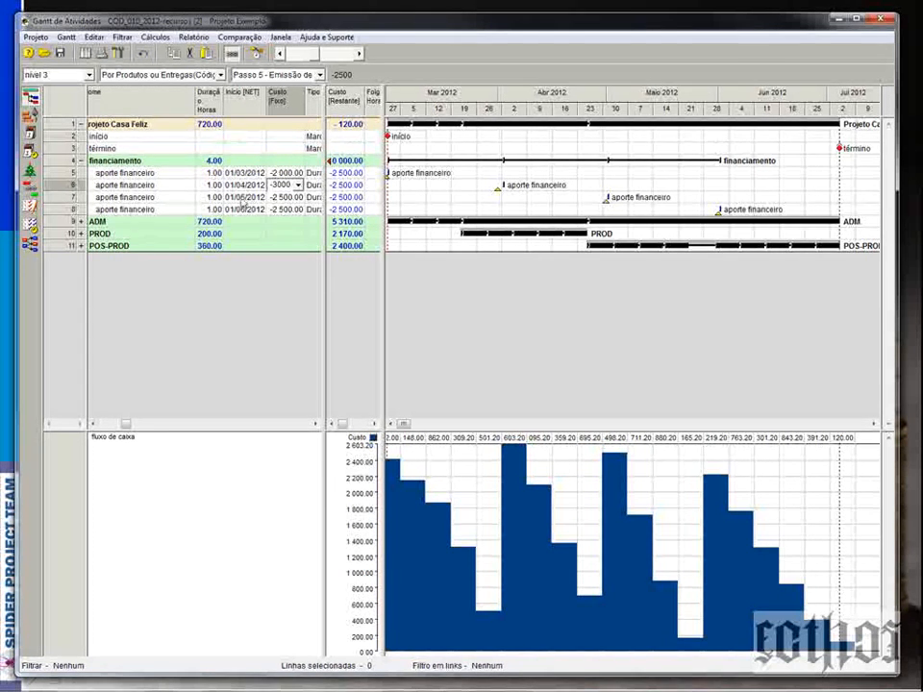
key("Return")
type("-")
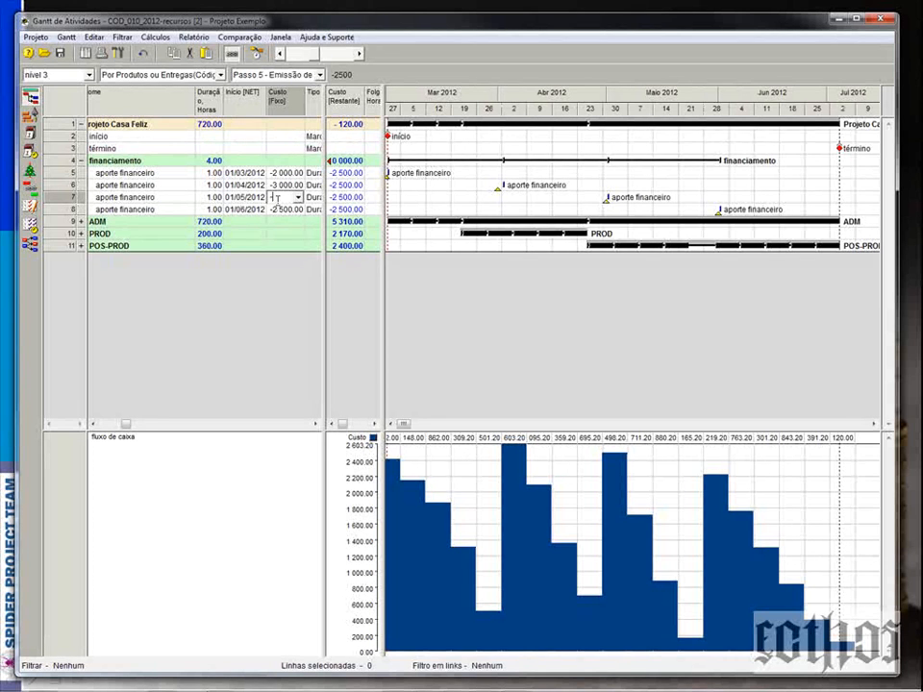
type("2 000")
key("Return")
type("-3000")
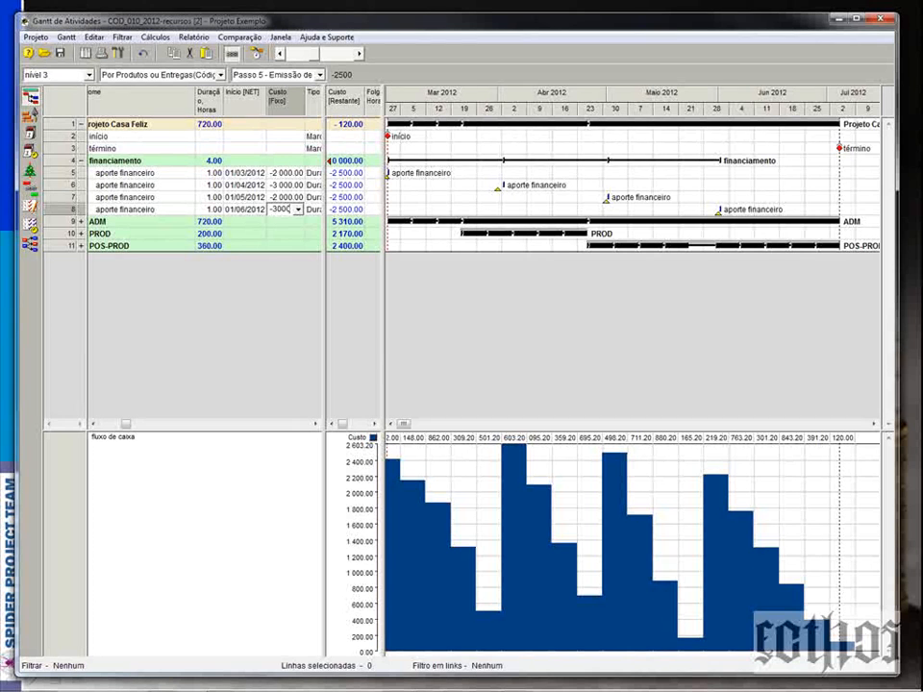
key("Return")
key("Up")
key("Up")
key("Up")
key("Up")
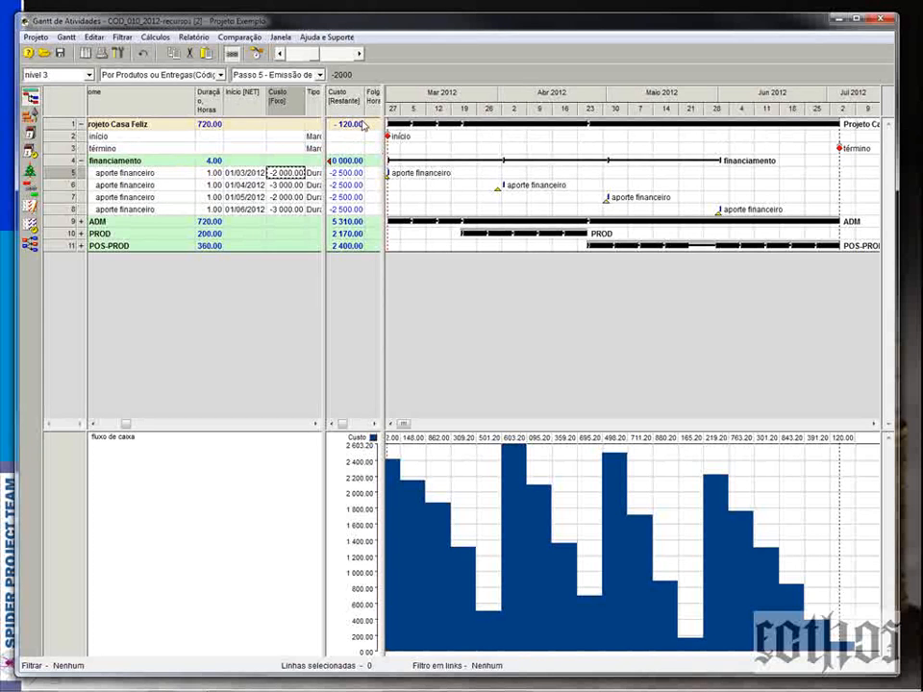
left_click_drag(365, 99, 374, 211)
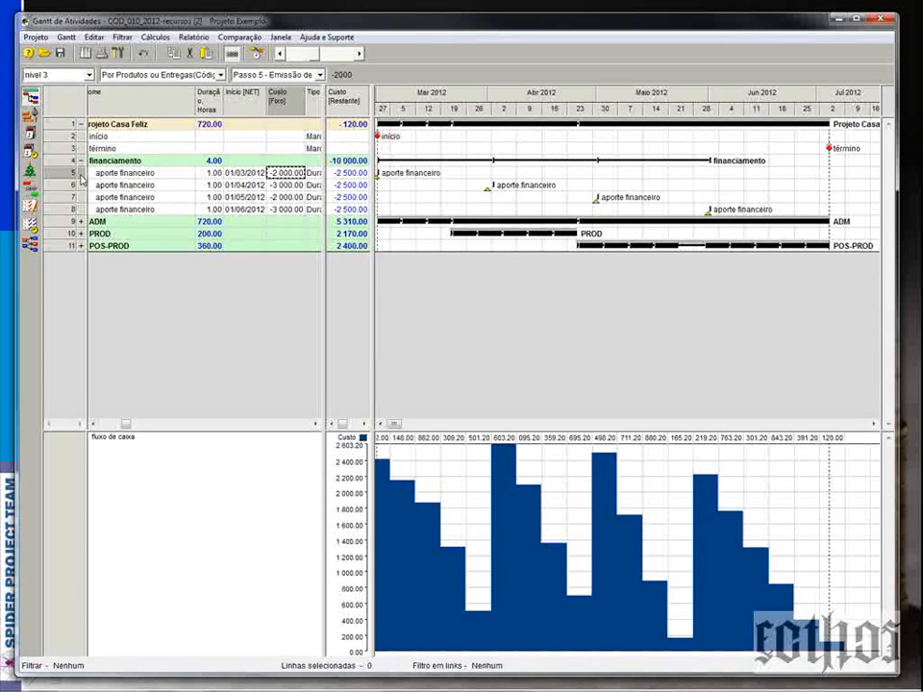
double_click(67, 128)
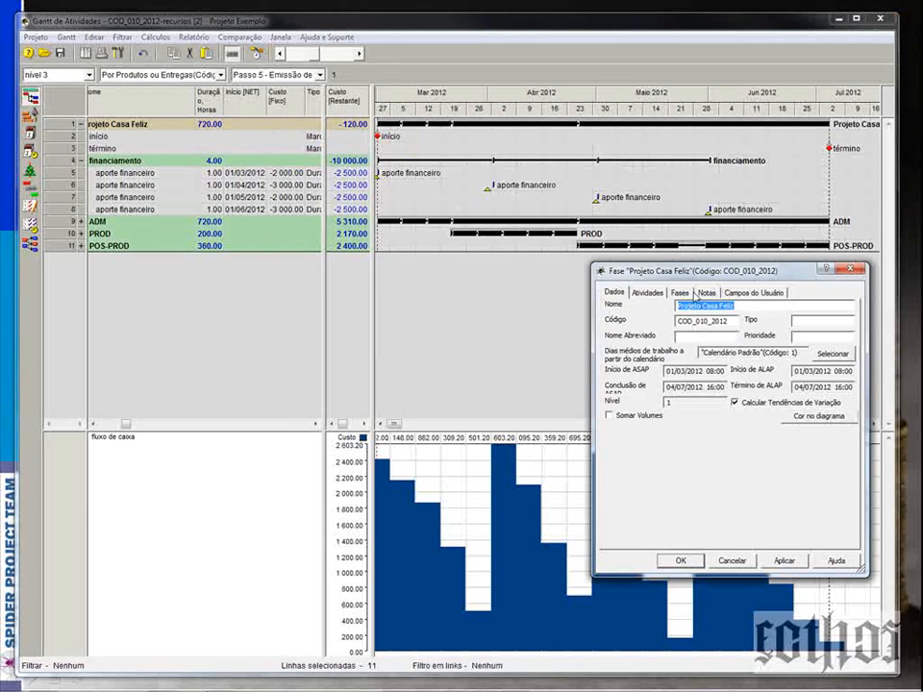
left_click(679, 292)
left_click(676, 560)
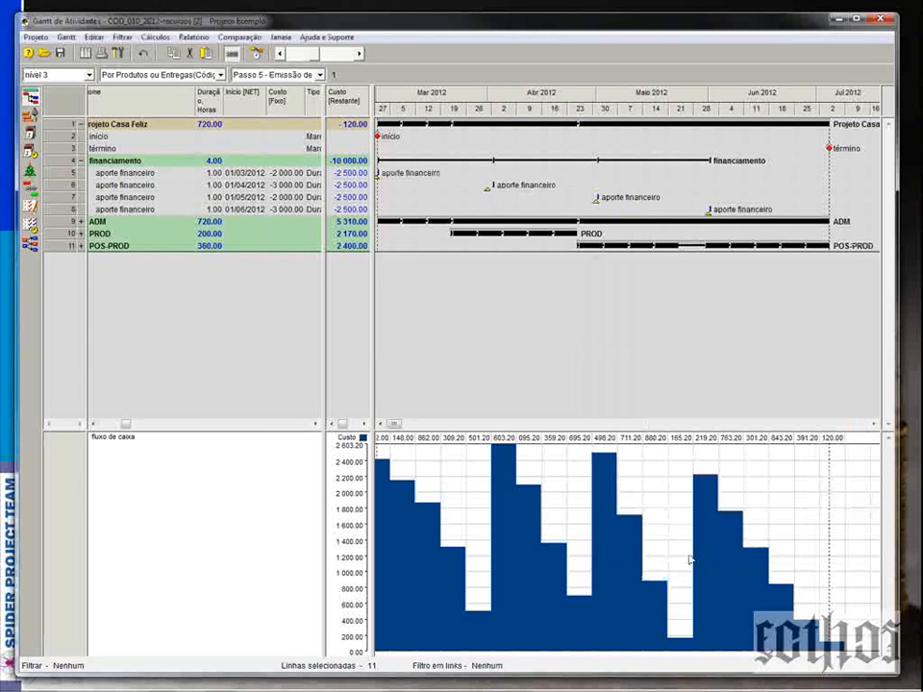
- Add a new phase directly under Projeto Casa Feliz and name it projeto
right_click(59, 128)
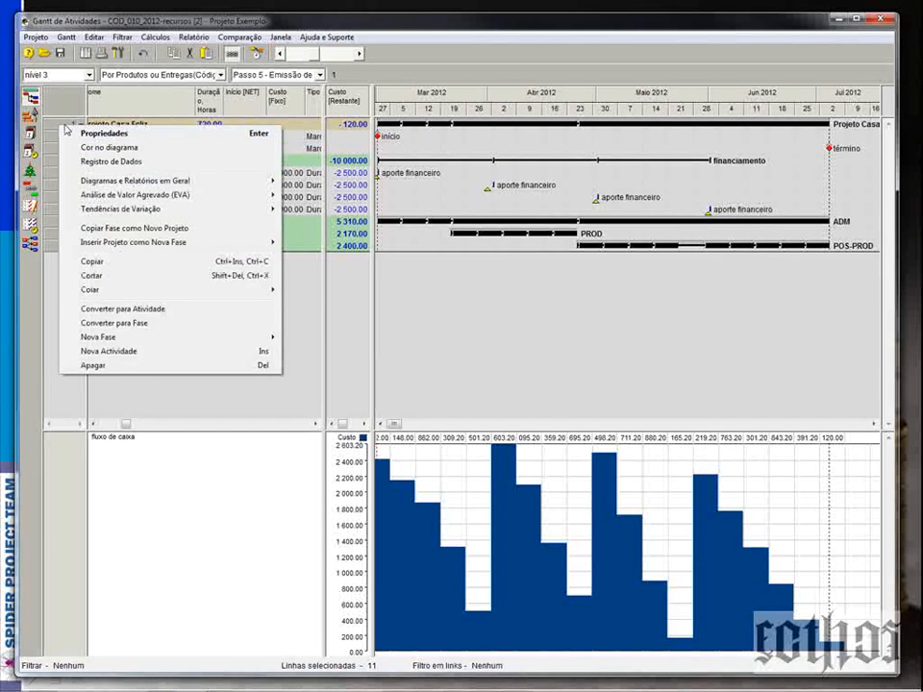
left_click(74, 134)
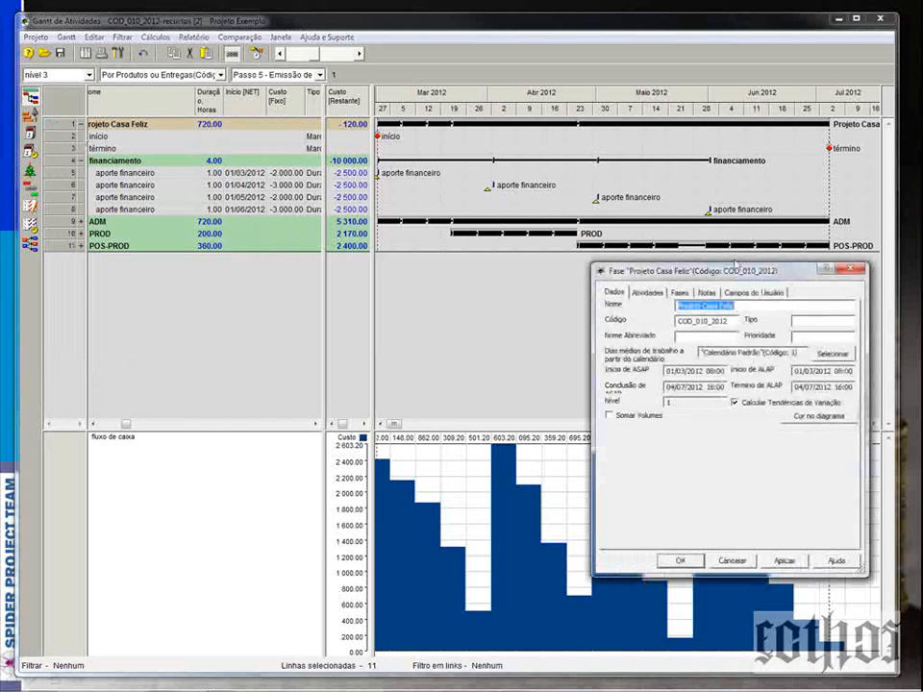
left_click(679, 293)
left_click(829, 310)
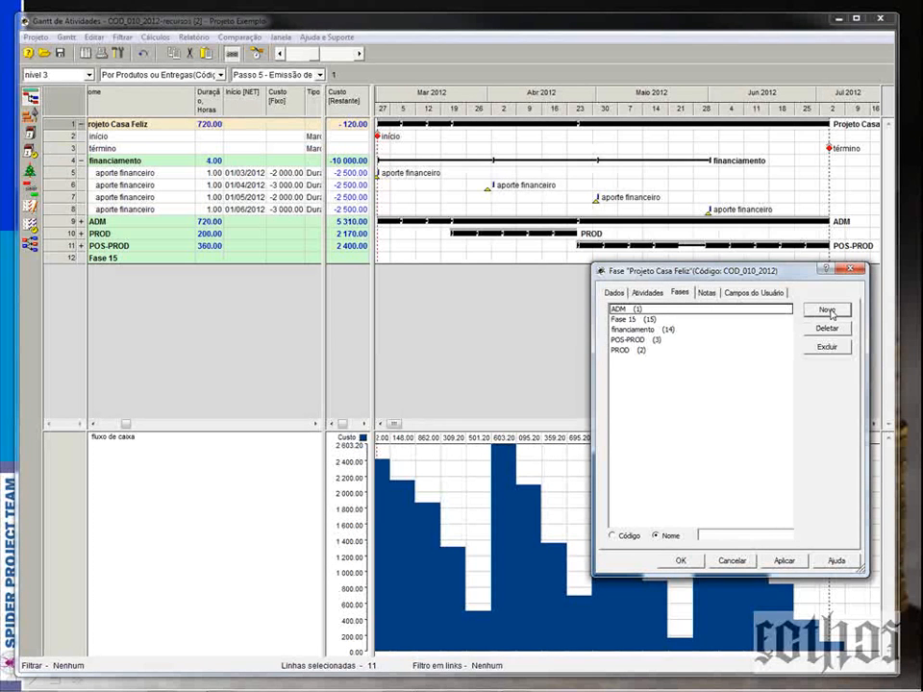
left_click(681, 561)
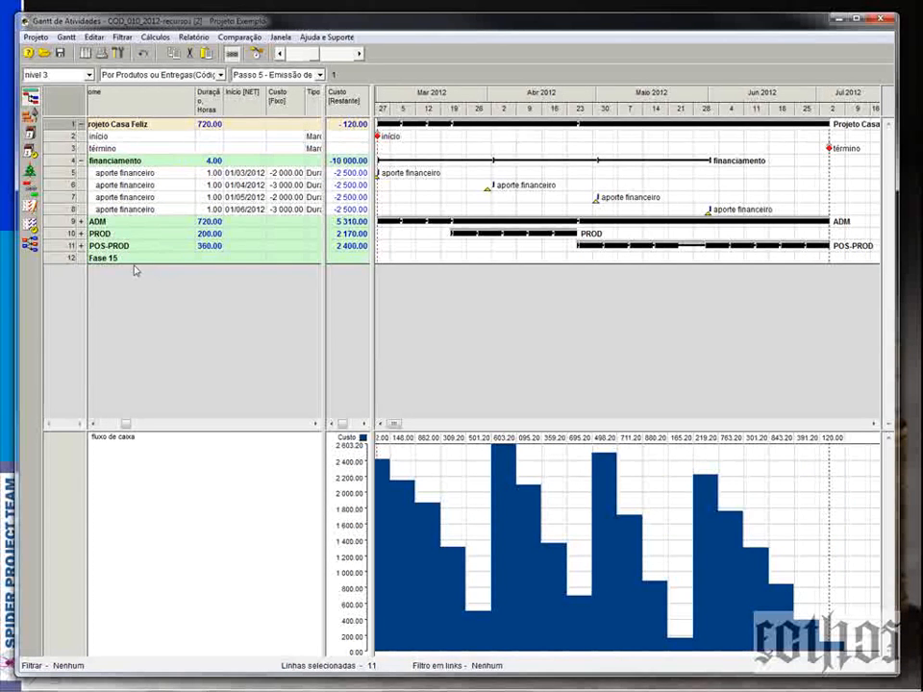
left_click(133, 258)
left_click(147, 258)
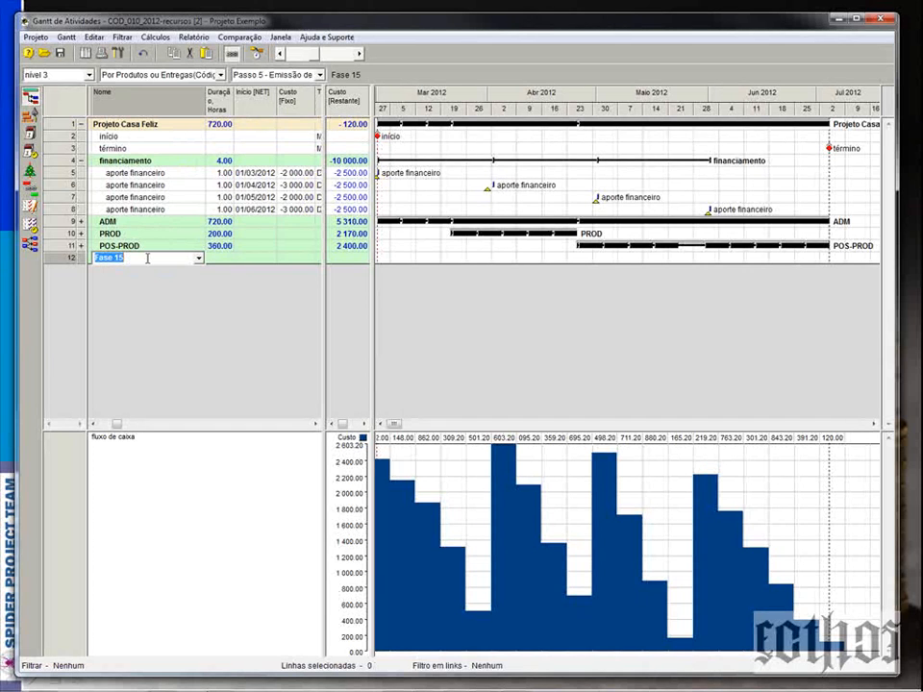
type("projeto")
- Restructure the breakdown so that phases ADM, PROD and POS-PROD sit inside the projeto phase, below financiamento
left_click(68, 223)
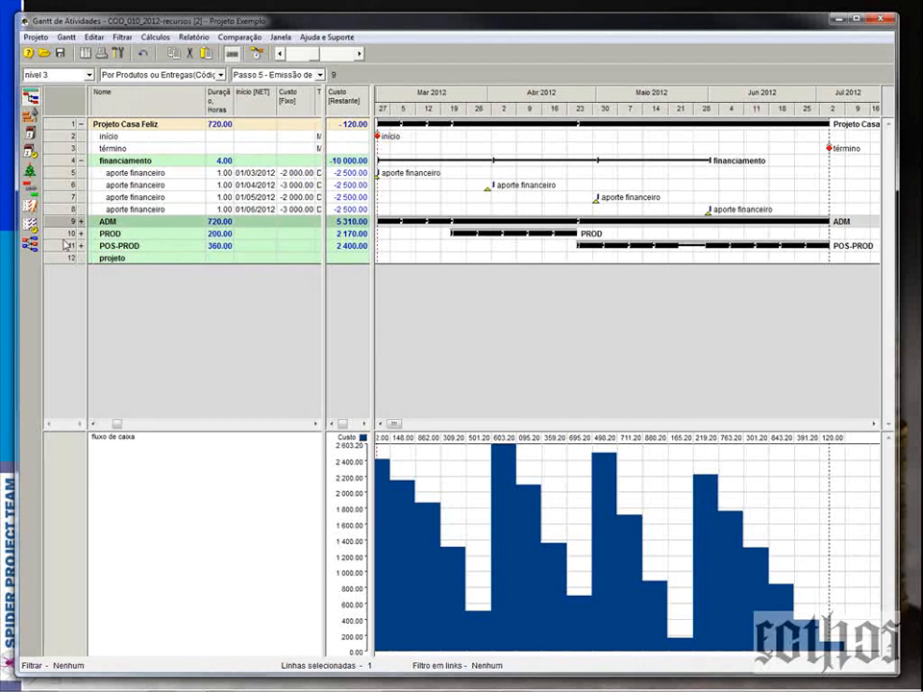
left_click(64, 246, "shift")
left_click(61, 259)
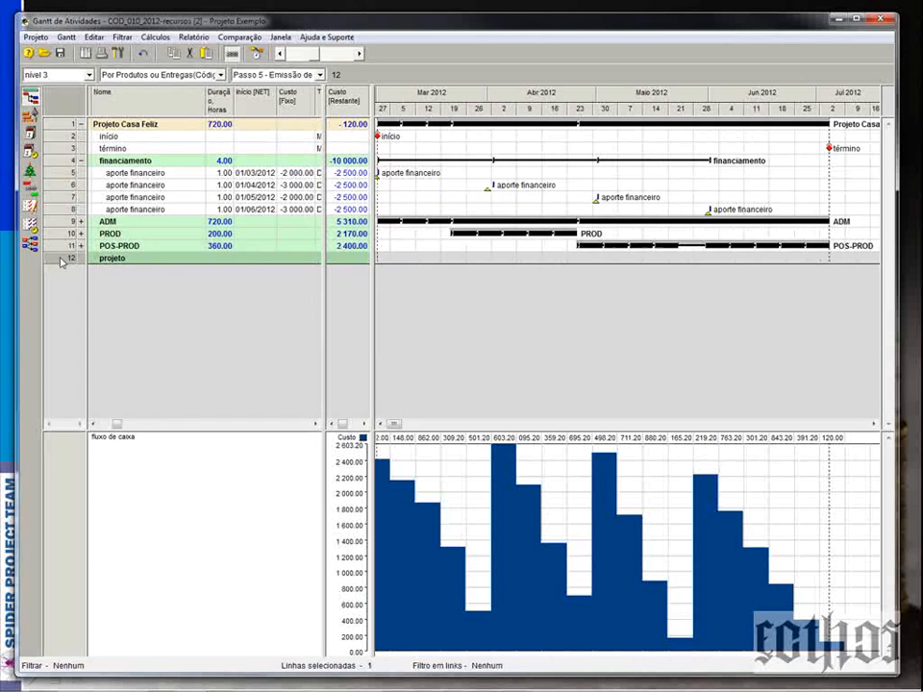
left_click_drag(61, 261, 85, 220)
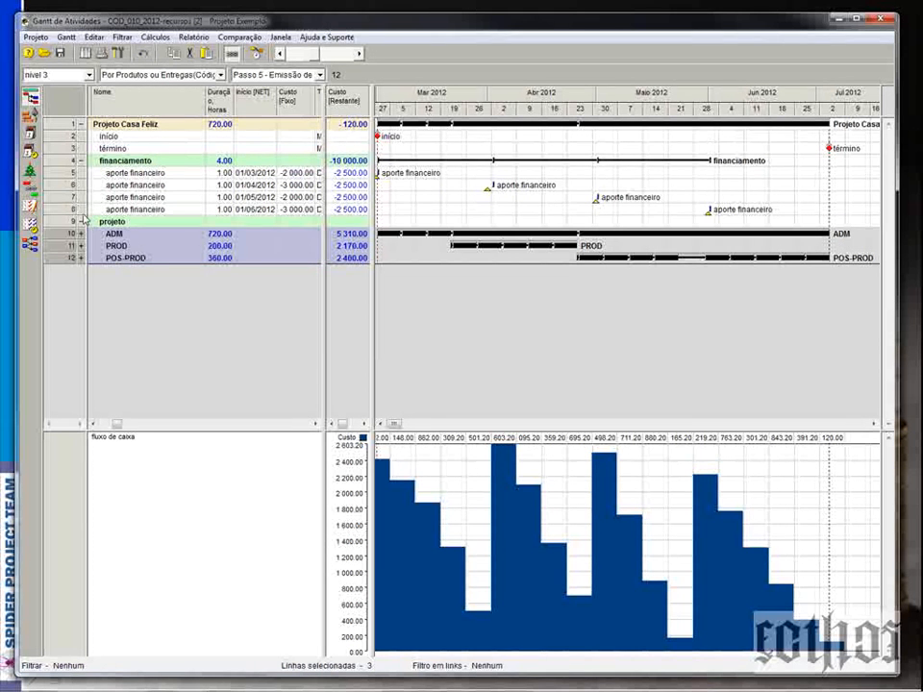
- Move the início and término milestones into the projeto phase, and collapse that phase
left_click(64, 140)
left_click(67, 149, "shift")
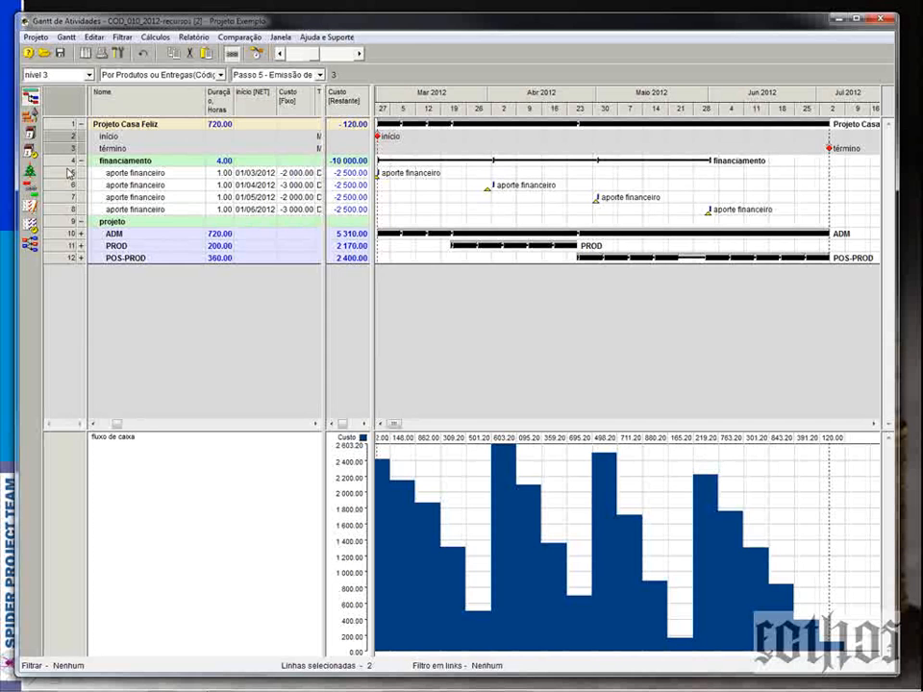
left_click(62, 223)
key("ctrl+v")
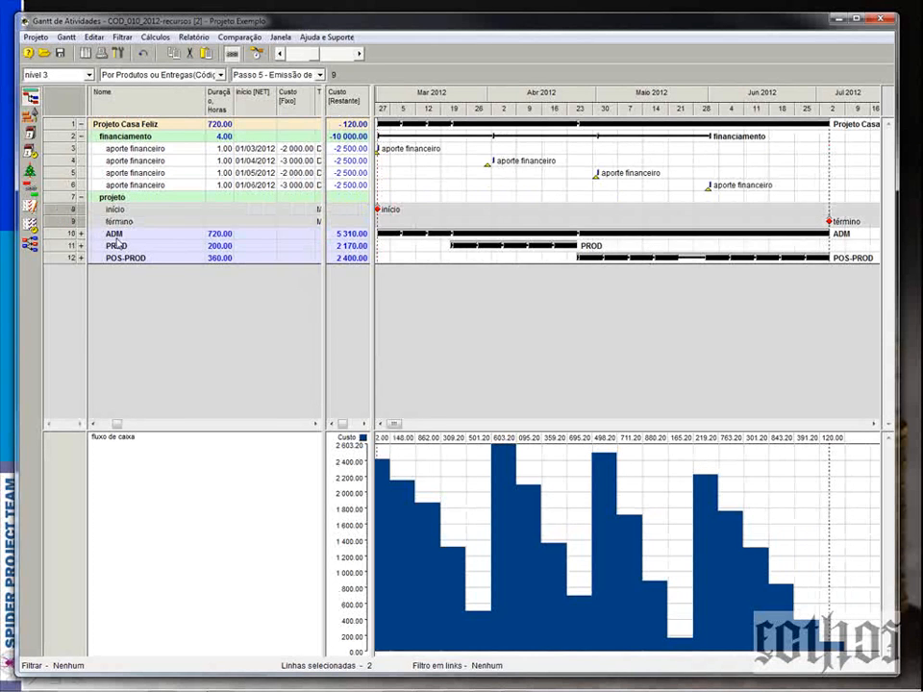
left_click(81, 197)
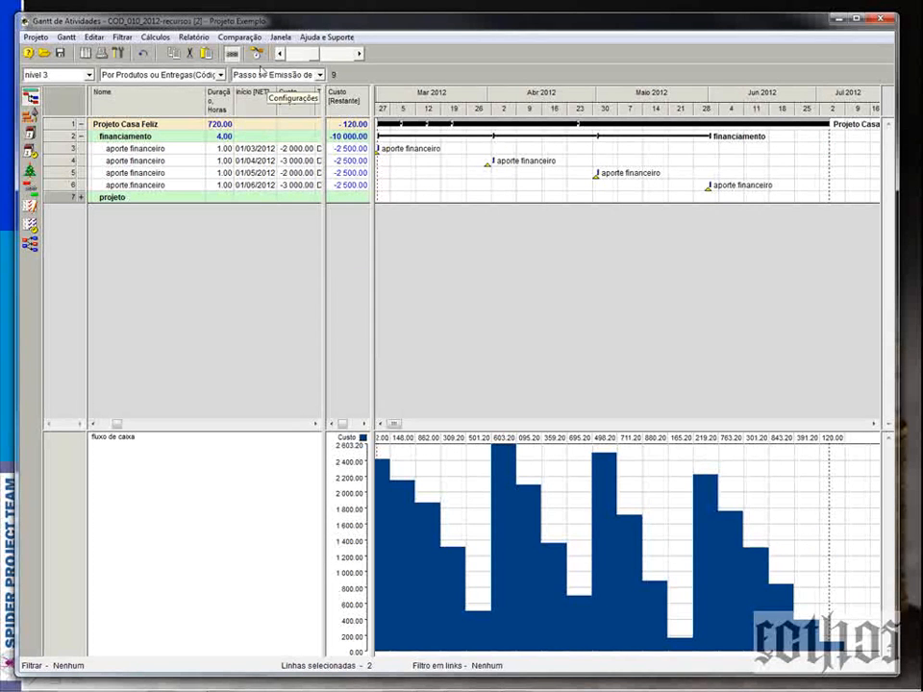
- Recalculate the schedule and check the remaining costs of projeto, financiamento and Projeto Casa Feliz
left_click(595, 577)
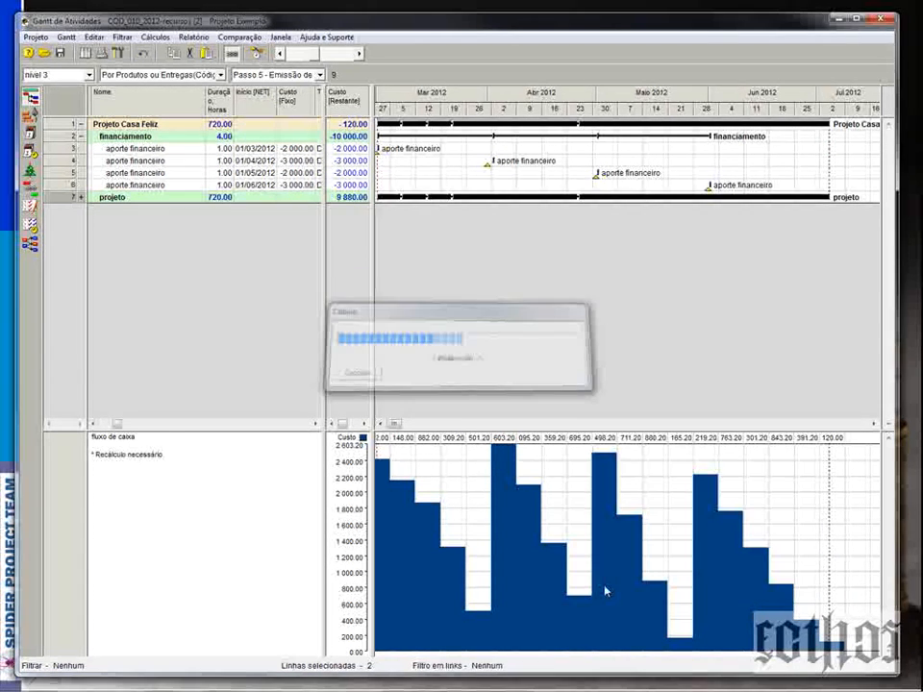
left_click(365, 198)
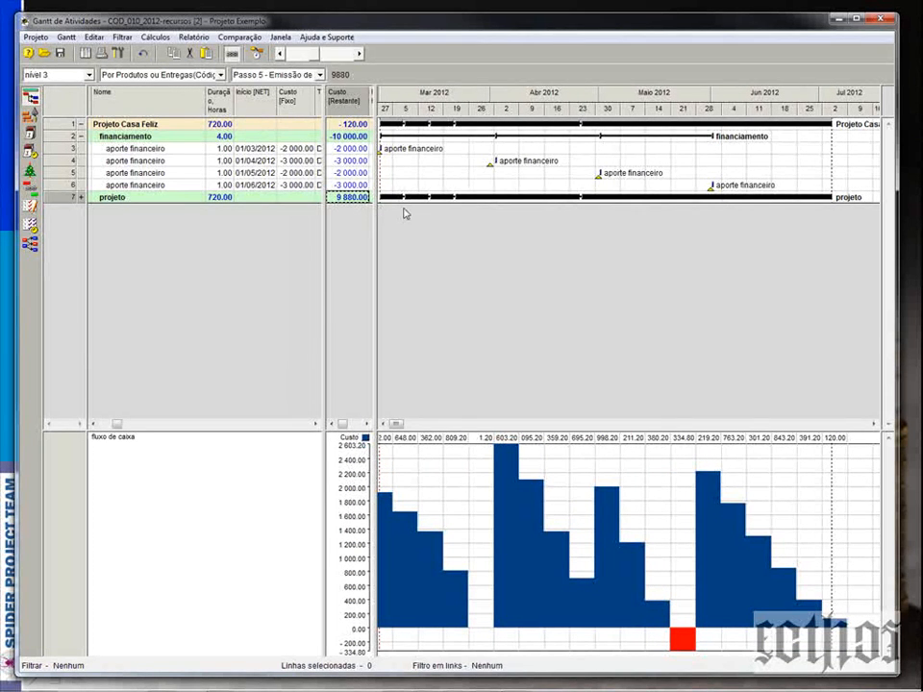
left_click(352, 139)
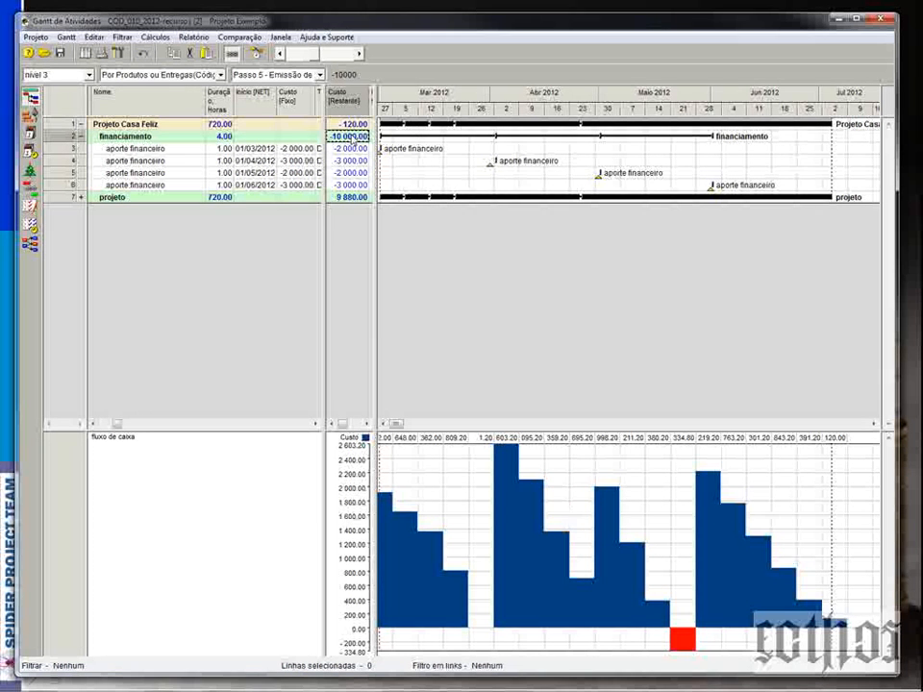
left_click(351, 125)
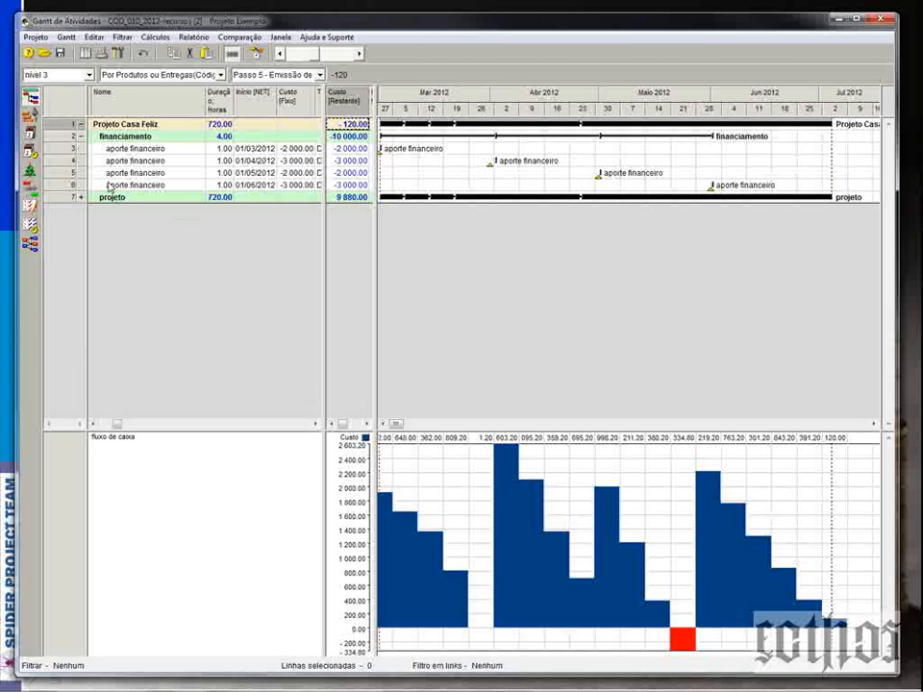
- Create a non-cumulative Custo diagram by months for the projeto phase, covering the whole project period
right_click(61, 198)
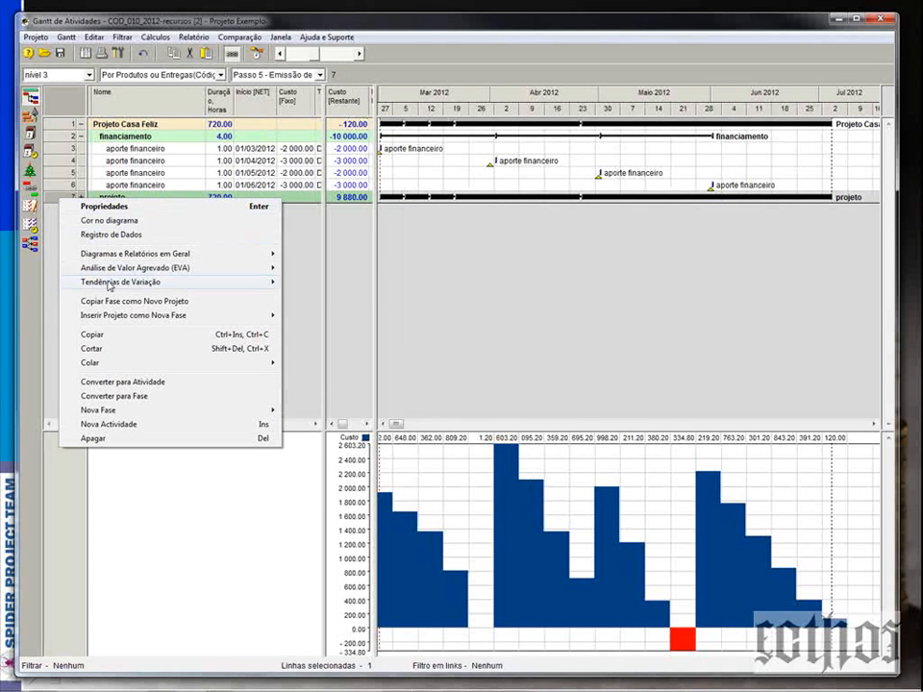
mouse_move(110, 288)
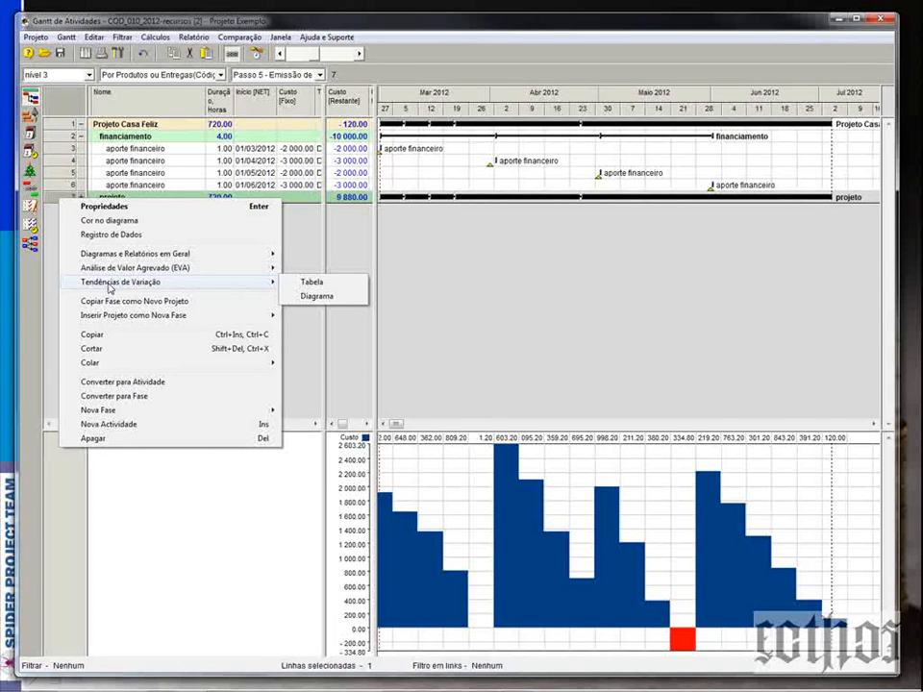
mouse_move(241, 254)
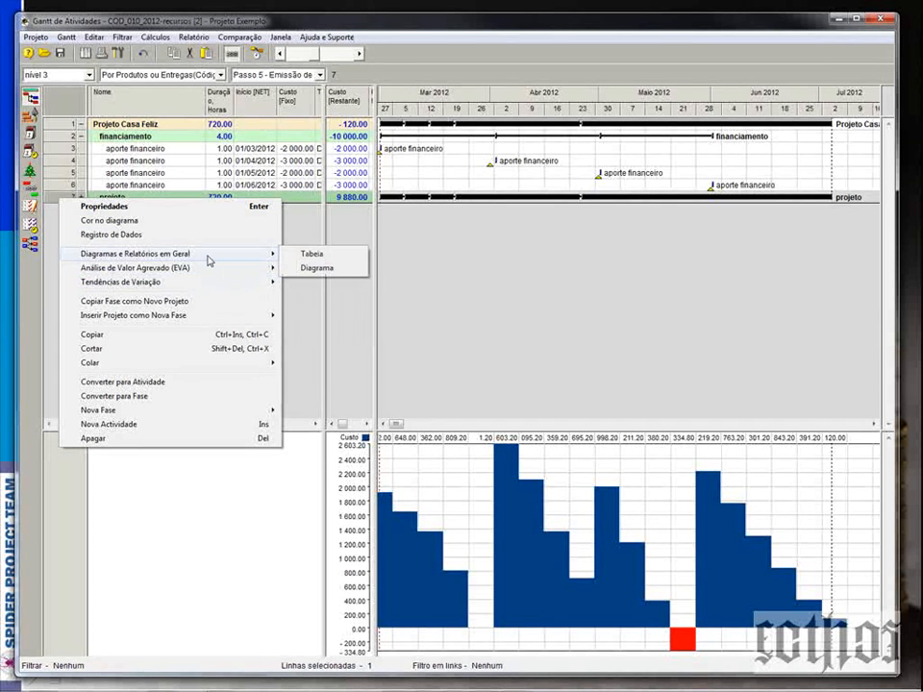
left_click(317, 269)
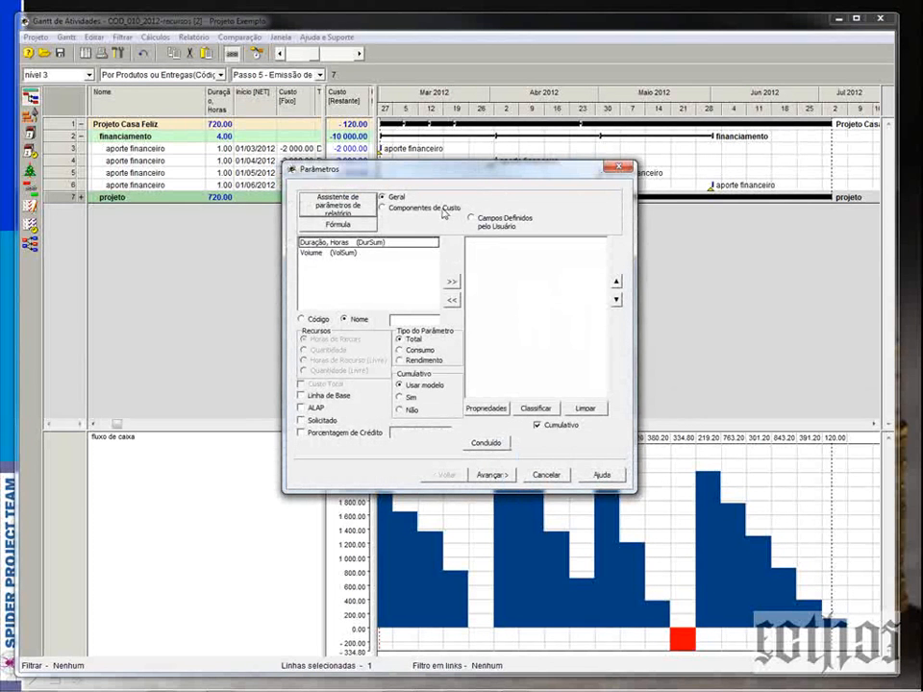
left_click(442, 209)
left_click(355, 242)
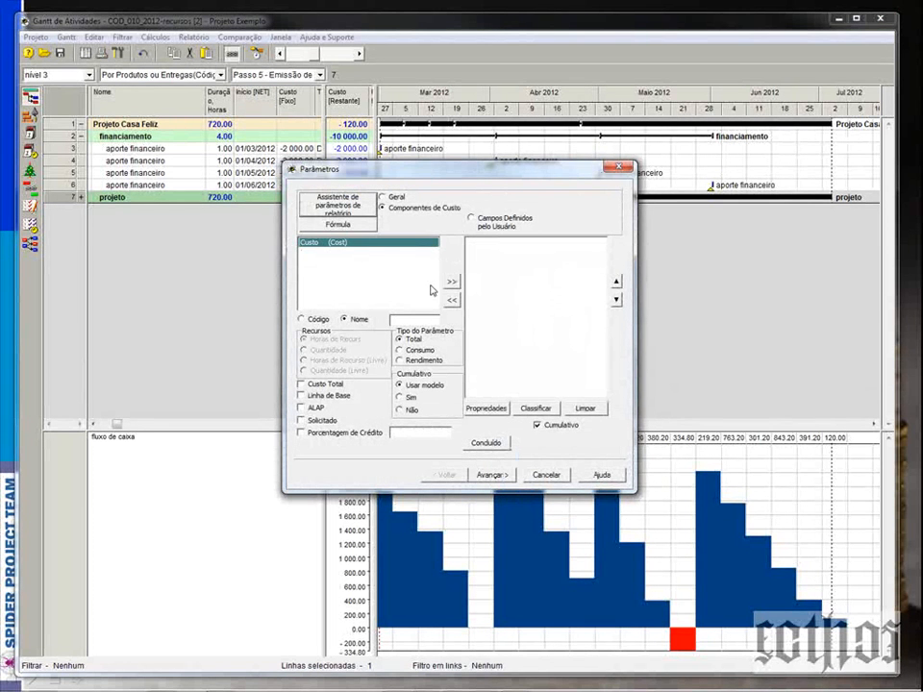
left_click(537, 426)
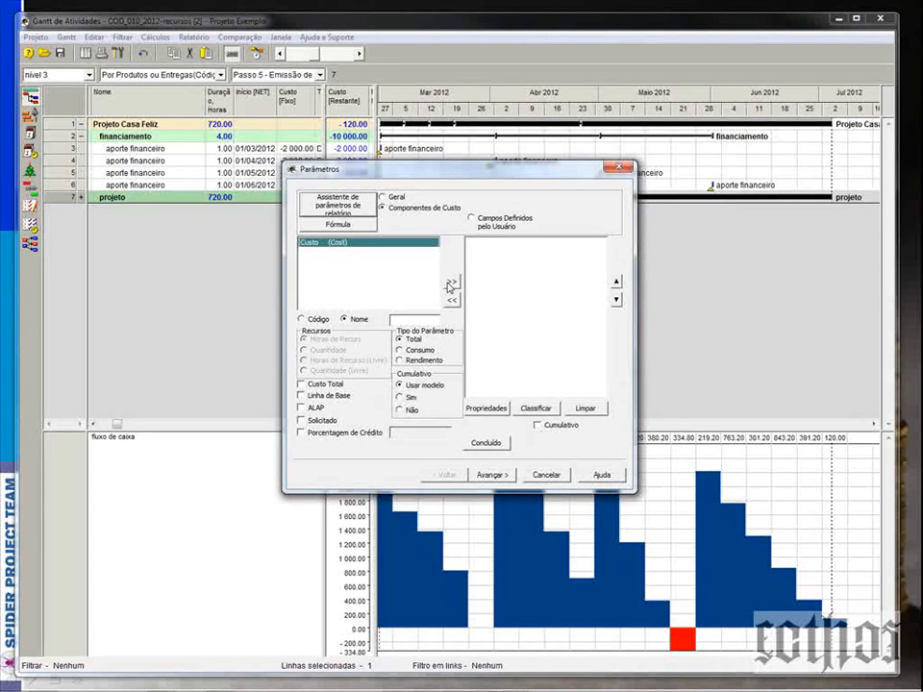
left_click(449, 282)
left_click(501, 477)
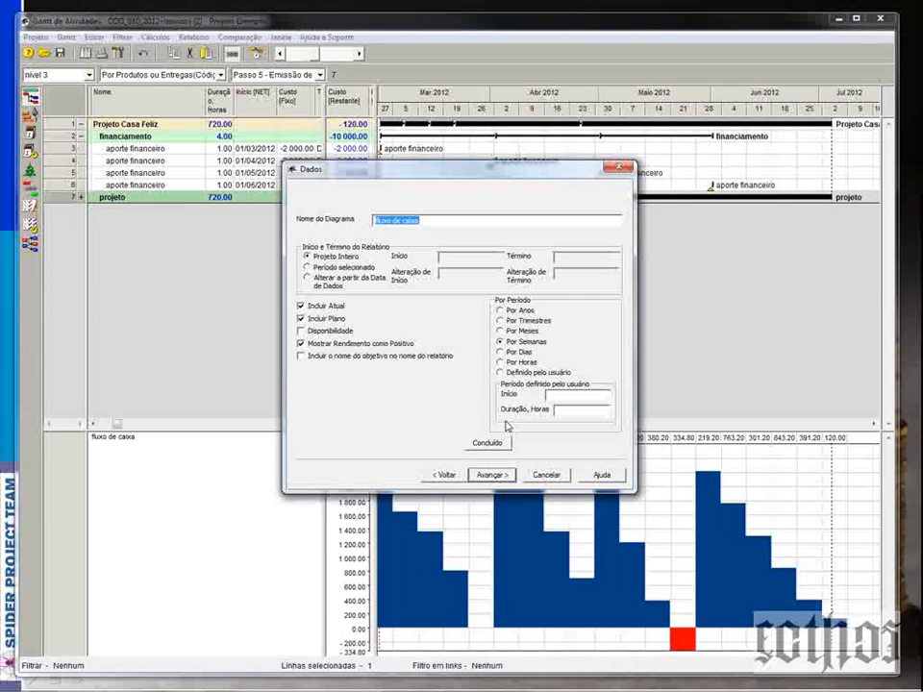
left_click(500, 330)
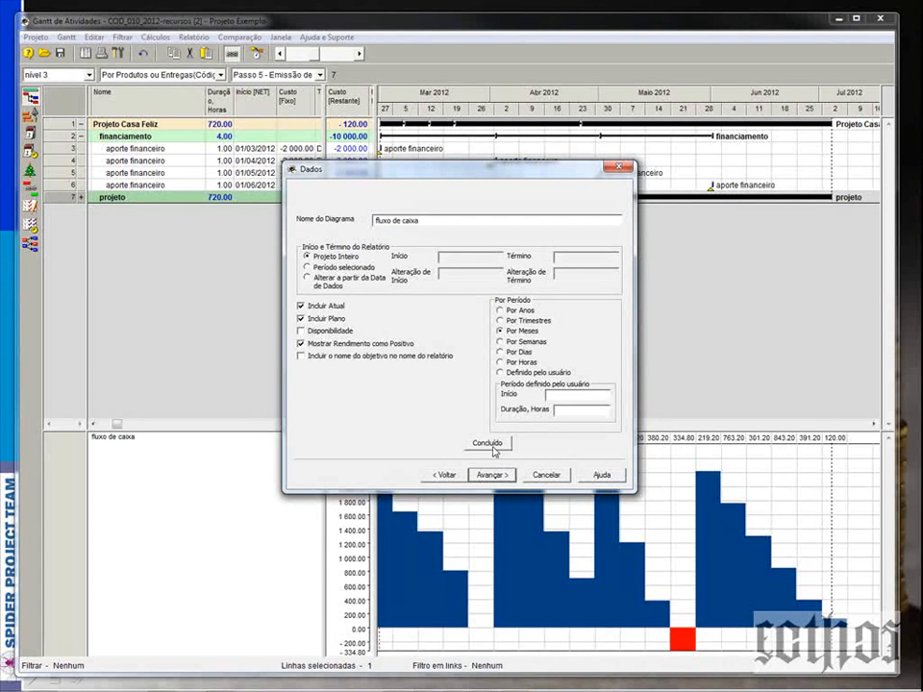
left_click(500, 445)
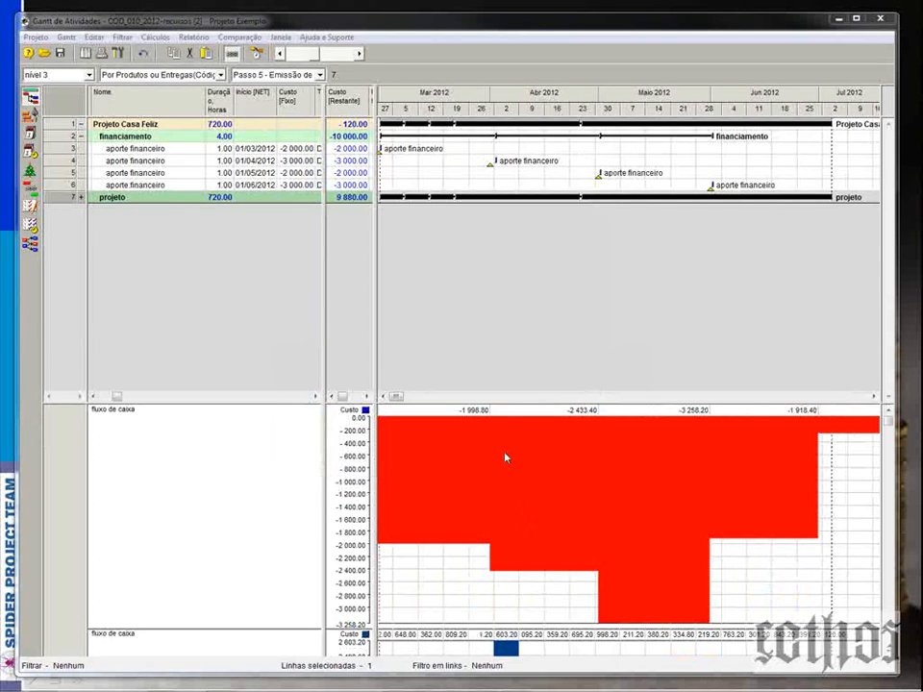
- Enlarge the diagram area and set the new monthly projeto diagram's height to 200
left_click_drag(506, 402, 505, 317)
right_click(520, 375)
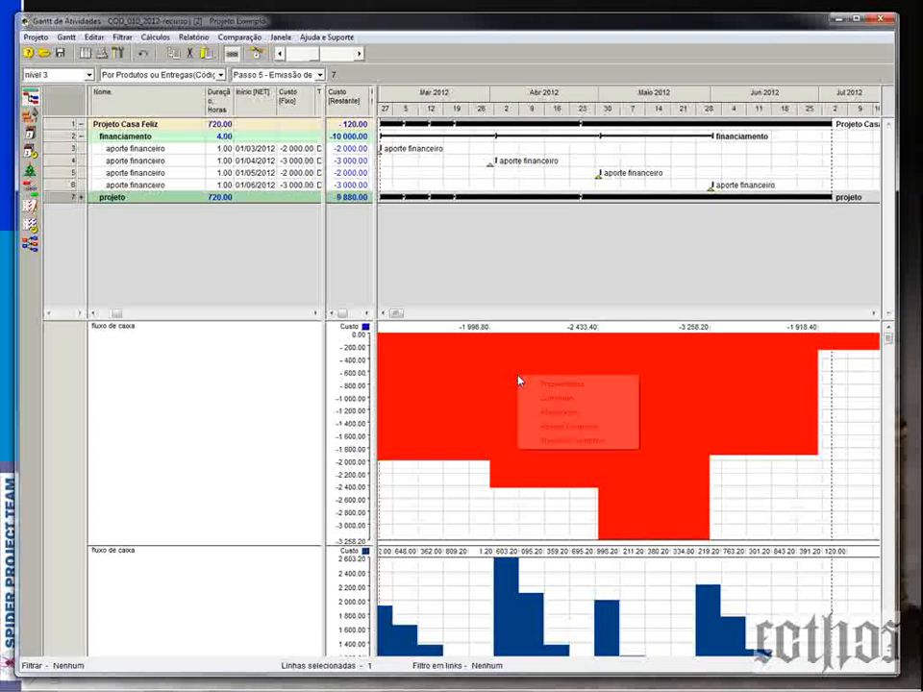
left_click(532, 383)
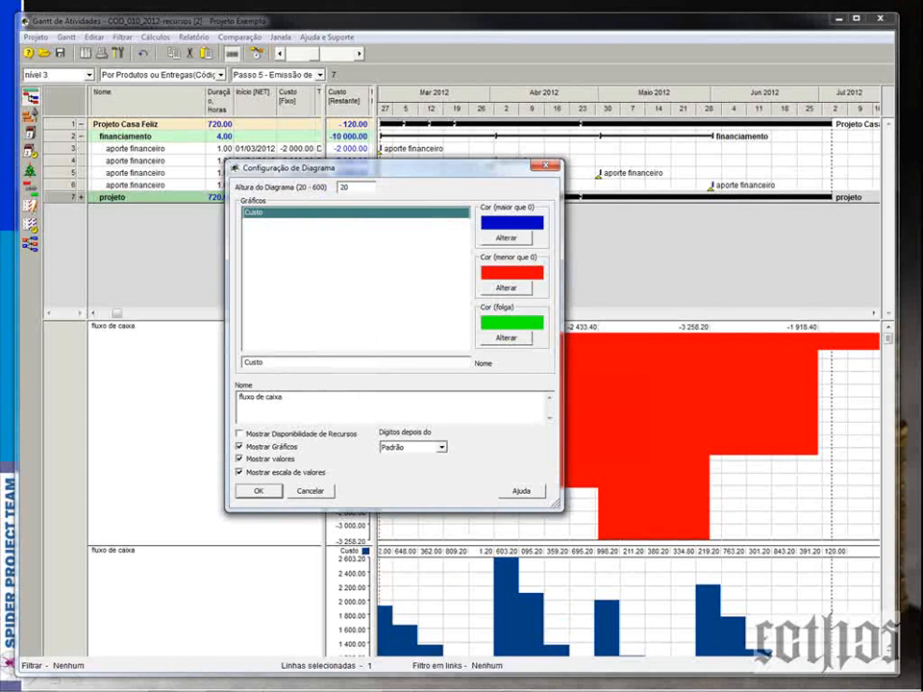
type("0")
key("Return")
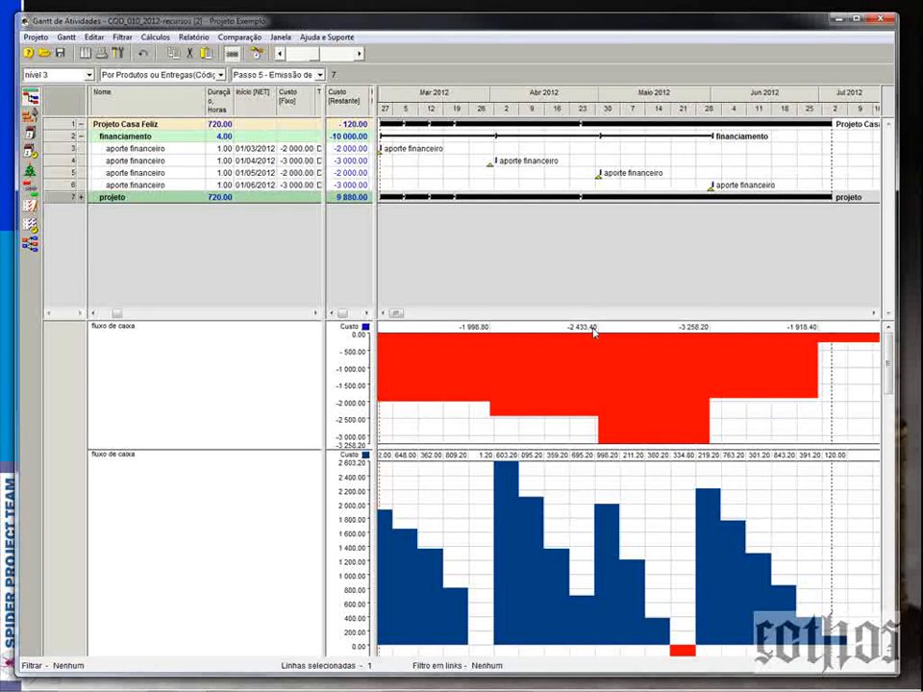
- Set the April, May and June aporte financeiro fixed costs to -2500, -3300 and -2000
left_click(296, 148)
left_click(300, 160)
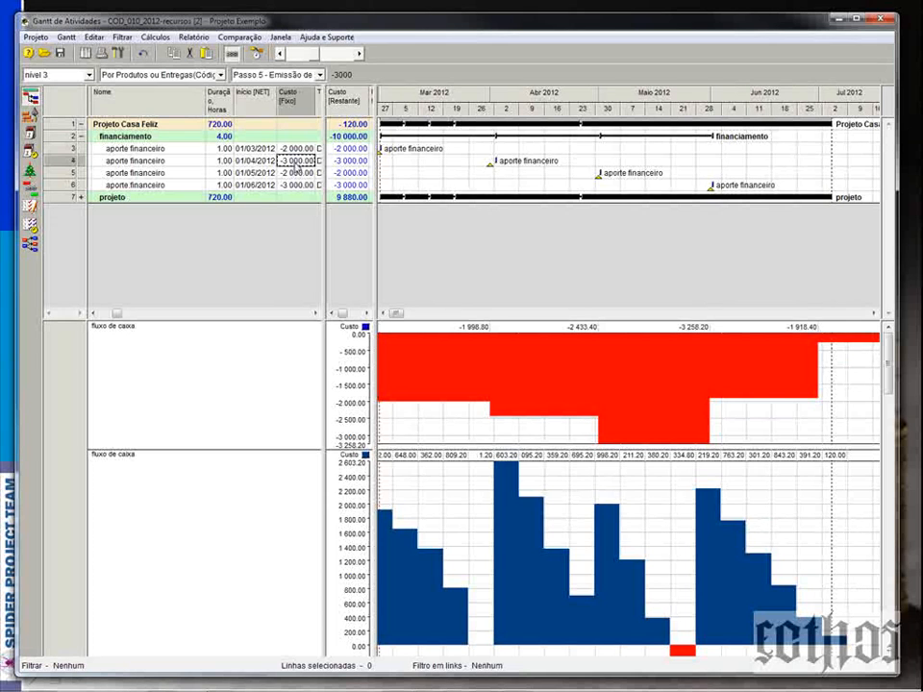
type("-2500")
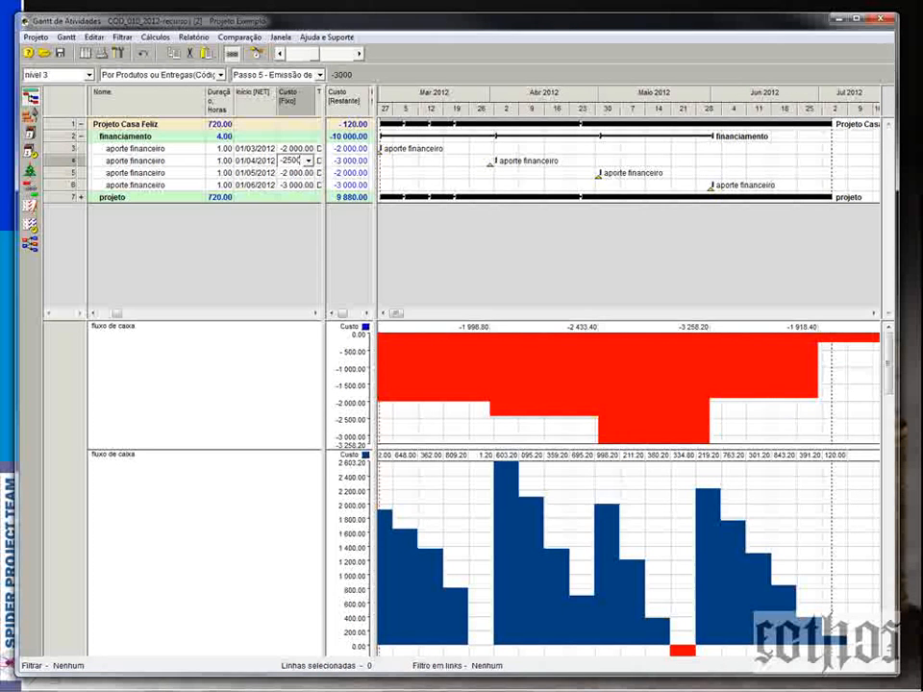
left_click(291, 173)
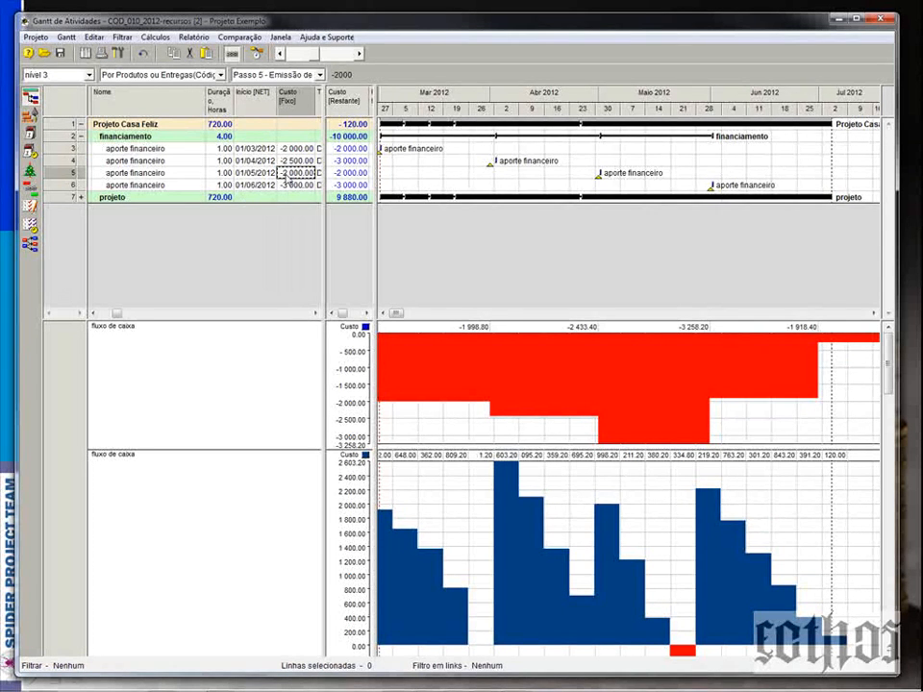
type("-3300")
left_click(302, 185)
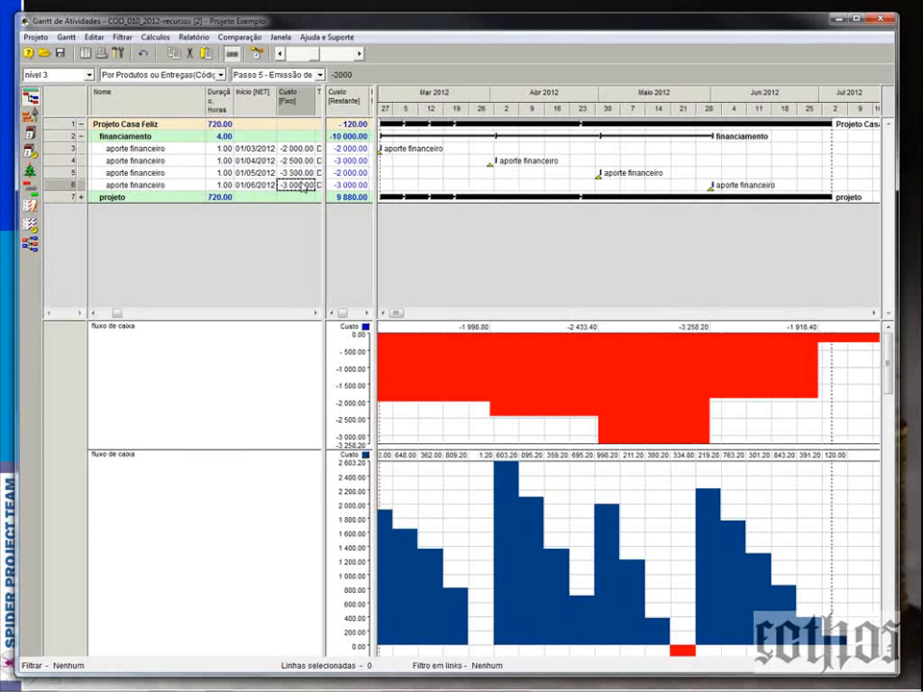
type("-2 000")
key("Return")
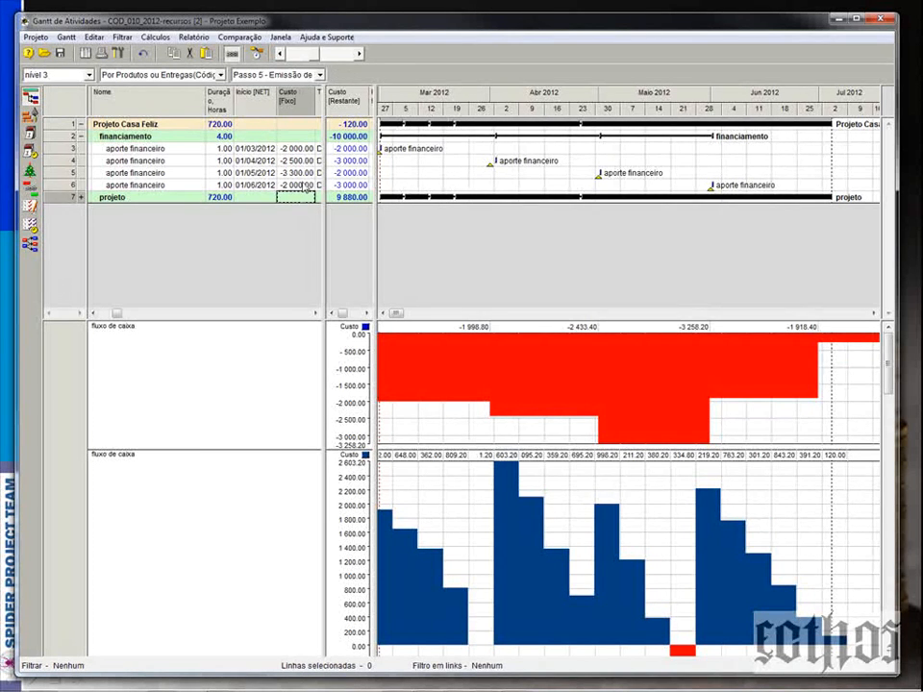
- Review the four aporte fixed costs, recalculate the schedule in the Adiantado direction and check the project's total remaining cost
left_click(294, 150)
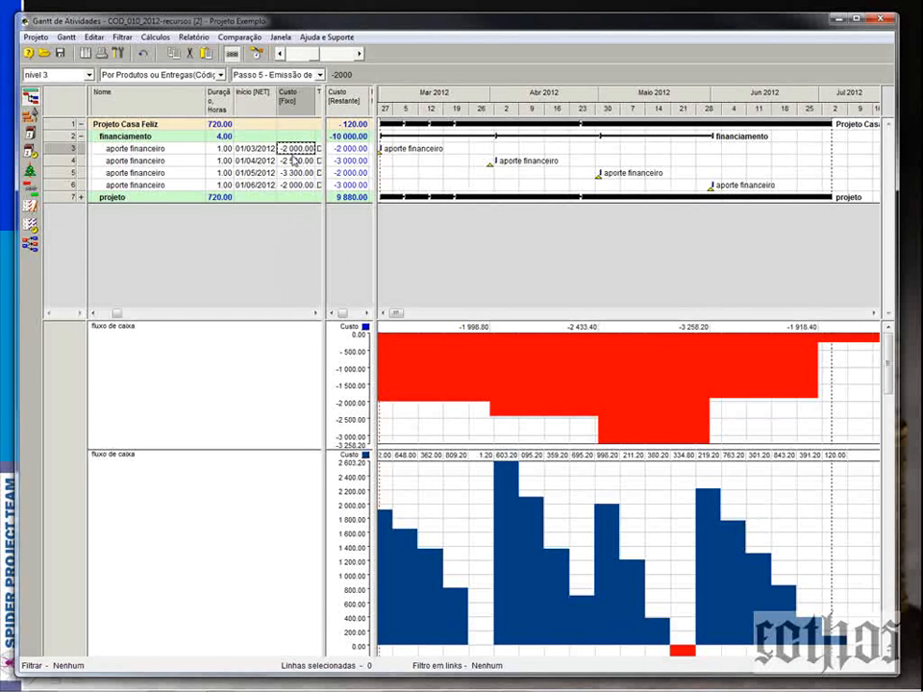
key("Down")
key("Down")
key("Down")
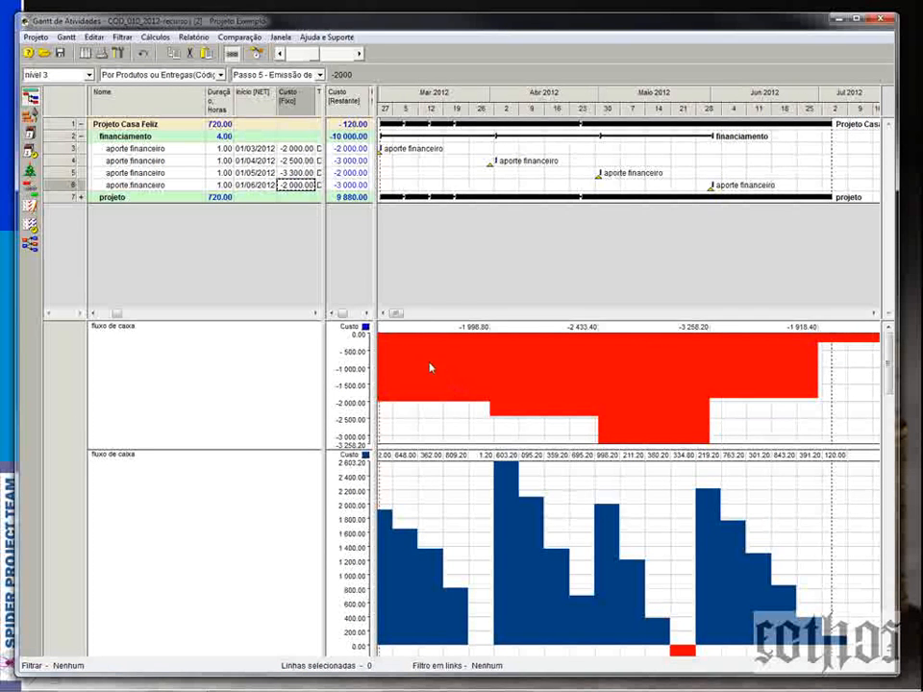
left_click(232, 52)
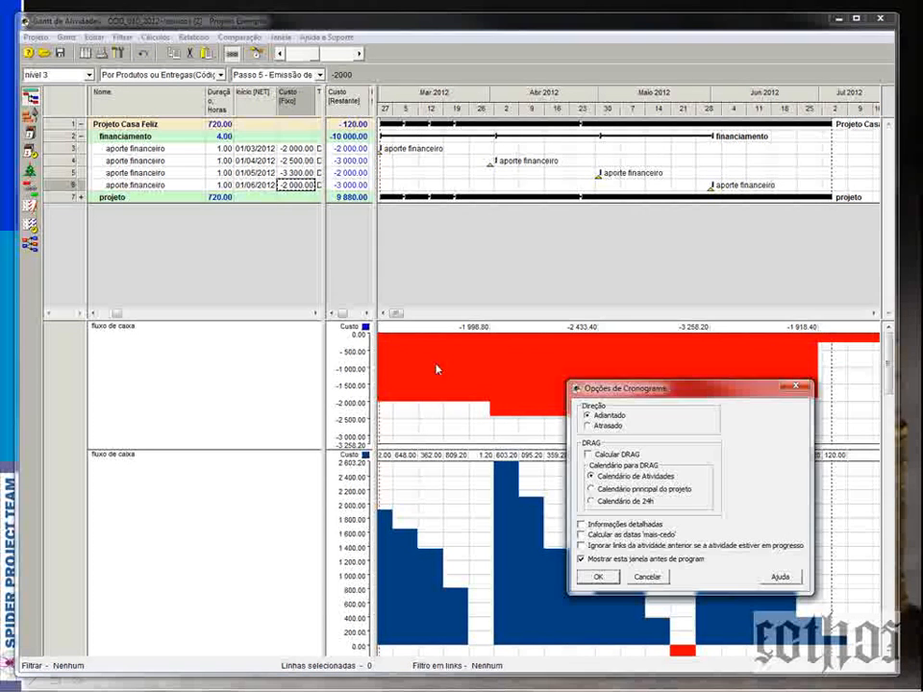
left_click(597, 577)
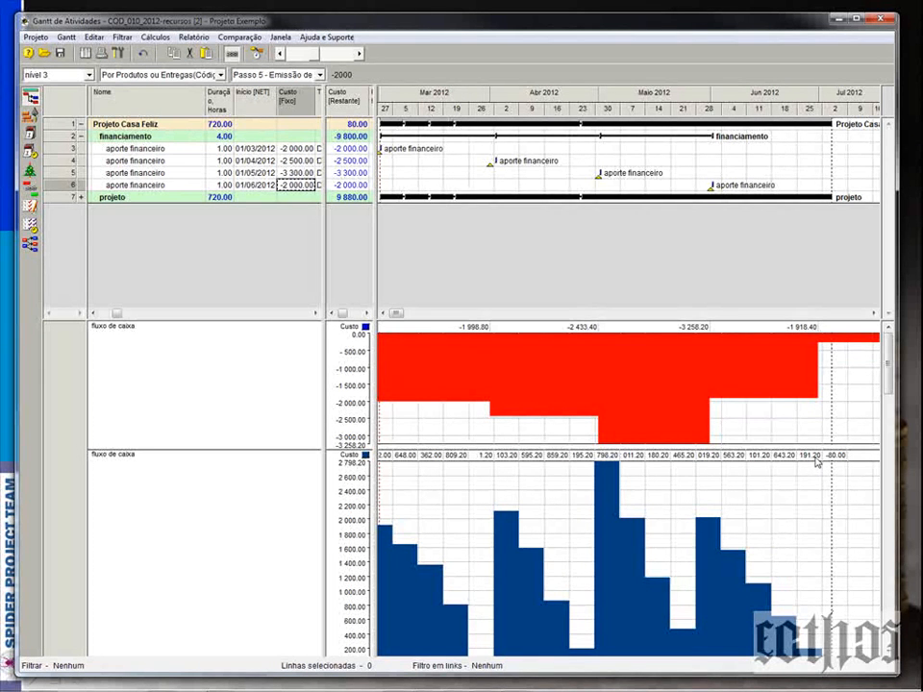
left_click(356, 125)
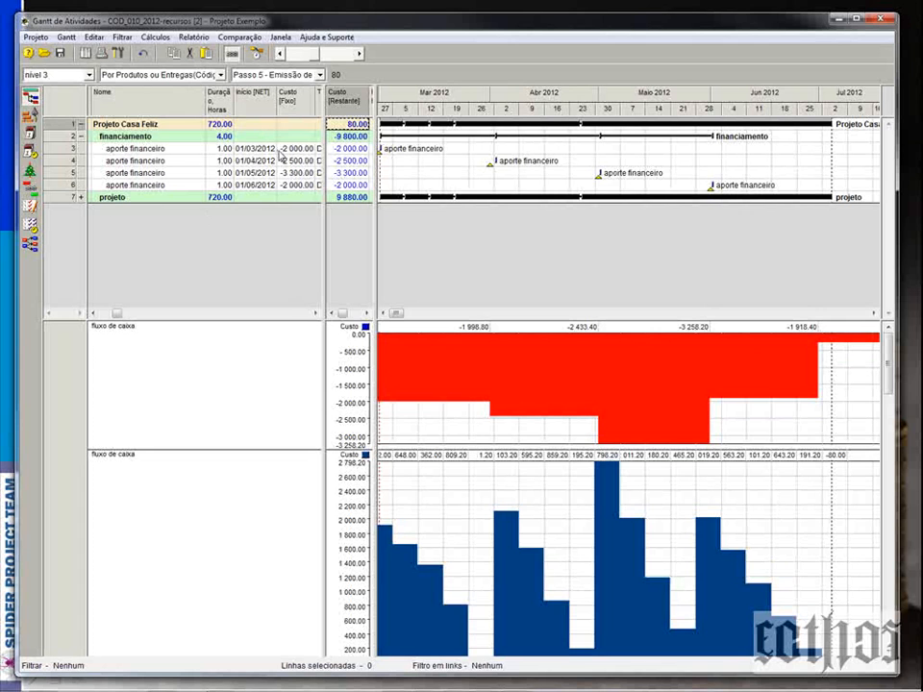
- Set the March, May and June aporte financeiro fixed costs to -2500 each and recalculate the schedule
left_click(283, 150)
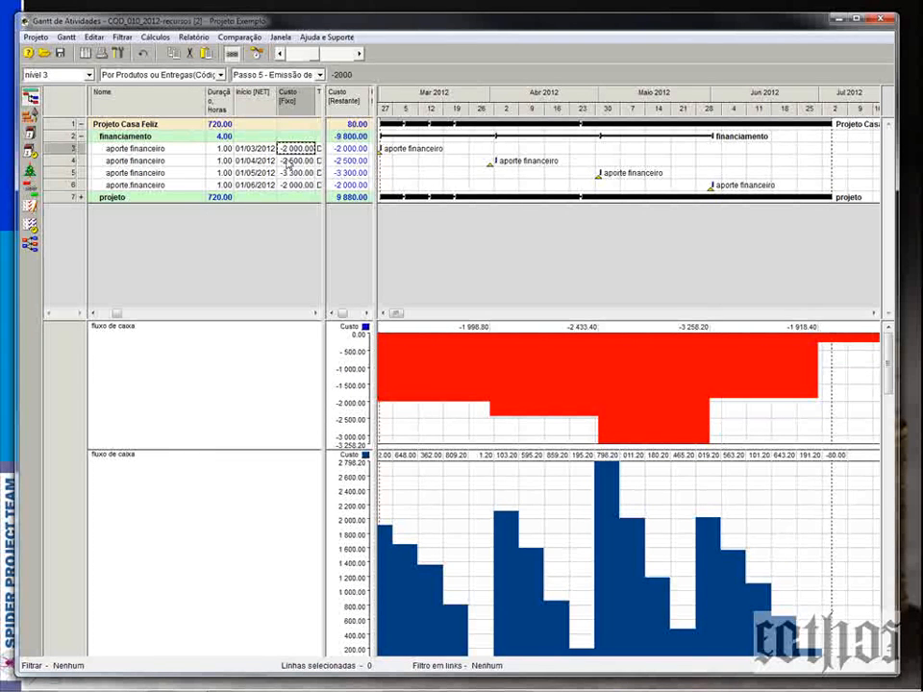
key("Down")
key("Down")
key("Down")
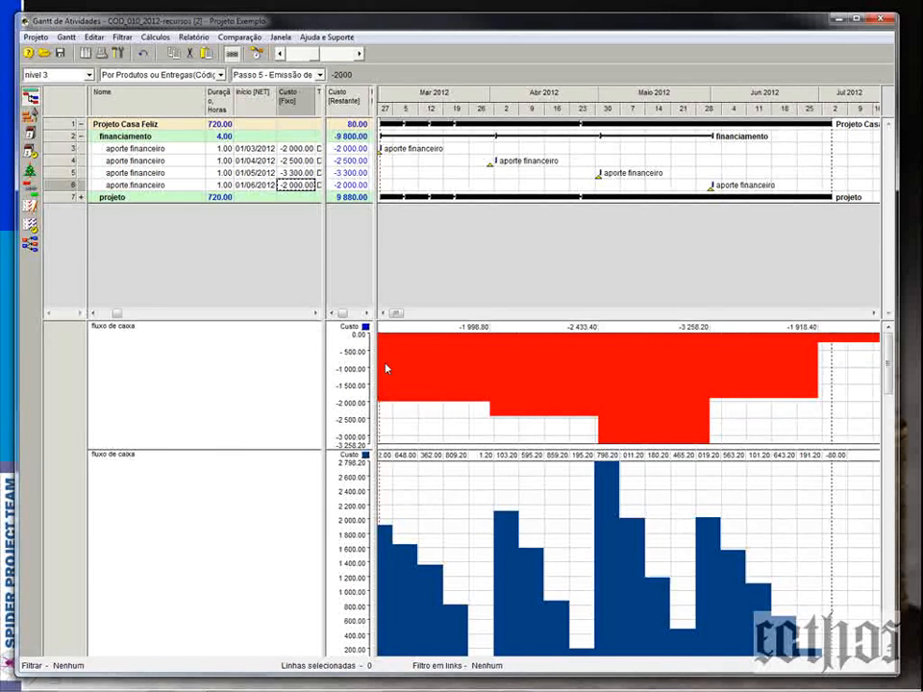
left_click(289, 159)
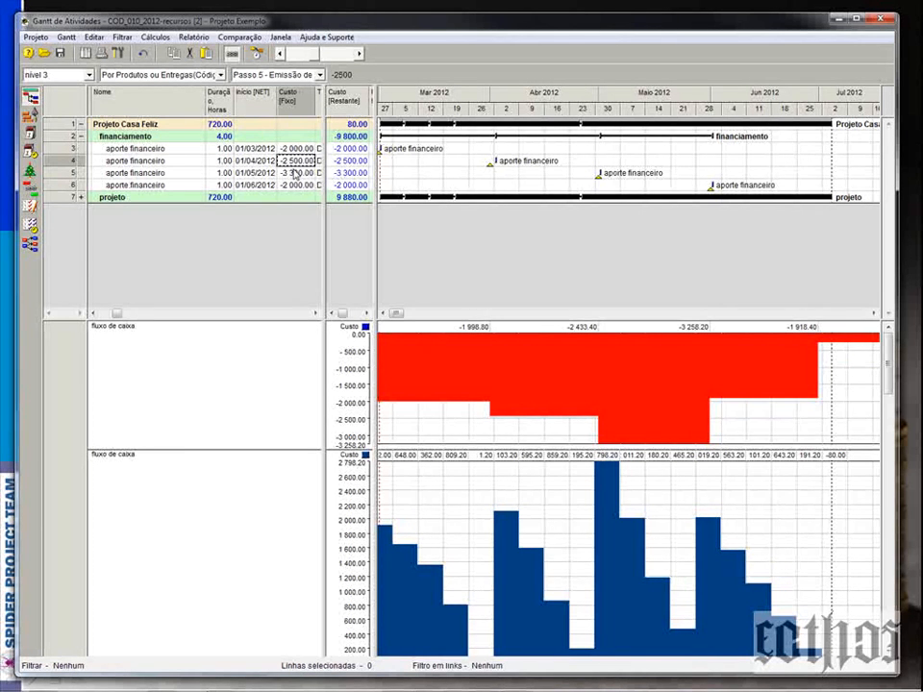
left_click(292, 149)
type("-2500")
left_click(297, 174)
type("-2500")
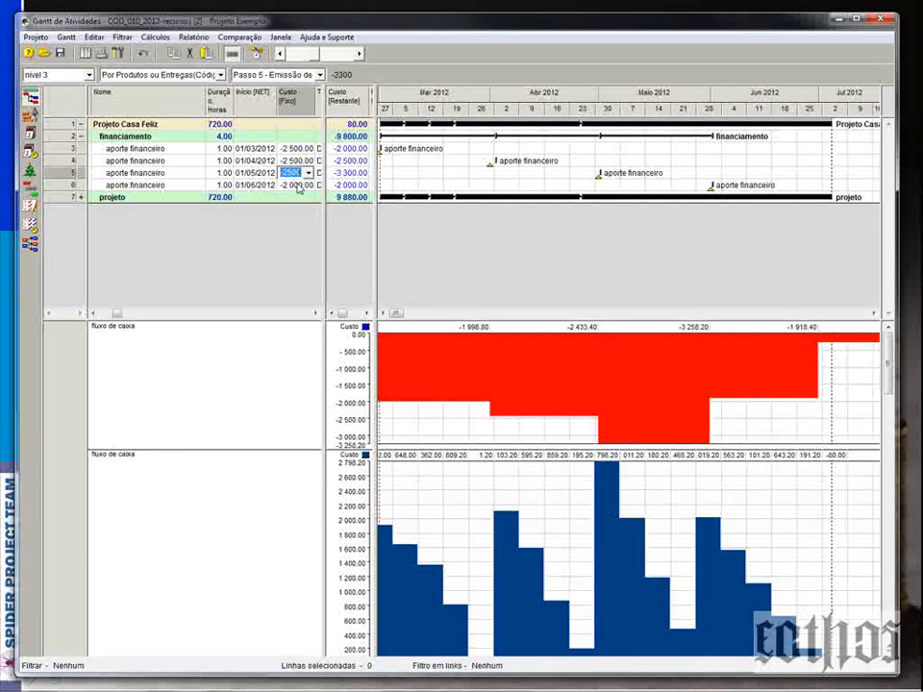
key("Return")
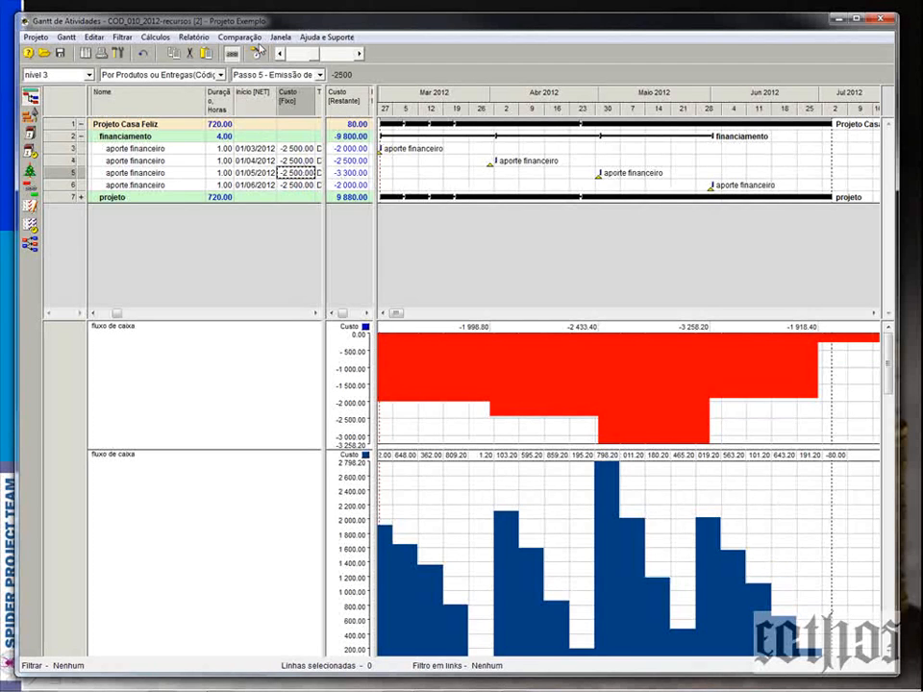
left_click(257, 50)
key("Return")
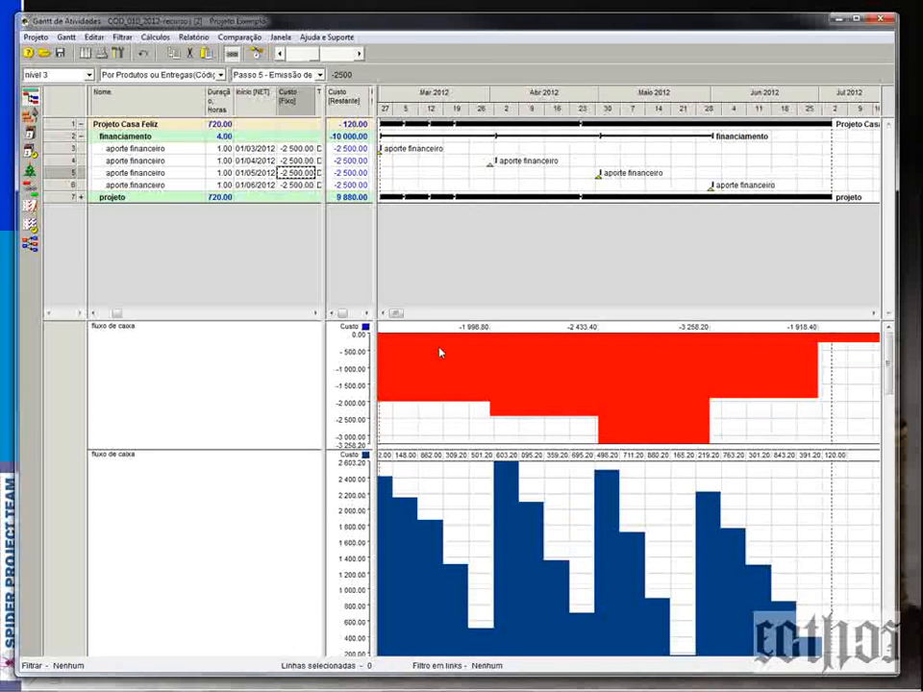
- Set the March, April and May aporte financeiro fixed costs to -2000 each
left_click(296, 149)
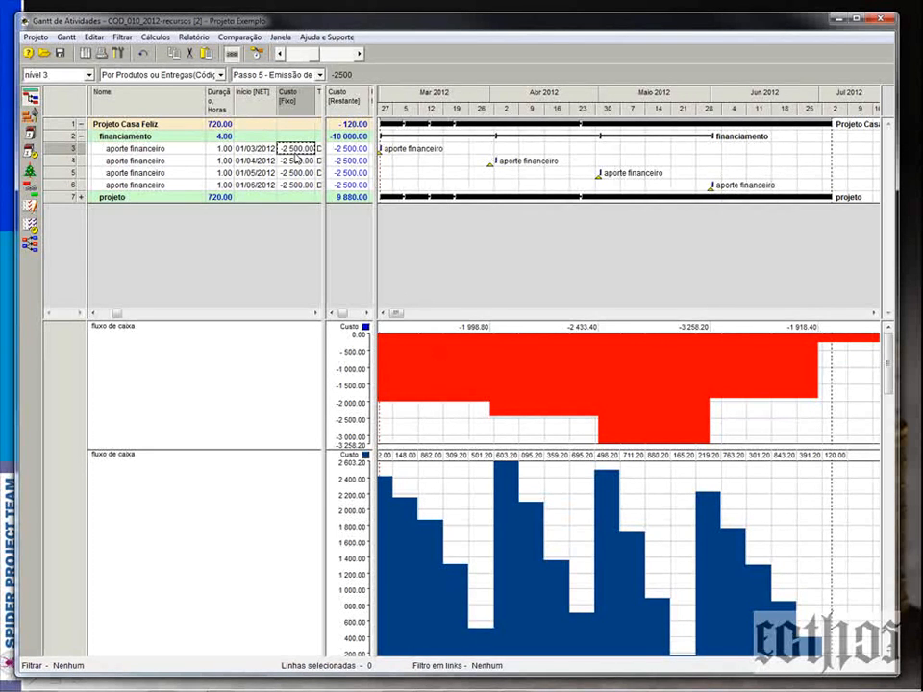
left_click(295, 150)
type("-2 000")
key("Return")
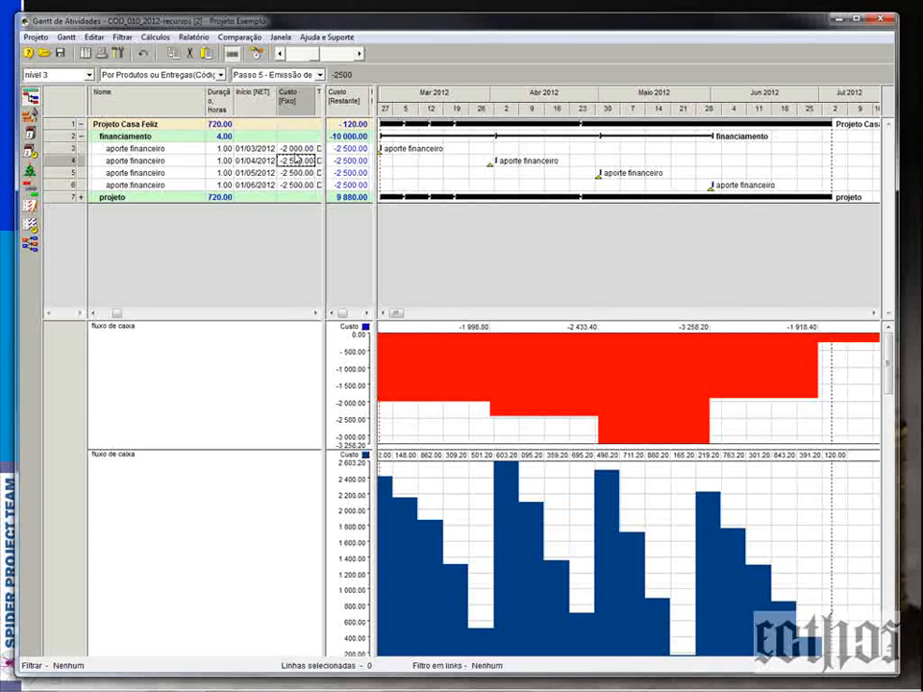
left_click(287, 150)
key("ctrl+c")
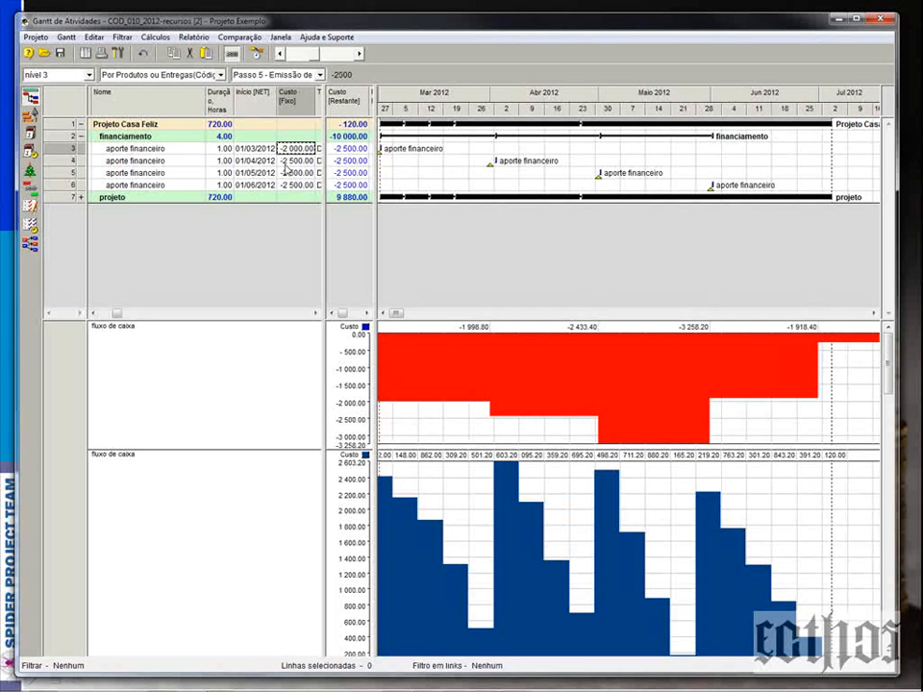
left_click(284, 160)
key("ctrl+v")
left_click(286, 175)
key("ctrl+v")
- Set the June aporte financeiro fixed cost to -4000 and recalculate the schedule
left_click(289, 186)
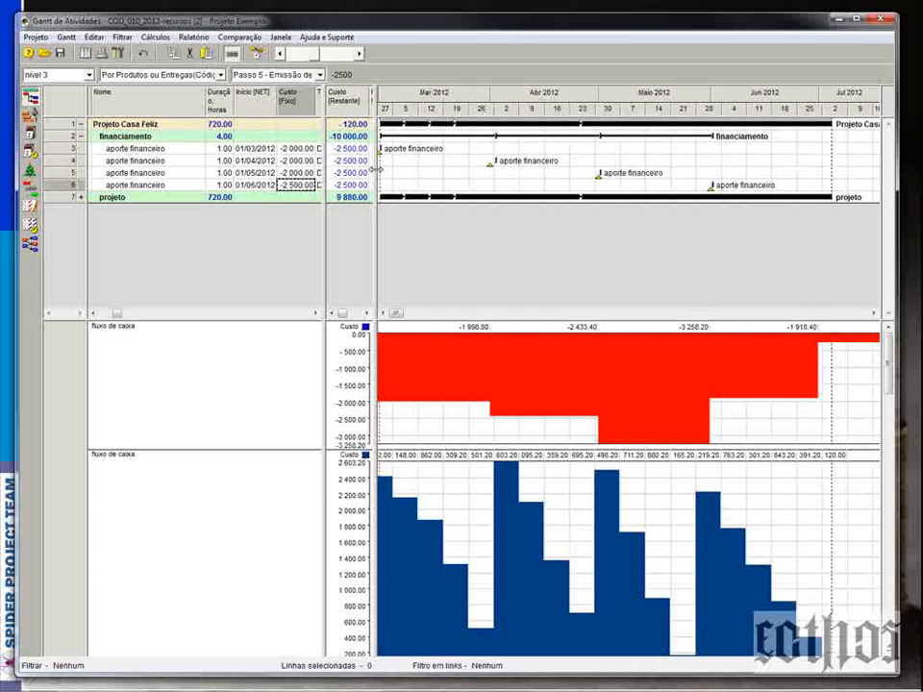
type("-4 000")
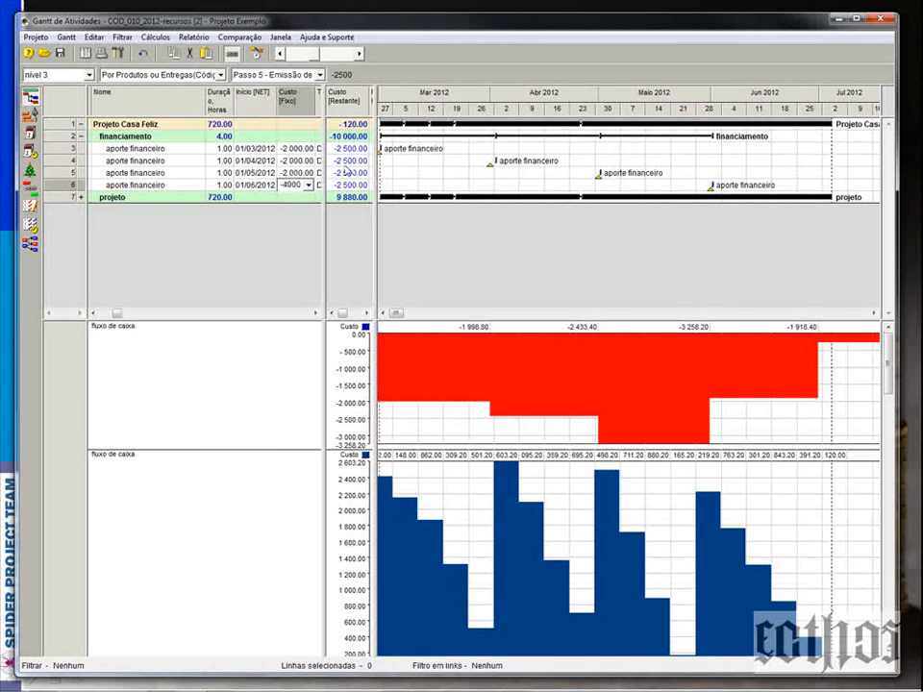
left_click(297, 164)
left_click(256, 53)
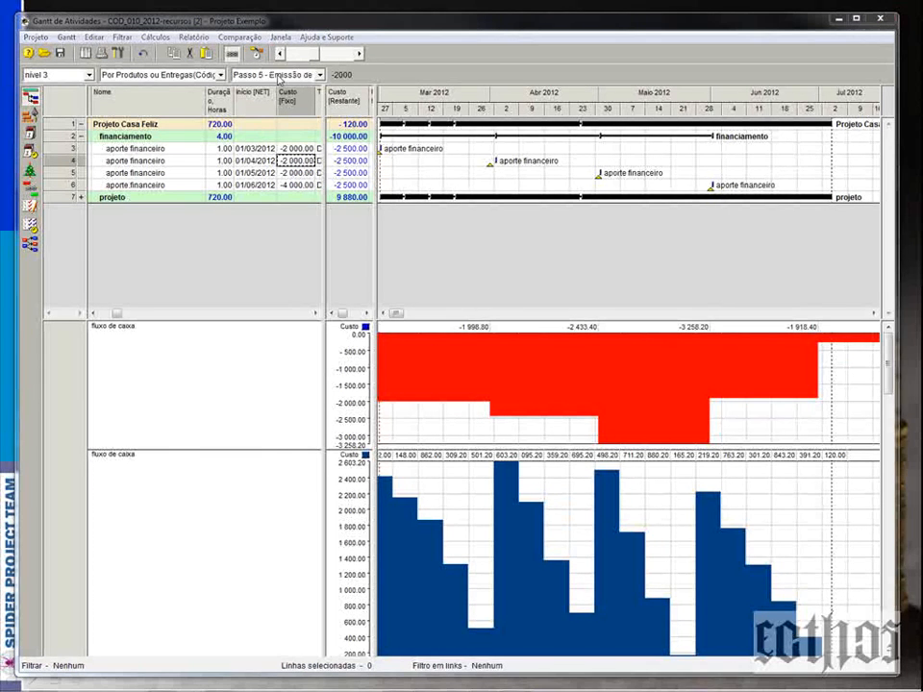
left_click(596, 577)
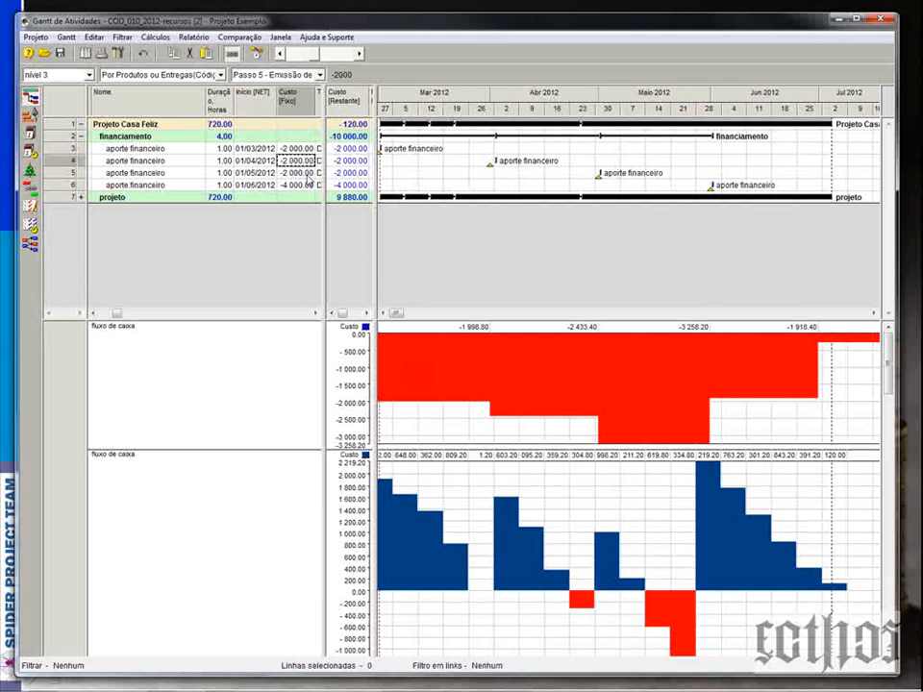
key("Up")
key("Down")
key("Down")
key("Down")
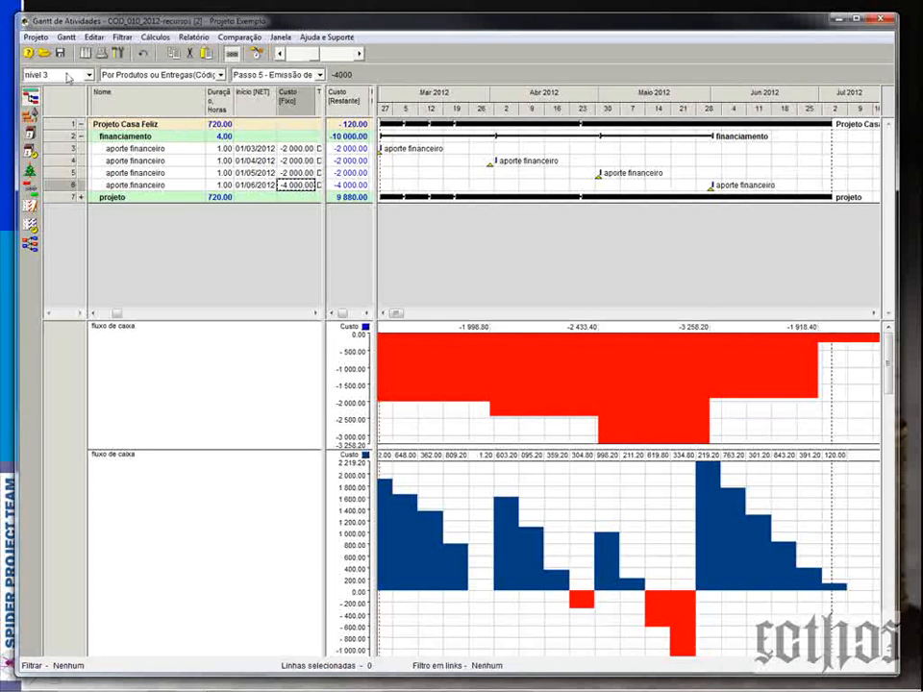
- Save the Gantt view in the project as a new configuration named "200 - fluxo de caixa $$$"
left_click(63, 37)
mouse_move(82, 84)
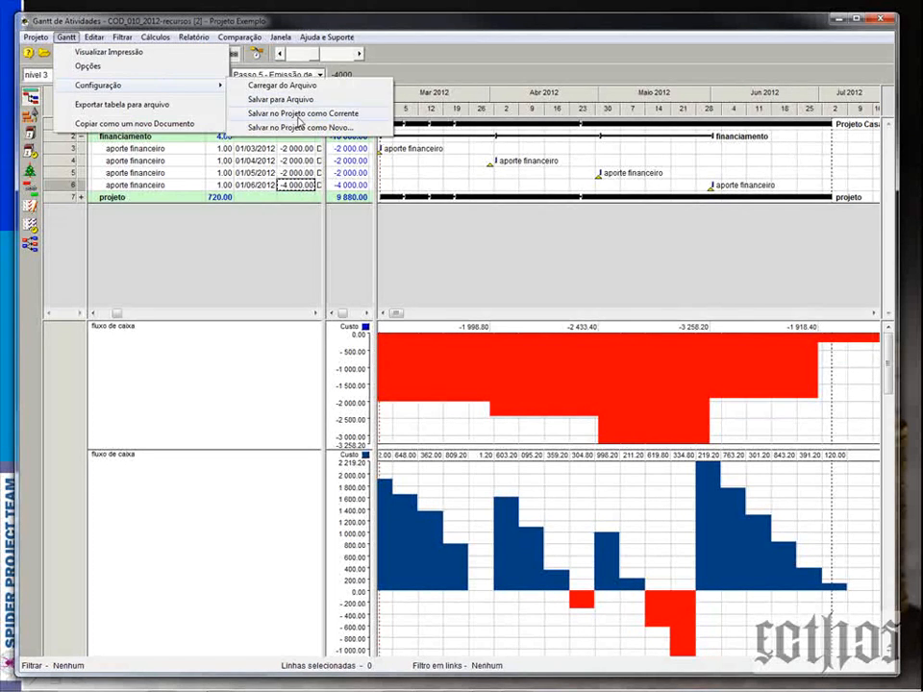
left_click(308, 126)
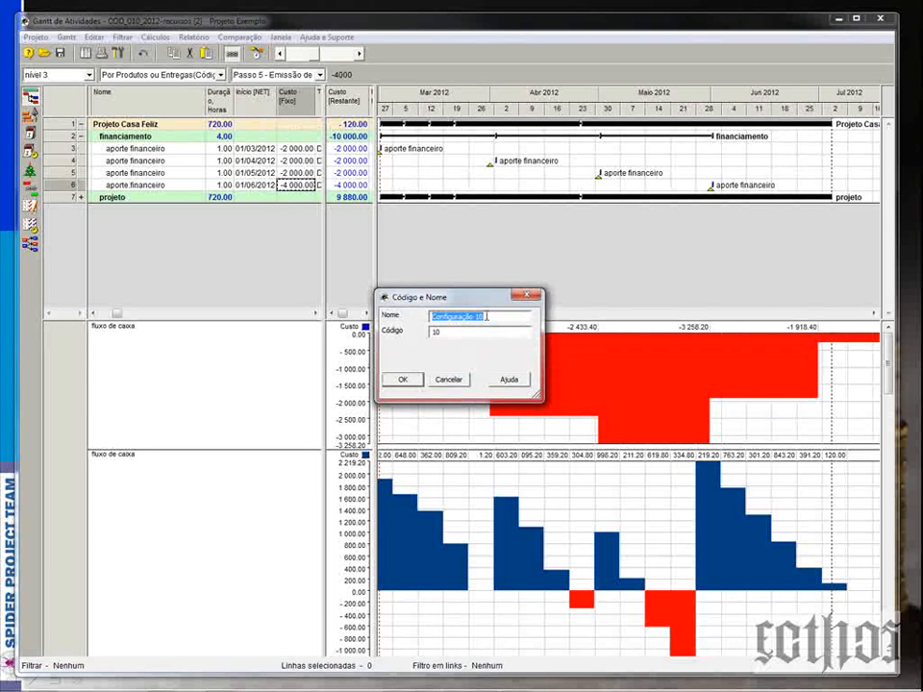
type("200 - fluxo de")
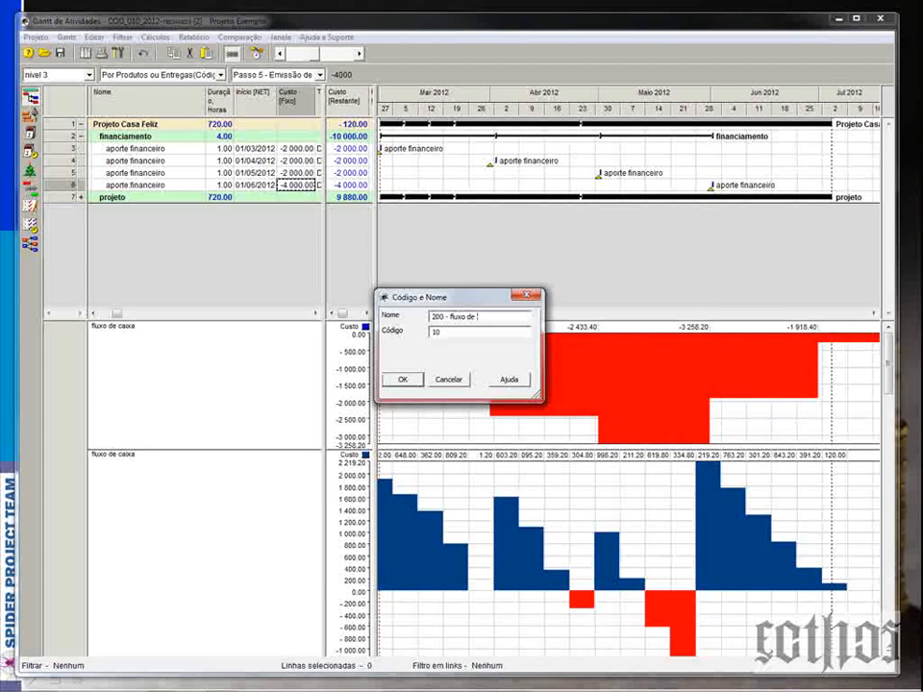
type(" caixa $$$")
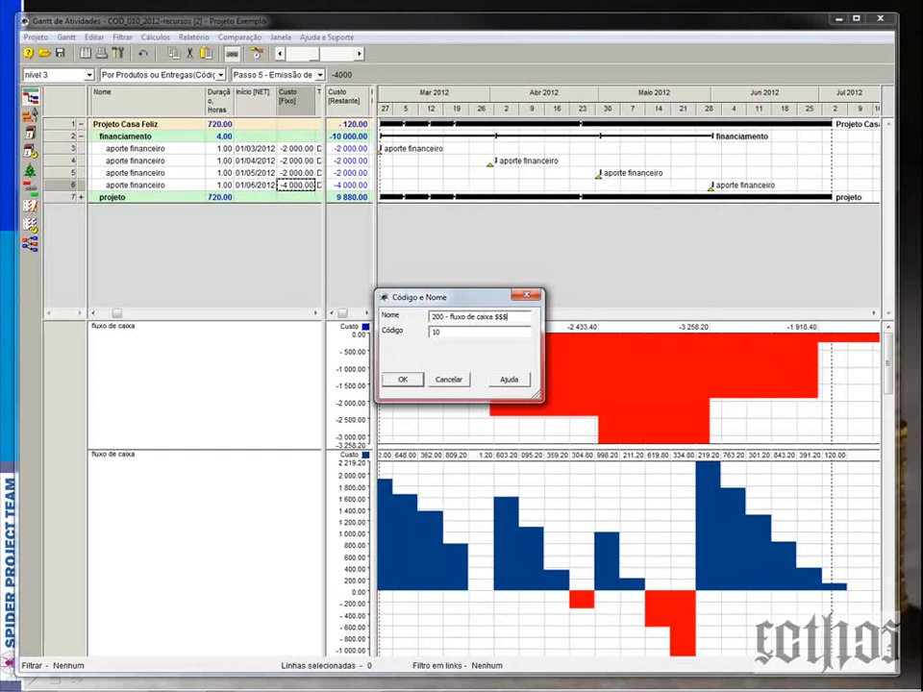
left_click(405, 380)
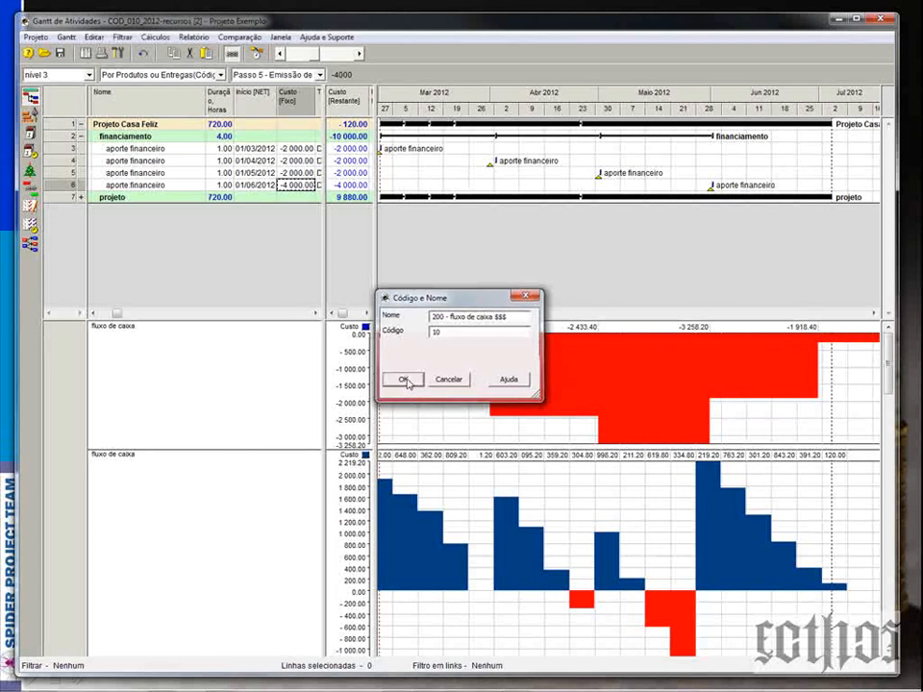
- Set all four monthly aporte financeiro fixed costs to -2500 and recalculate the schedule
left_click(297, 149)
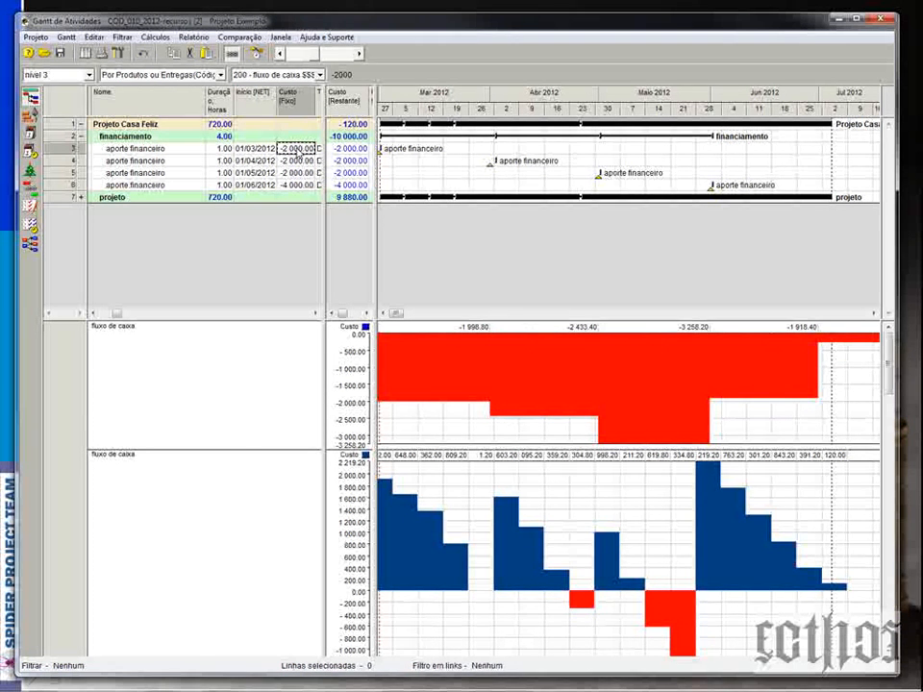
type("-25")
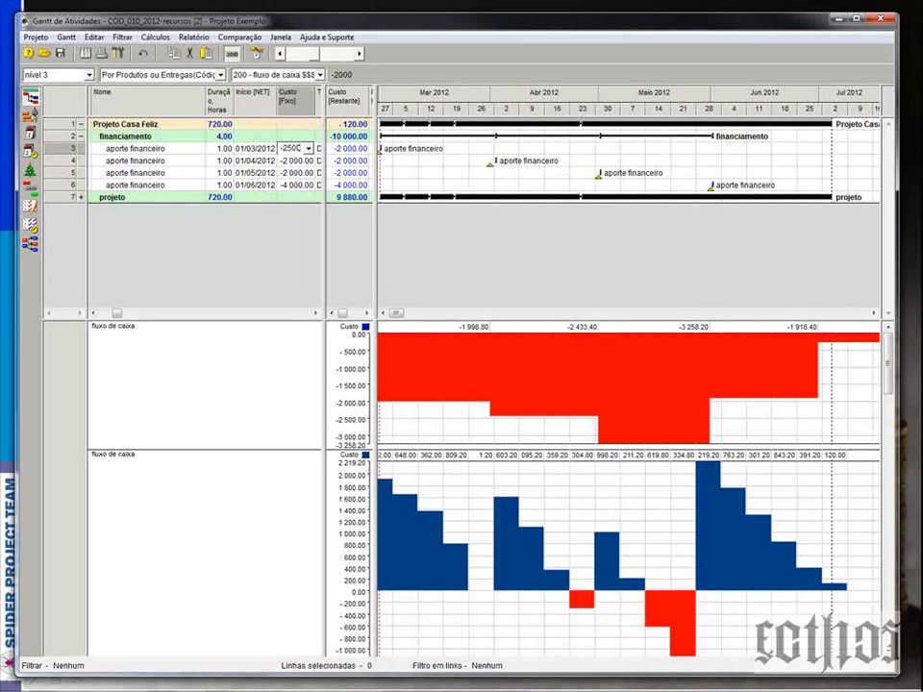
key("Return")
left_click(295, 163)
key("ctrl+v")
left_click(295, 175)
key("ctrl+v")
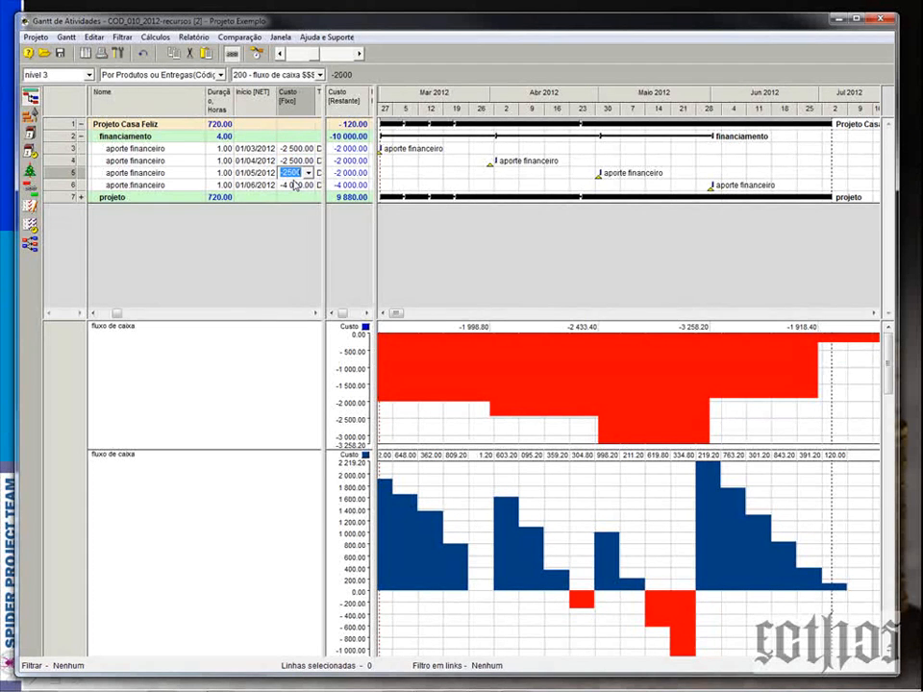
left_click(295, 187)
key("ctrl+v")
left_click(295, 164)
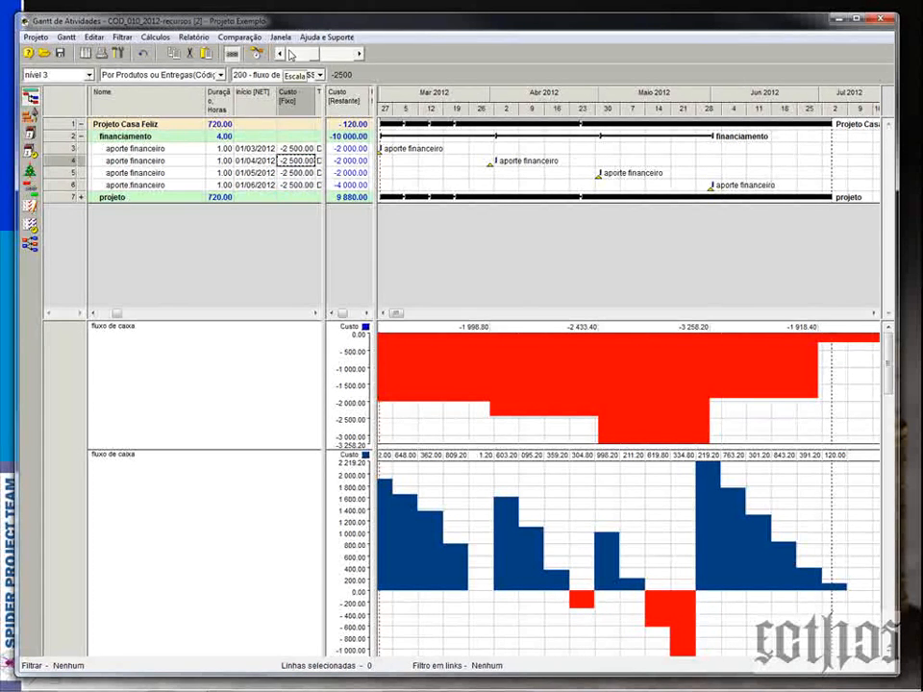
left_click(256, 56)
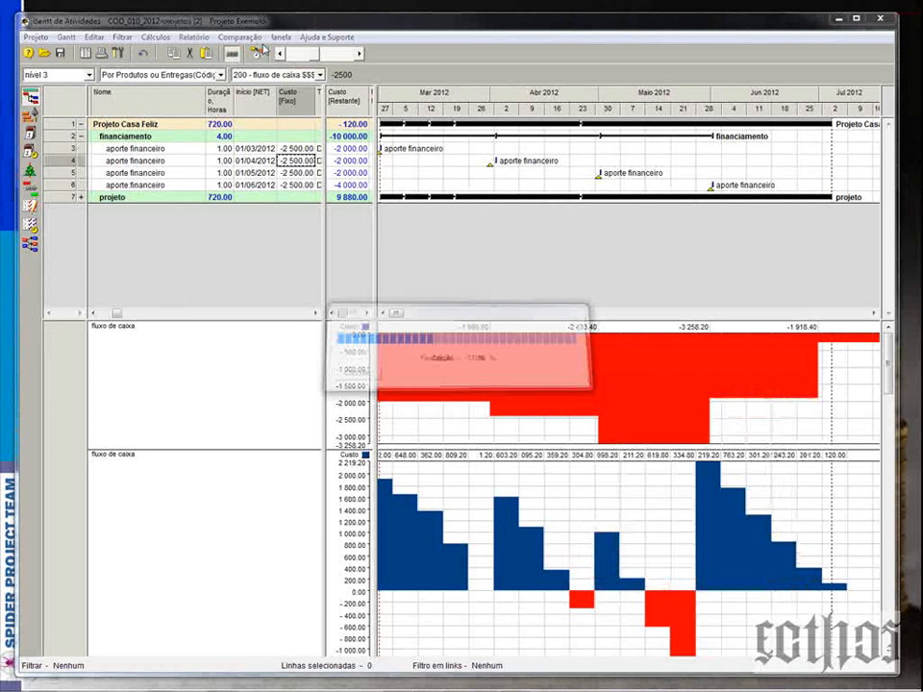
- Save the Gantt view in the project as the current configuration
left_click(65, 36)
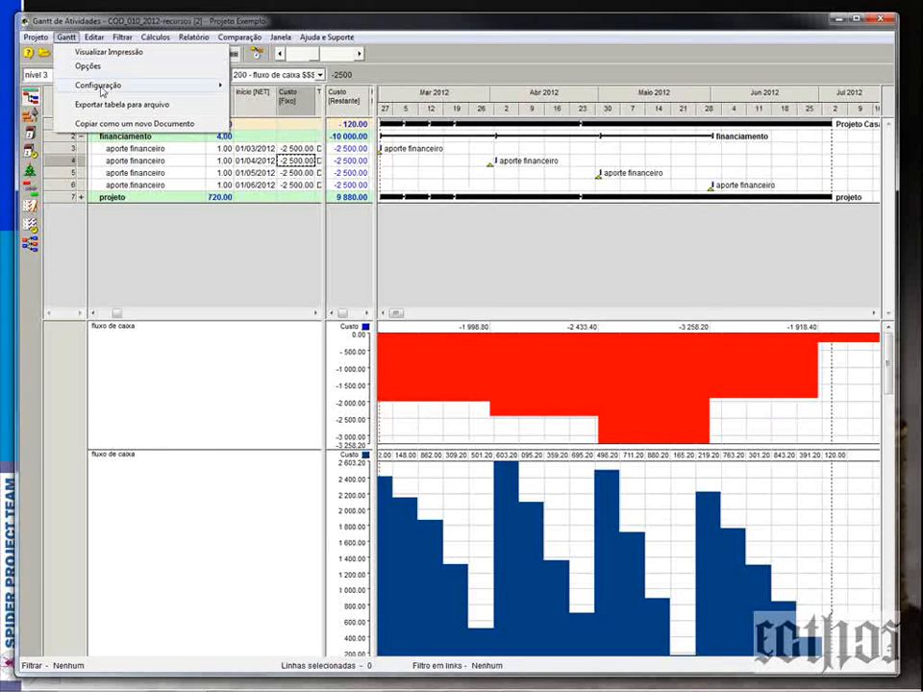
mouse_move(109, 91)
left_click(302, 114)
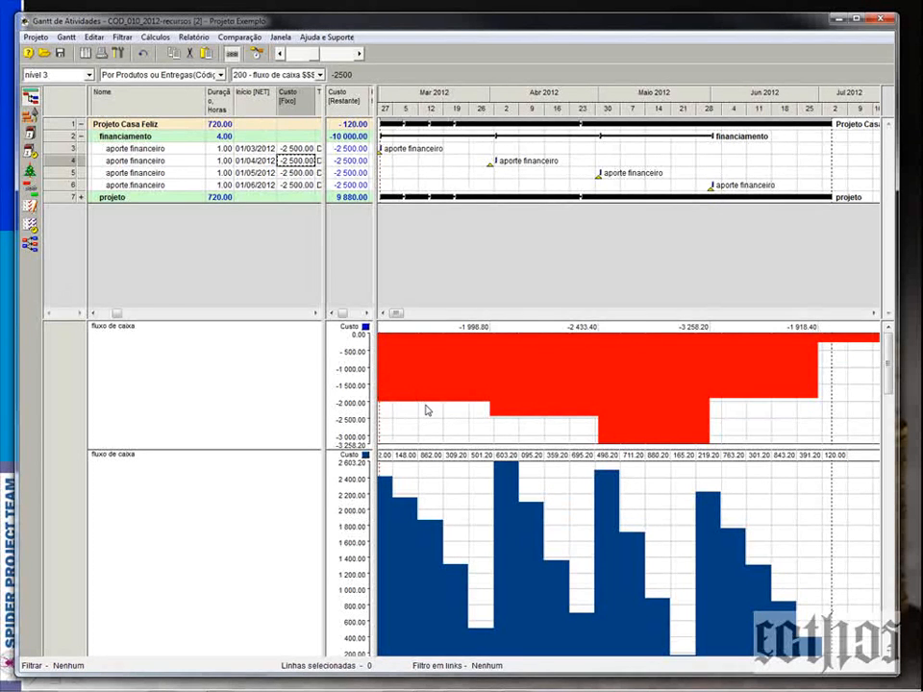
- Replace Custo with the user-defined field MAT01 - QTD in the weekly fluxo de caixa diagram and name the diagram "fluxo de MAT01"
right_click(440, 511)
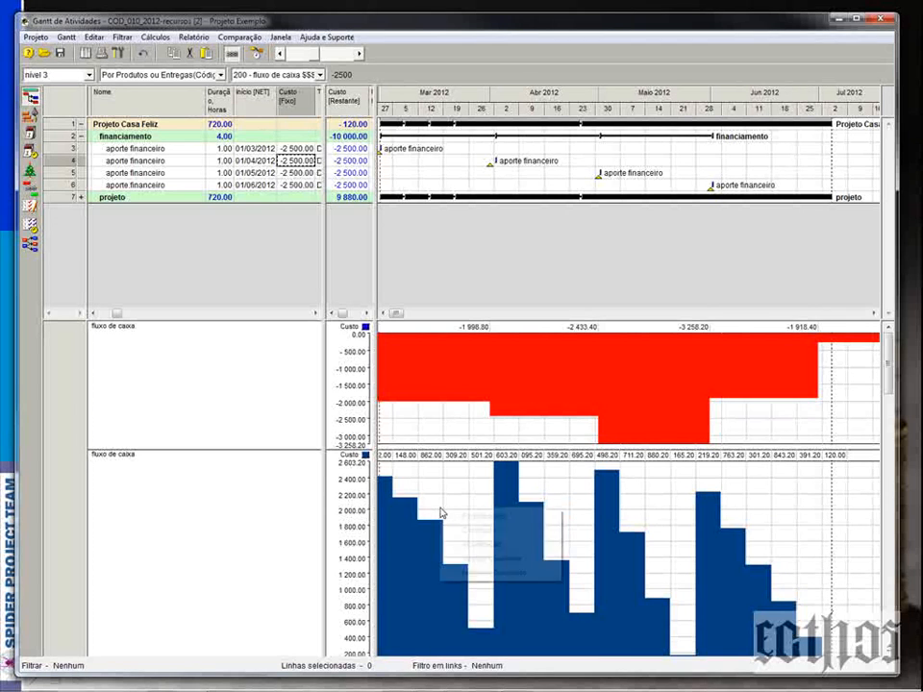
left_click(462, 532)
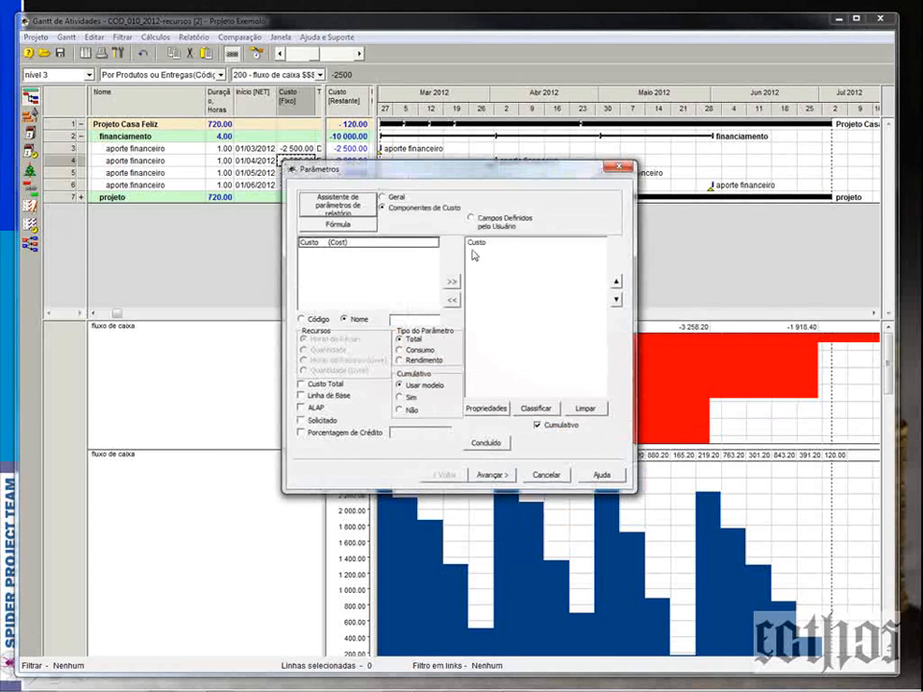
left_click(471, 217)
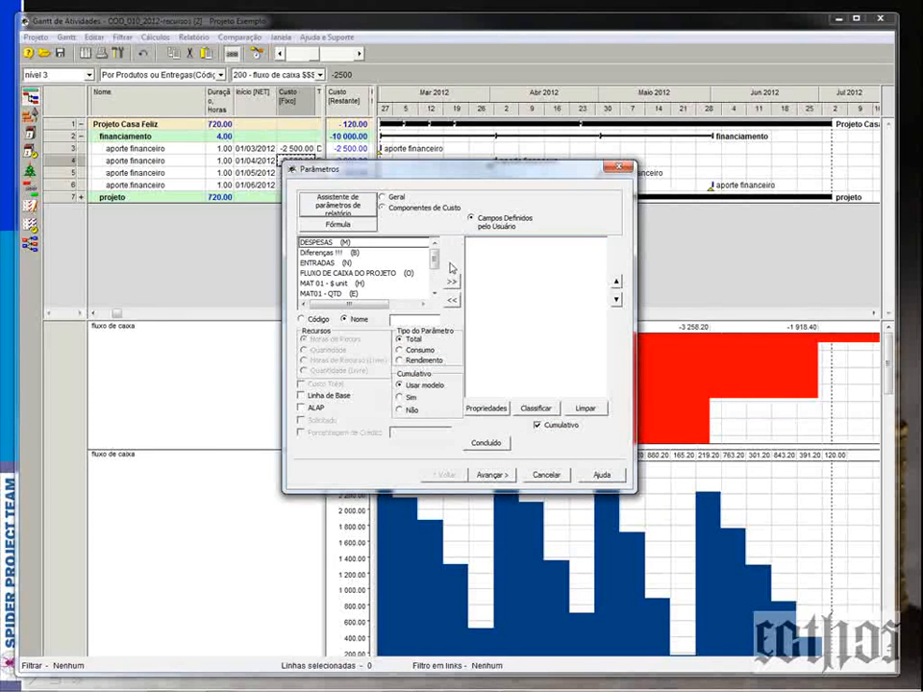
scroll(326, 248, "down", 2)
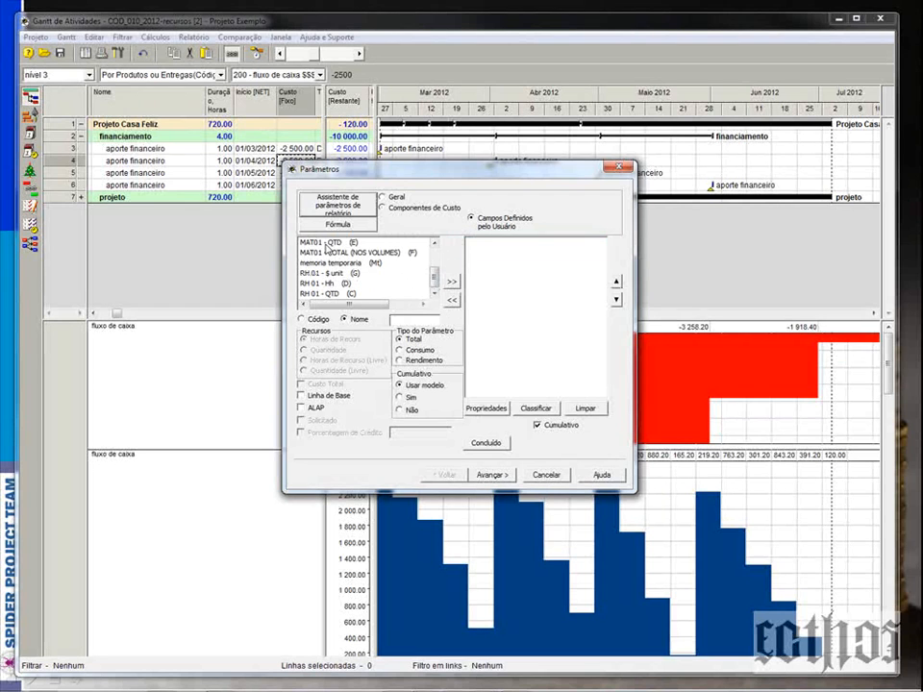
left_click(326, 242)
left_click(451, 281)
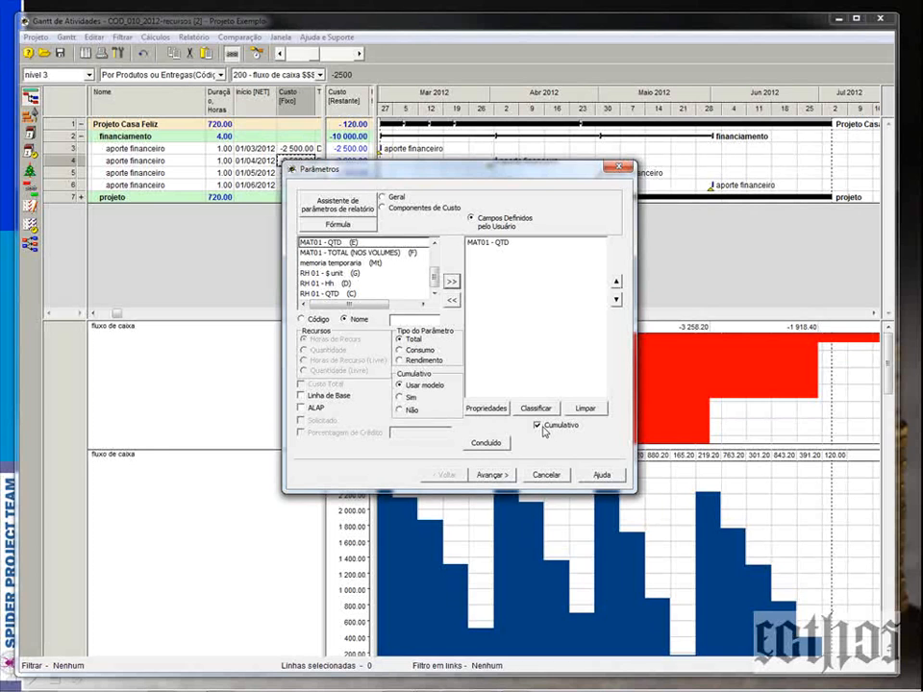
left_click(506, 475)
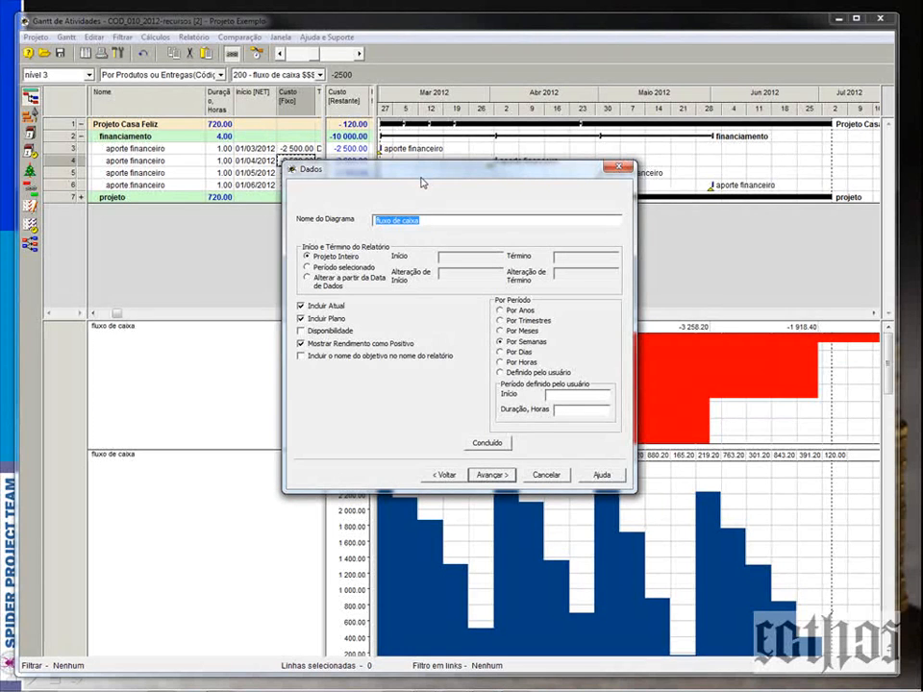
type("fluxo de MAT01")
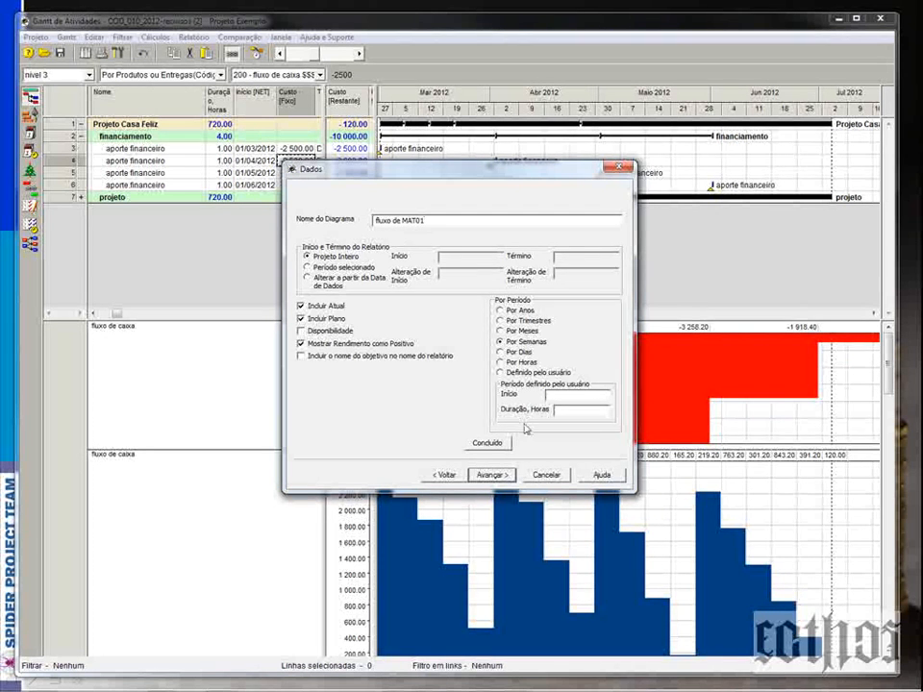
- Finish the fluxo de MAT01 diagram with a height of 350 and dark blue for values greater than 0
left_click(491, 474)
type("350")
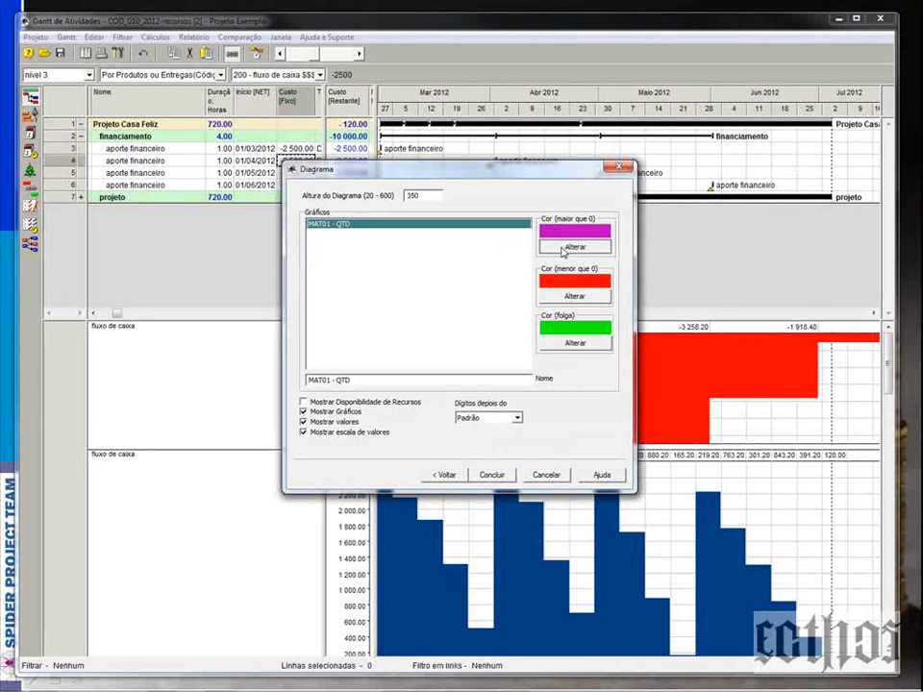
left_click(574, 246)
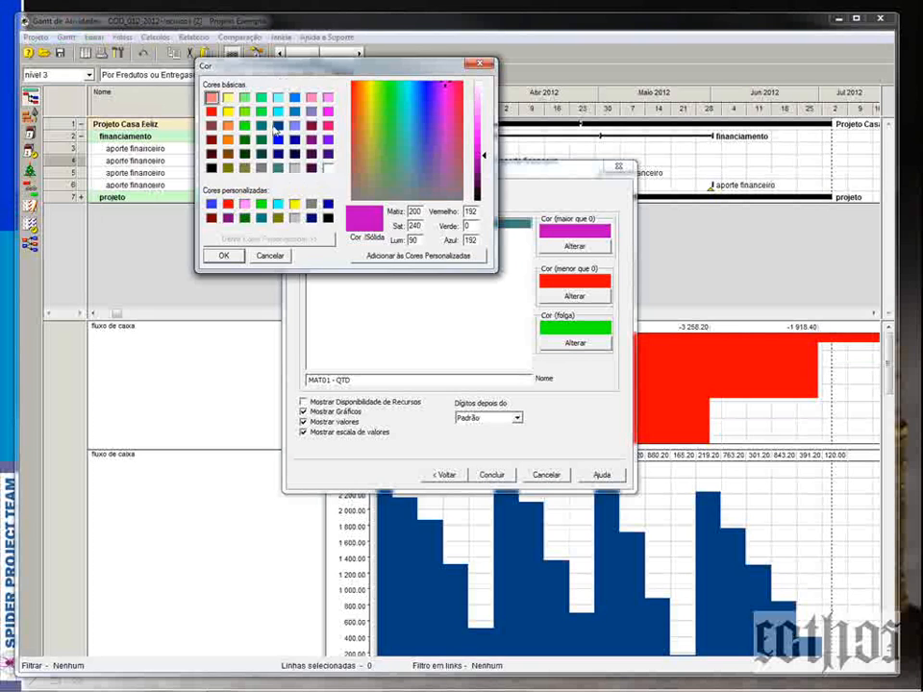
left_click(278, 126)
key("Return")
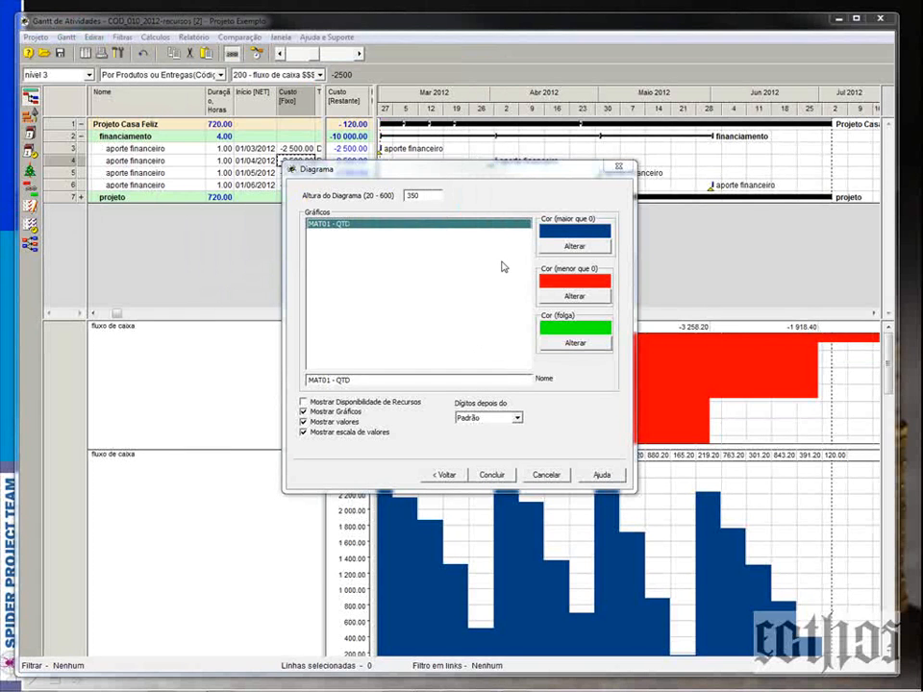
left_click(489, 476)
right_click(593, 535)
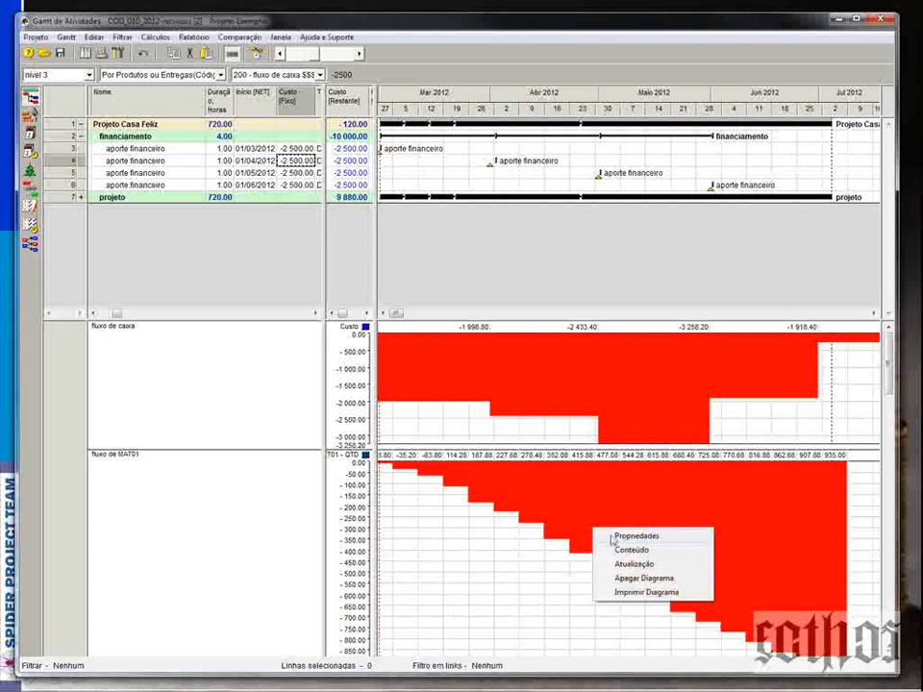
left_click(625, 551)
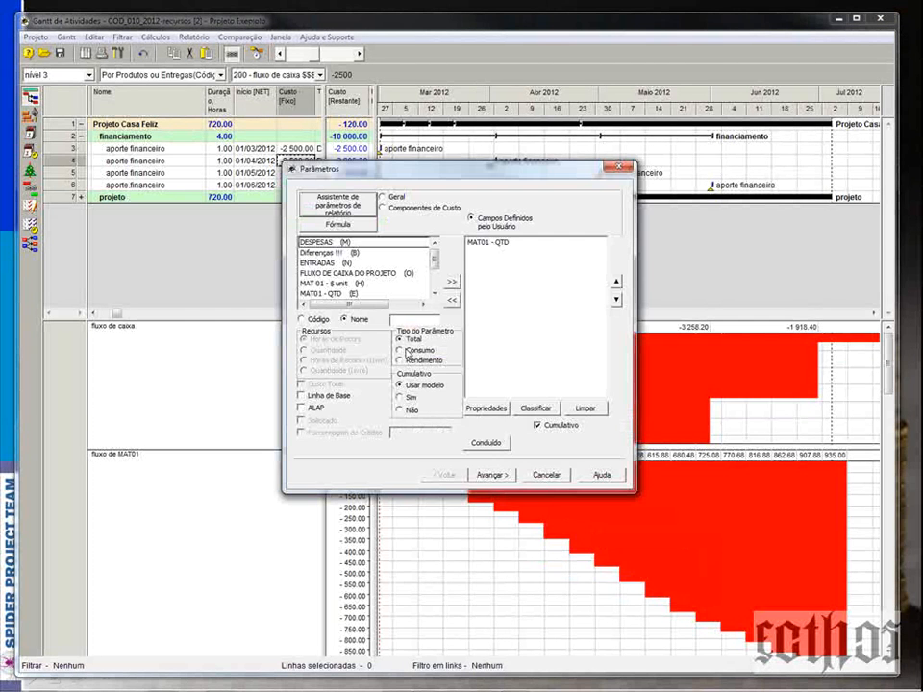
left_click(620, 168)
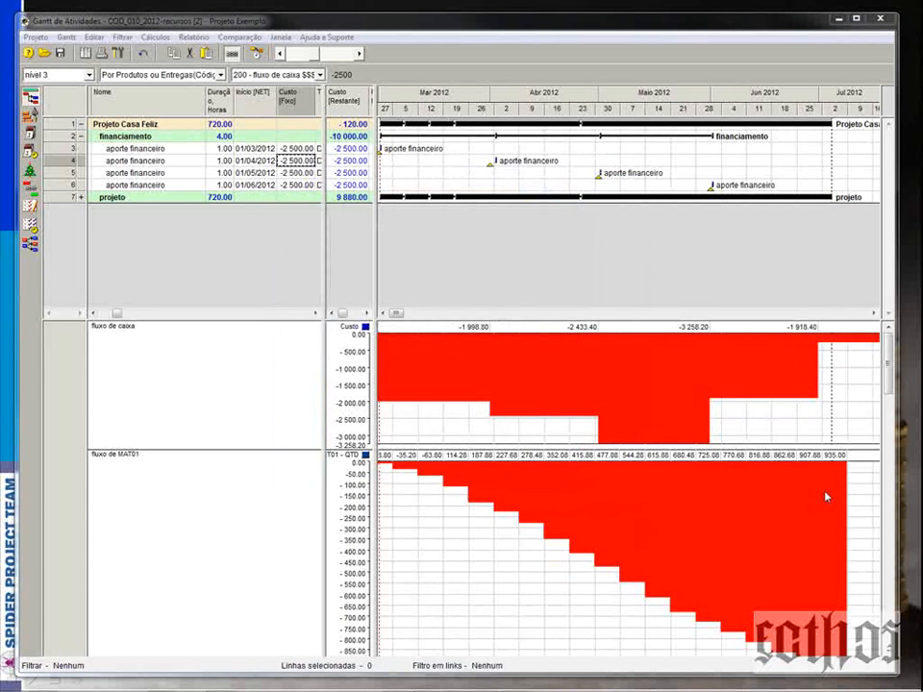
right_click(683, 488)
left_click(702, 495)
left_click(442, 449)
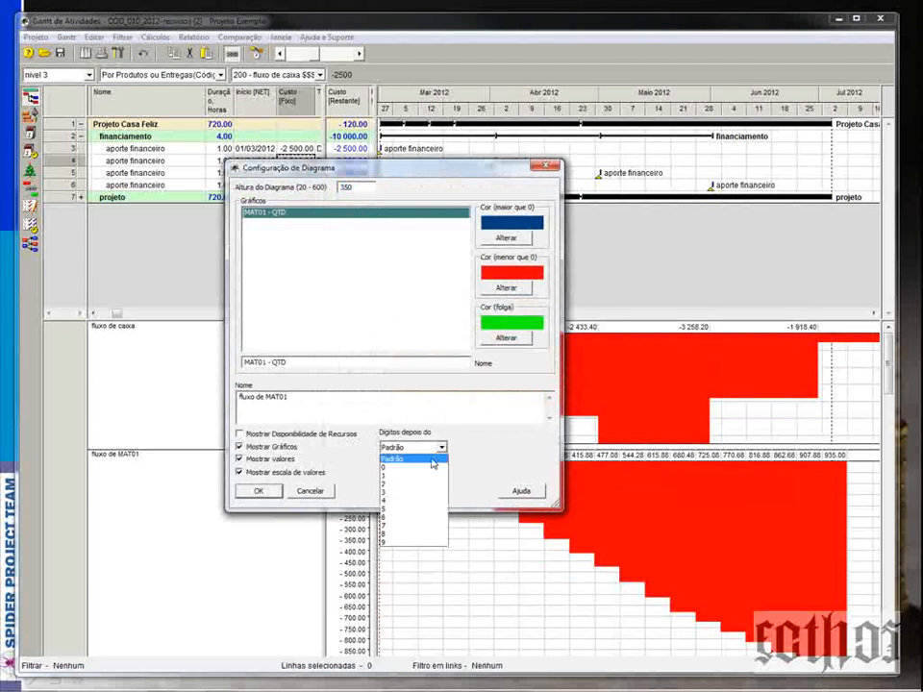
left_click(423, 460)
left_click(258, 490)
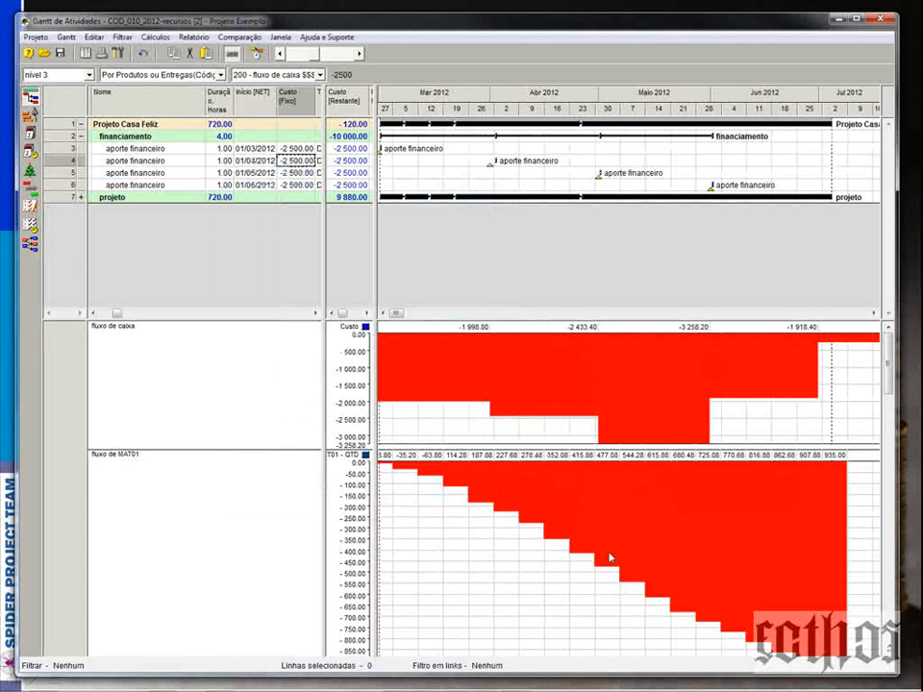
- Set the fluxo de MAT01 diagram to show 0 digits after the decimal point
right_click(598, 504)
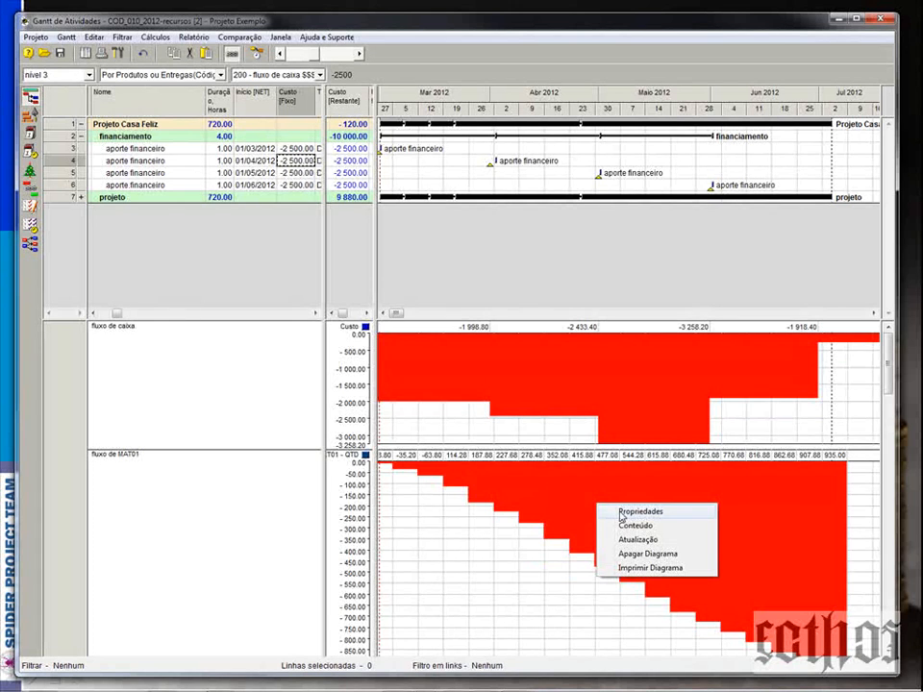
left_click(621, 517)
left_click(410, 450)
left_click(412, 470)
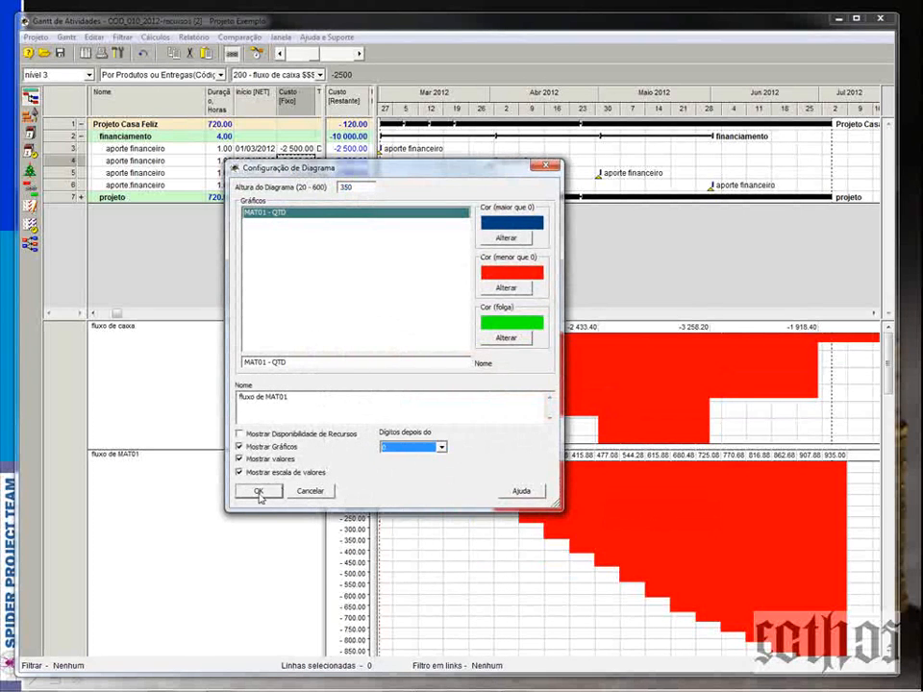
left_click(259, 492)
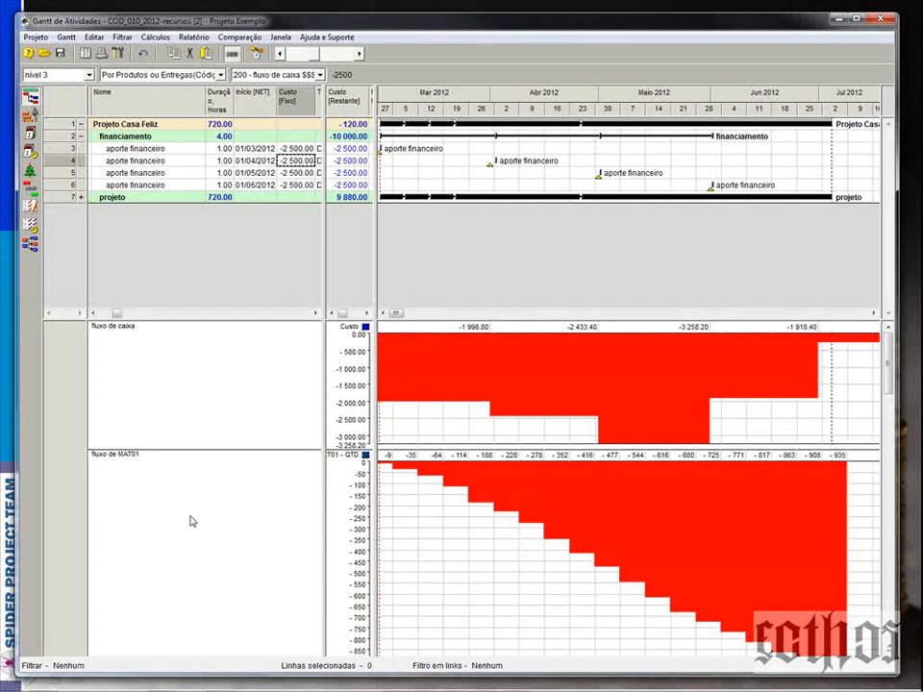
- Bring up the available actions for the fluxo de MAT01 diagram
right_click(470, 502)
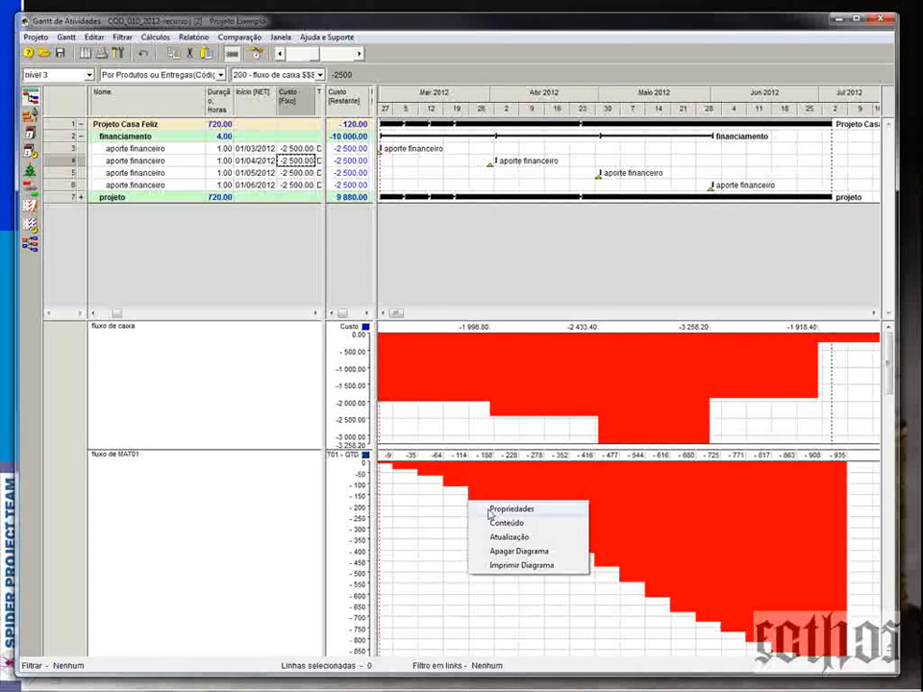
- Rename the "fluxo de MAT01" diagram to "consumo acumulado de MAT01" in its properties
left_click(487, 510)
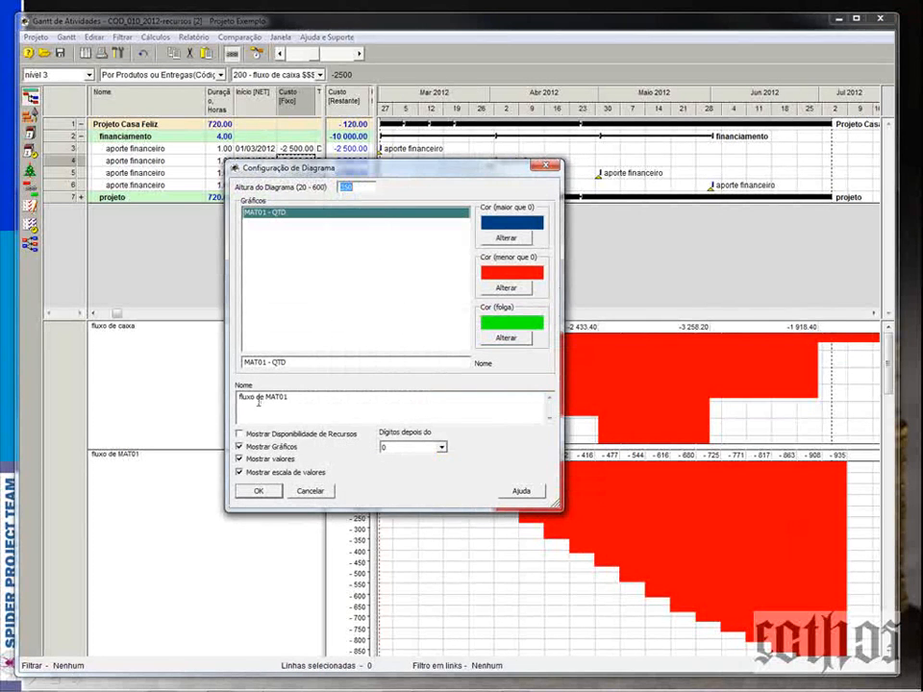
double_click(247, 397)
type("consumo acumul")
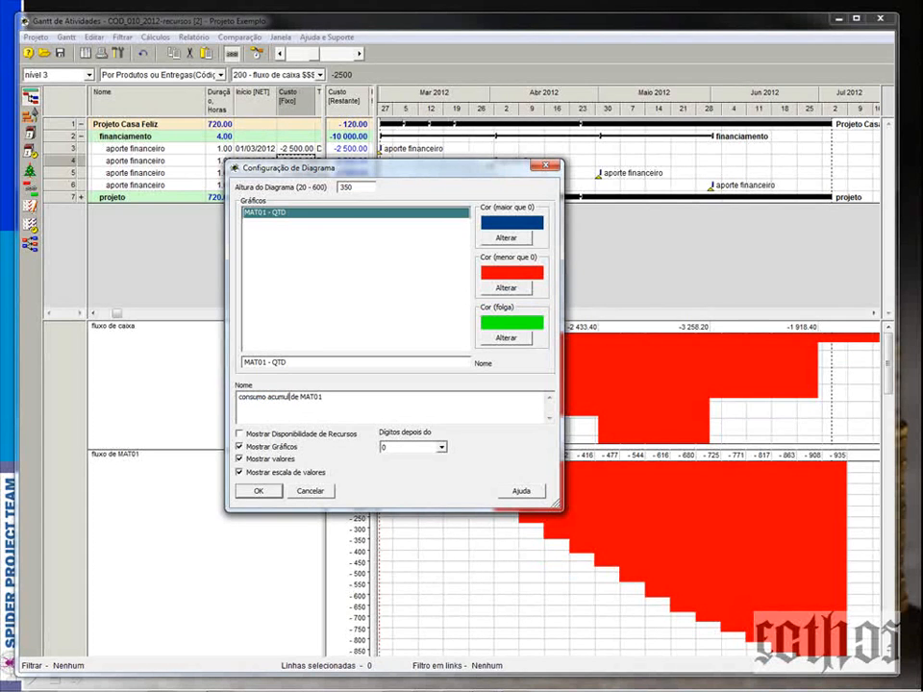
type("ado")
left_click(259, 490)
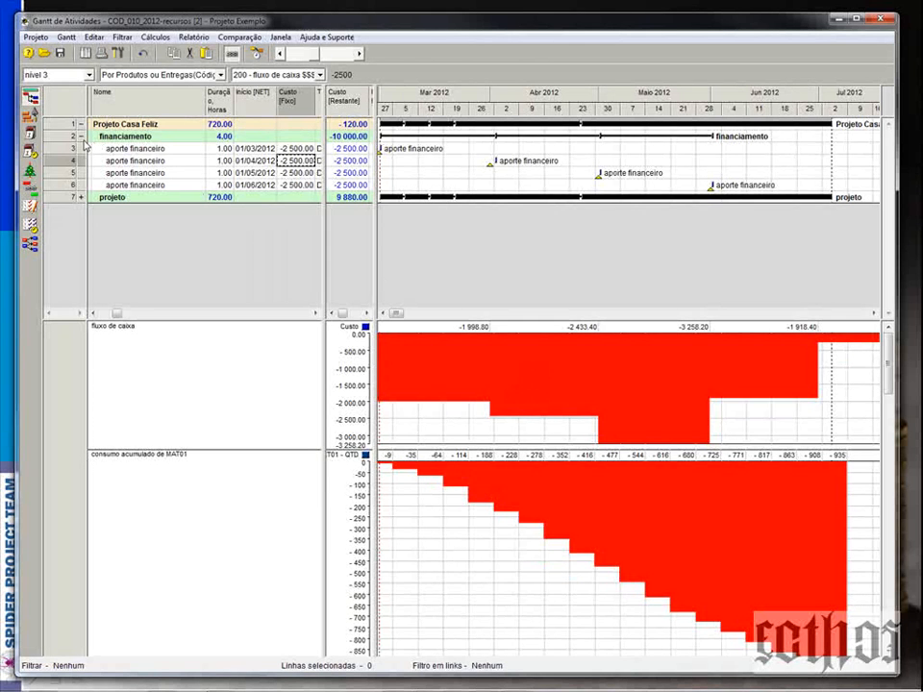
- Insert five new activities below the last "aporte financeiro" row in the financiamento phase
left_click(96, 183)
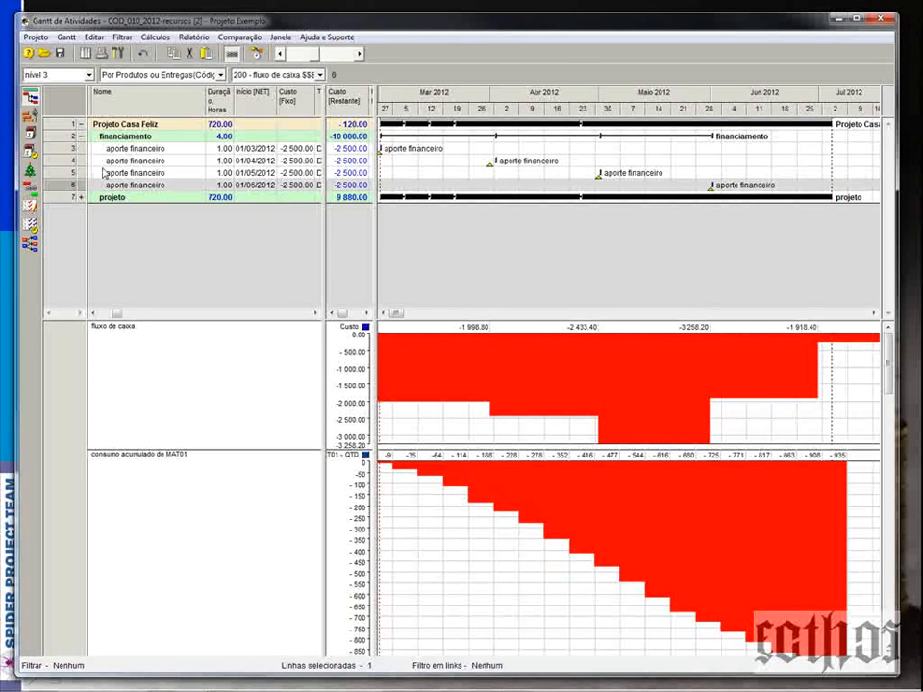
key("Insert")
key("Insert")
key("Insert")
key("Insert")
key("Insert")
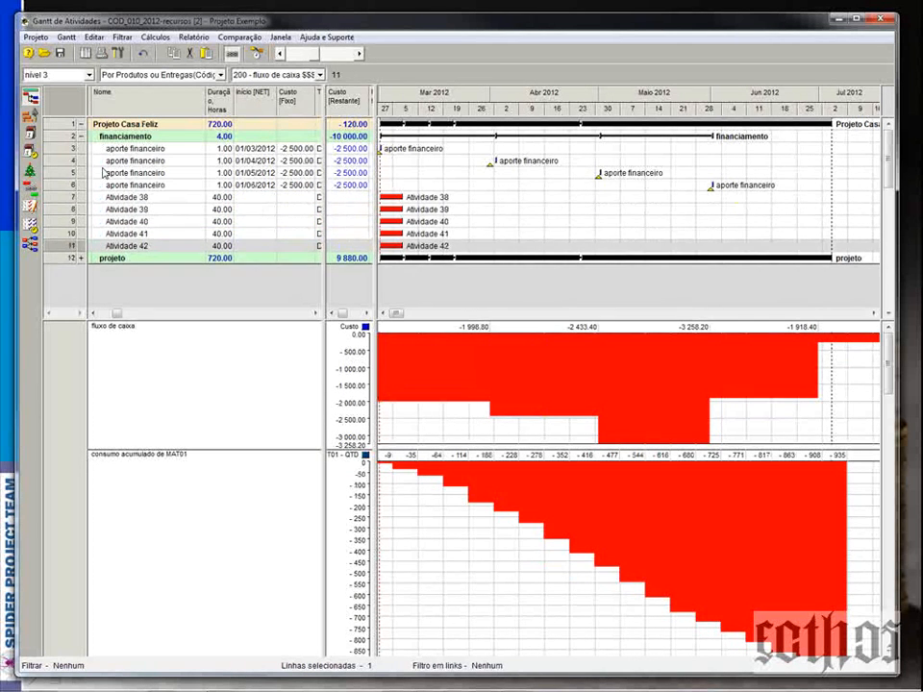
- Name the first new activity in row 7 "compra de MAT01"
left_click(170, 198)
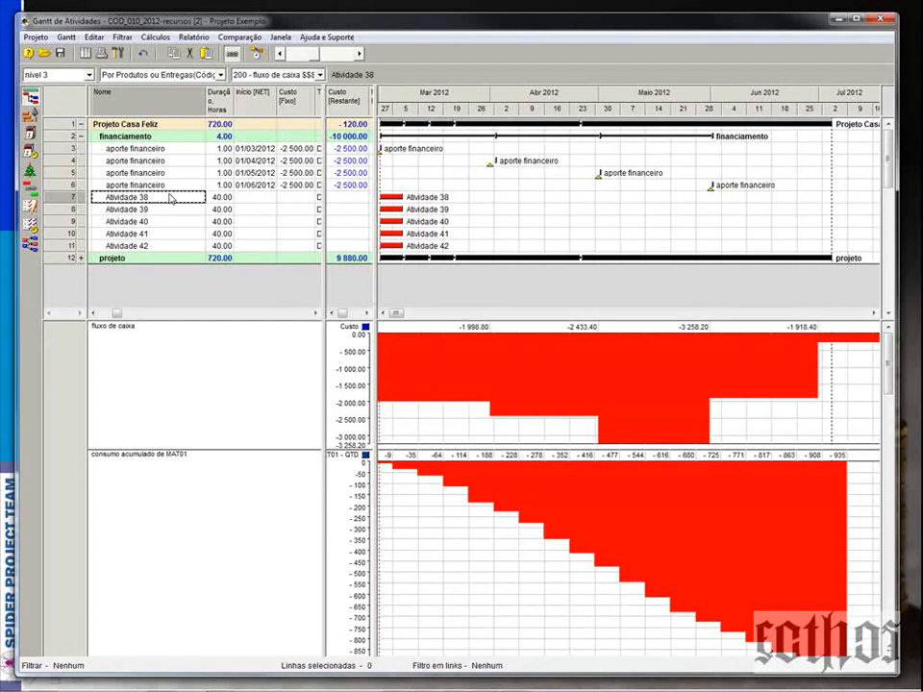
type("compra de MA")
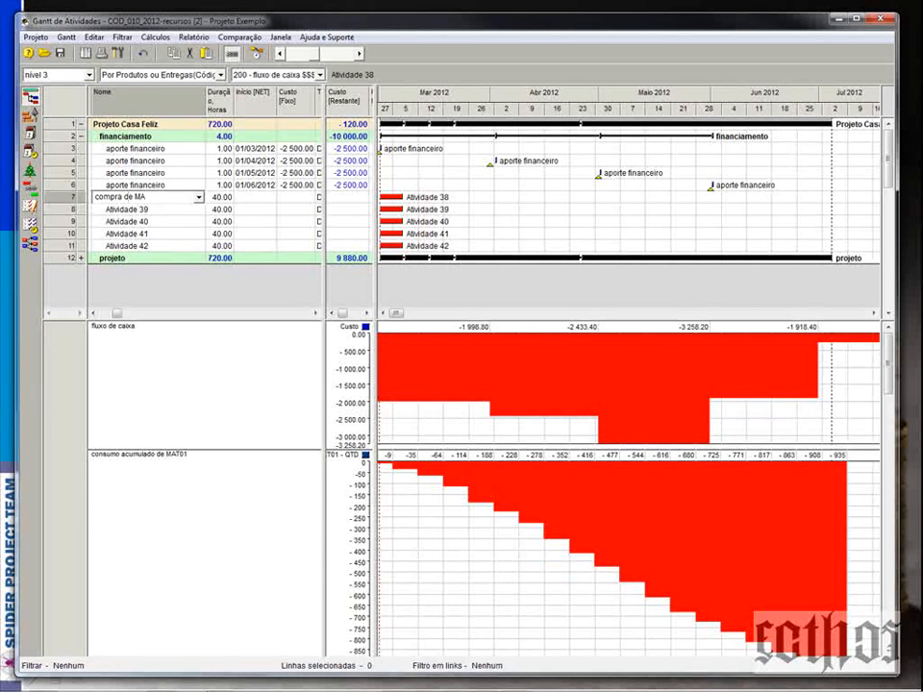
type("T01")
left_click(176, 219)
left_click(171, 198)
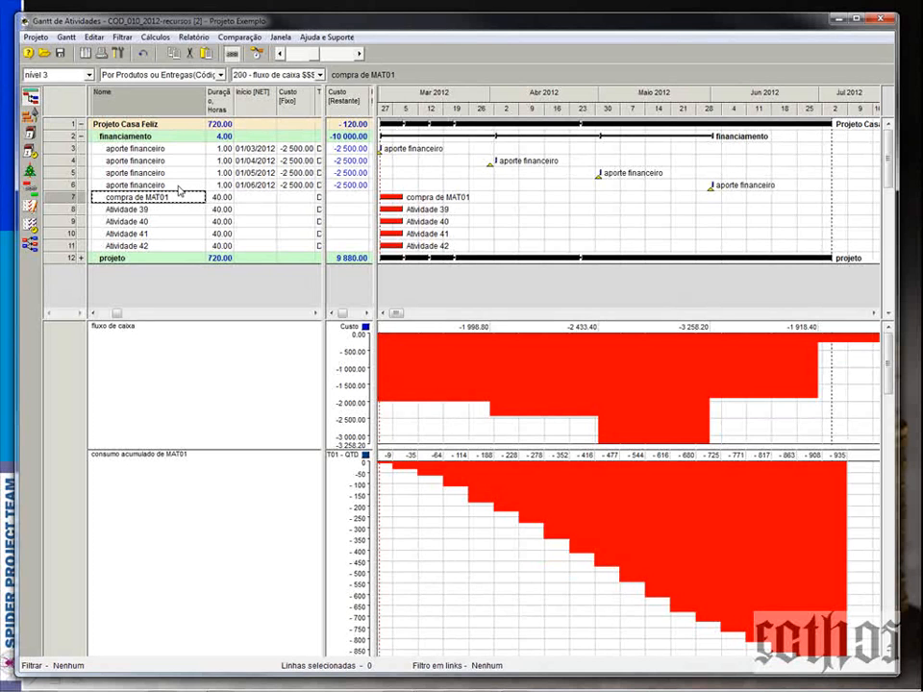
- Delete the surplus new activity in row 11, the last one of the financiamento phase
left_click(73, 245)
key("Delete")
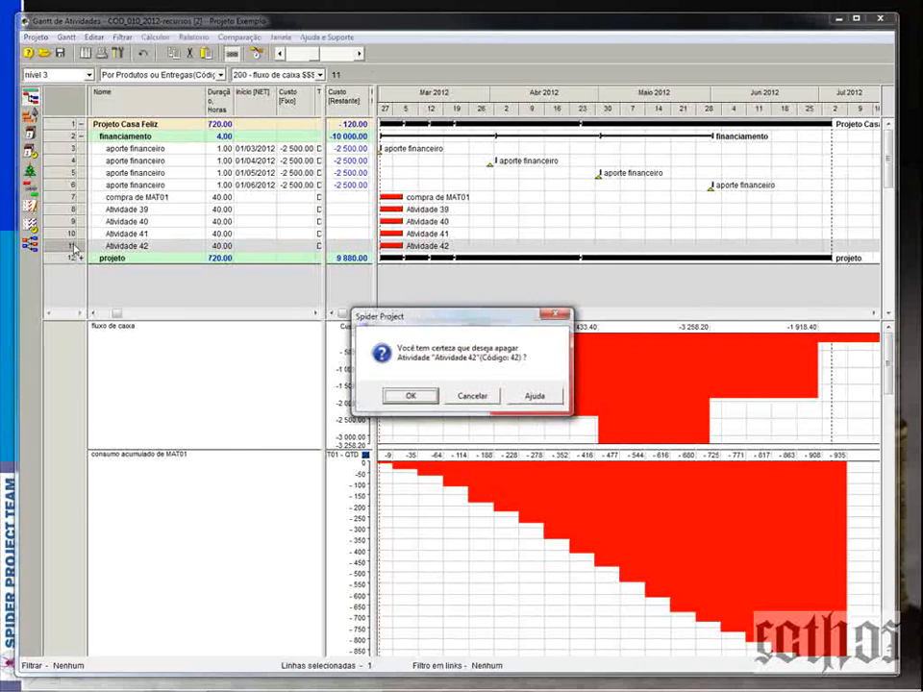
key("Return")
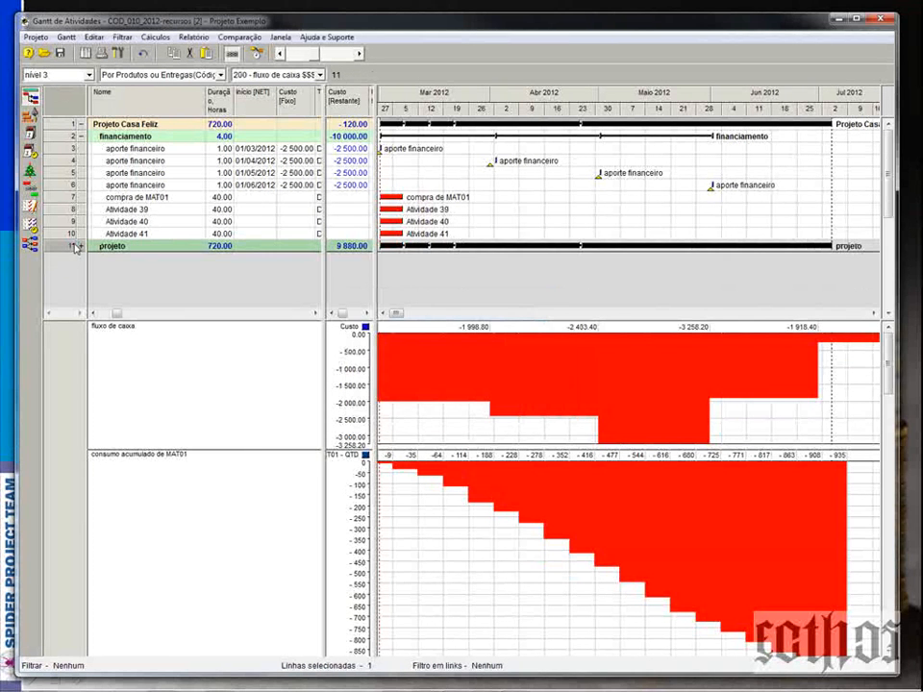
- Copy the name "compra de MAT01" to the three remaining new activities in rows 8 to 10
left_click(190, 197)
key("ctrl+c")
key("Down")
key("ctrl+v")
key("Down")
key("ctrl+v")
key("Down")
key("ctrl+v")
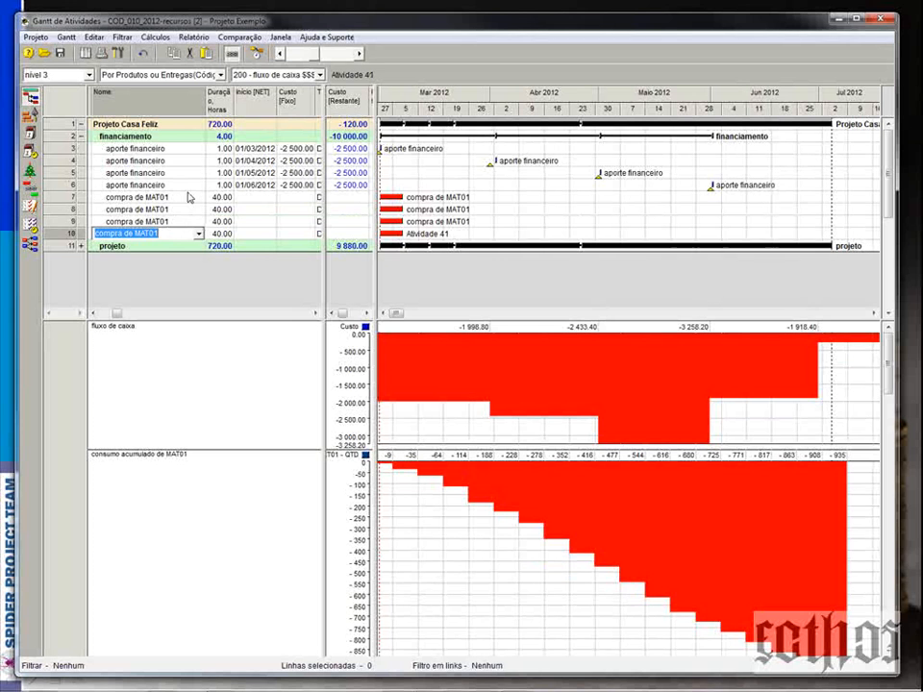
key("Up")
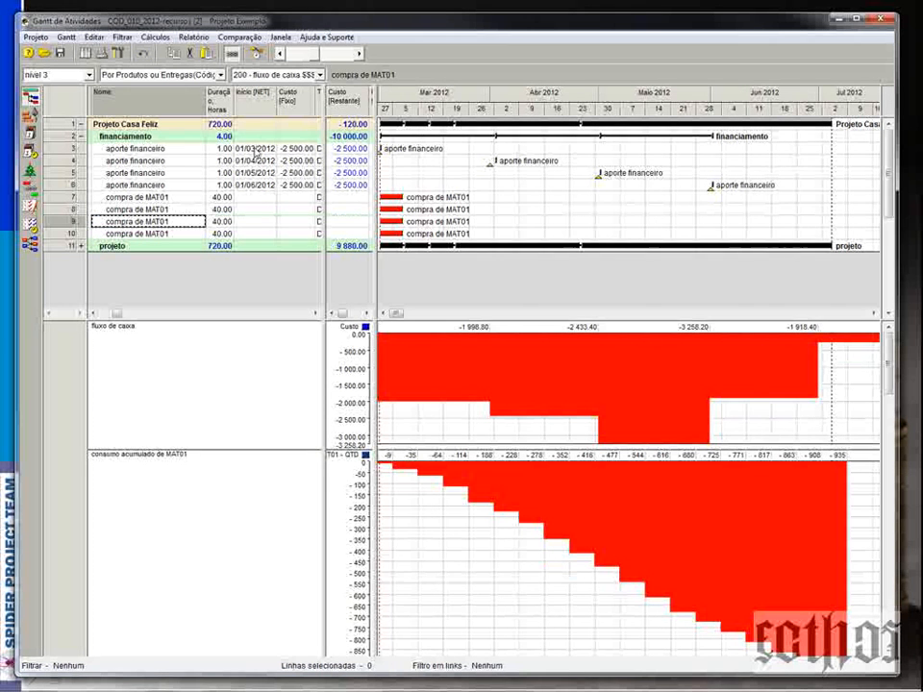
- Hide the Custo [Fixo] column and show the user-defined field MAT01 - QTD in its place
left_click(295, 106)
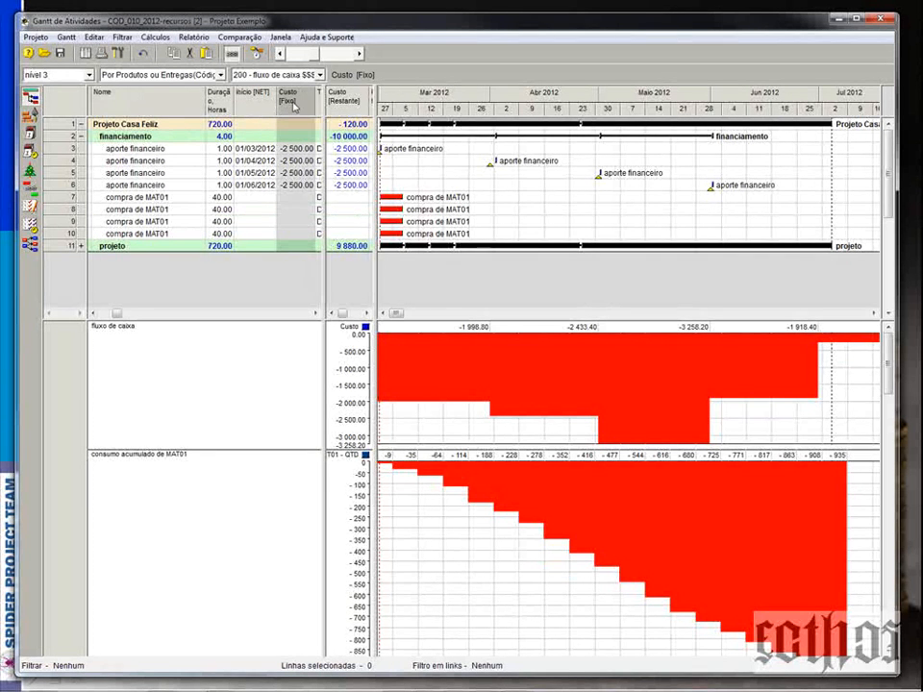
right_click(295, 103)
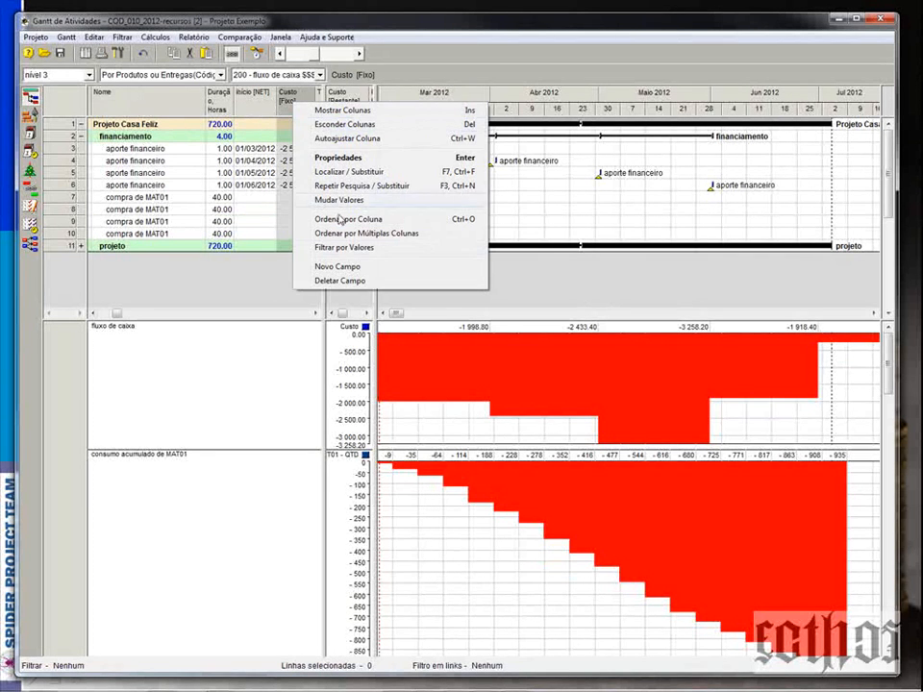
left_click(322, 124)
right_click(290, 103)
left_click(311, 107)
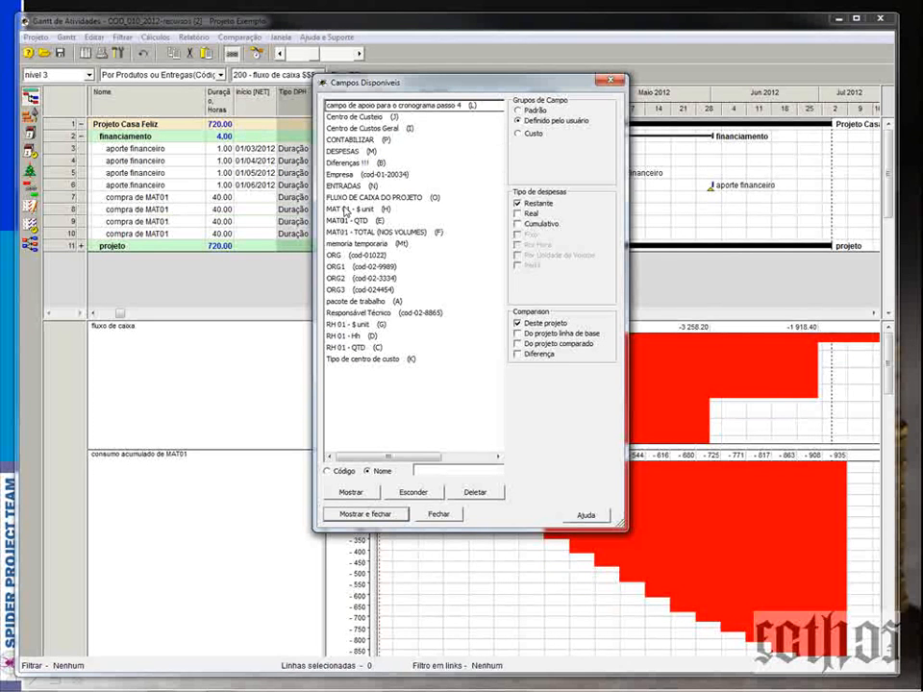
left_click(350, 221)
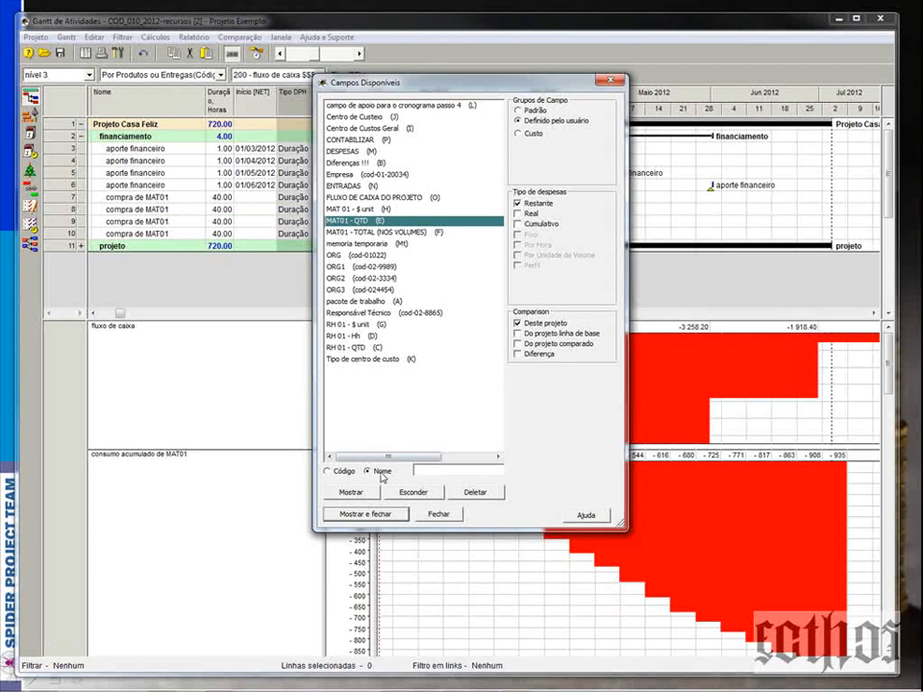
left_click(373, 519)
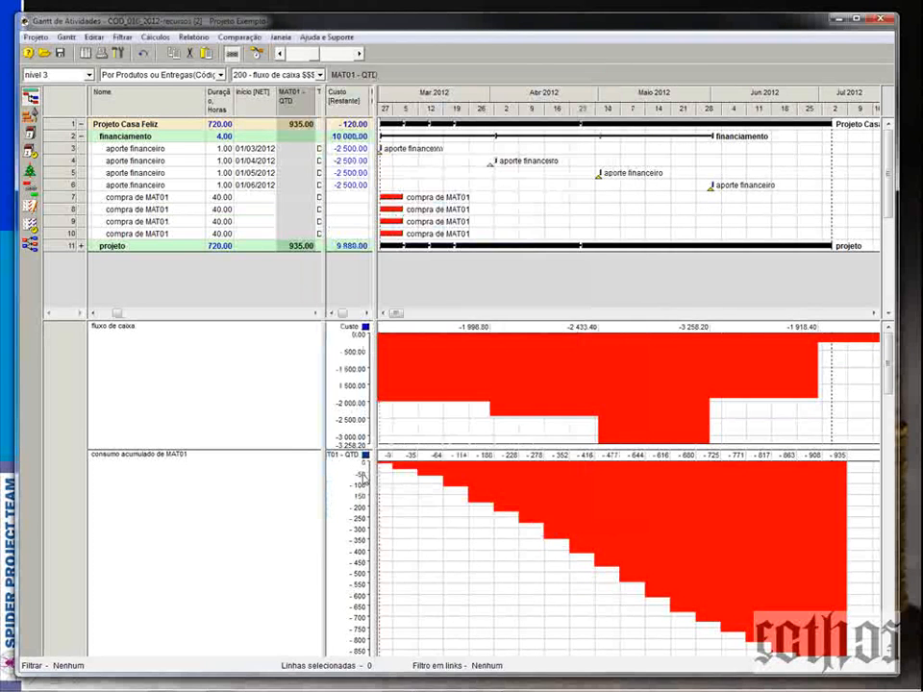
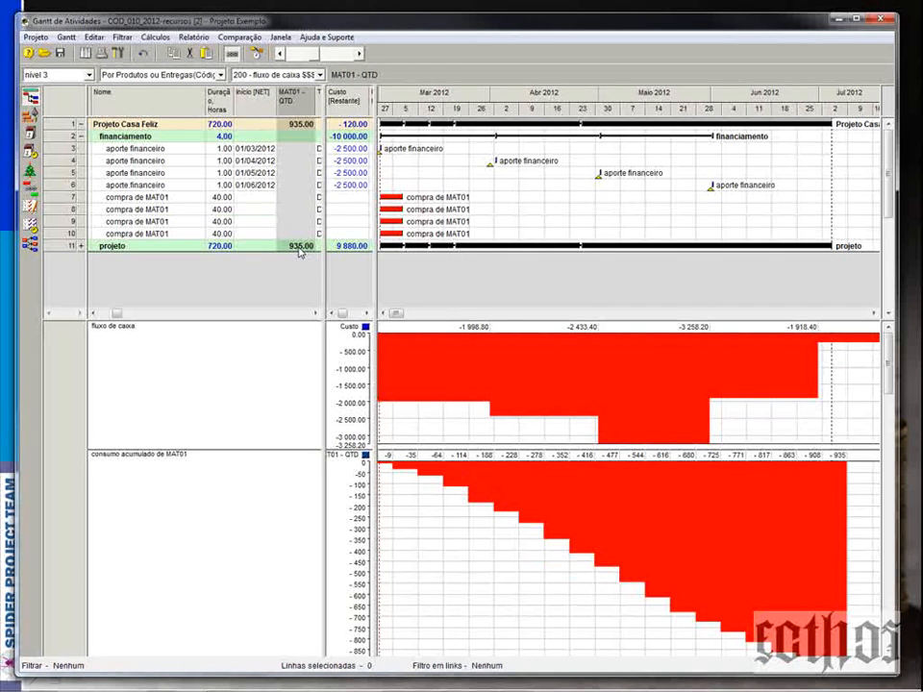
- Set the duration of all four "compra de MAT01" activities to 1 hour
left_click(223, 197)
type("1")
key("Return")
type("1")
key("Return")
type("1")
key("Return")
type("1")
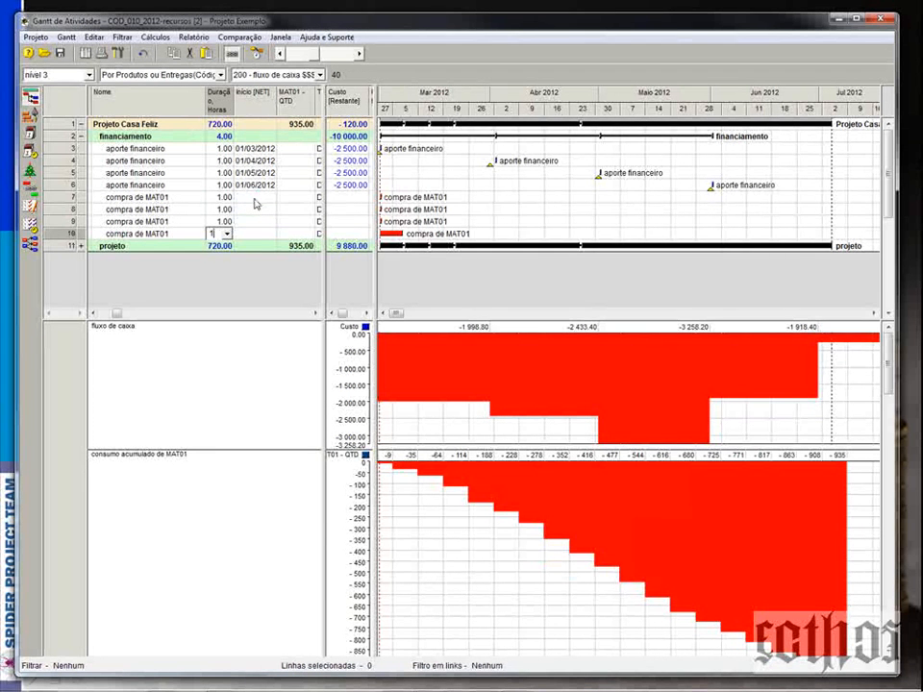
left_click(256, 199)
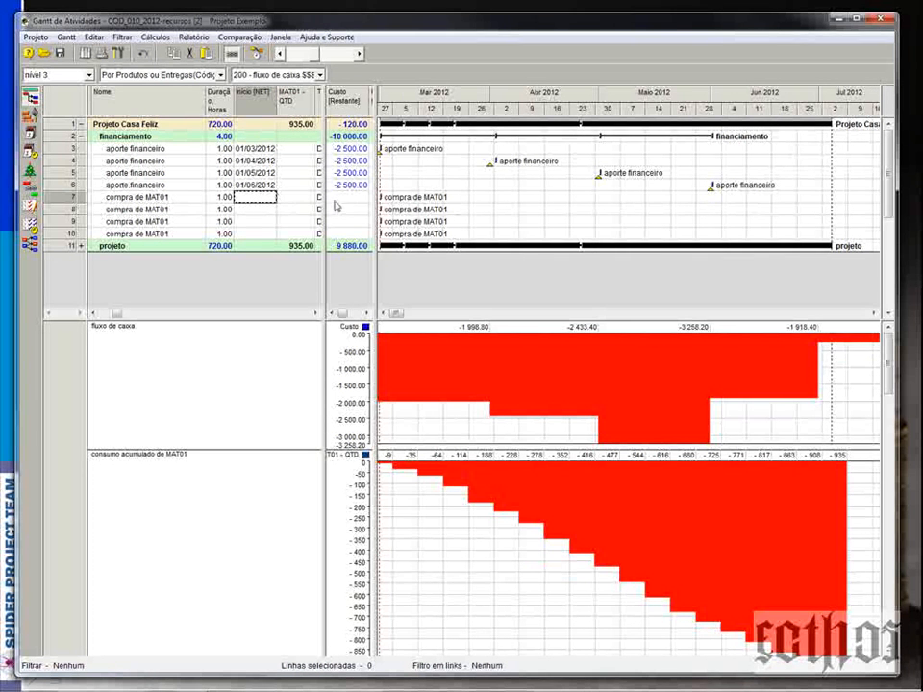
- Widen the table panes and show the Início [NET] field just before the Tipo DPH column
left_click_drag(325, 205, 537, 192)
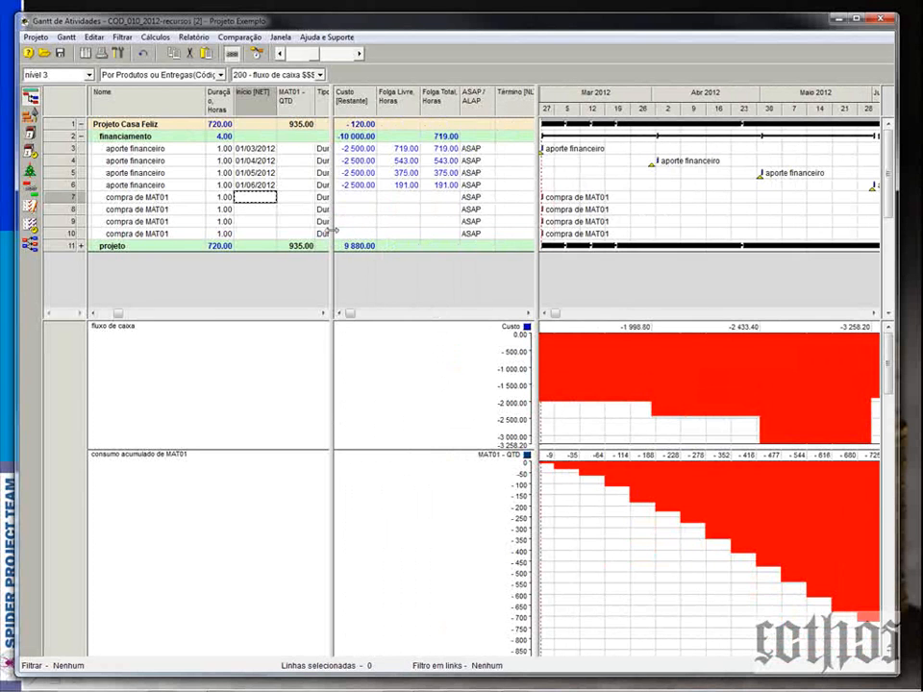
left_click_drag(333, 230, 395, 217)
right_click(335, 108)
left_click(344, 109)
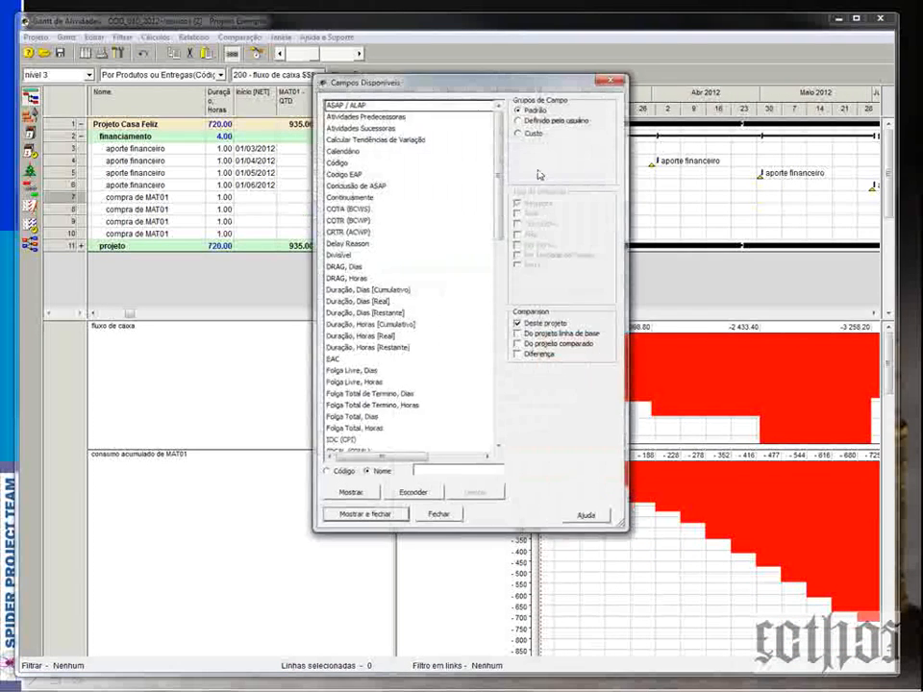
left_click(497, 279)
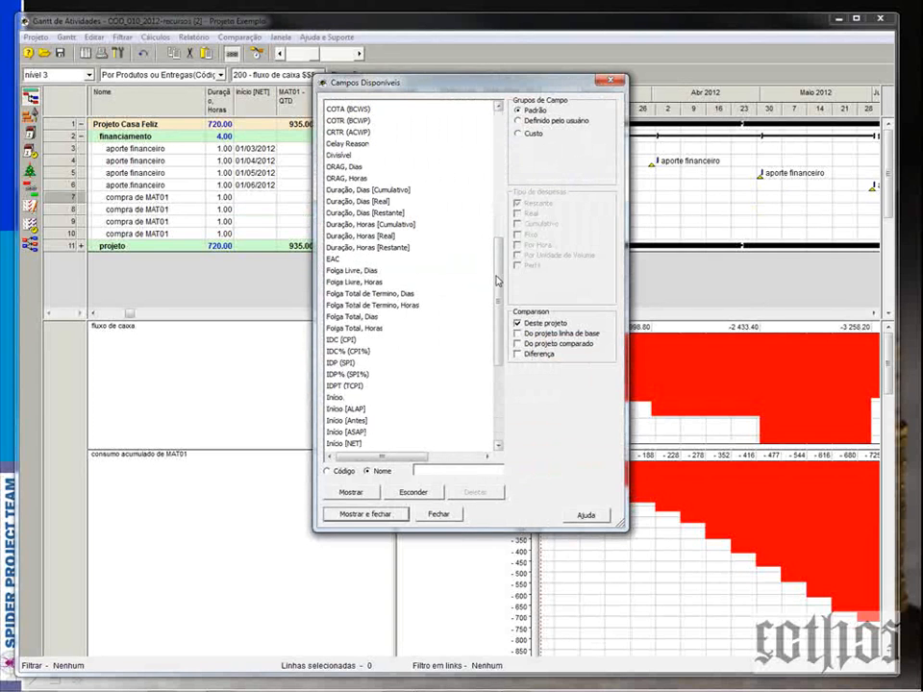
left_click(356, 209)
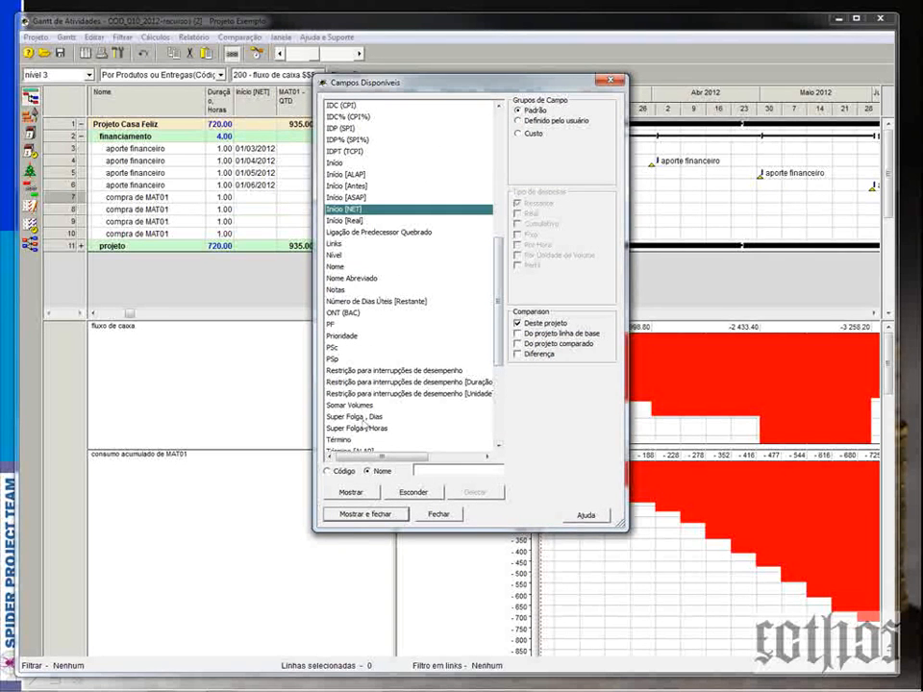
left_click(349, 516)
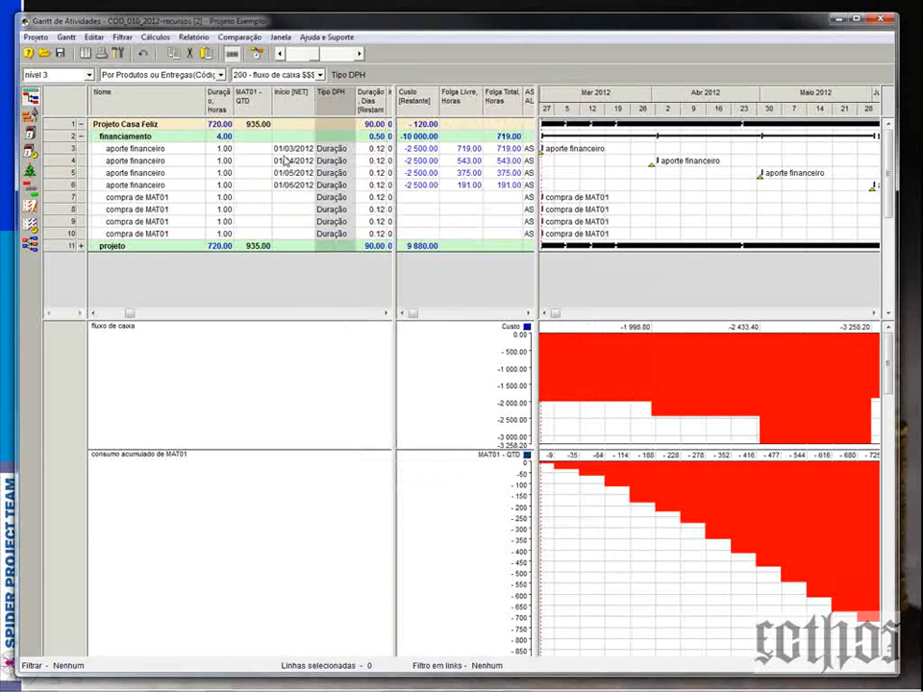
- Copy the four Início [NET] dates of the "aporte financeiro" activities to the four "compra de MAT01" activities
left_click_drag(285, 151, 285, 186)
key("ctrl+c")
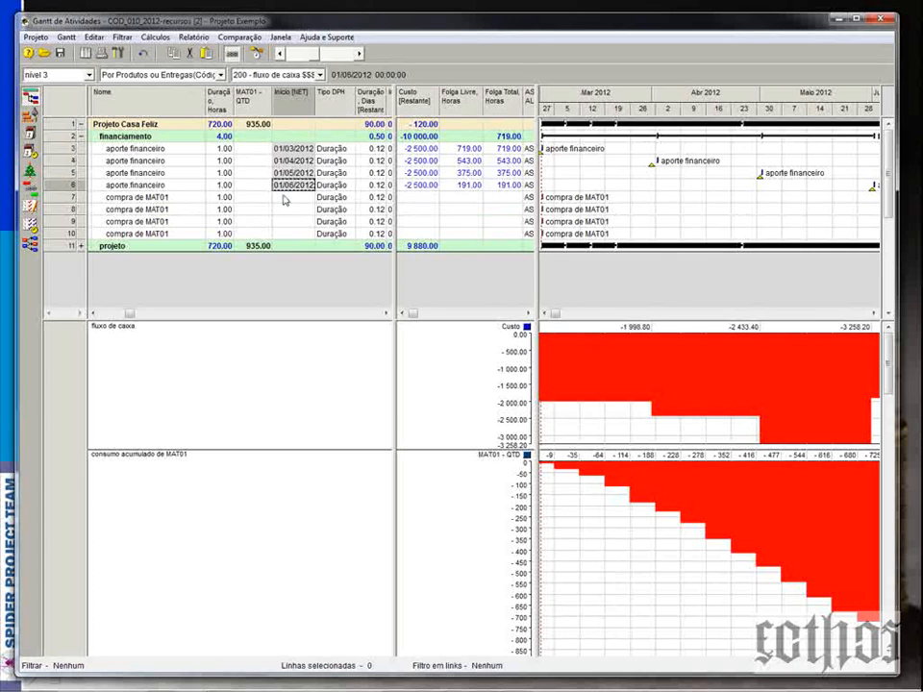
left_click(286, 198)
key("ctrl+v")
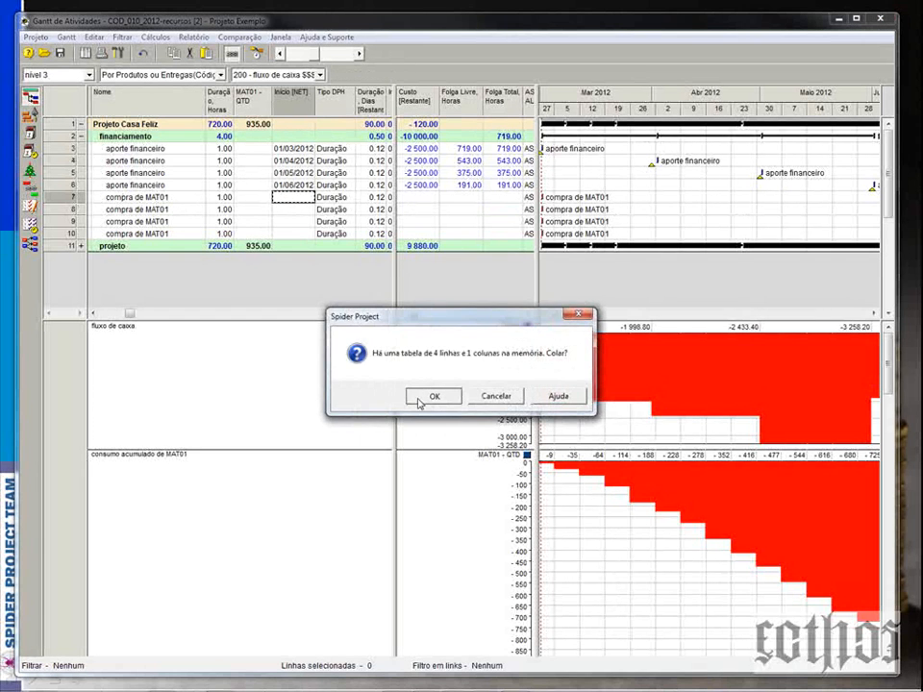
left_click(433, 395)
- Hide the Custo [Restante] column and narrow both table panes to give the Gantt chart more room
left_click_drag(395, 182, 276, 204)
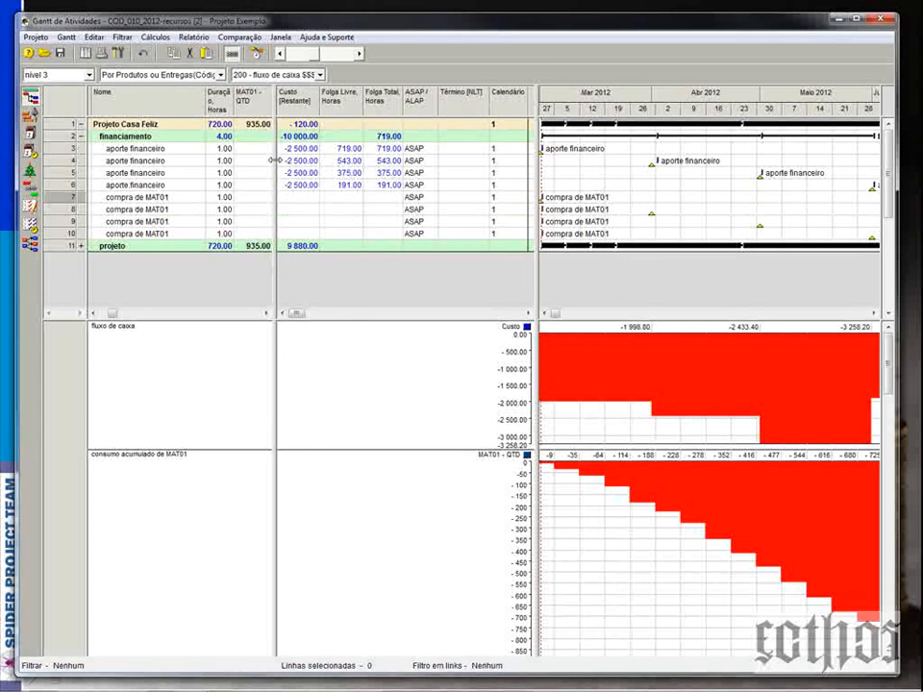
mouse_move(276, 161)
left_mouse_down()
mouse_move(342, 163)
mouse_move(277, 170)
left_mouse_up()
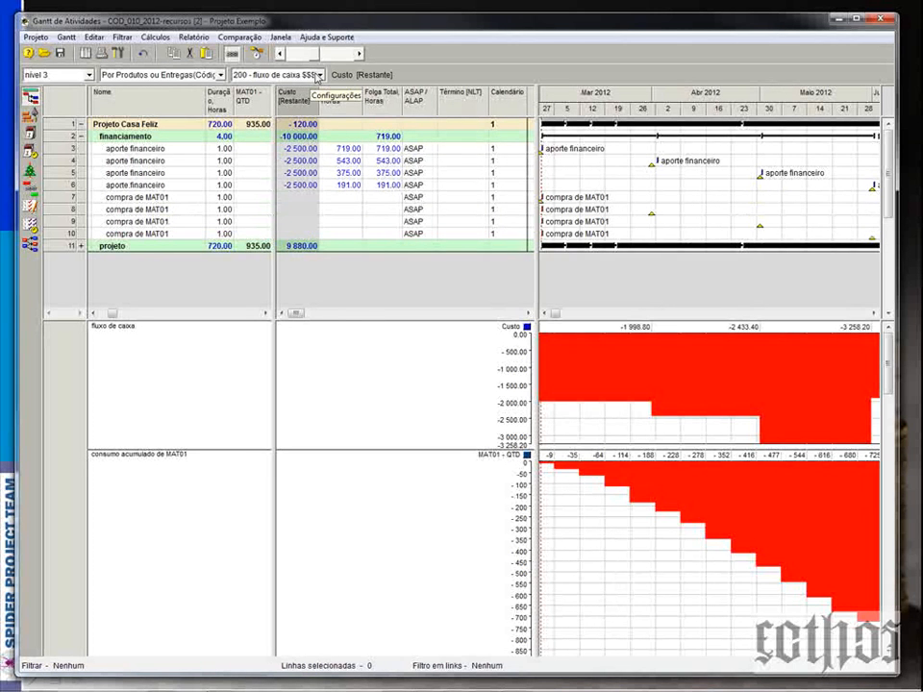
key("Delete")
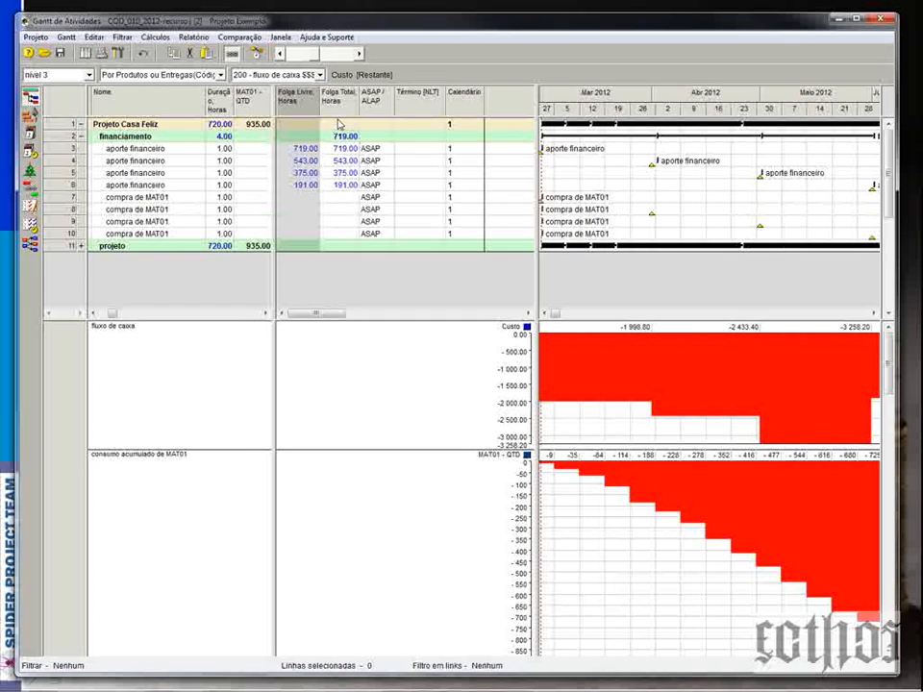
left_click_drag(534, 121, 364, 139)
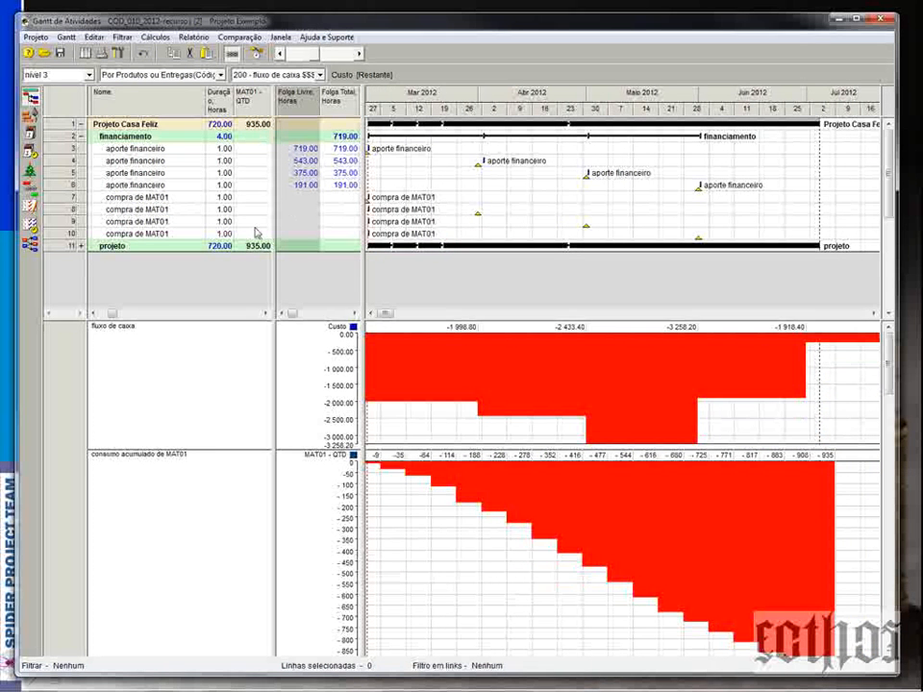
- Set the MAT01 - QTD of the first "compra de MAT01" activity to -250
left_click(252, 198)
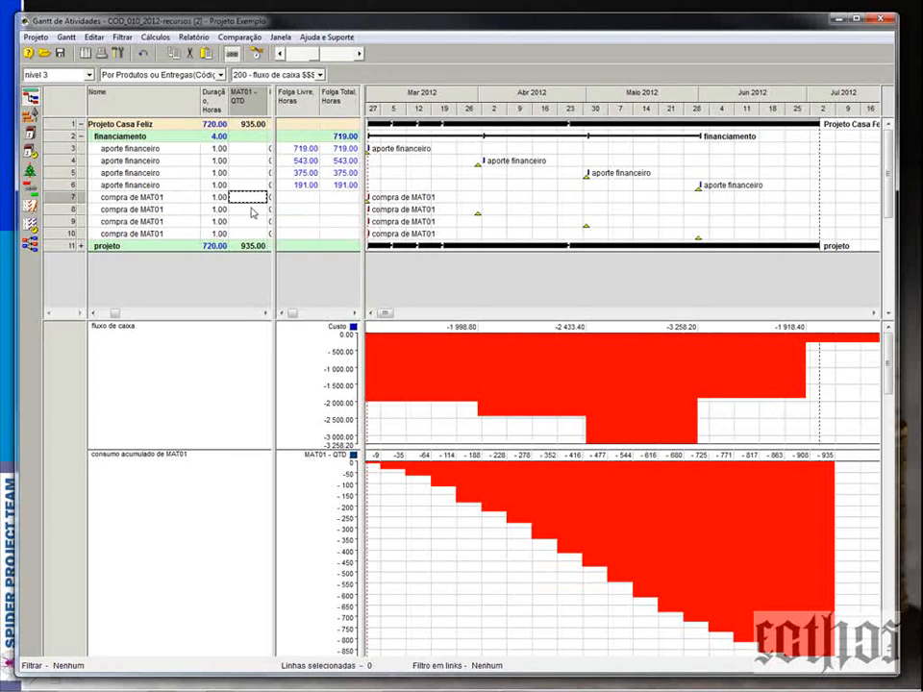
type("-250")
left_click(257, 208)
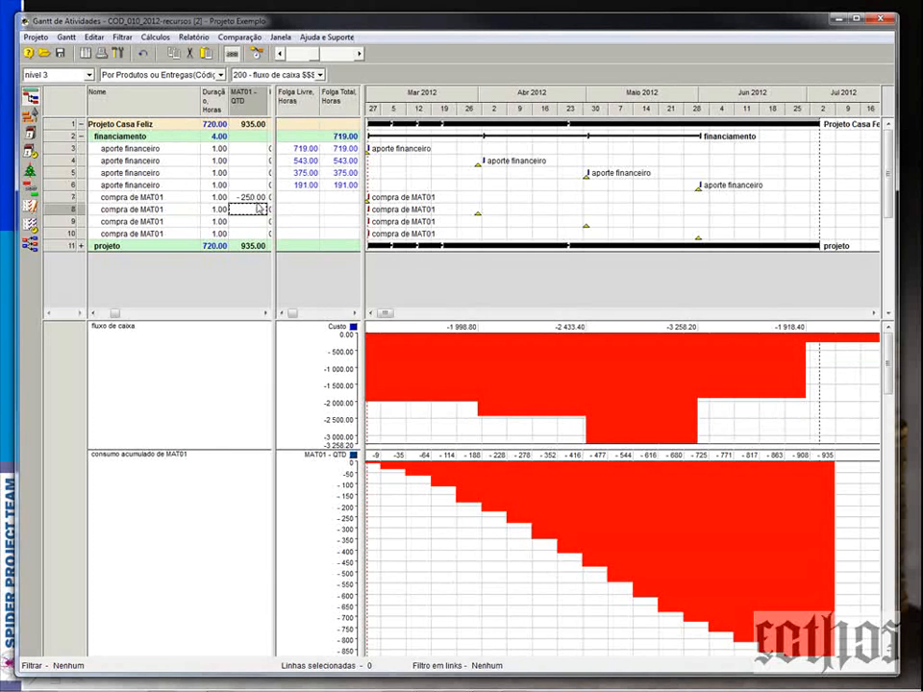
key("Up")
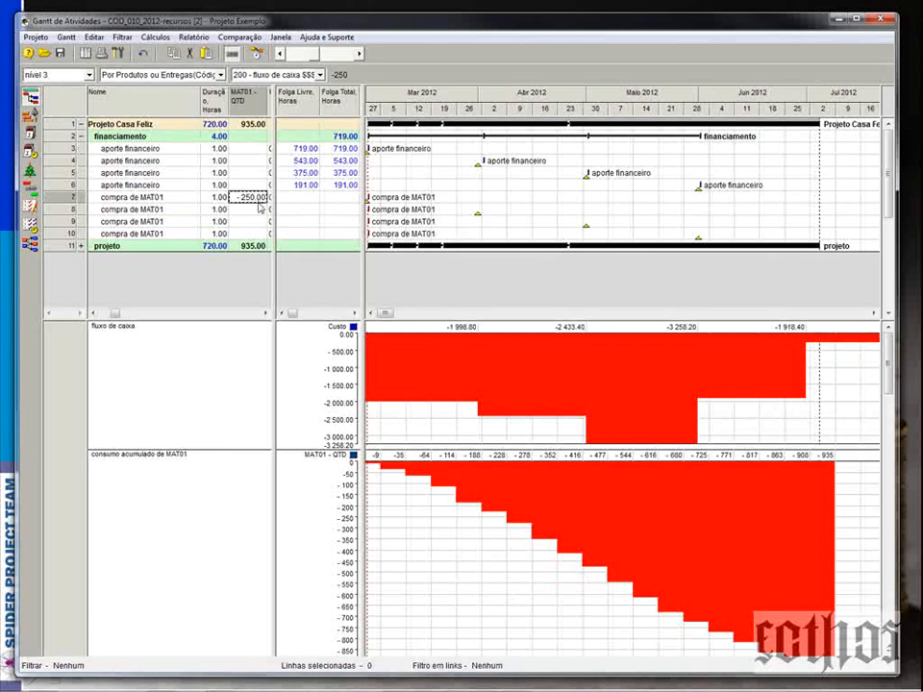
left_click(255, 211)
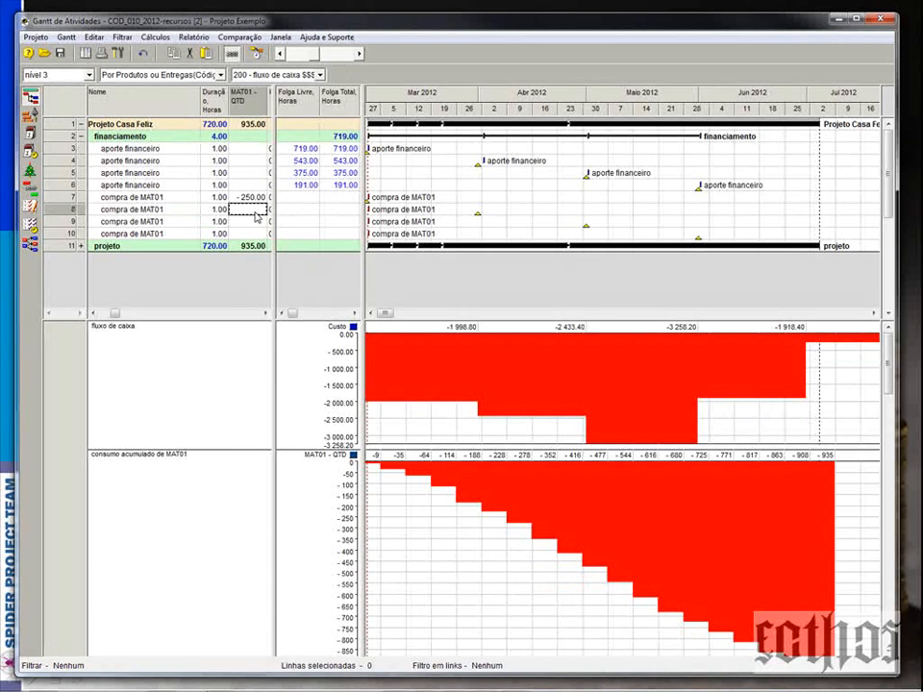
- Set the MAT01 - QTD of the remaining three "compra de MAT01" activities to -250
key("ctrl+v")
left_click(255, 222)
key("ctrl+v")
left_click(253, 233)
type("-250")
left_click(258, 221)
left_click(249, 177)
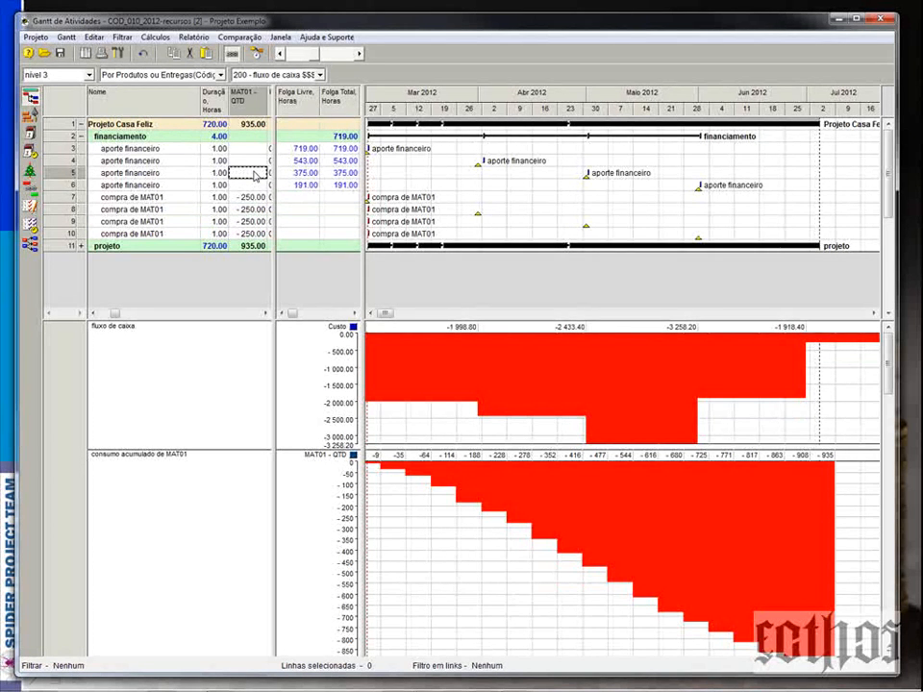
- Replace the Custo parameter of the "fluxo de caixa" diagram with the user-defined field MAT01 - QTD, non-cumulative
right_click(518, 342)
left_click(541, 352)
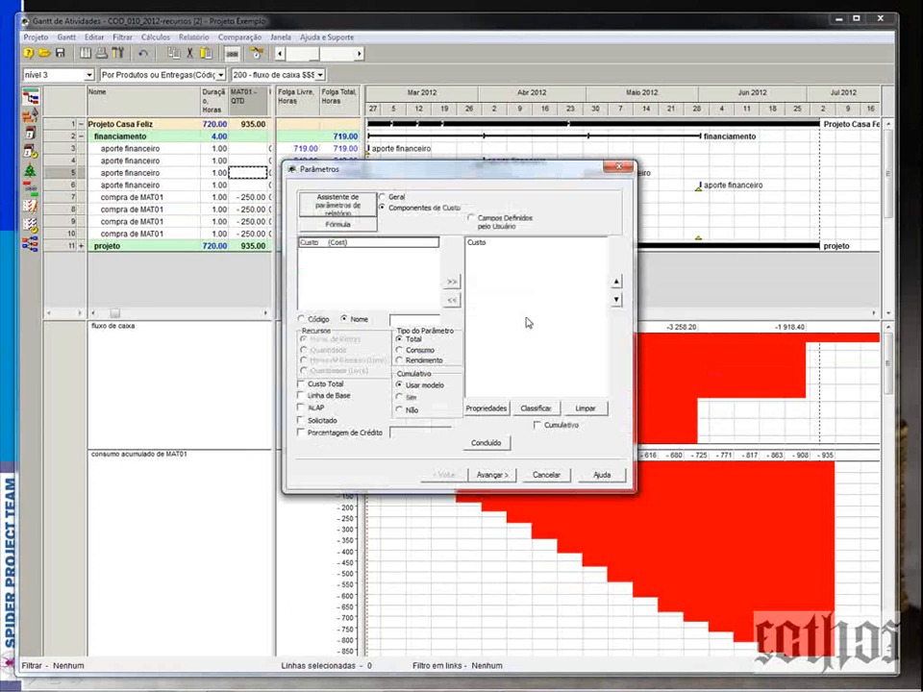
left_click(471, 219)
left_click(433, 286)
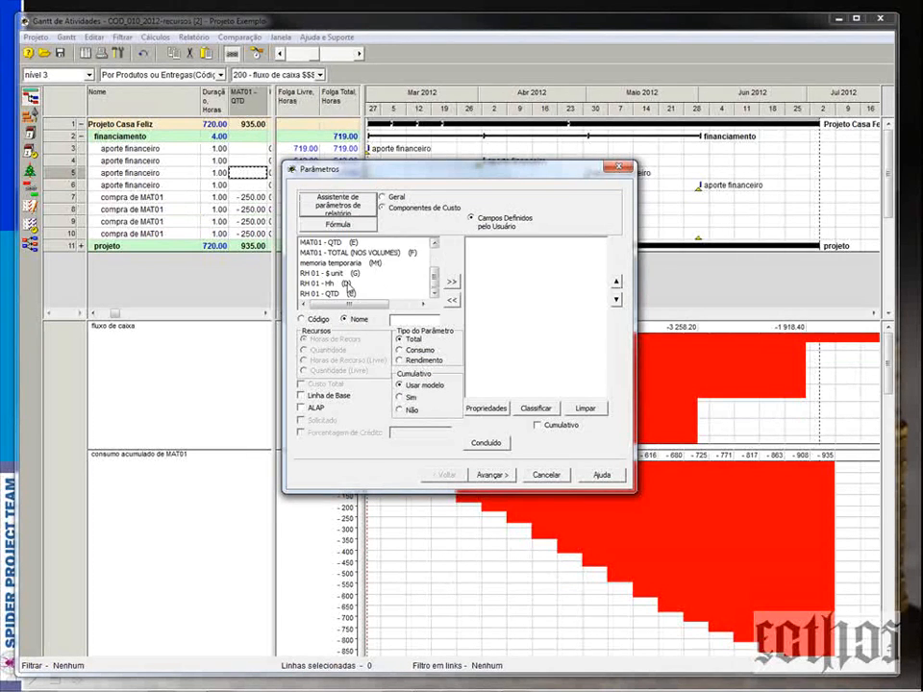
left_click(325, 242)
left_click(451, 281)
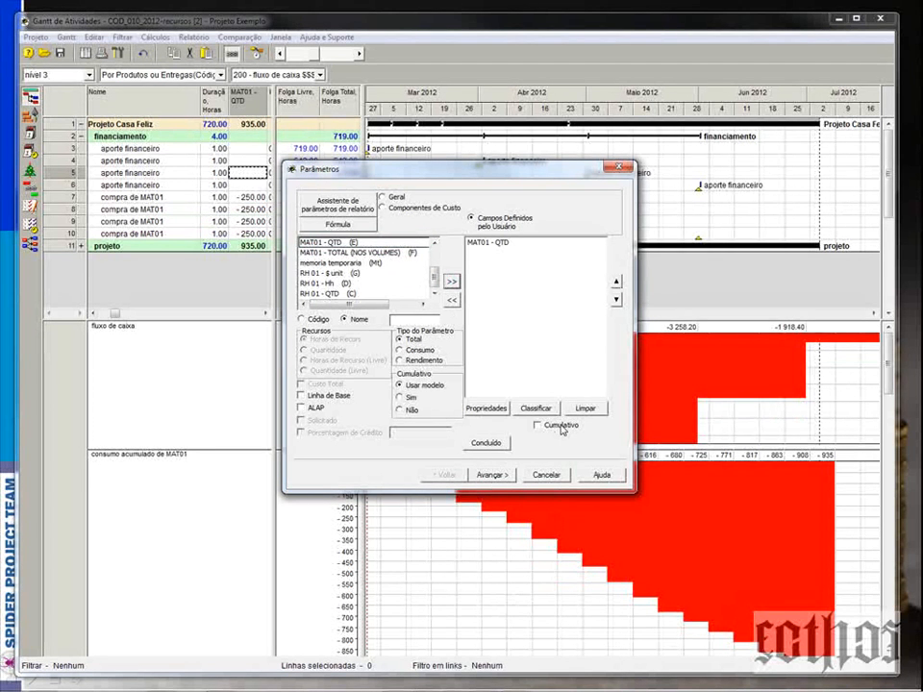
left_click(491, 475)
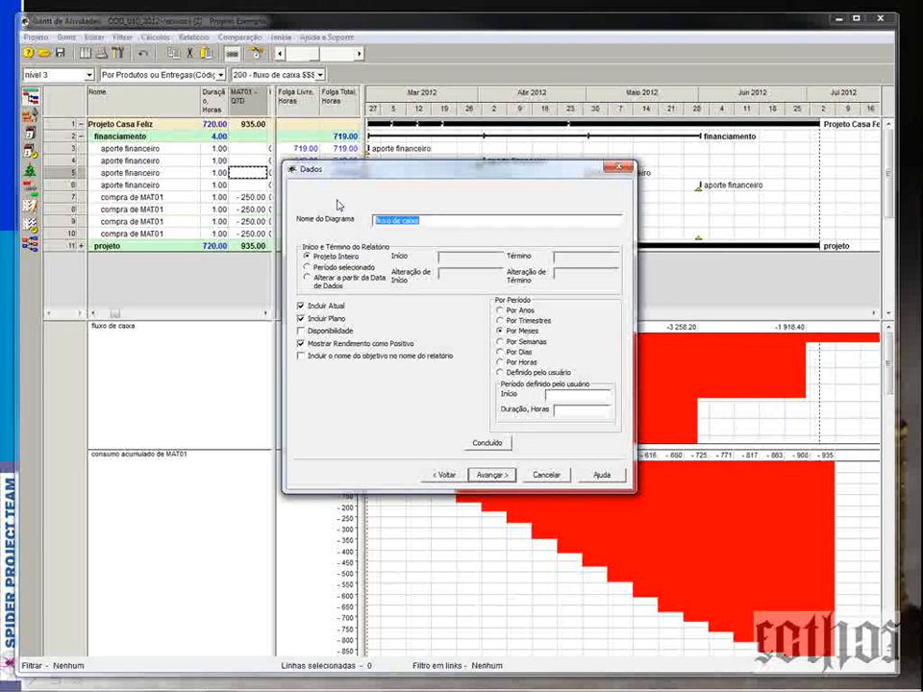
- Name the diagram "aporte de MAT01", keeping the monthly period
type("v")
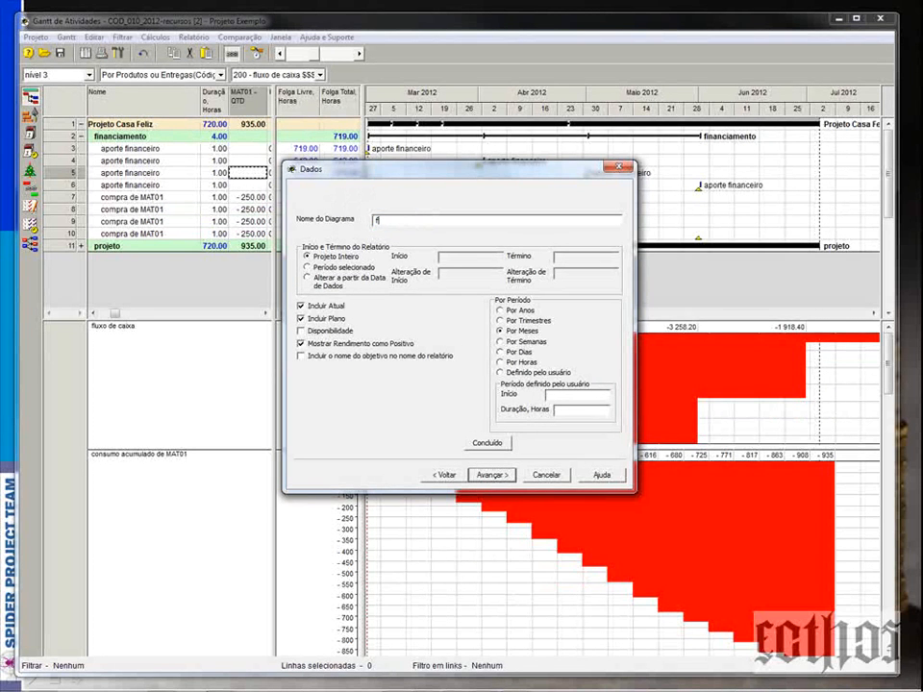
key("BackSpace")
type("aporte de MAT01")
left_click(490, 475)
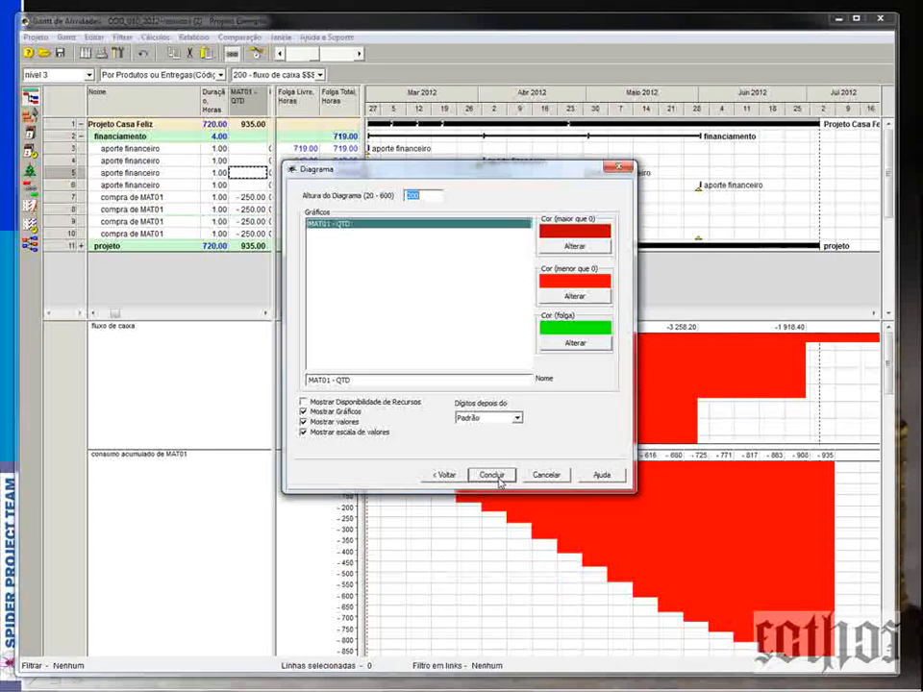
- Set the diagram's colour for values above zero to dark blue and its decimals to 0, and finish the setup
left_click(567, 246)
left_click_drag(82, 14, 335, 84)
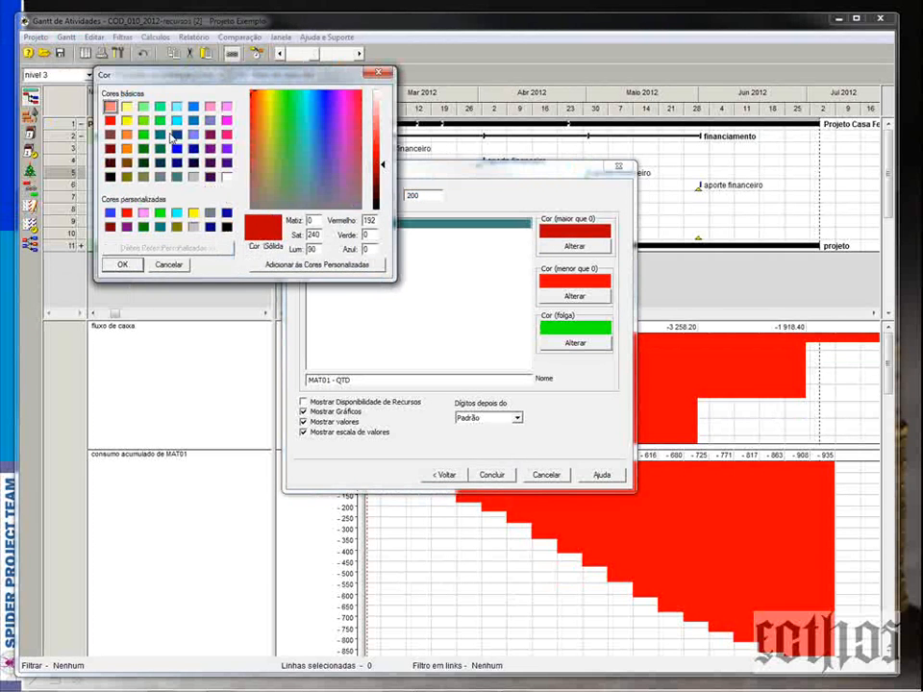
left_click(177, 134)
left_click(126, 266)
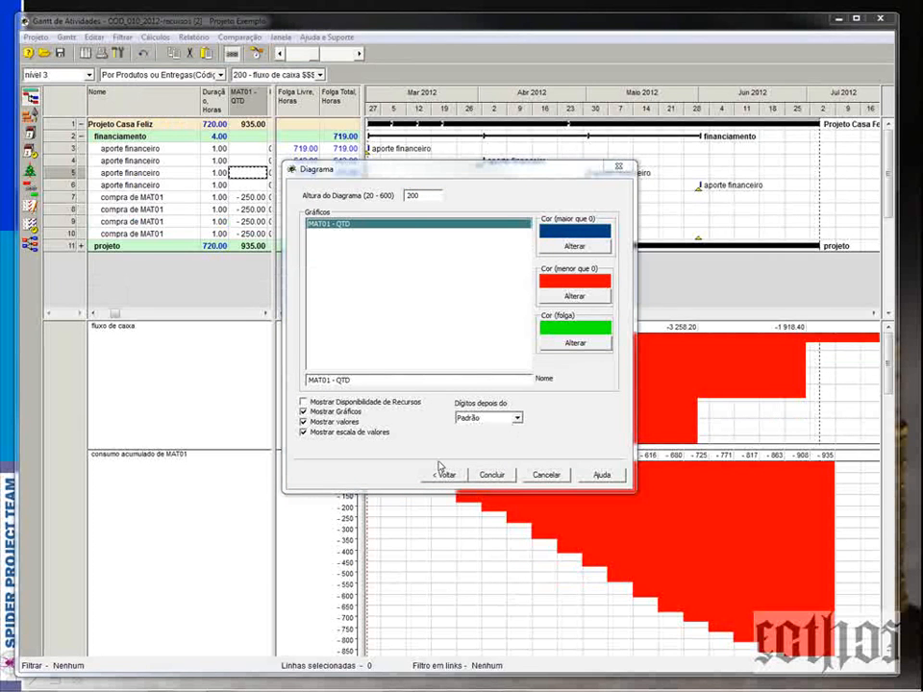
left_click(498, 419)
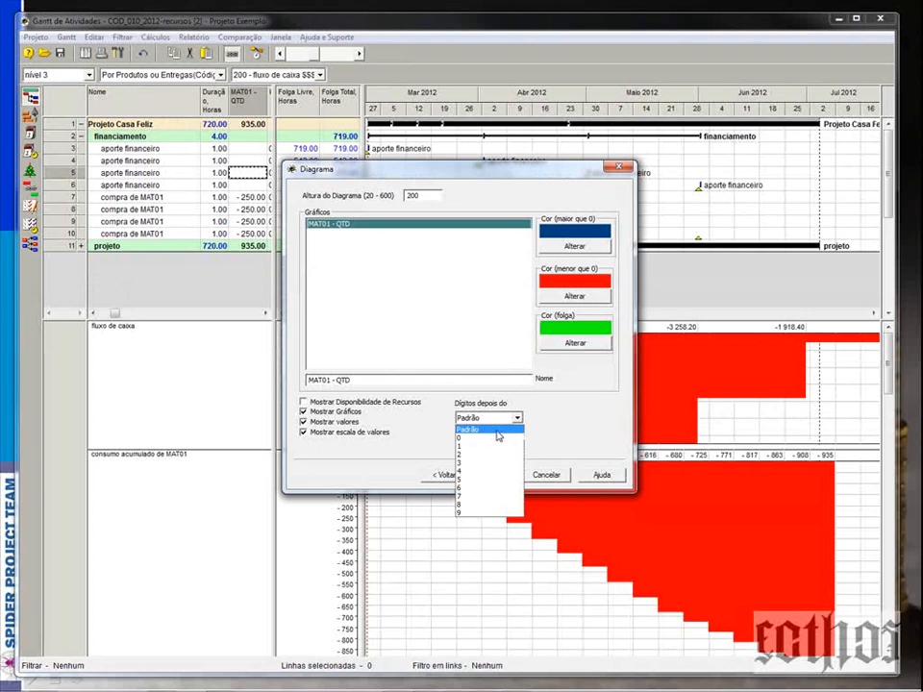
left_click(495, 437)
left_click(490, 476)
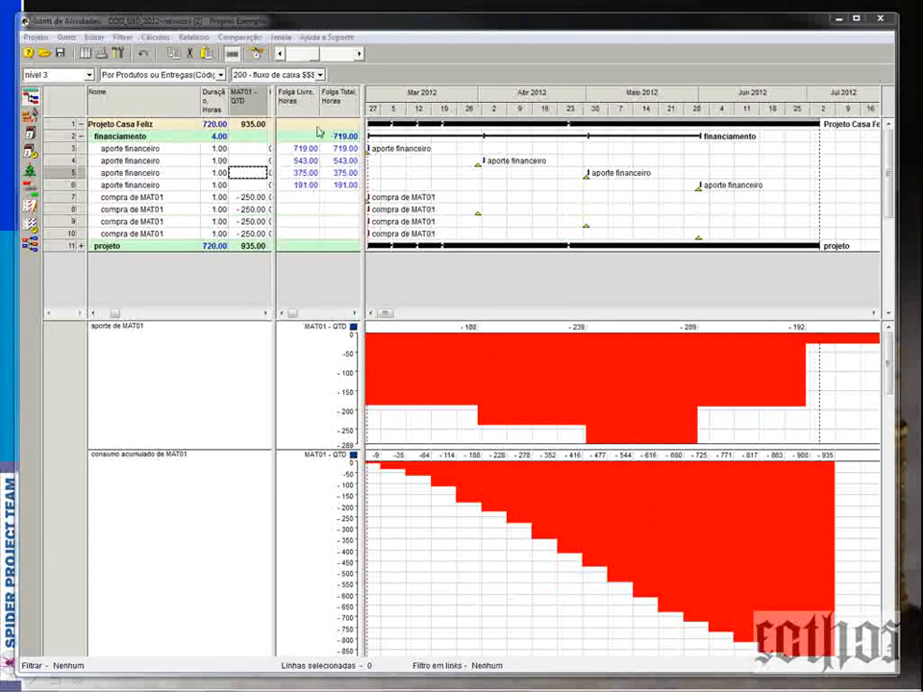
- Compress the Gantt time scale and check the MAT01 - QTD values of the four "compra de MAT01" activities
left_click(280, 54)
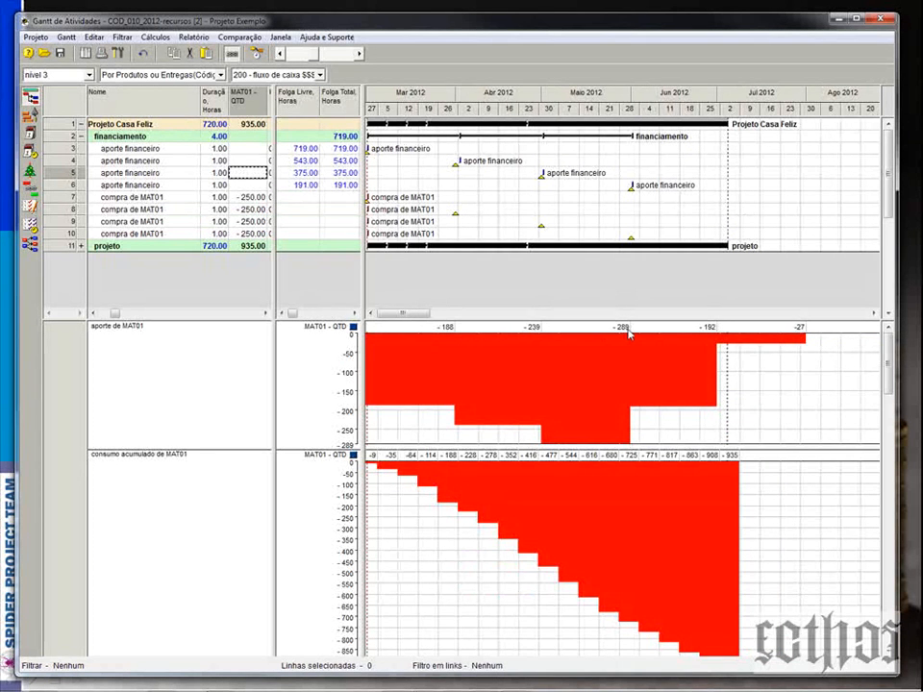
left_click(258, 198)
left_click(253, 210)
left_click(251, 222)
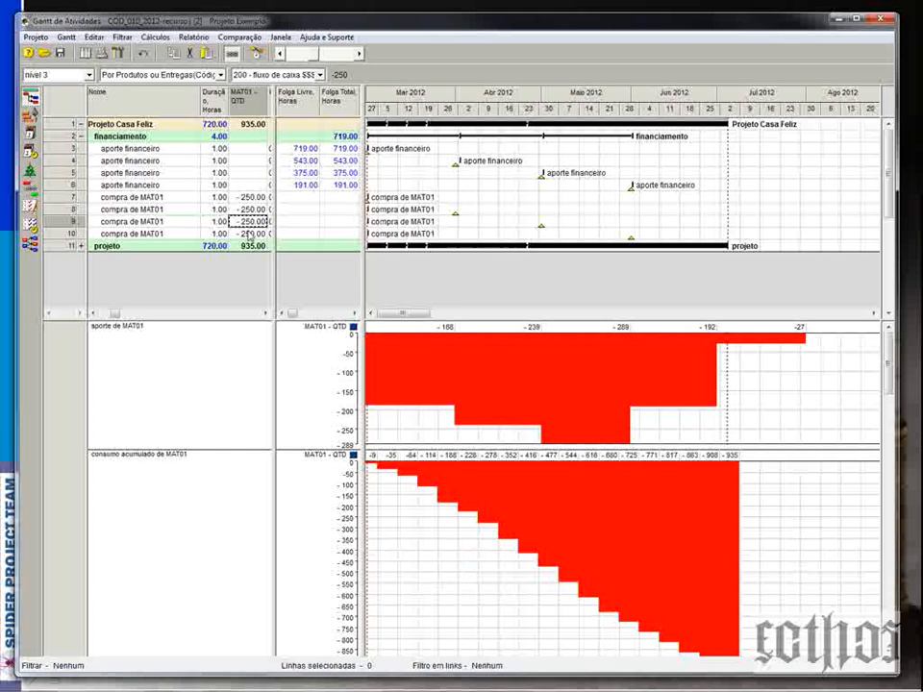
left_click(249, 234)
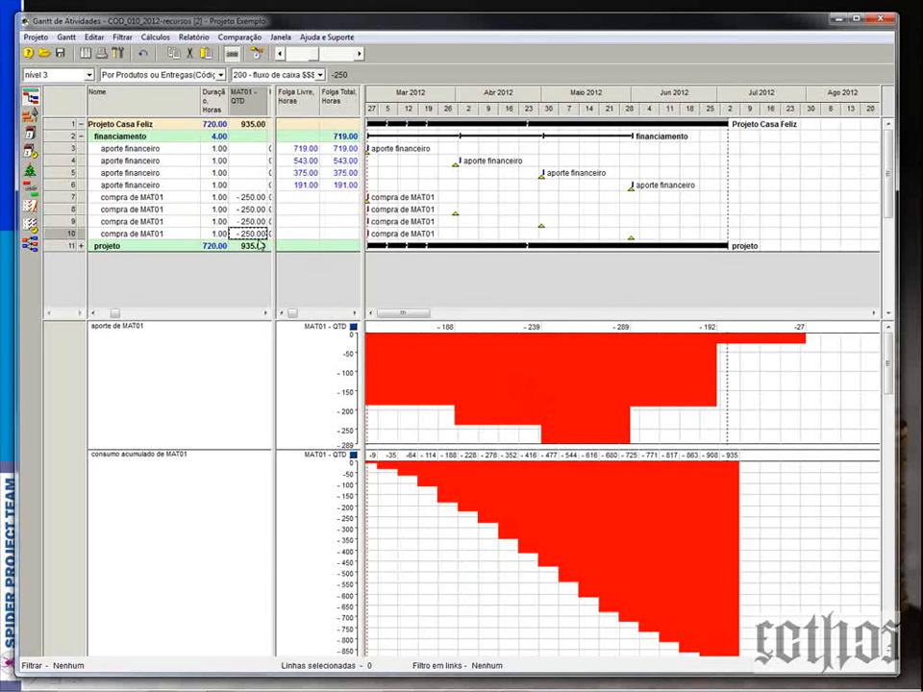
right_click(533, 356)
left_click(547, 374)
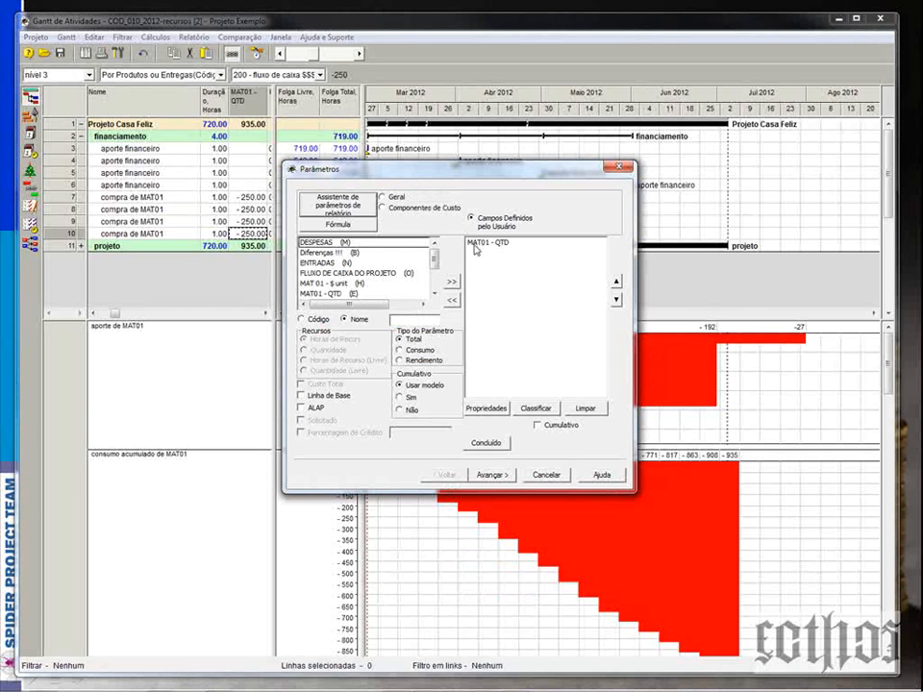
left_click(536, 424)
left_click(616, 166)
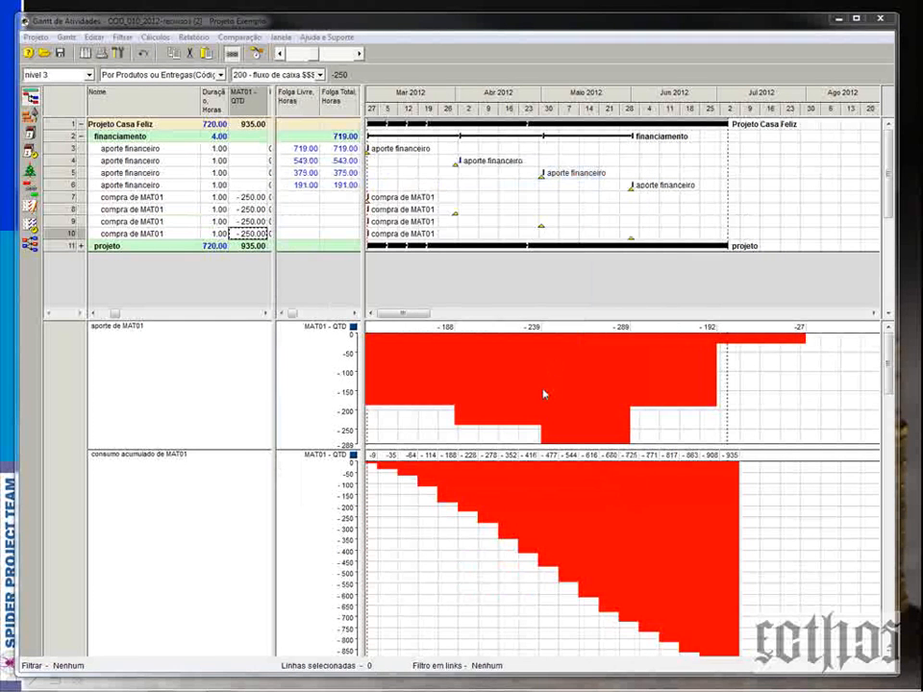
- Delete the "aporte de MAT01" diagram
right_click(549, 394)
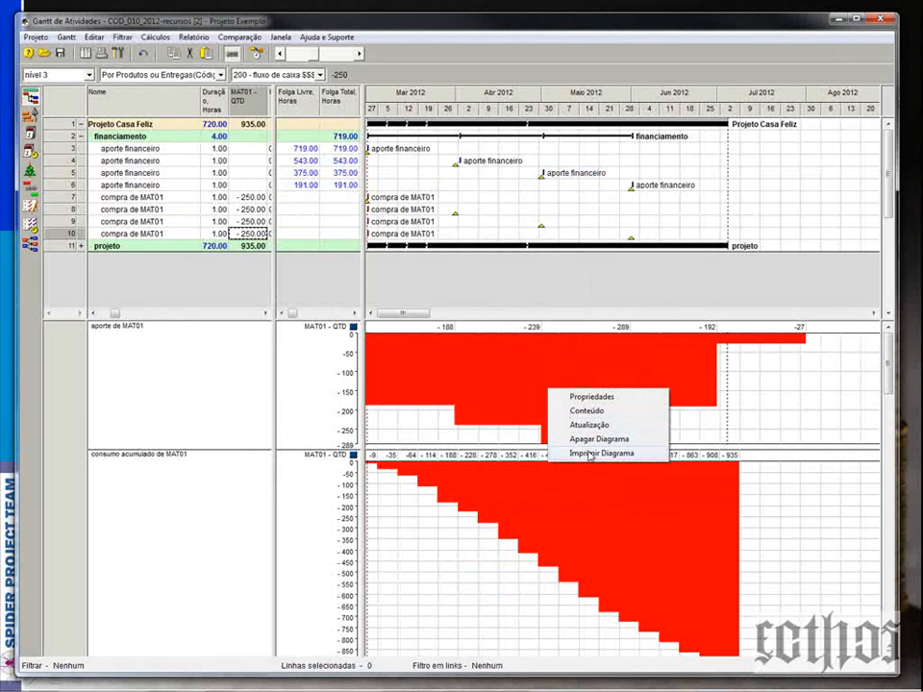
left_click(598, 439)
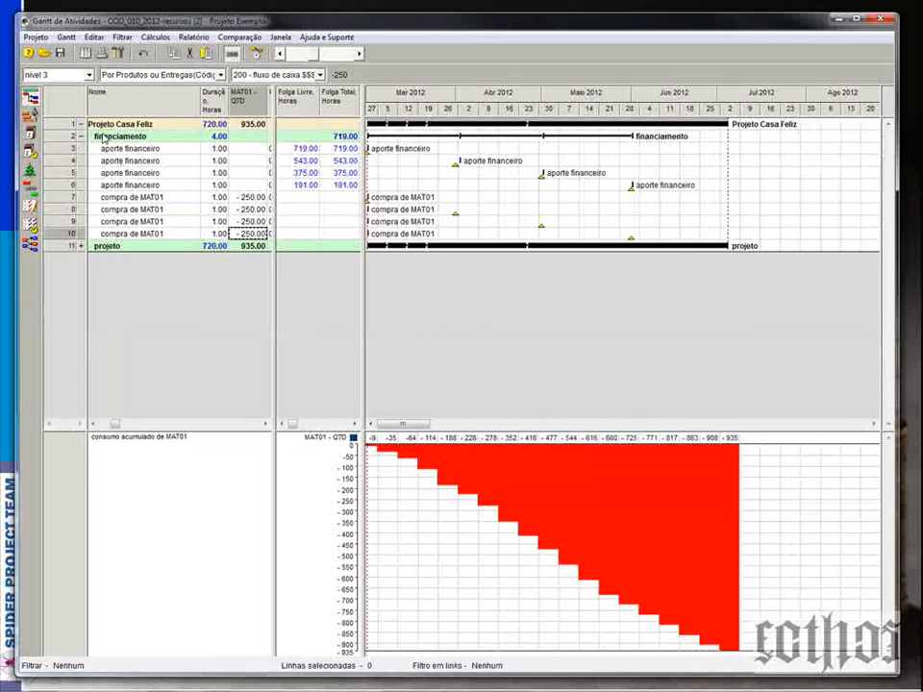
- Start a new general diagram for the whole project using the user-defined field MAT01 - QTD as a cumulative parameter
right_click(65, 126)
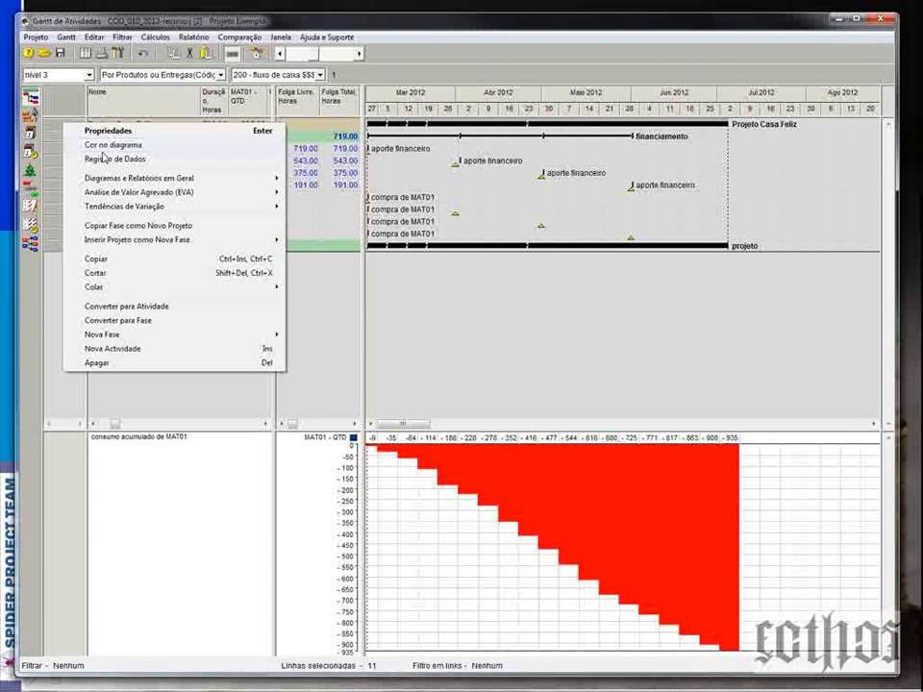
mouse_move(116, 179)
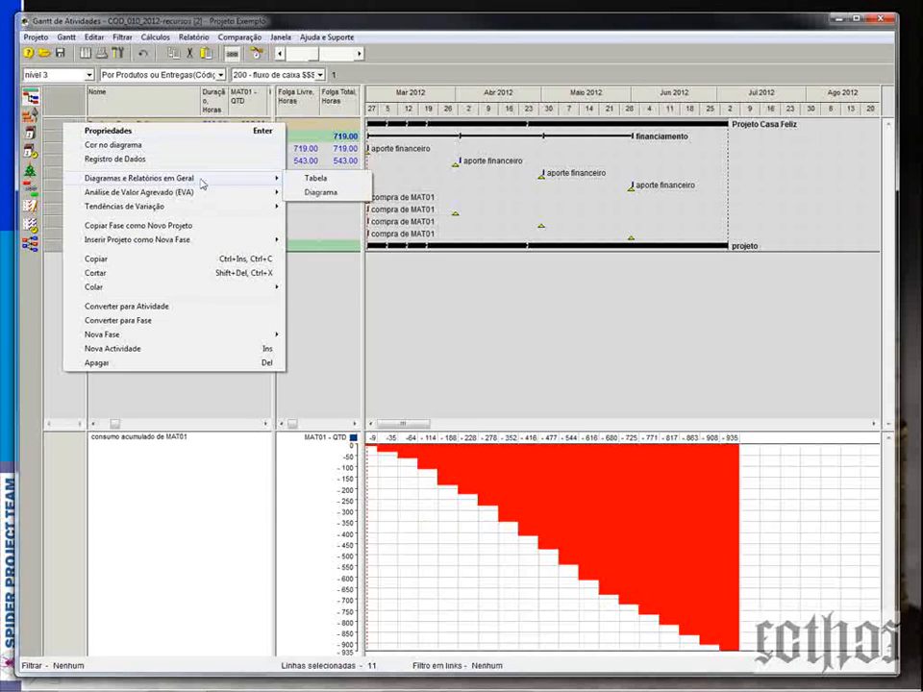
left_click(331, 193)
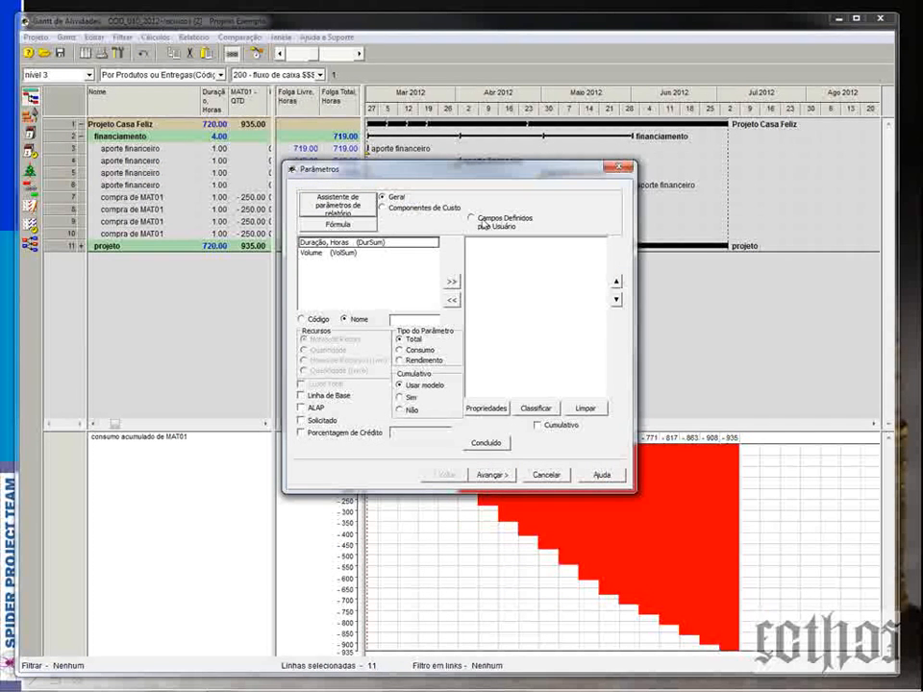
left_click(483, 227)
scroll(362, 276, "down", 2)
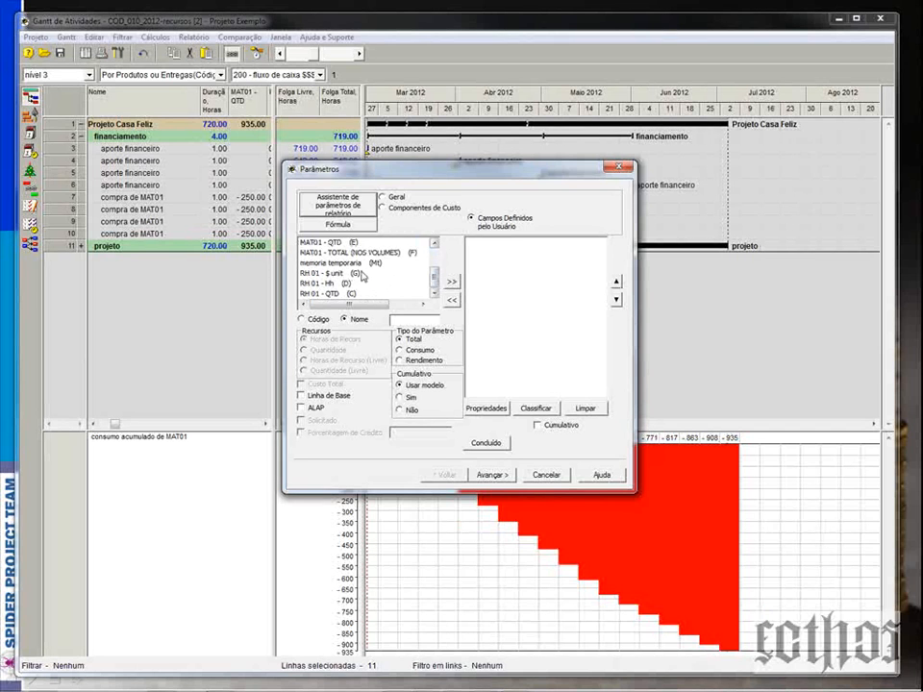
left_click(327, 242)
left_click(451, 282)
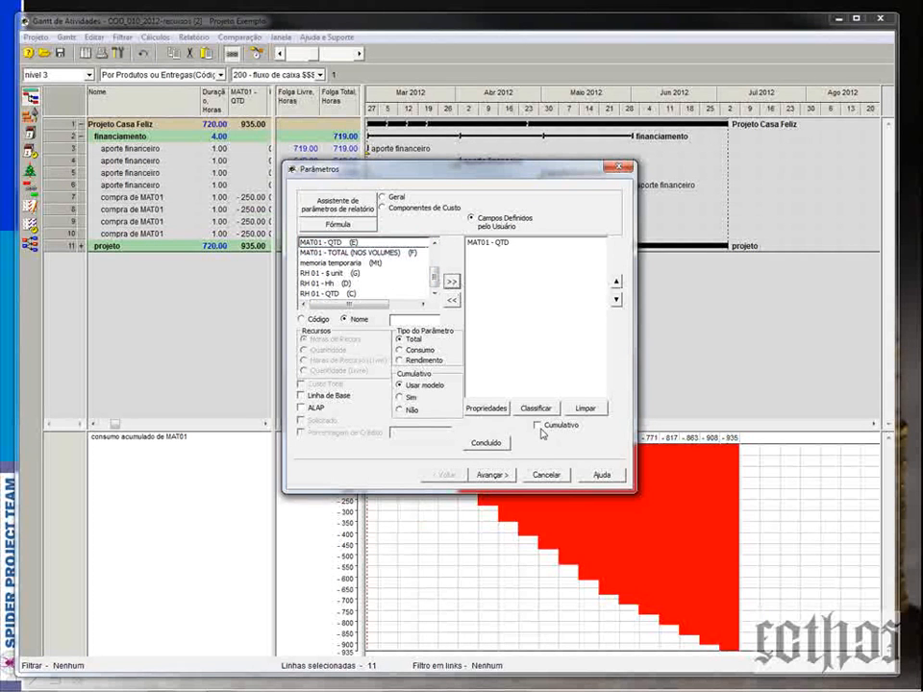
left_click(538, 425)
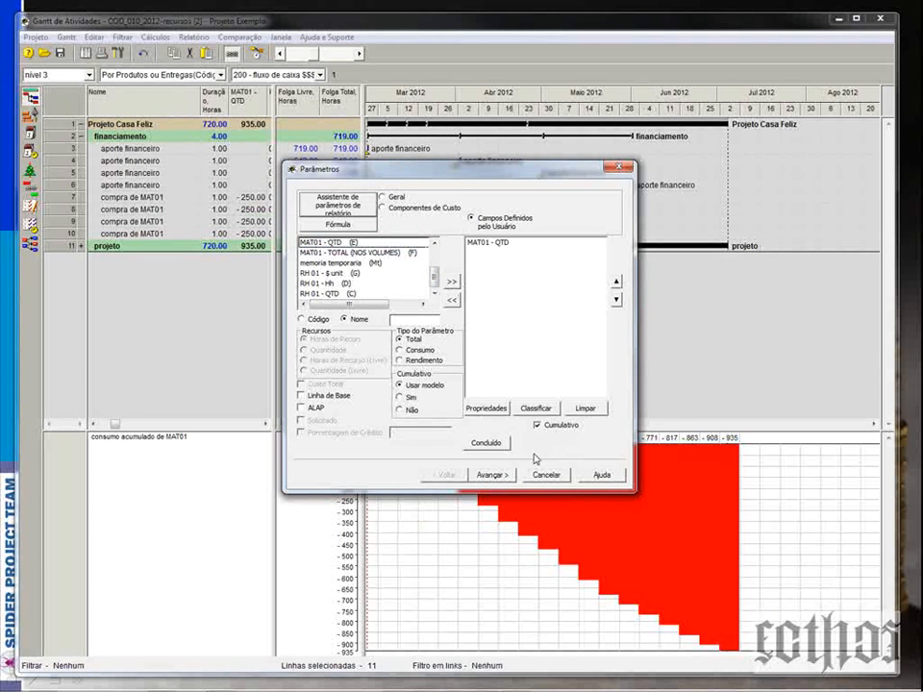
left_click(492, 475)
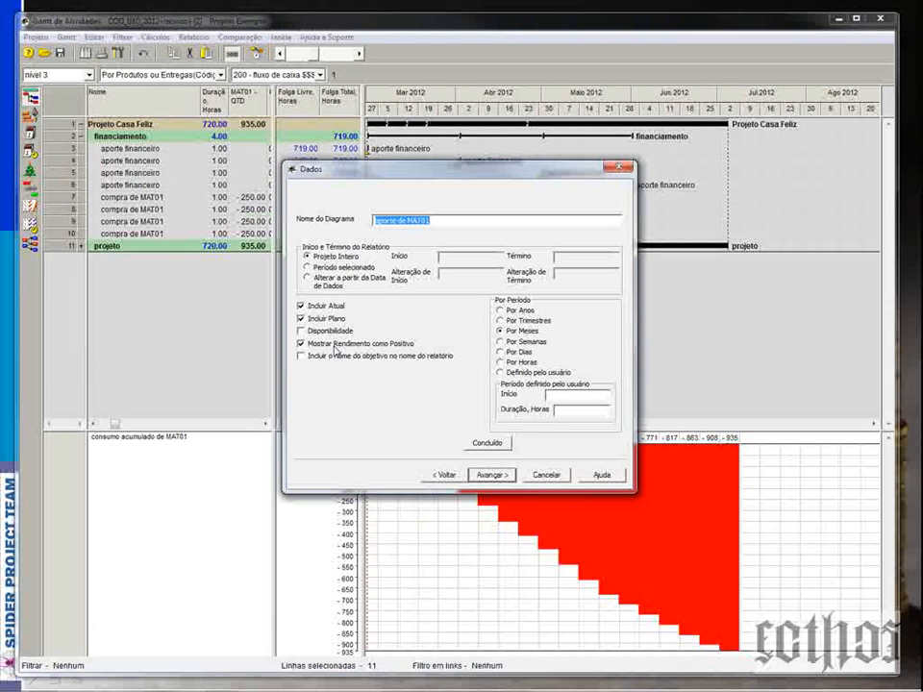
- Replace the word "aporte" in the new diagram's name with "fluxo", keeping the monthly period
left_click(385, 220)
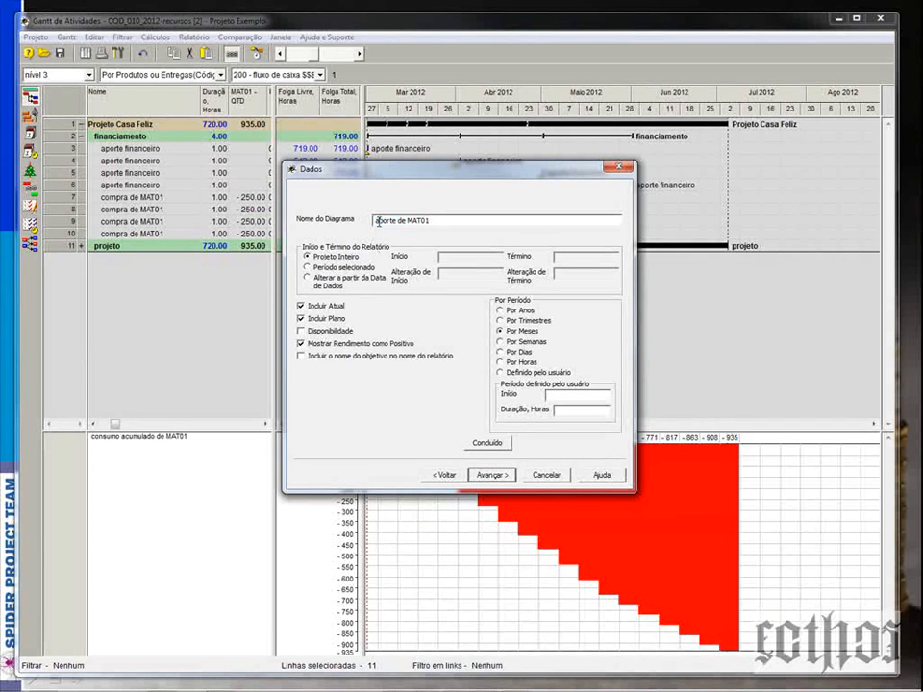
double_click(386, 220)
type("fluxo")
left_click(491, 475)
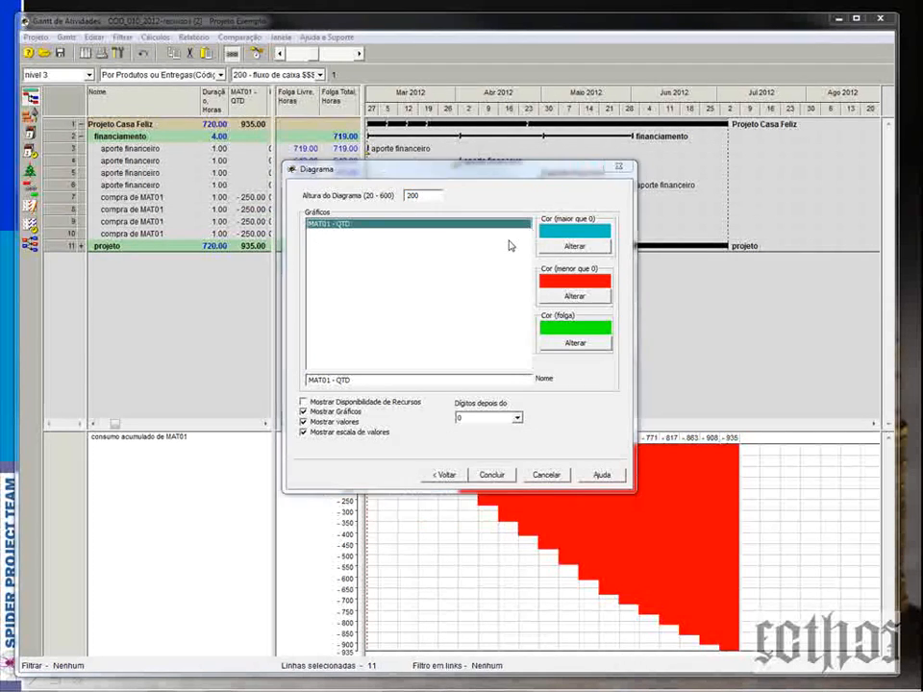
- Set the new diagram's colour for values above zero to bright blue and finish creating it
left_click(574, 247)
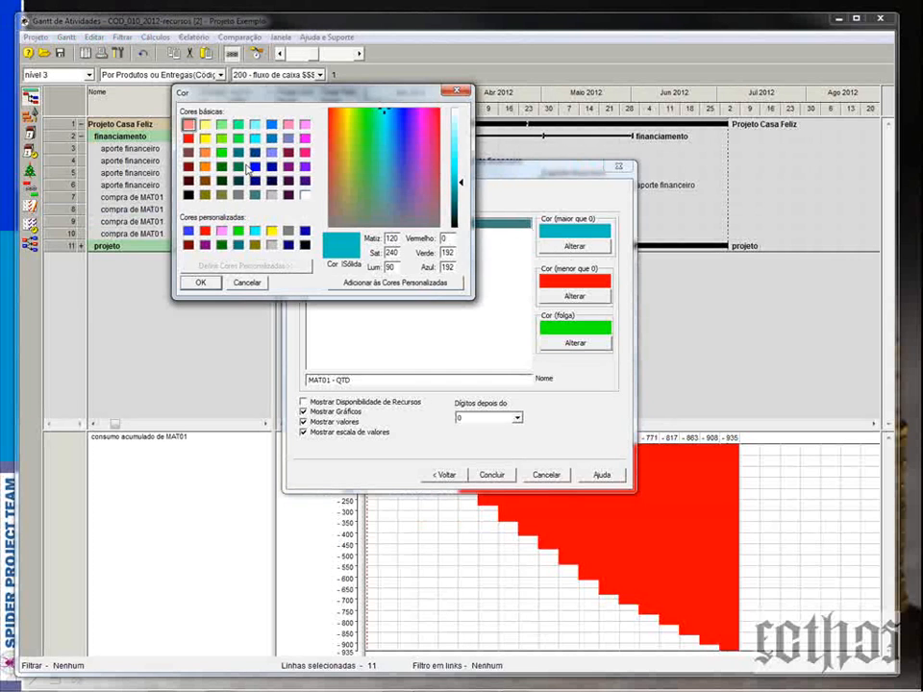
left_click(254, 166)
left_click(200, 281)
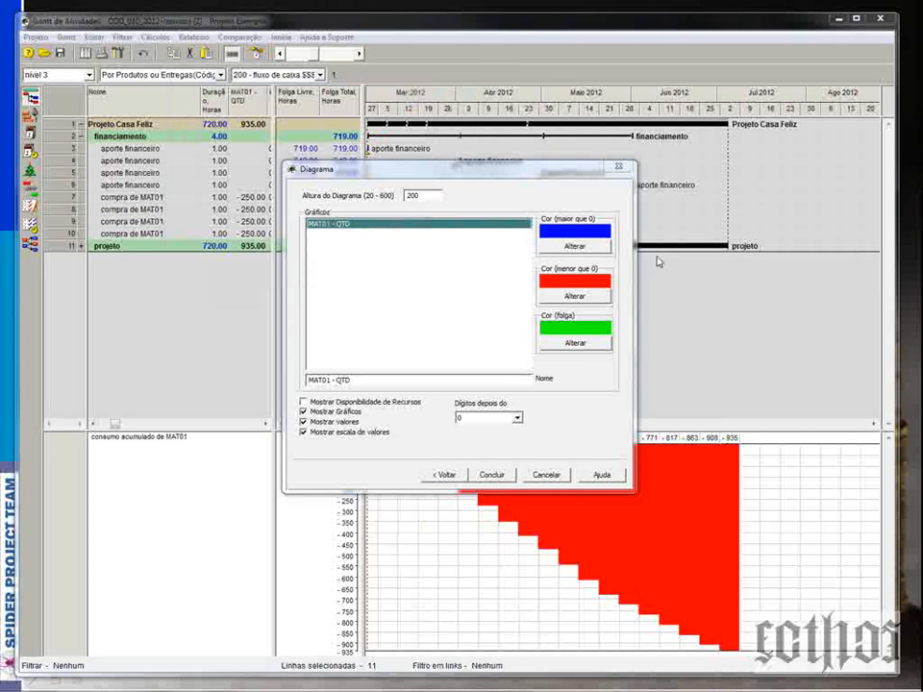
left_click(491, 474)
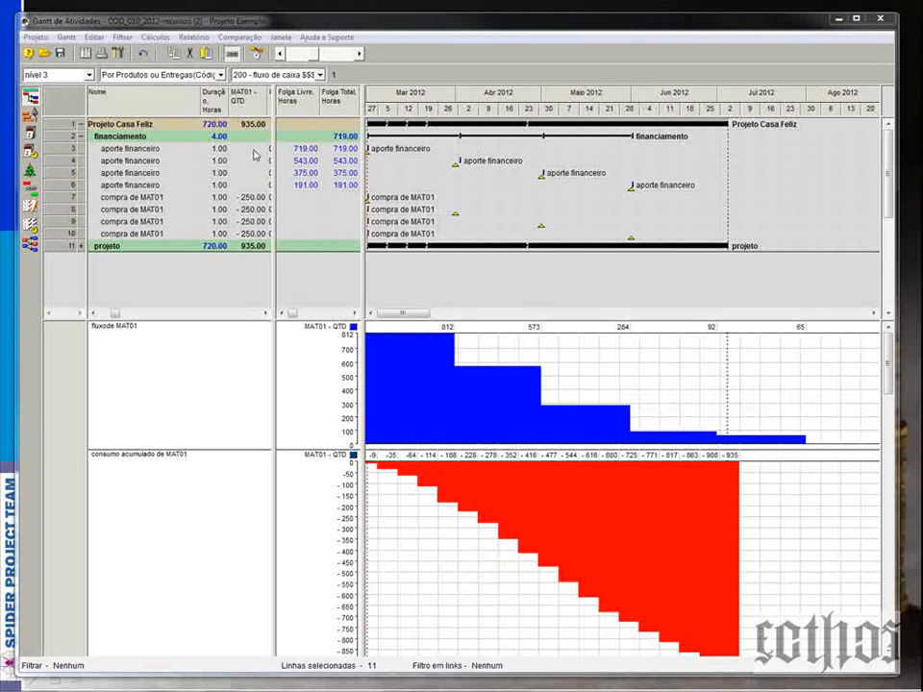
- Recalculate the project schedule so the "compra de MAT01" activities move to their dates and the diagrams update
left_click(252, 200)
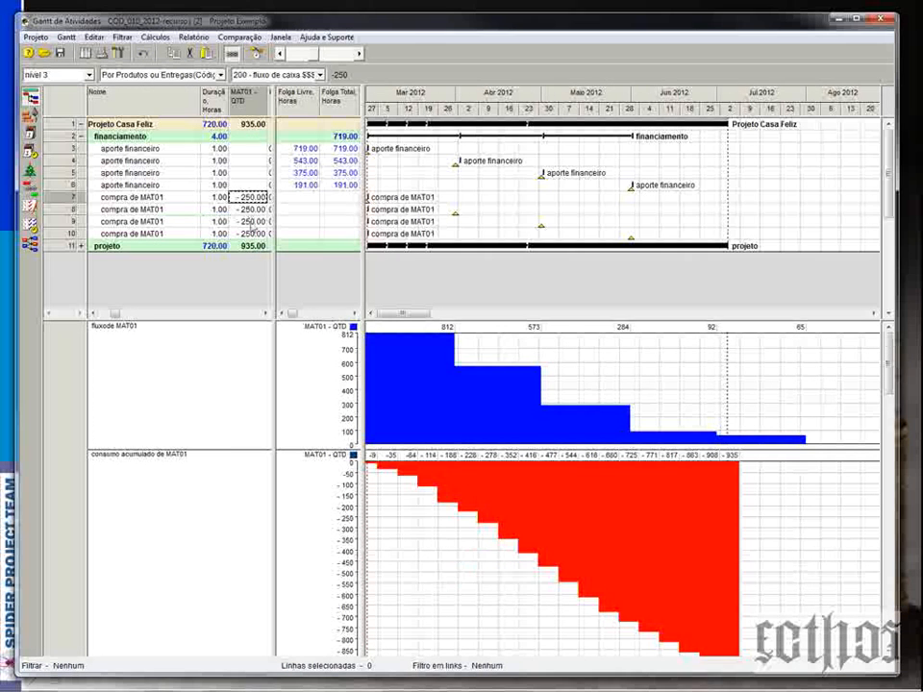
left_click(256, 52)
left_click(600, 574)
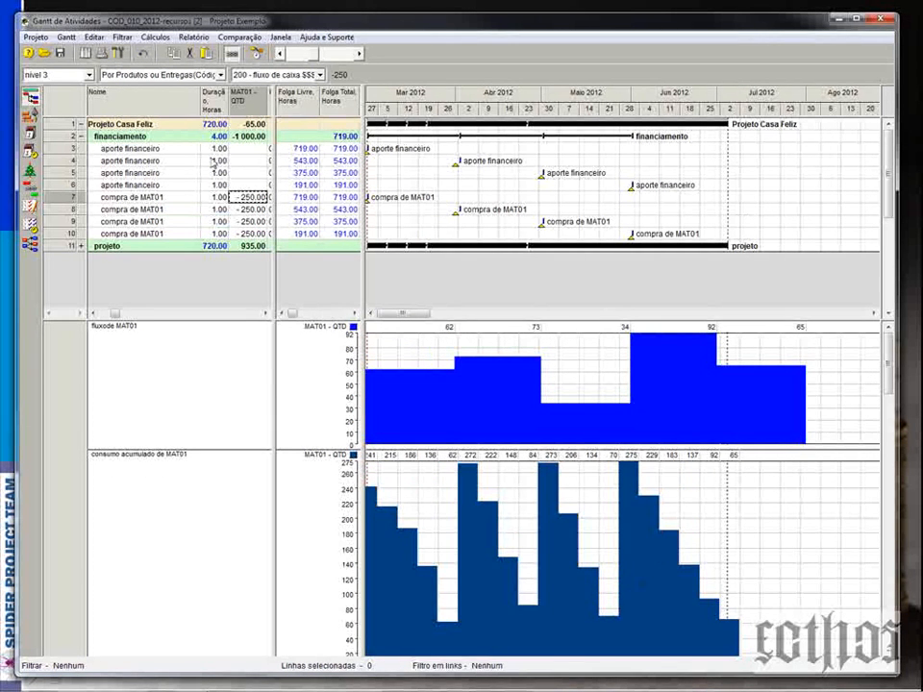
- Compare the MAT01 - QTD totals of the whole project, the projeto phase and the financiamento phase
left_click(249, 125)
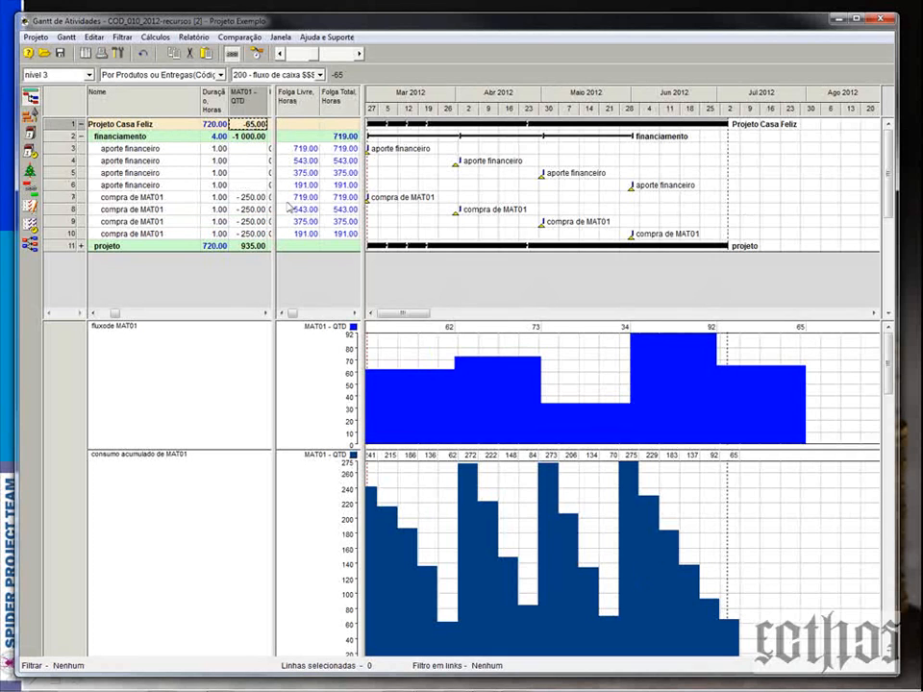
left_click(252, 248)
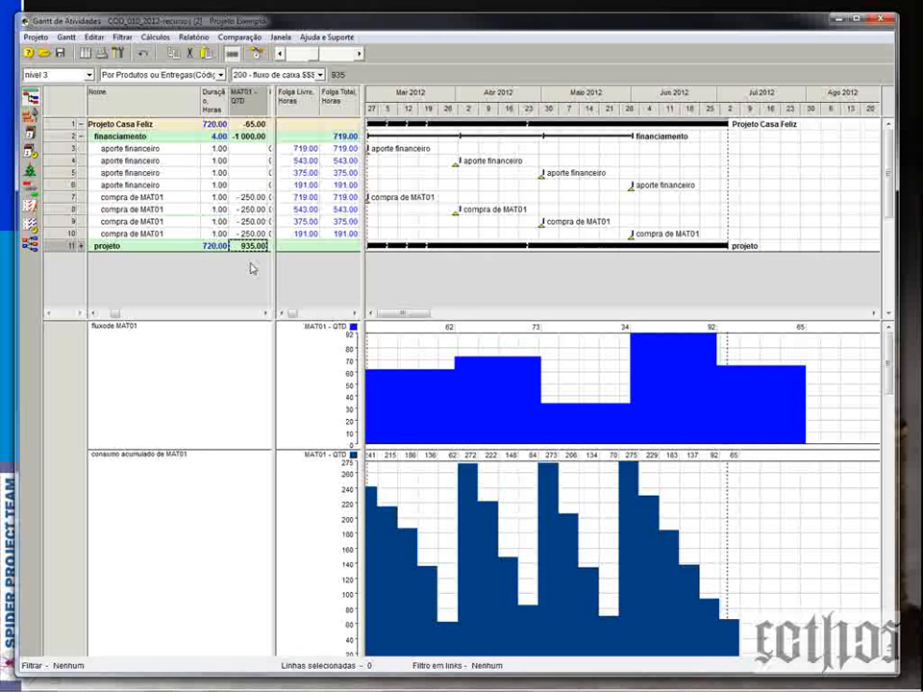
left_click(244, 140)
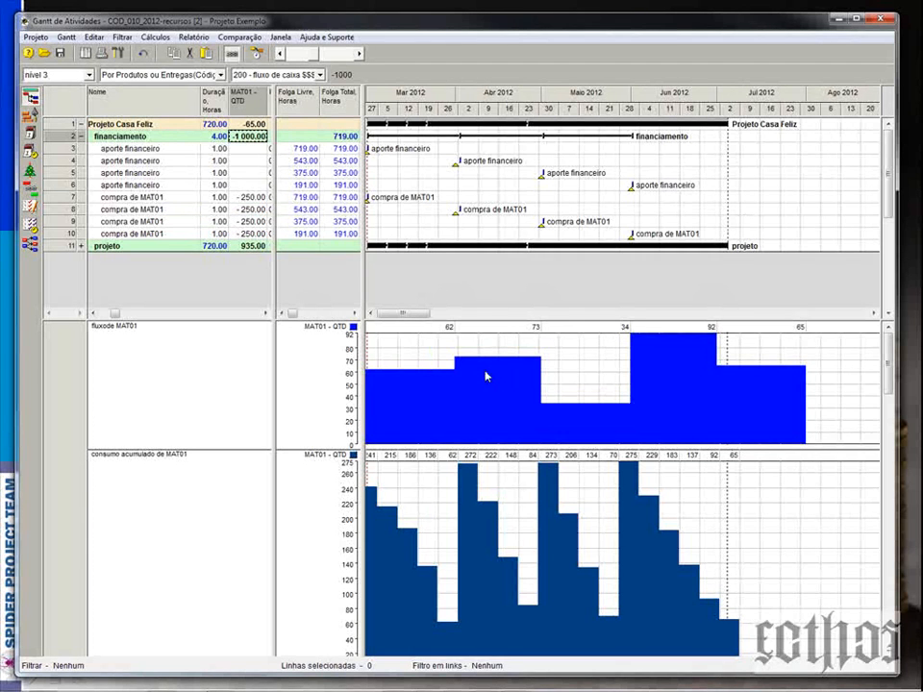
- Change the "fluxode MAT01" diagram's reporting period to weekly and finish its setup
right_click(420, 349)
left_click(424, 365)
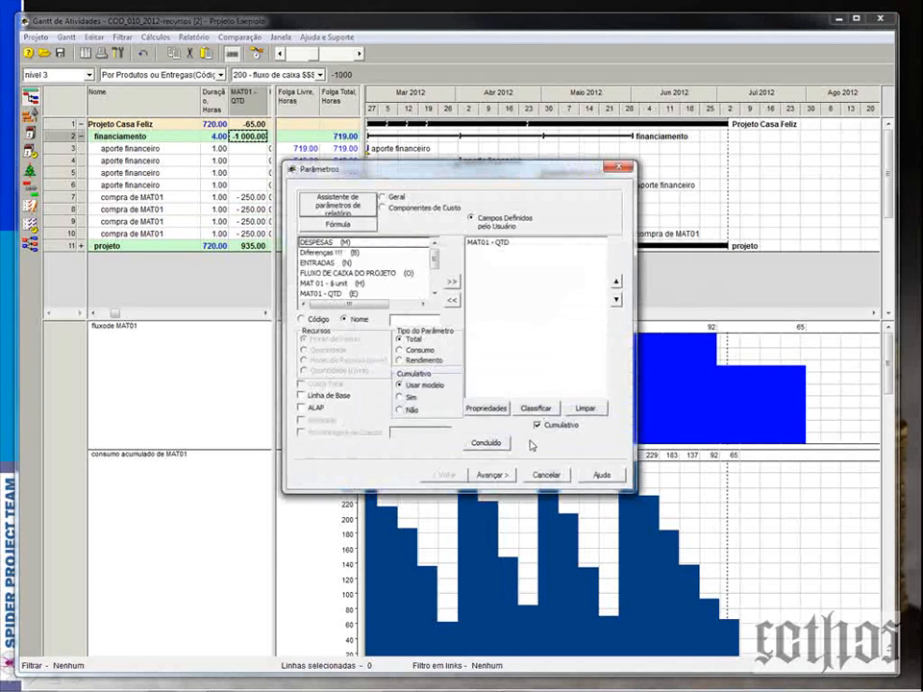
left_click(492, 474)
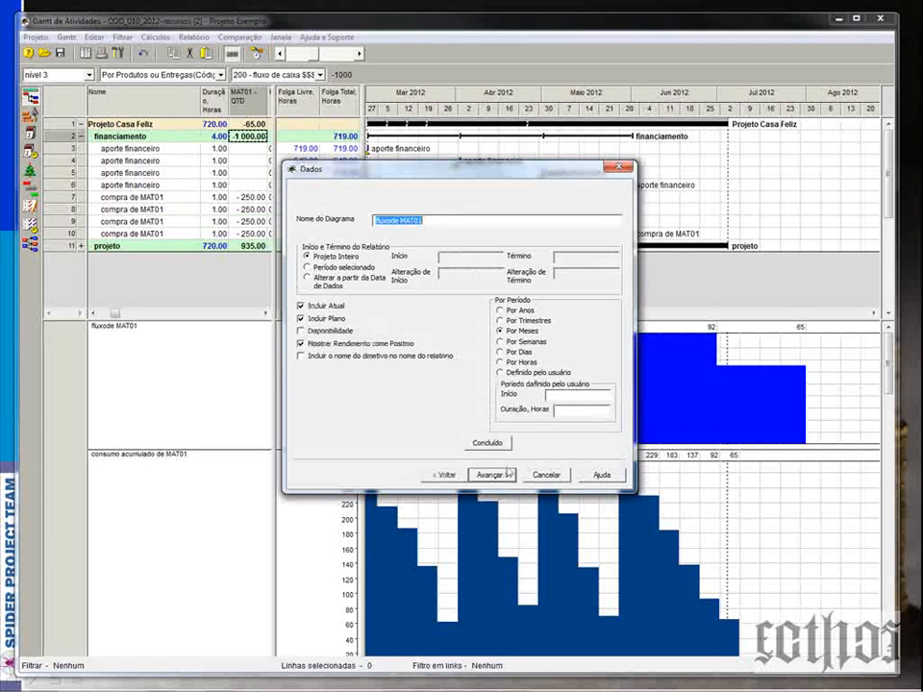
left_click(512, 342)
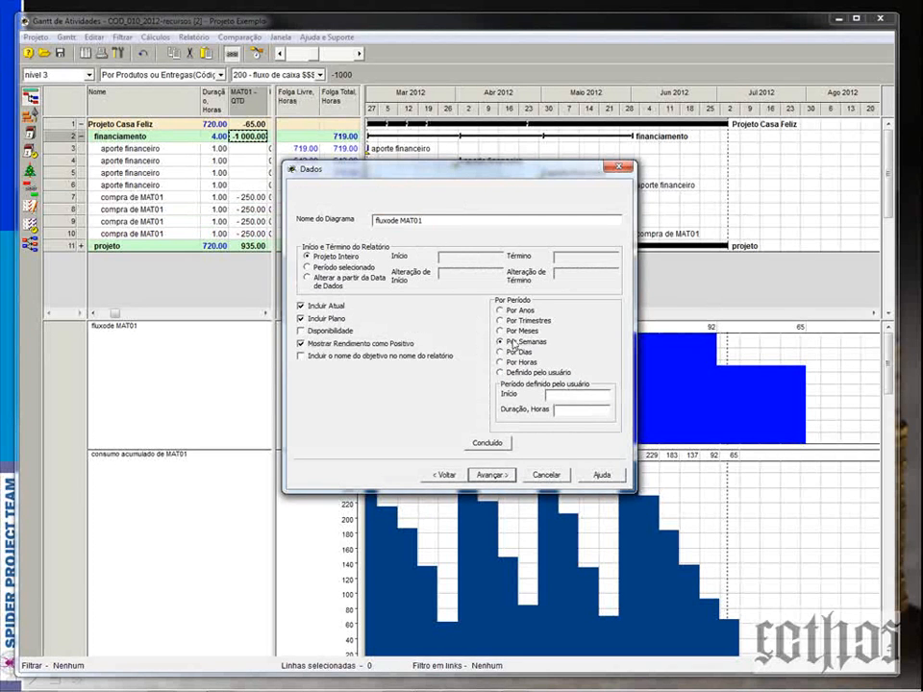
mouse_move(495, 167)
left_mouse_down()
mouse_move(167, 388)
mouse_move(500, 158)
left_mouse_up()
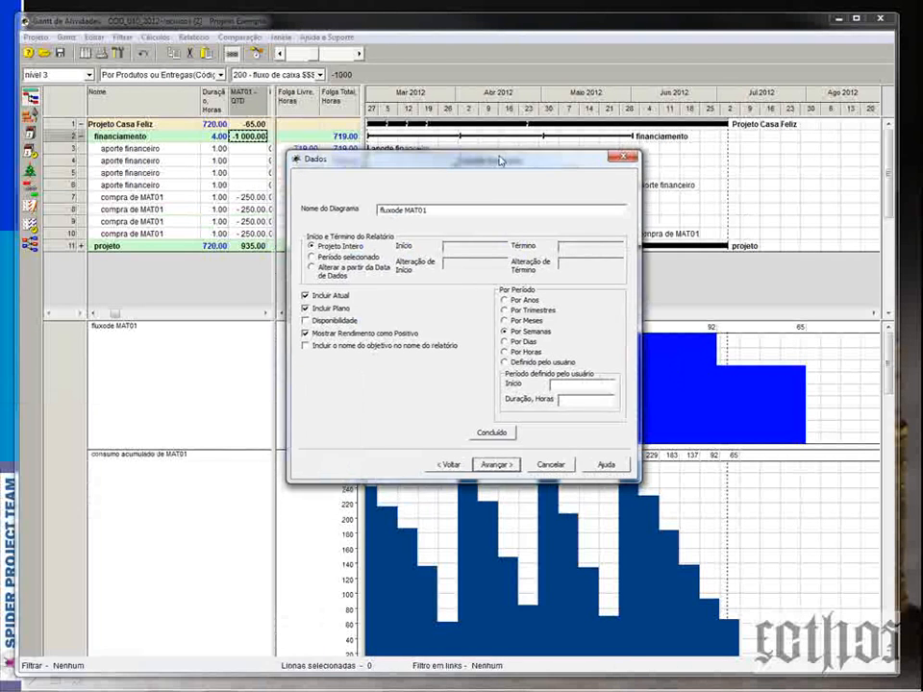
left_click(497, 466)
left_click(497, 465)
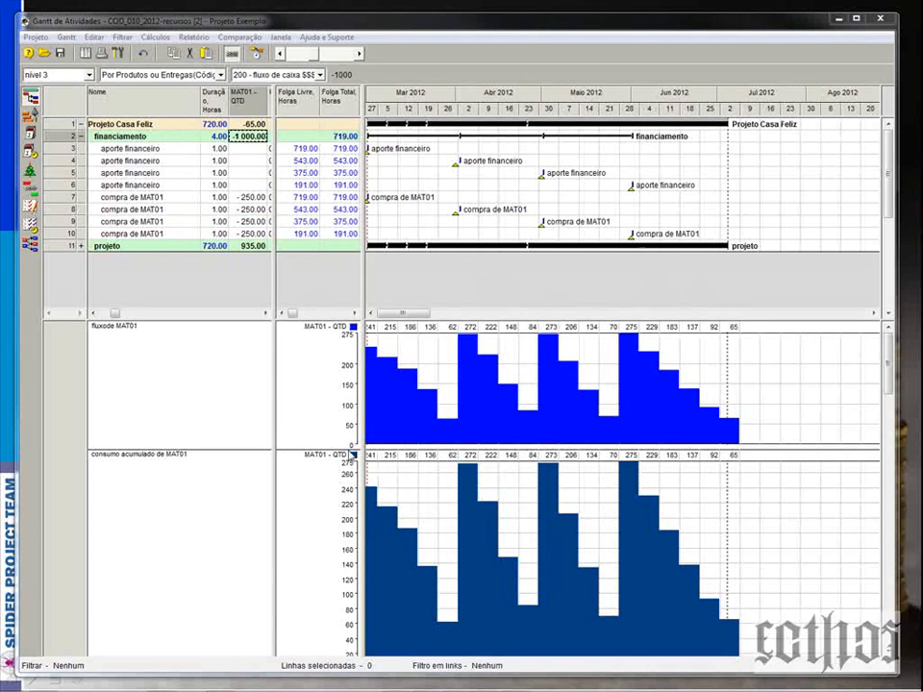
- Review the parameters and data settings of the "fluxode MAT01" diagram without changing them
left_click(163, 198)
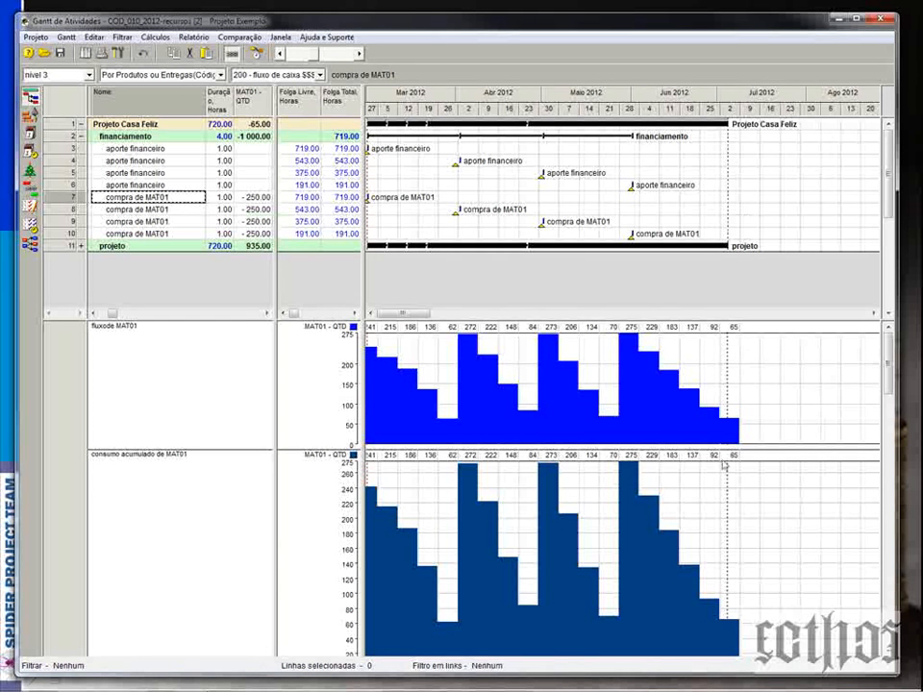
right_click(421, 368)
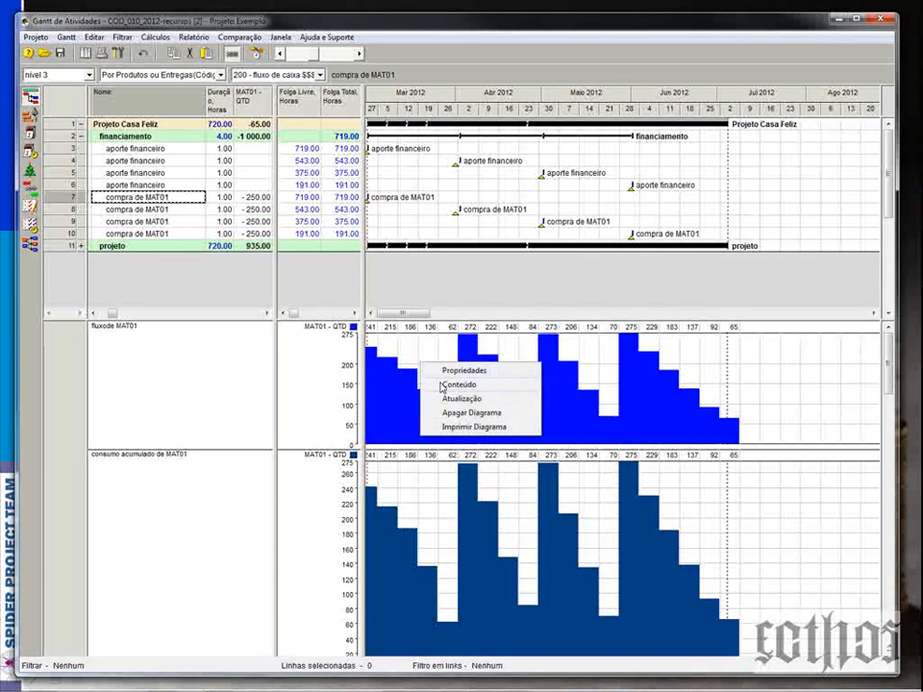
left_click(439, 385)
left_click(493, 245)
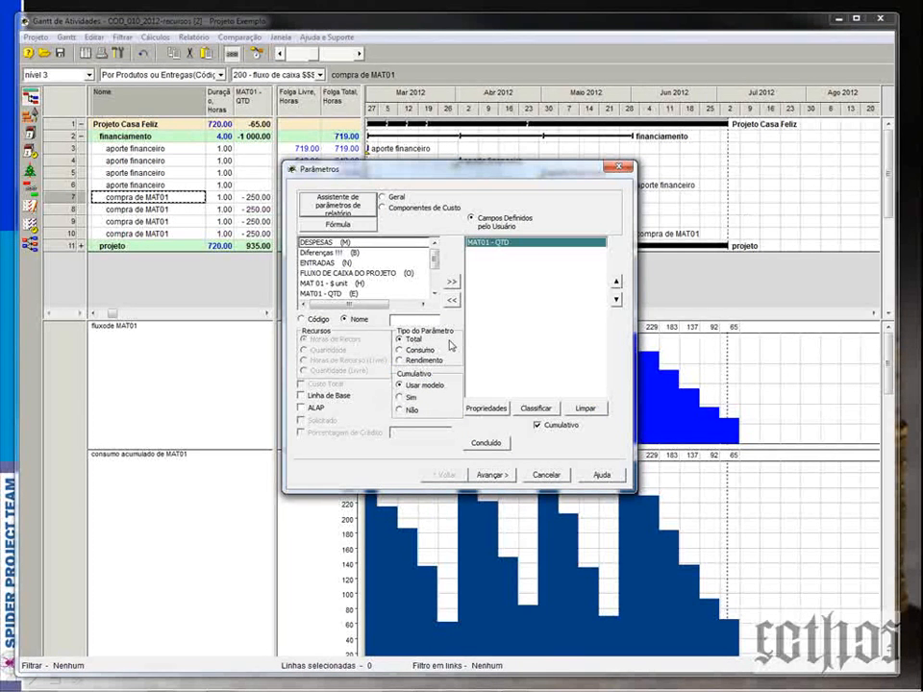
left_click(491, 475)
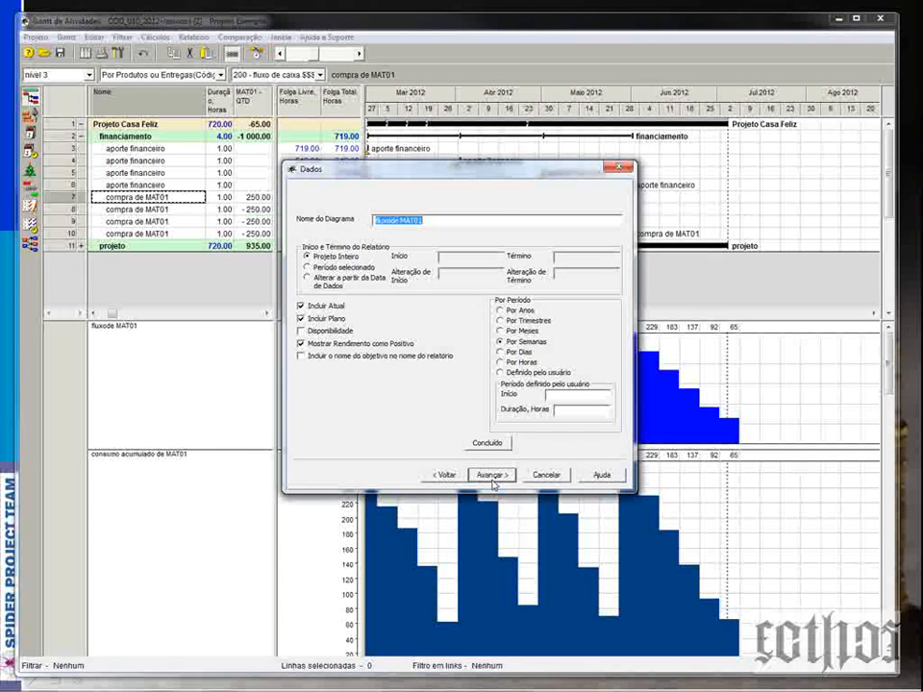
left_click(541, 475)
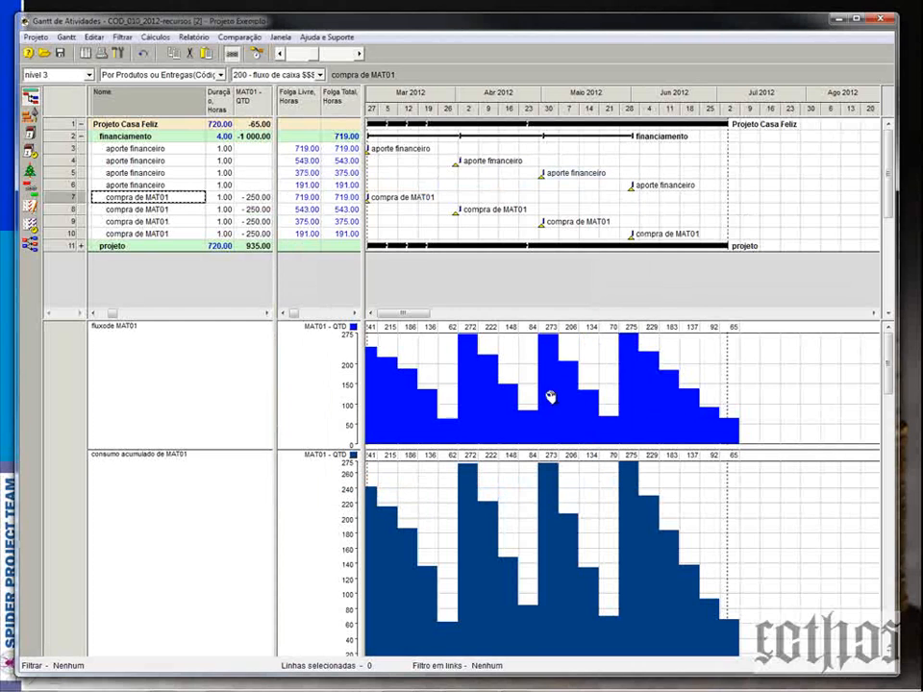
- Examine the MAT01 - QTD values of the first purchase and of the Planejamento activities under projeto and ADM, leaving projeto collapsed
left_click(253, 199)
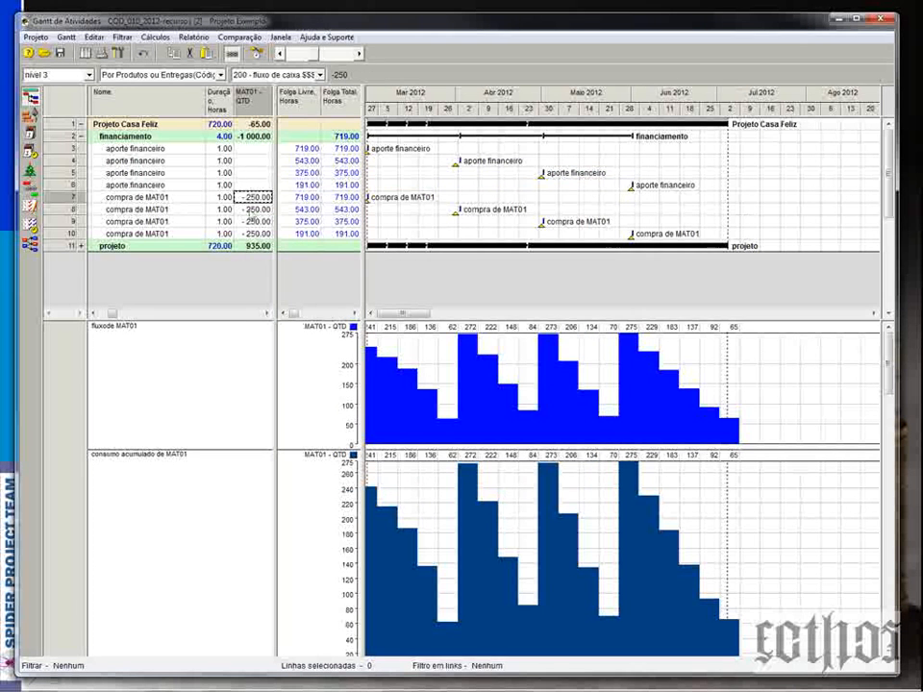
left_click(81, 246)
left_click(81, 283)
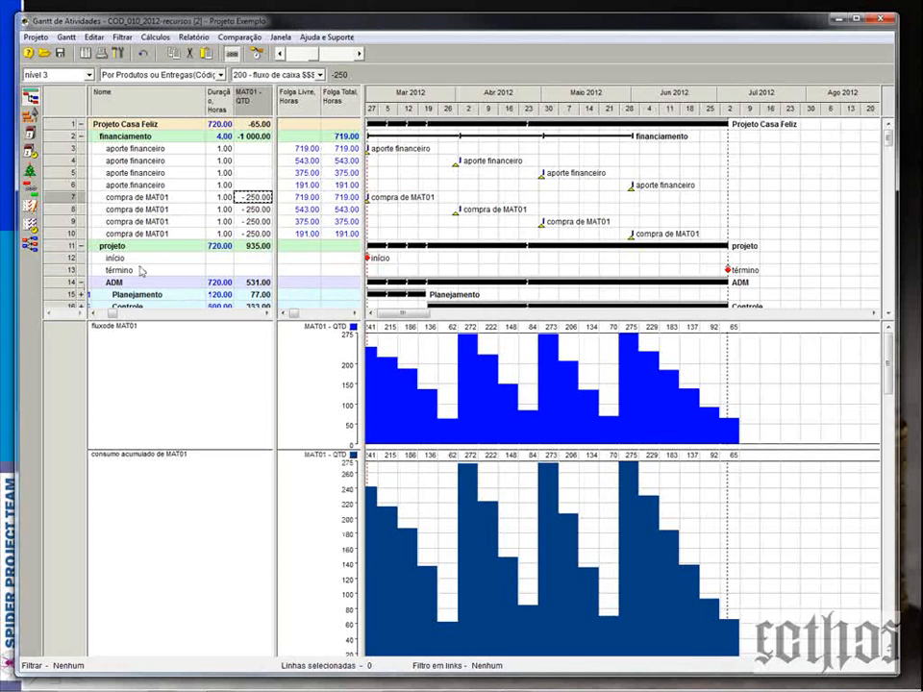
scroll(87, 202, "down", 3)
left_click(81, 197)
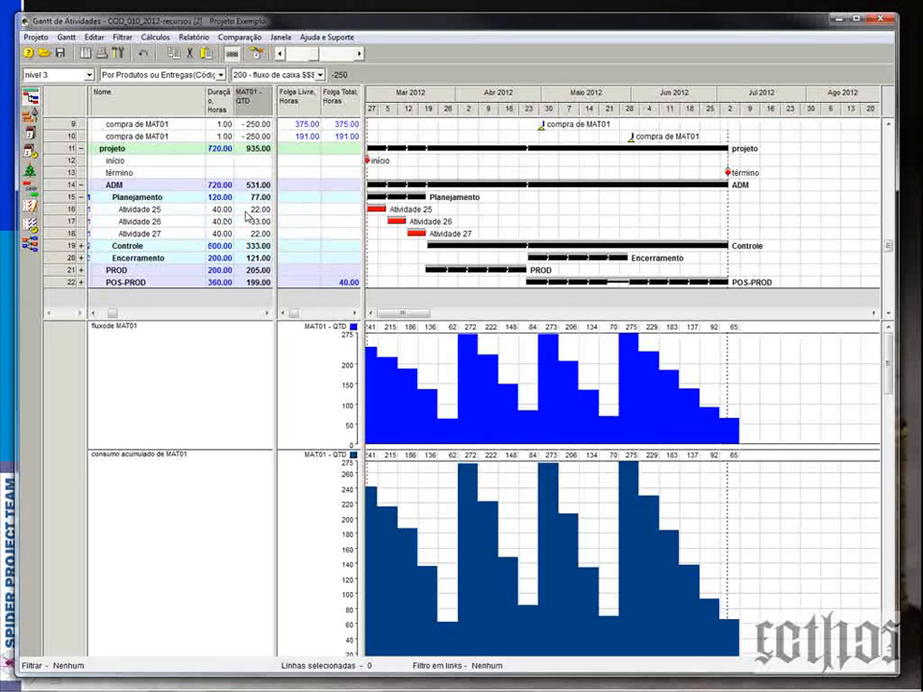
left_click(82, 197)
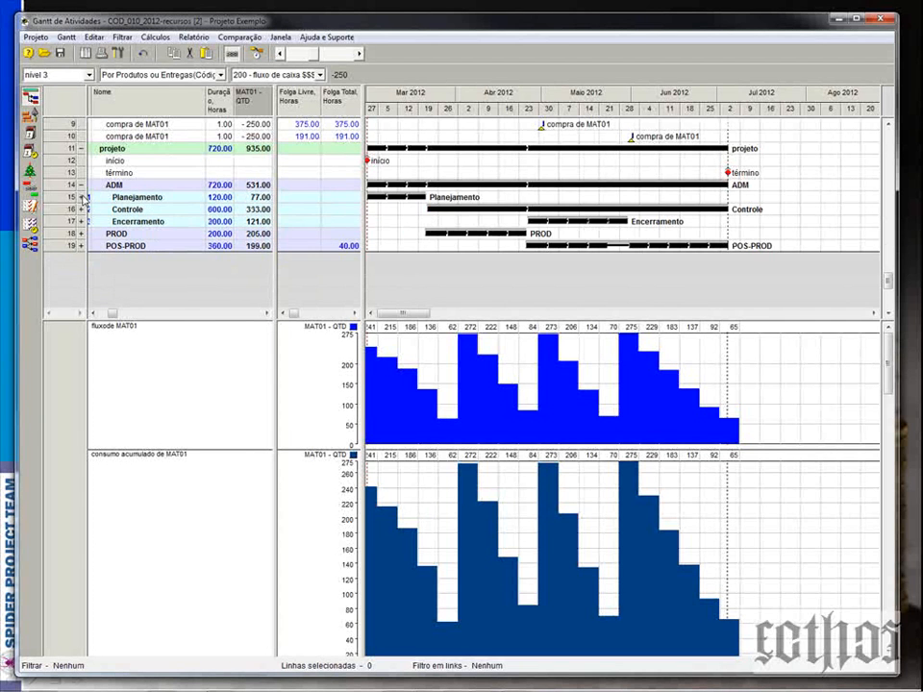
scroll(85, 200, "up", 3)
left_click(80, 245)
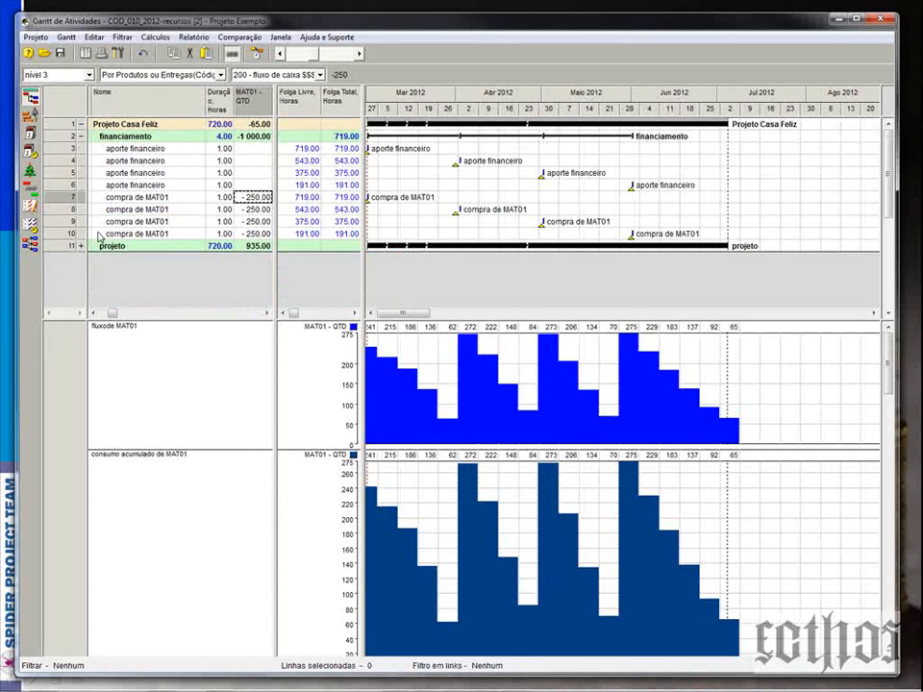
- Undo the last schedule calculation and recalculate the project with the same schedule options
key("ctrl+z")
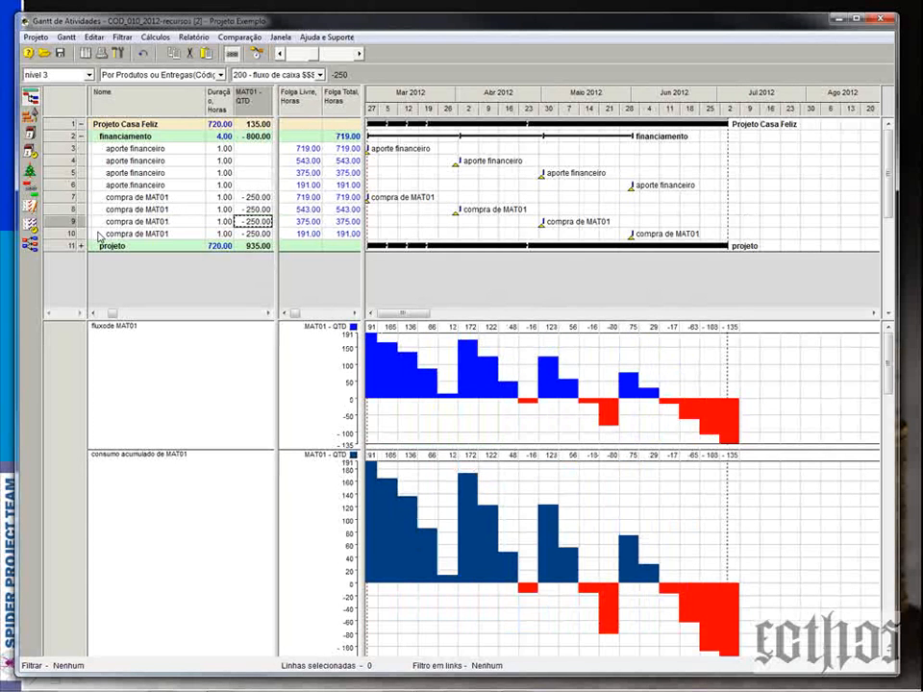
left_click(254, 199)
left_click(254, 220)
left_click(257, 53)
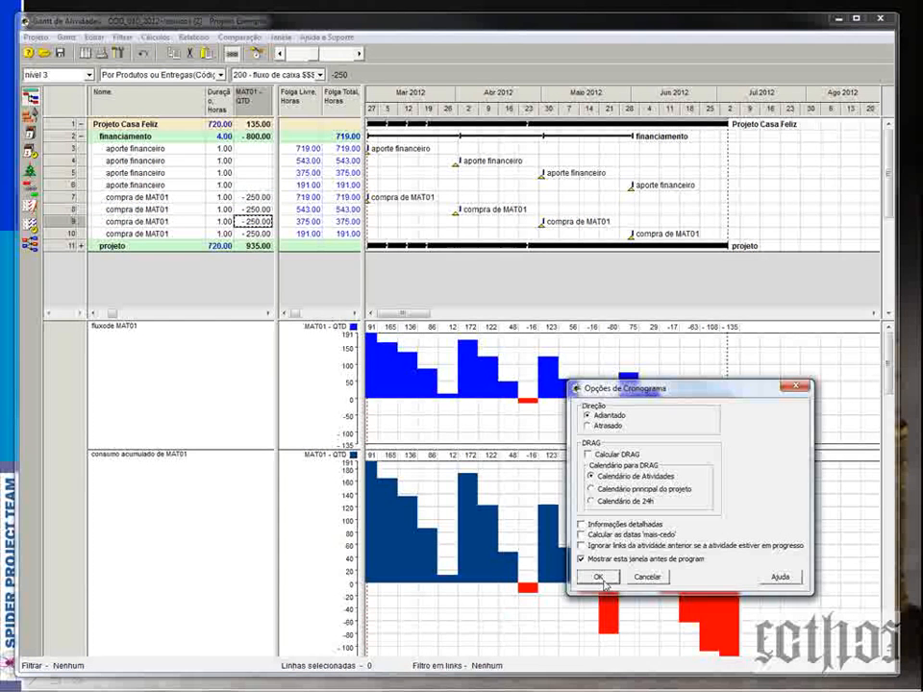
key("Return")
- Set the MAT01 - QTD of the first and second "compra de MAT01" activities to -200
key("Up")
key("Up")
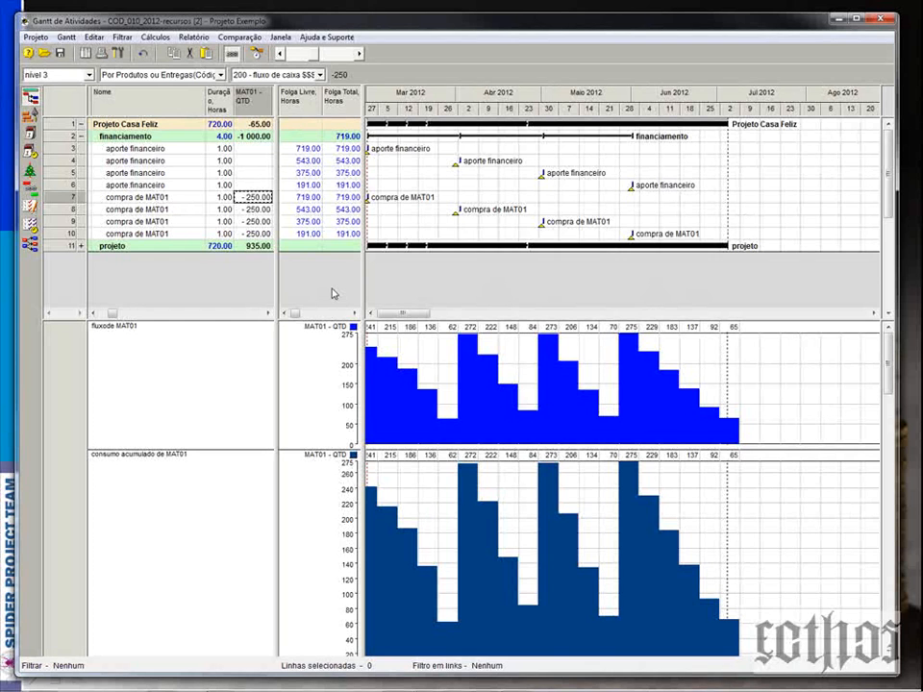
type("-200")
left_click(258, 214)
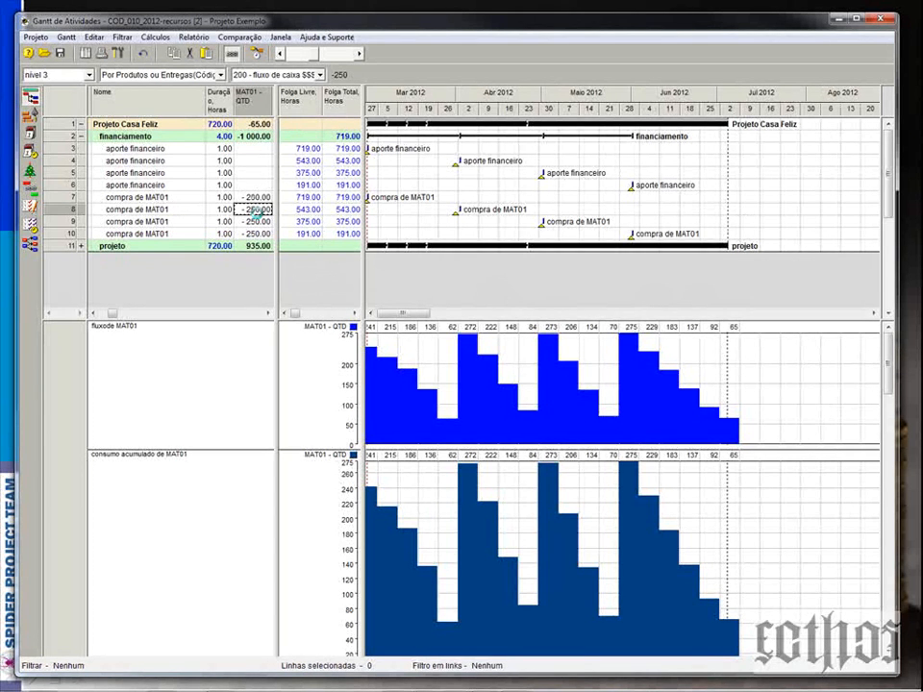
type("-200")
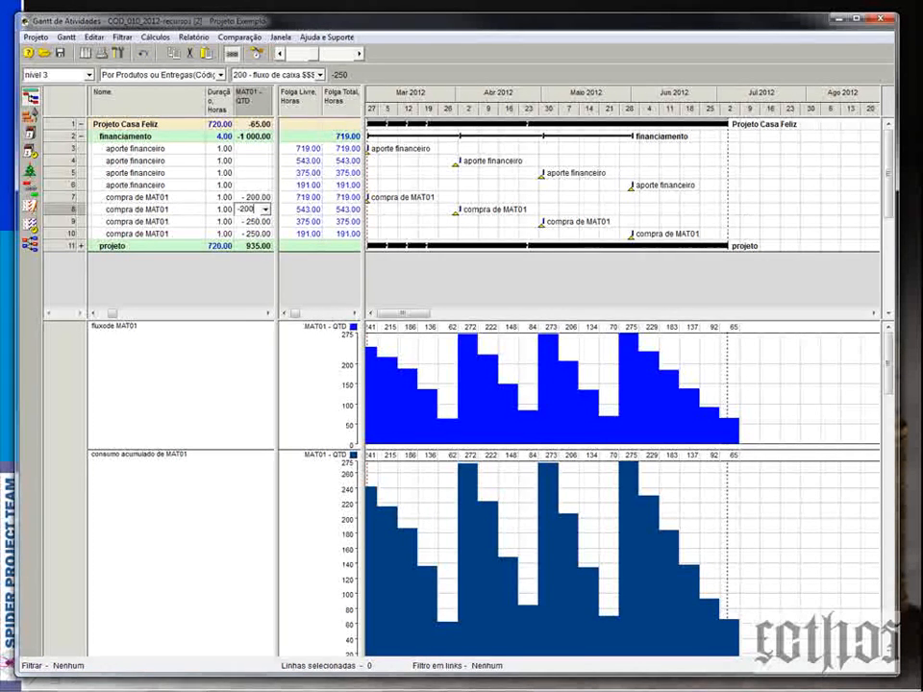
- Set the MAT01 - QTD of the third and fourth "compra de MAT01" activities to -300
left_click(258, 224)
left_click(258, 223)
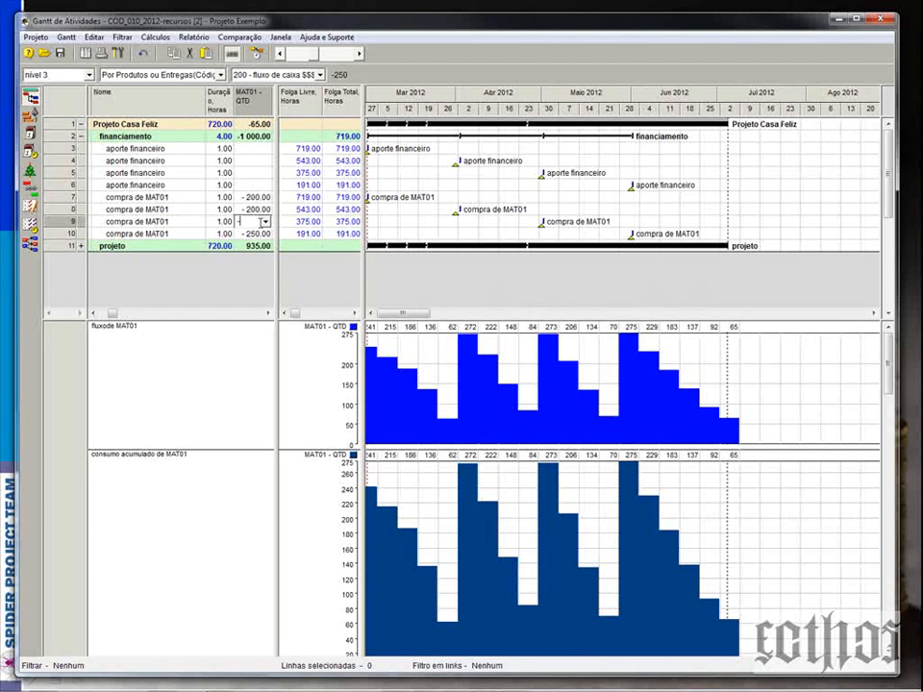
type("-2")
type("3")
type("00")
left_click(258, 234)
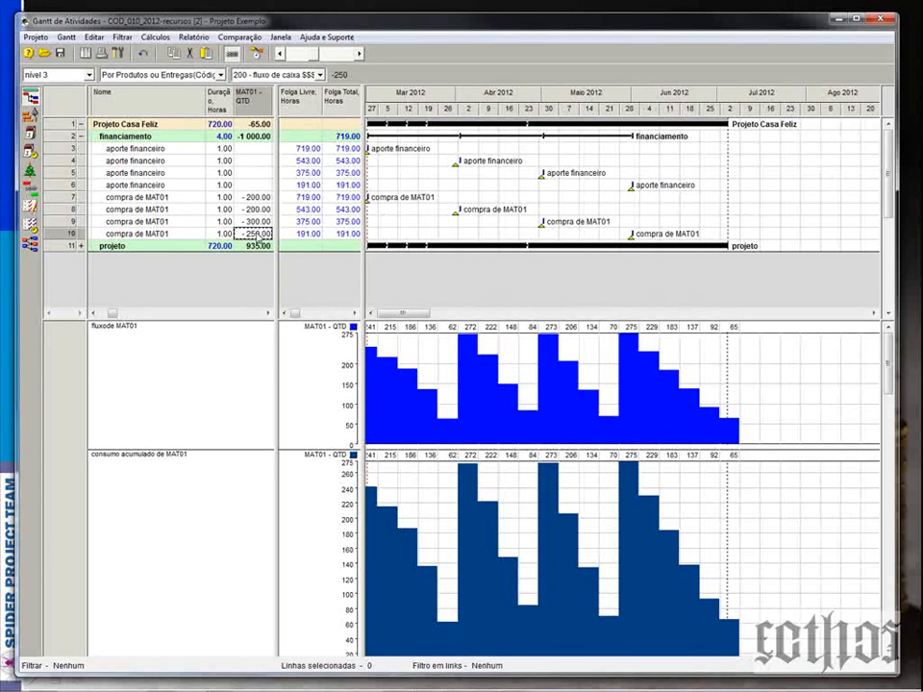
type("-300")
left_click(252, 208)
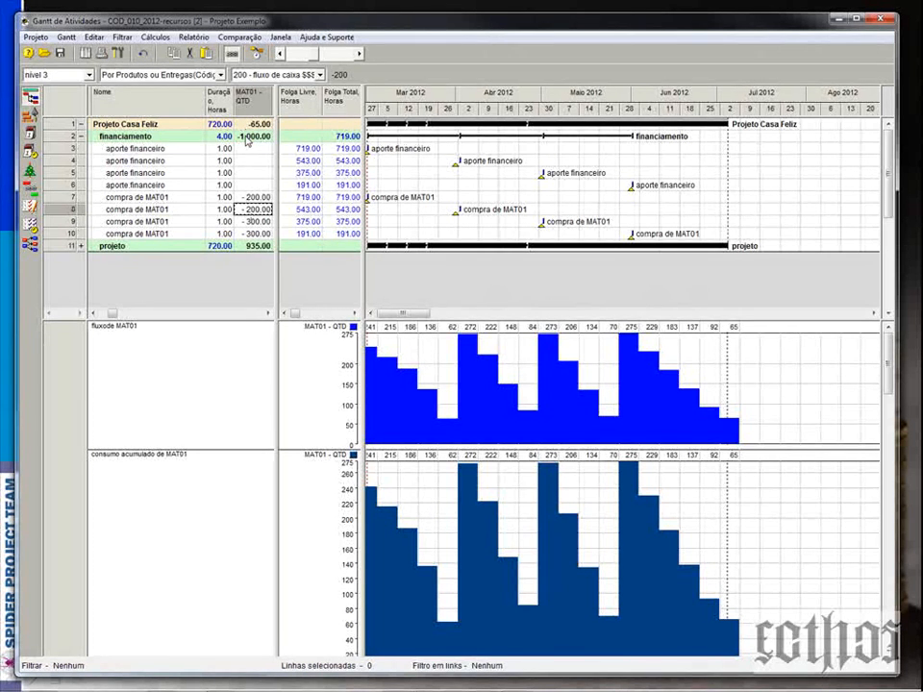
- Recalculate the project schedule with the forward direction and slightly enlarge the diagram area
left_click(254, 55)
left_click(611, 579)
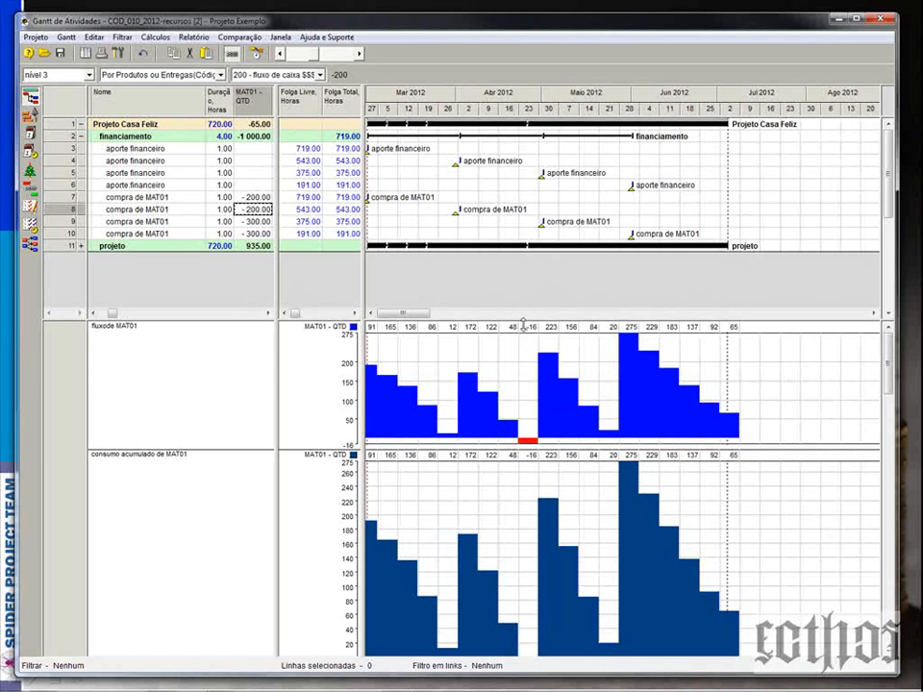
left_click_drag(522, 324, 523, 307)
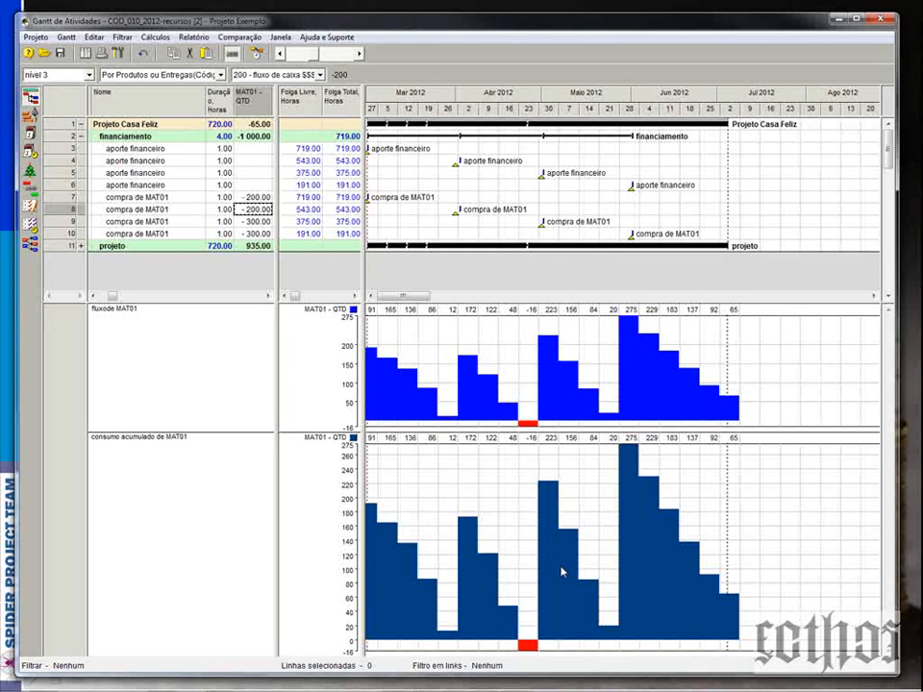
- Delete the "consumo acumulado de MAT01" diagram and set the height of the "fluxode MAT01" diagram to 350
right_click(560, 567)
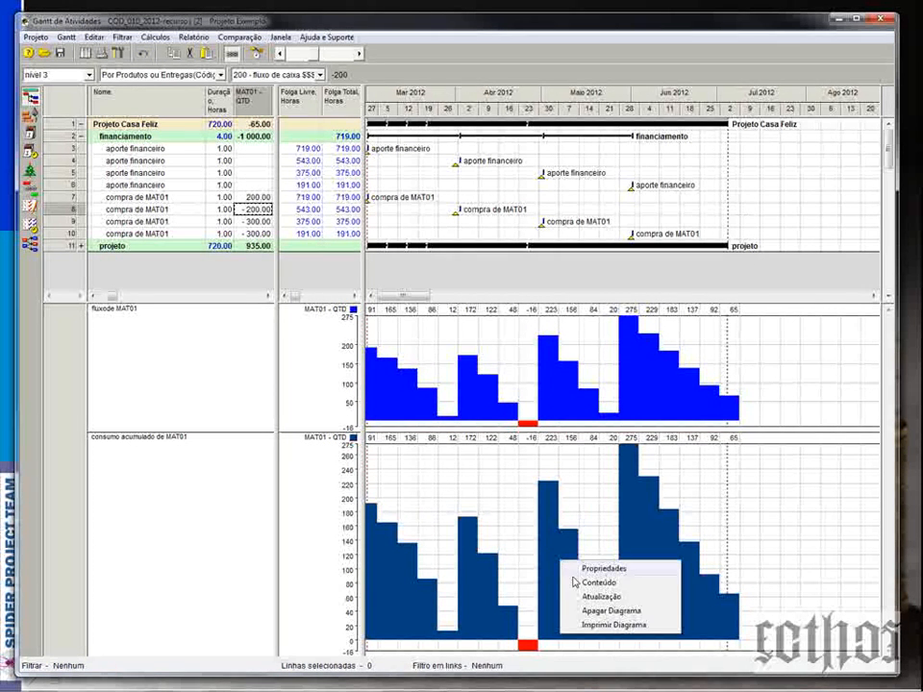
left_click(606, 611)
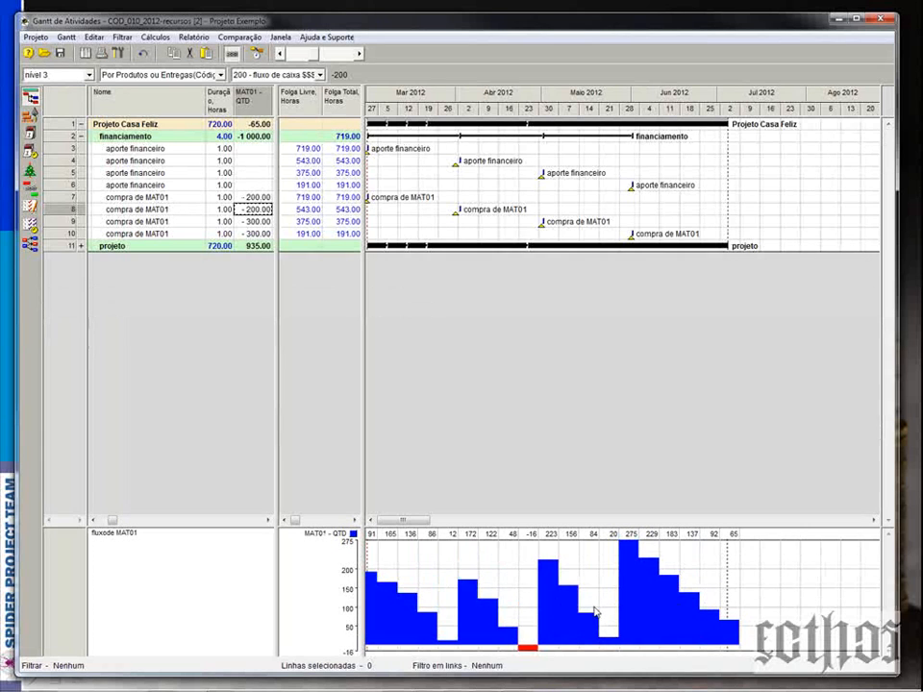
right_click(519, 547)
left_click(519, 548)
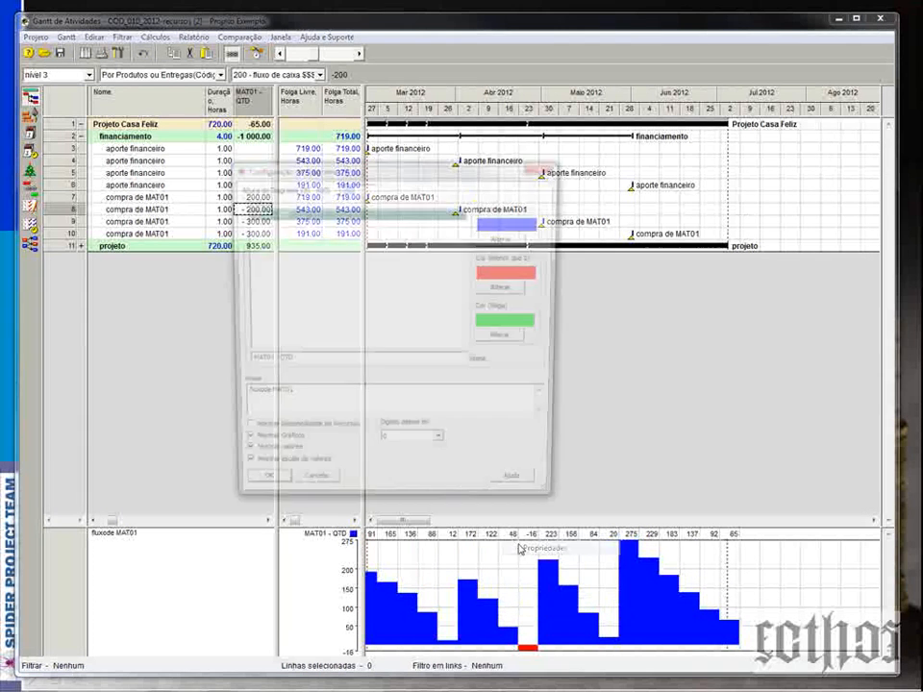
type("3")
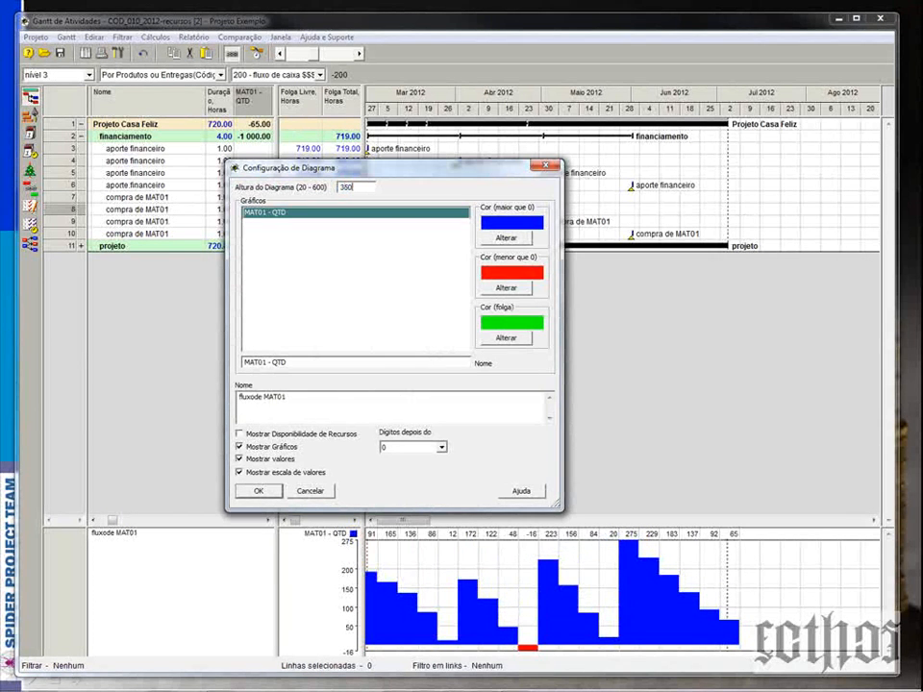
type("50")
key("Return")
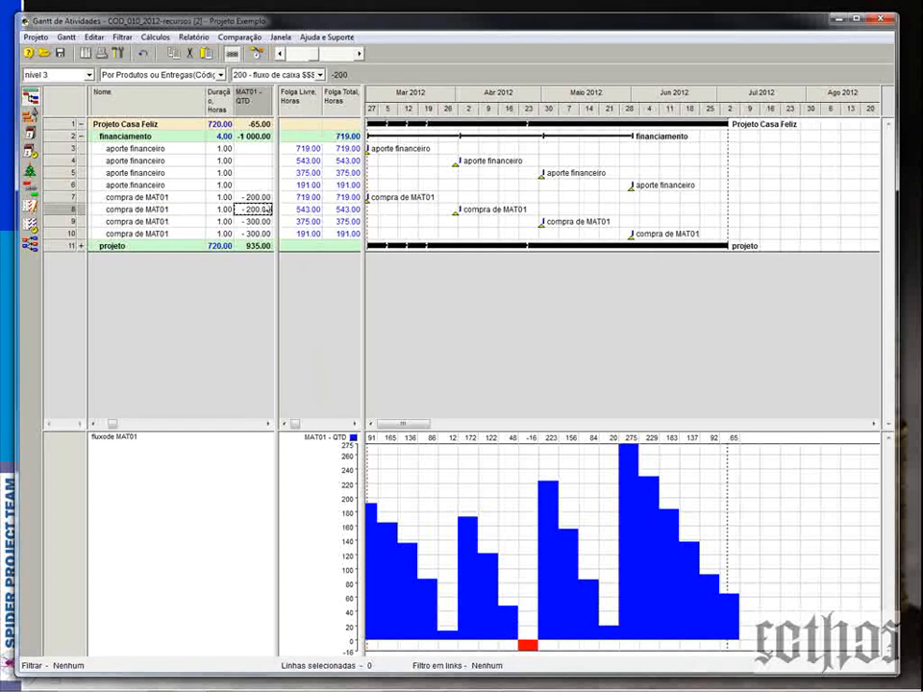
- Review the four "compra de MAT01" activities and their quantities against the weekly flow diagram
left_click(264, 198)
left_click(263, 209)
left_click(263, 222)
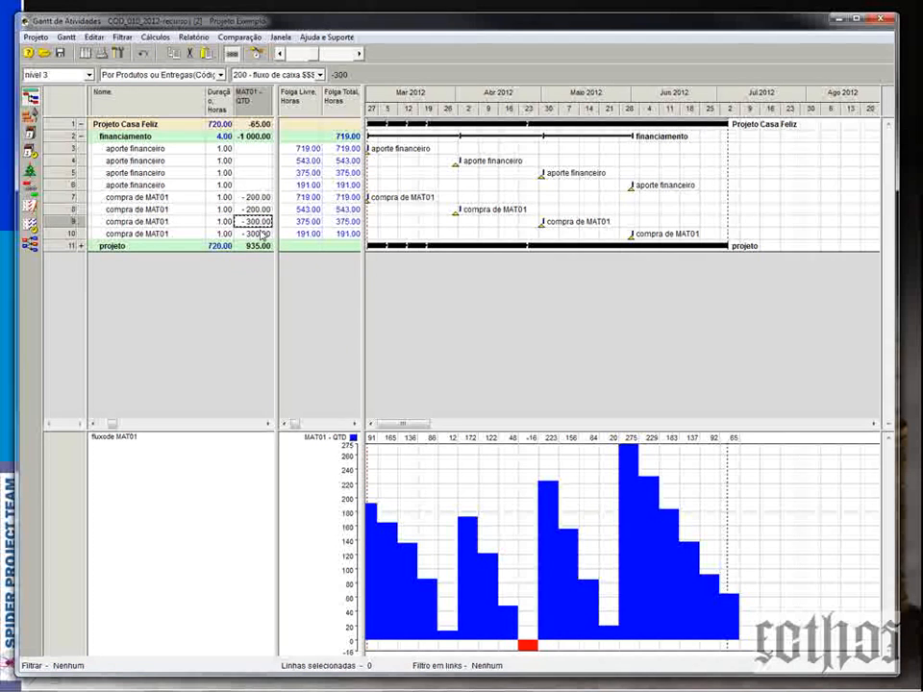
left_click(263, 236)
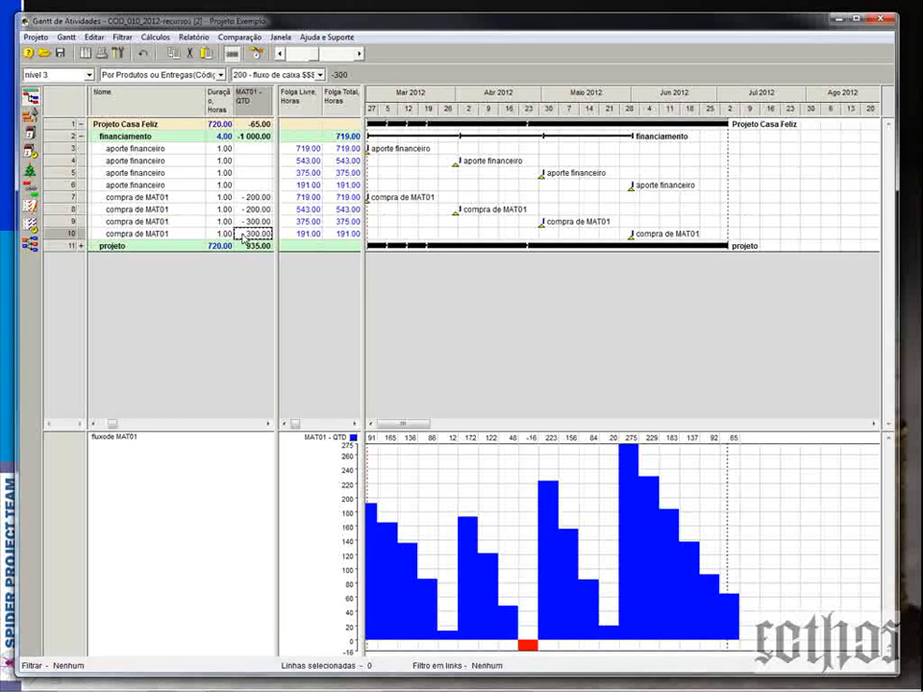
left_click(140, 197)
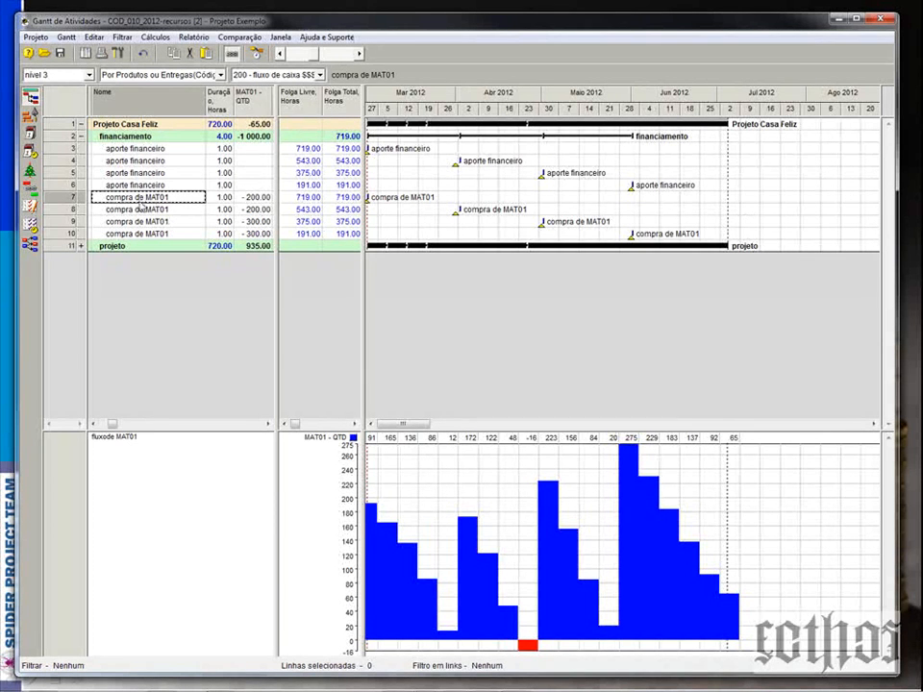
left_click(141, 210)
left_click(149, 234)
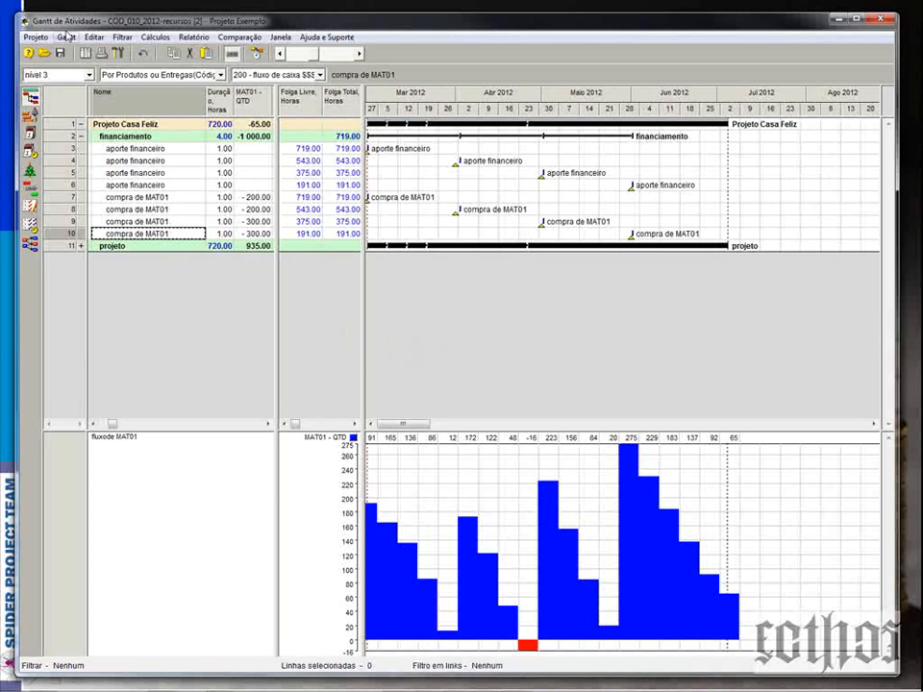
- Reapply the "200 - fluxo de caixa $$$" configuration to the Gantt
left_click(65, 37)
mouse_move(106, 85)
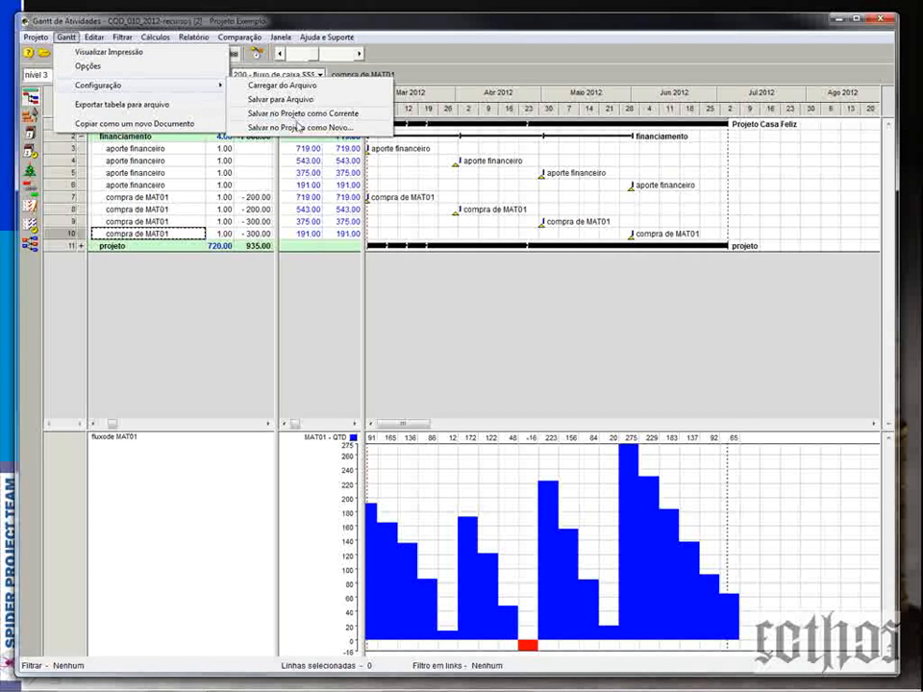
left_click(321, 76)
left_click(321, 76)
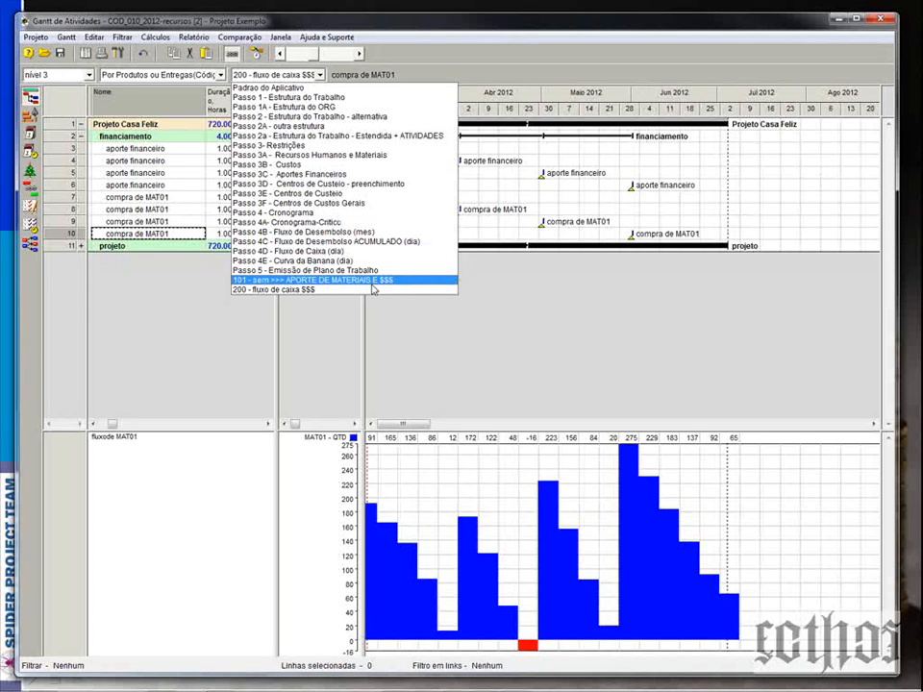
left_click(373, 291)
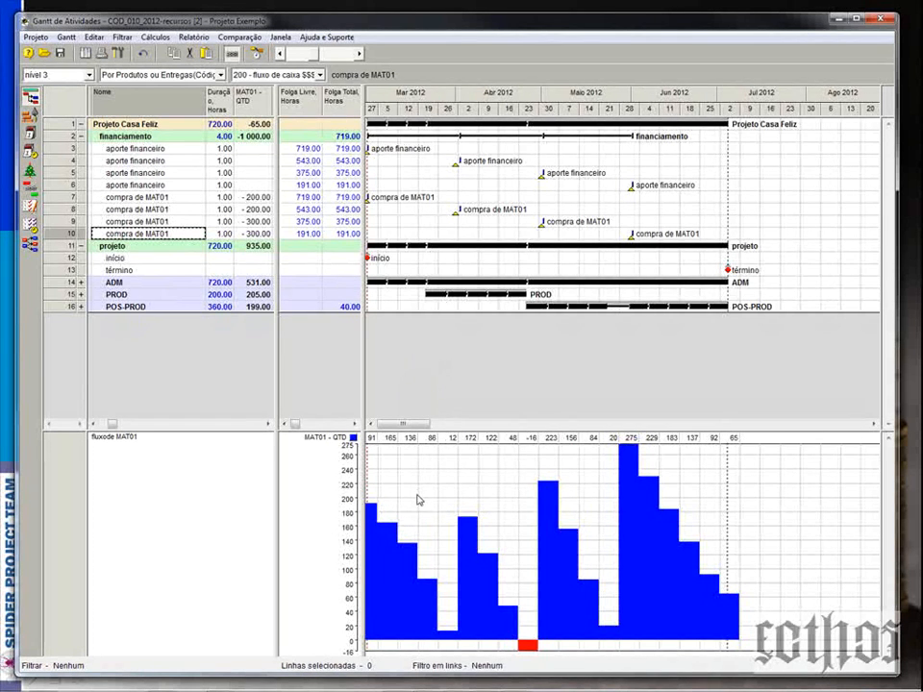
- Save the current Gantt configuration in the project as a new one named "fluxo de materiais"
left_click(65, 37)
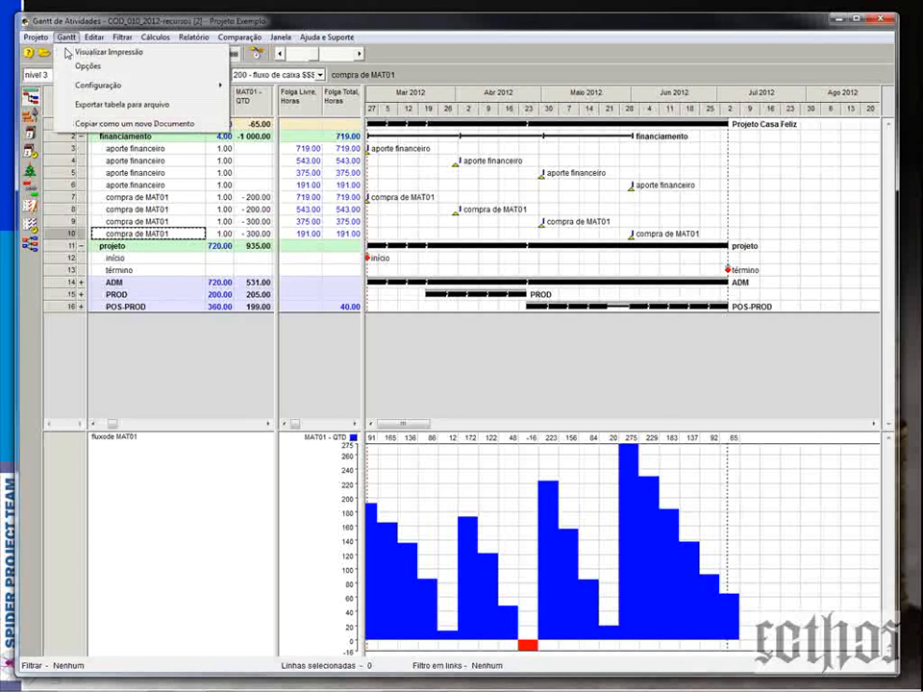
mouse_move(144, 85)
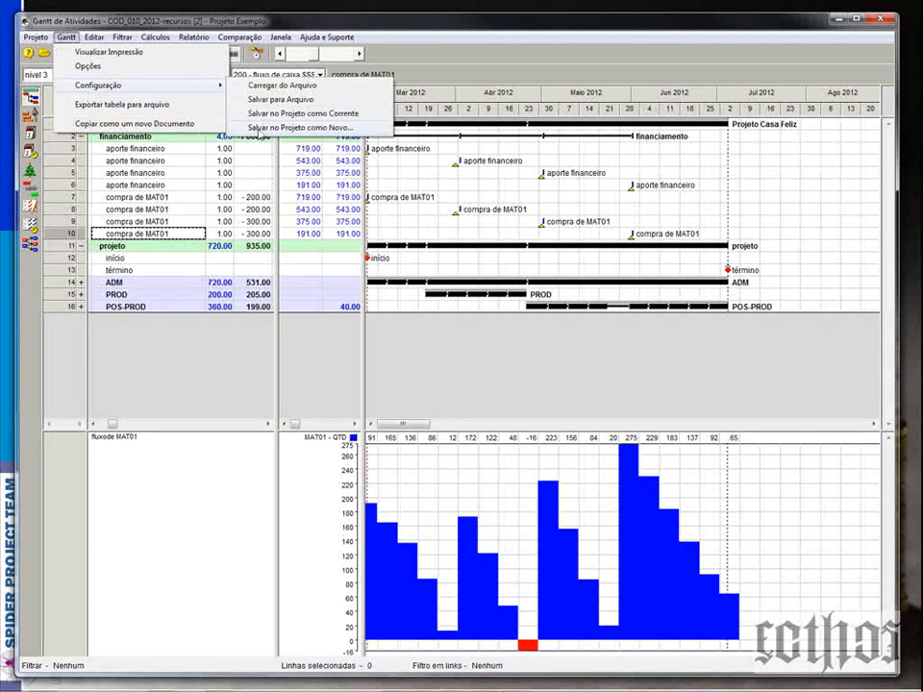
left_click(255, 128)
type("flu")
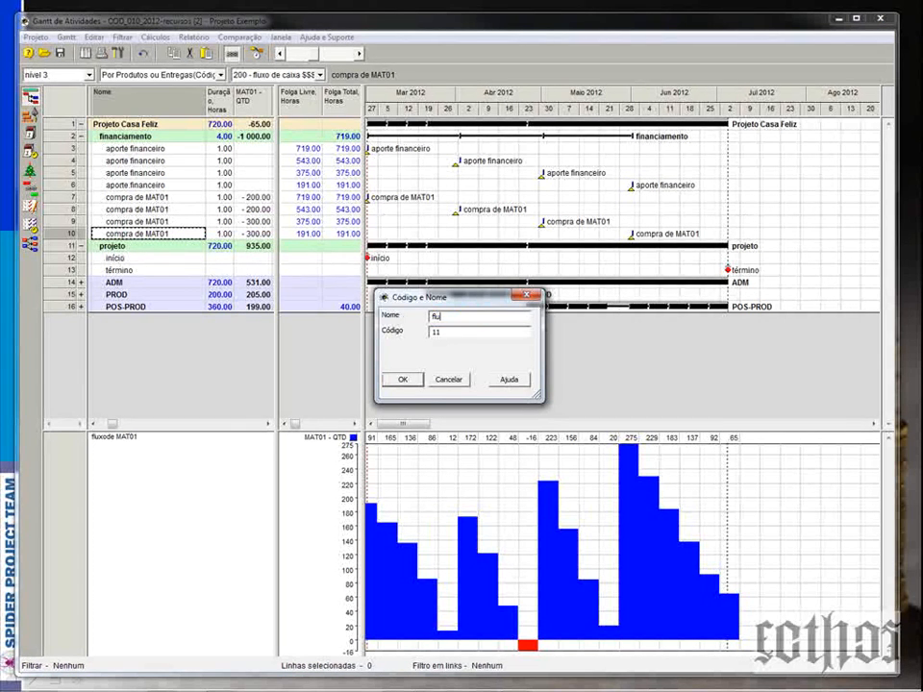
type("xo de materiais")
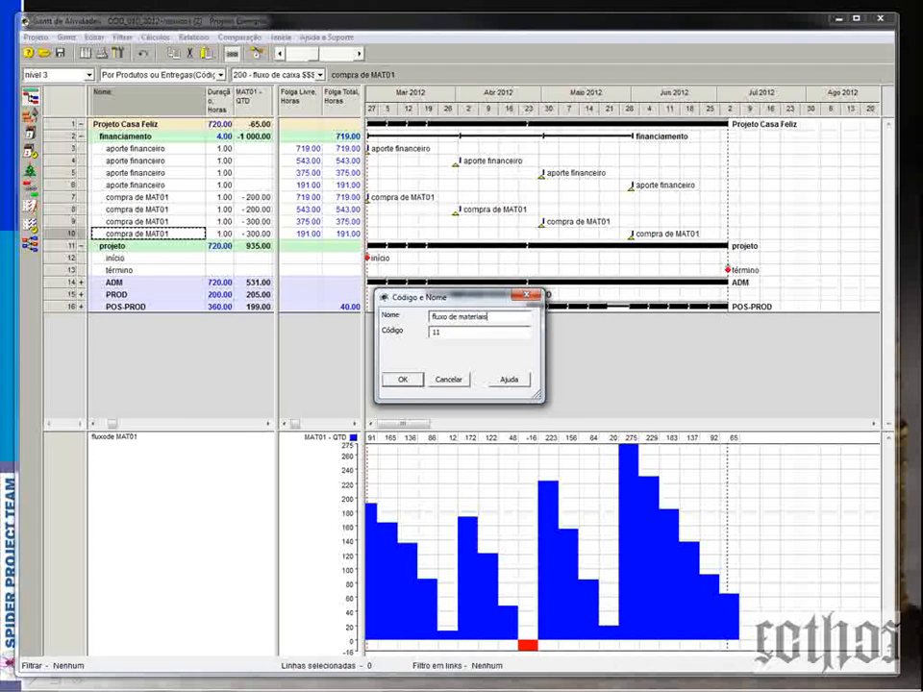
left_click(402, 378)
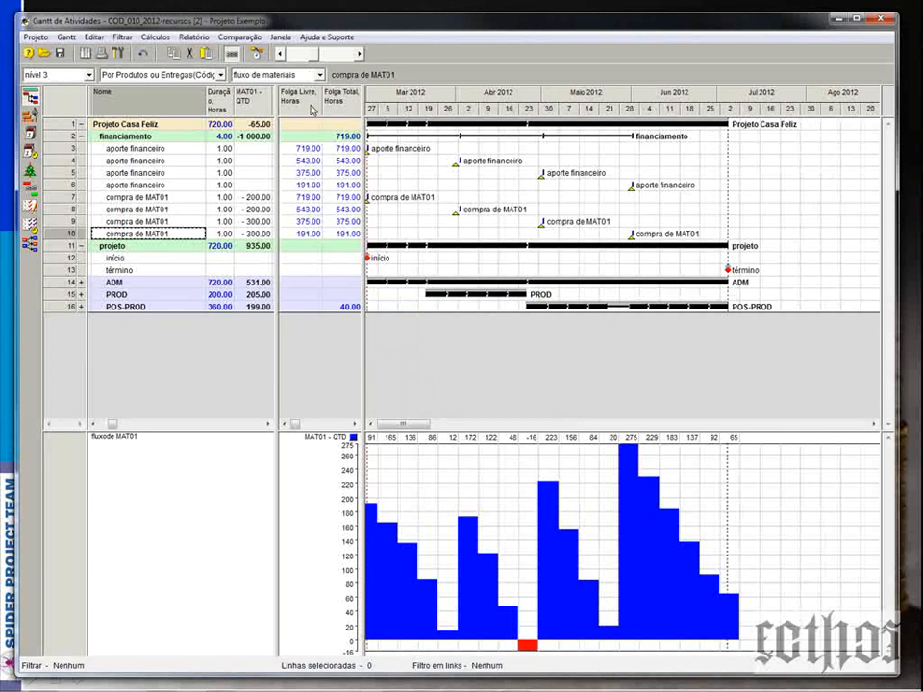
- Switch to the "200 - fluxo de caixa $$$" configuration and replace its diagram parameter with the cost component Custo
left_click(259, 74)
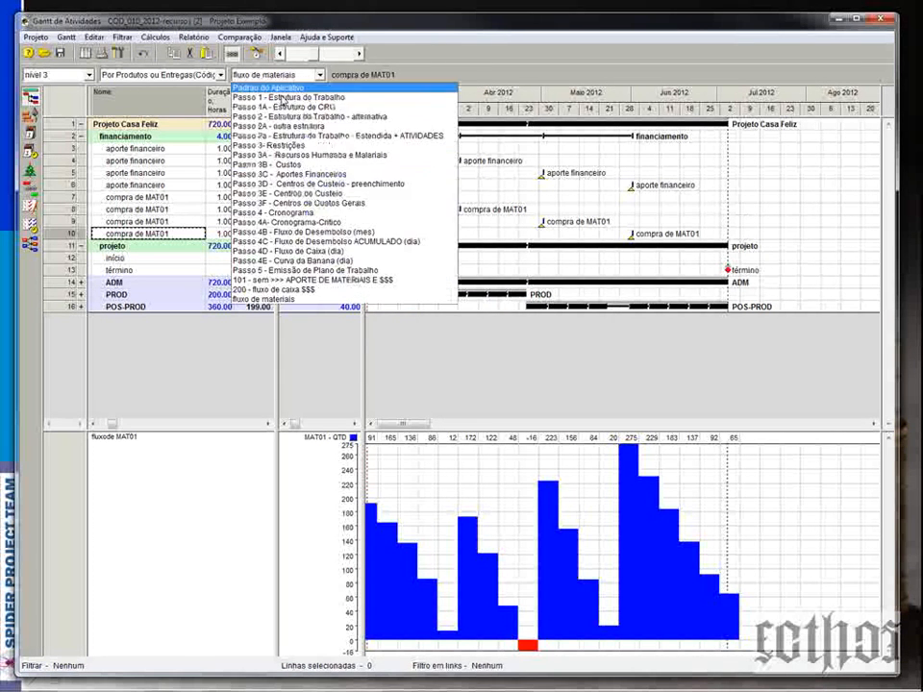
left_click(351, 293)
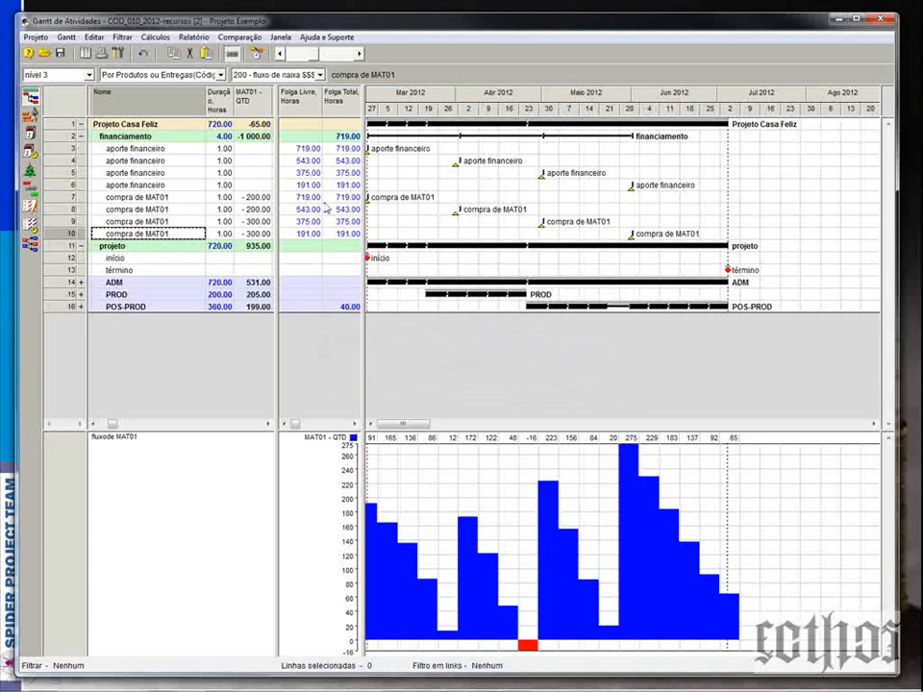
right_click(493, 502)
left_click(530, 506)
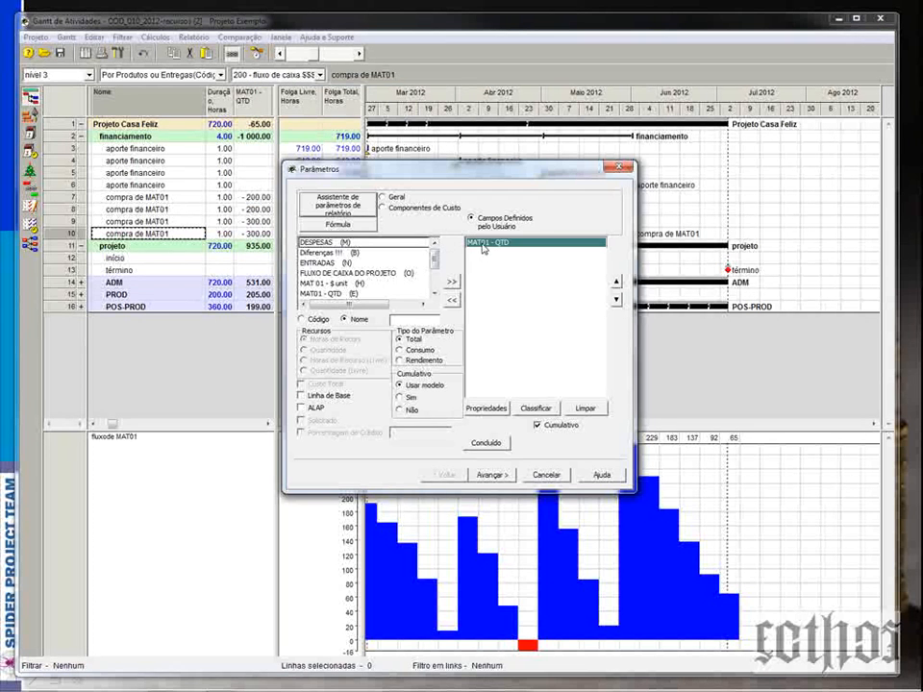
left_click(421, 208)
left_click(348, 243)
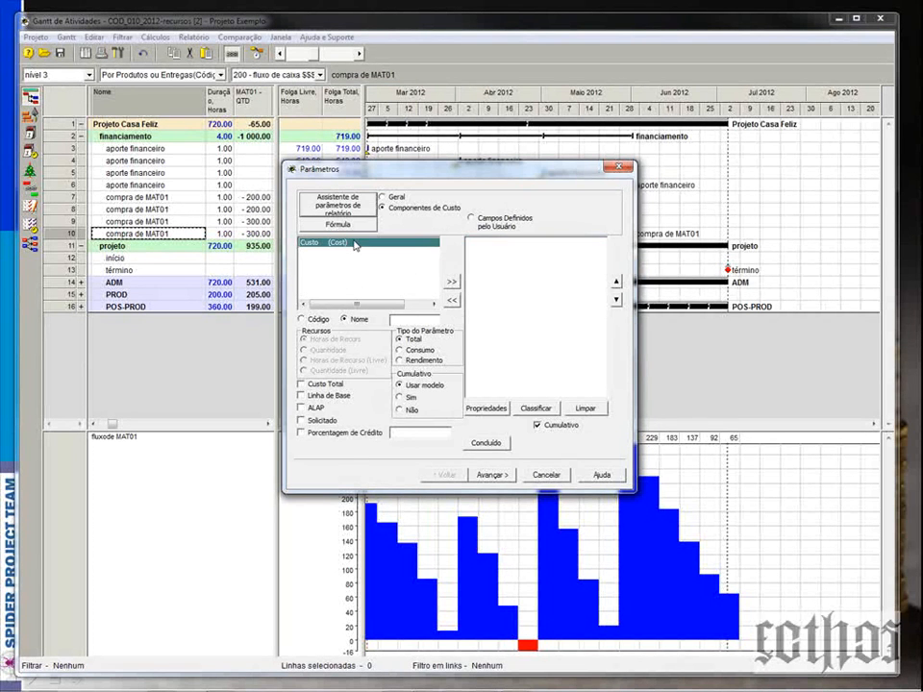
left_click(452, 284)
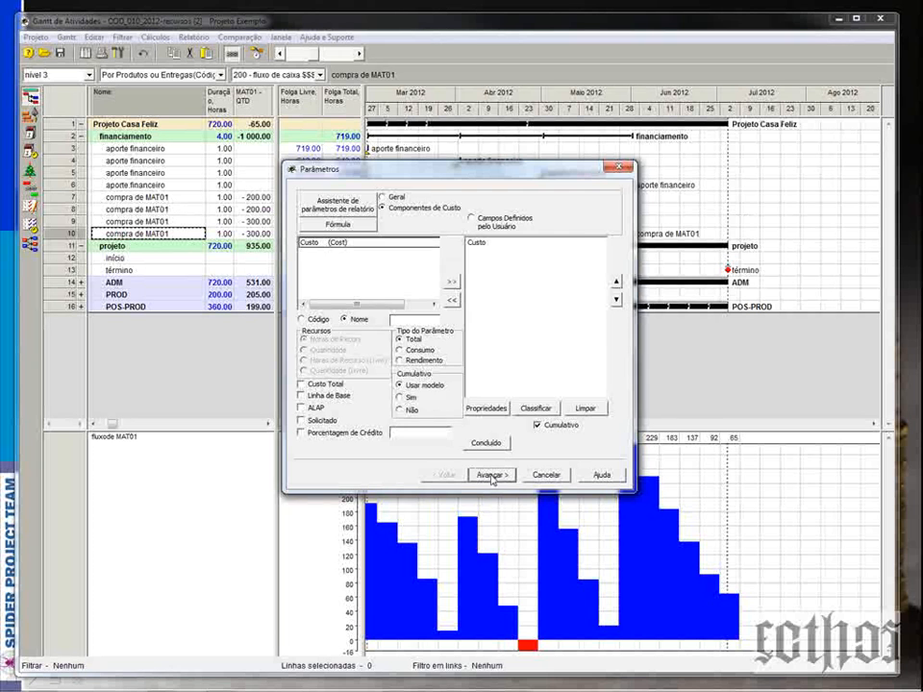
left_click(492, 475)
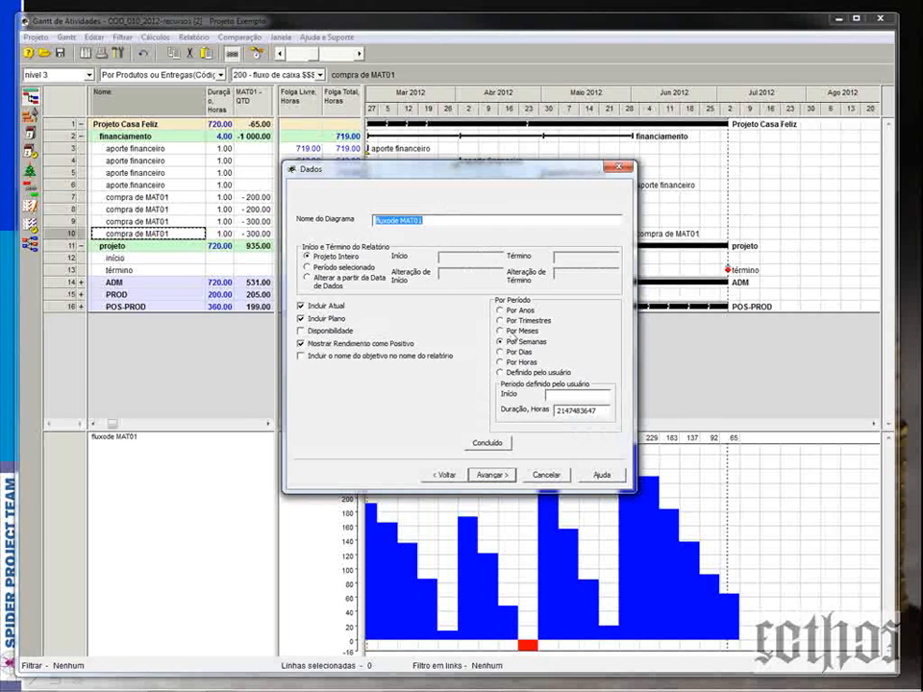
left_click(492, 475)
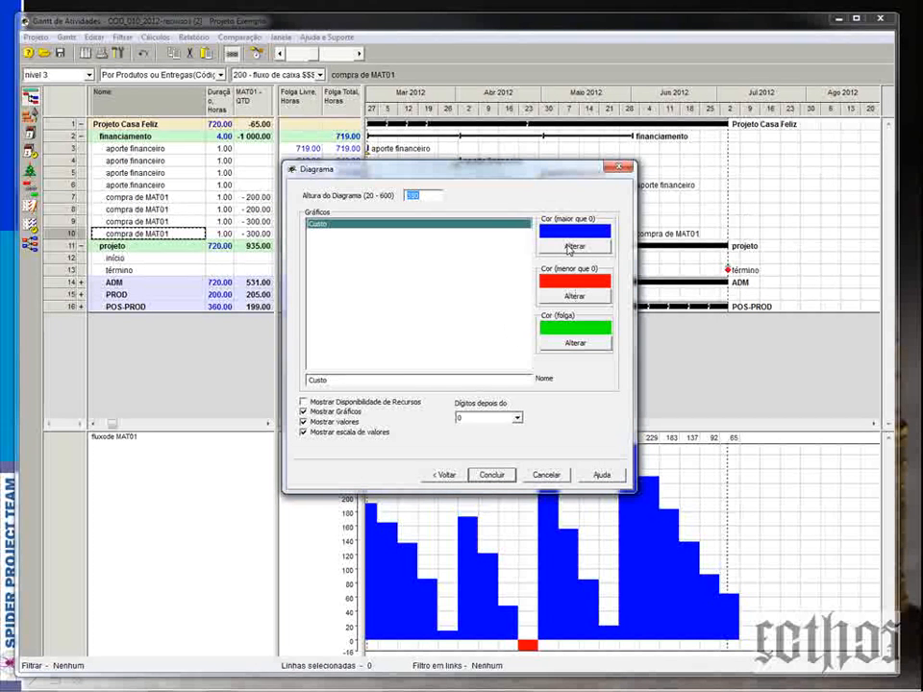
left_click(492, 475)
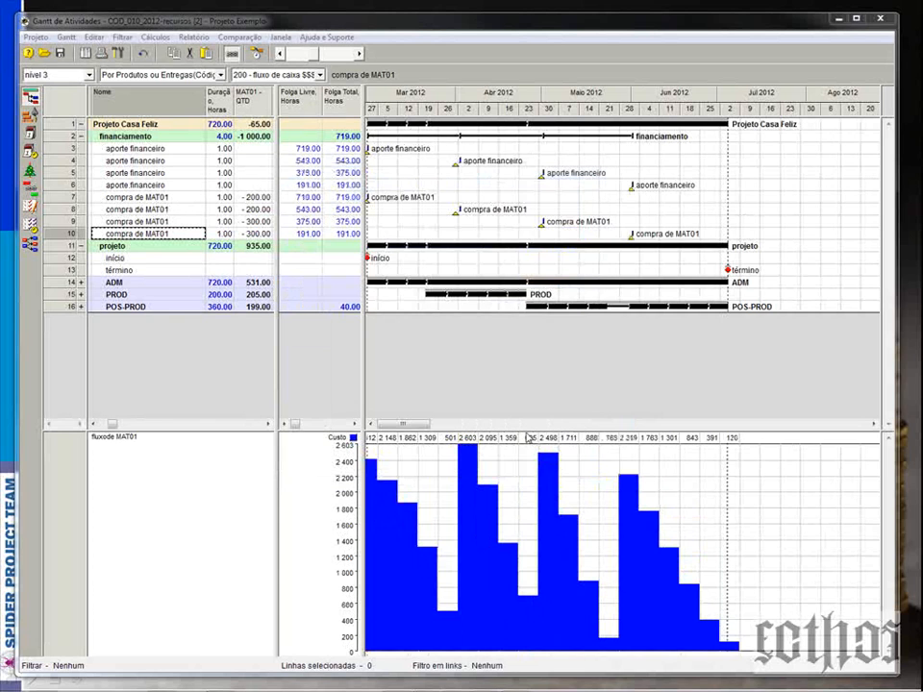
- Save the modified configuration in the project as the current one, and switch to the "fluxo de materiais" configuration
left_click(69, 38)
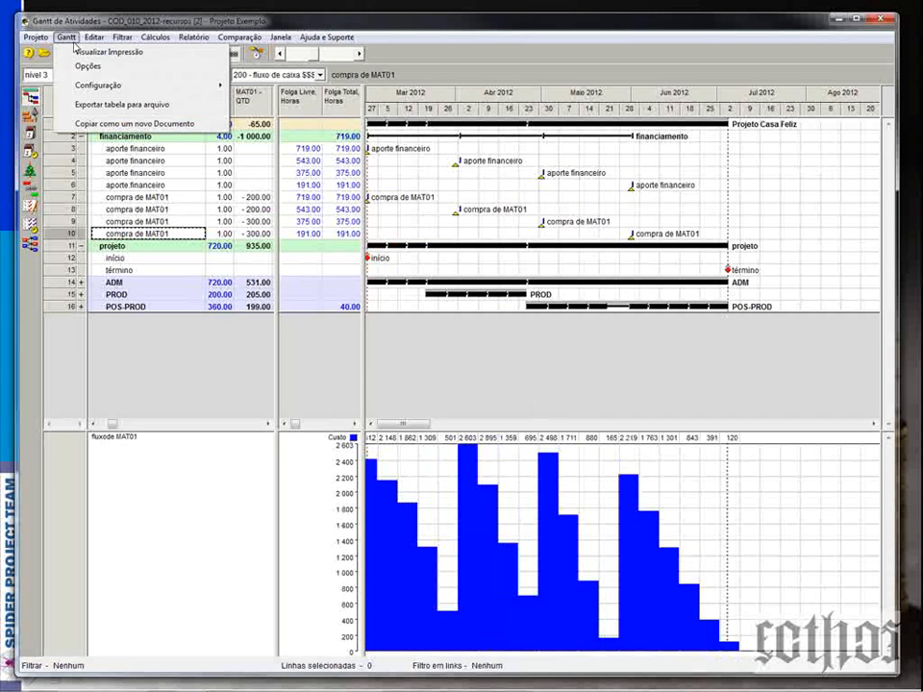
mouse_move(200, 85)
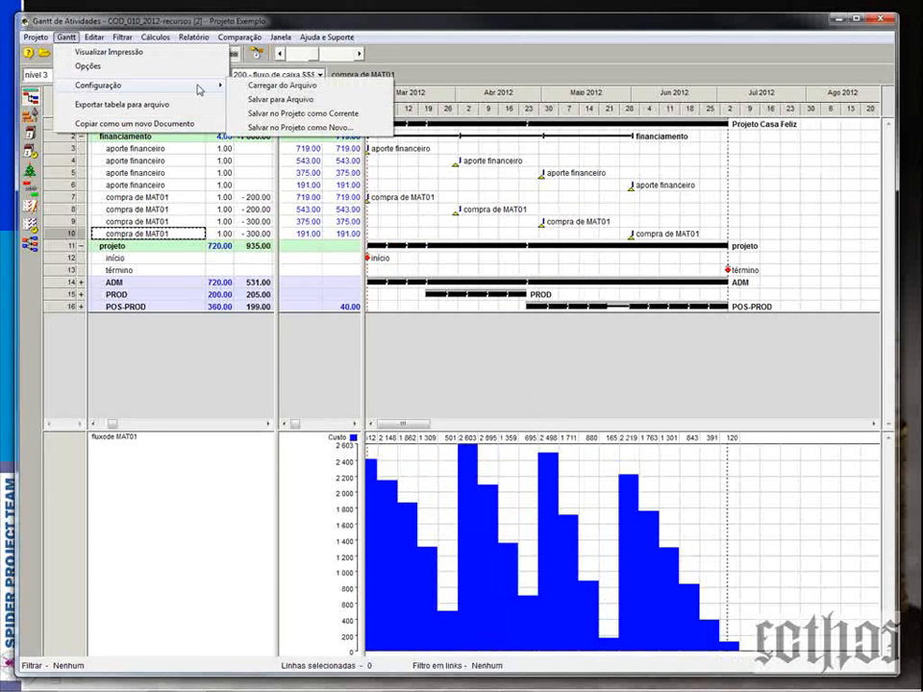
left_click(299, 114)
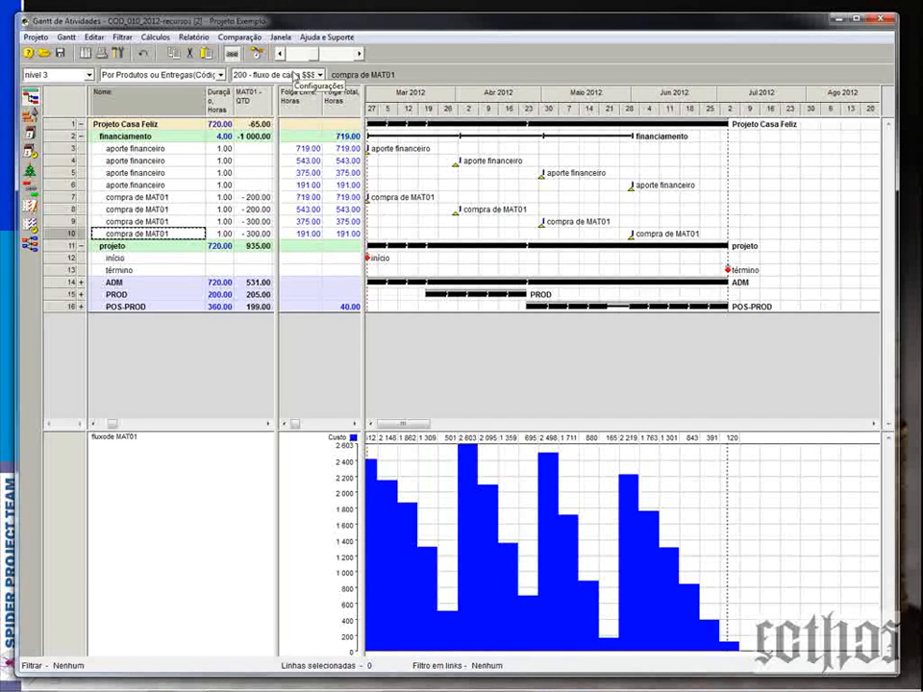
left_click(288, 74)
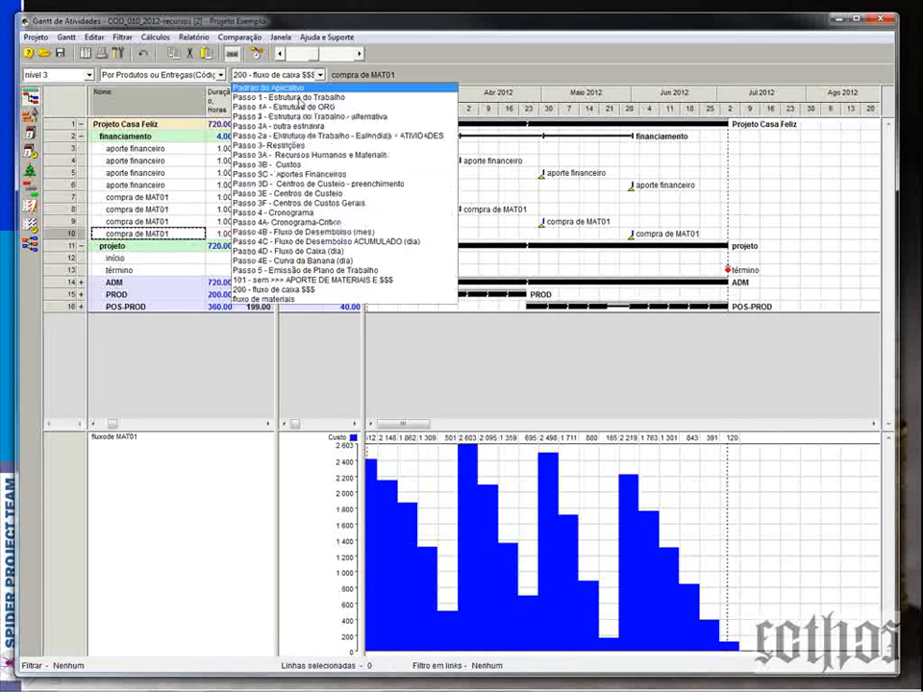
left_click(353, 299)
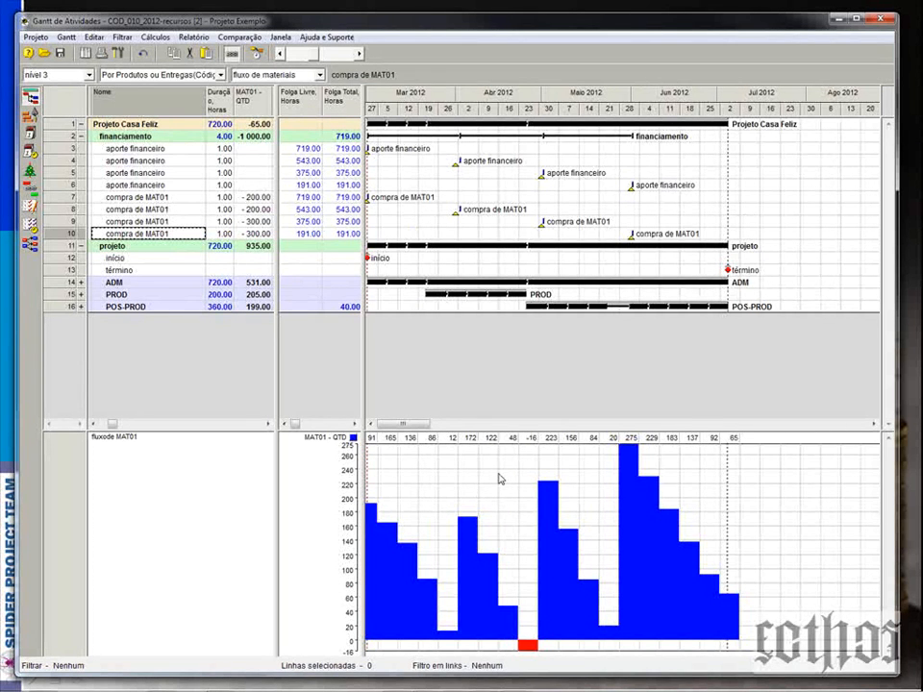
- Duplicate the four "compra de MAT01" activities directly below the originals in the financiamento phase, keeping the INV- code prefix
left_click(255, 209)
left_click(262, 234)
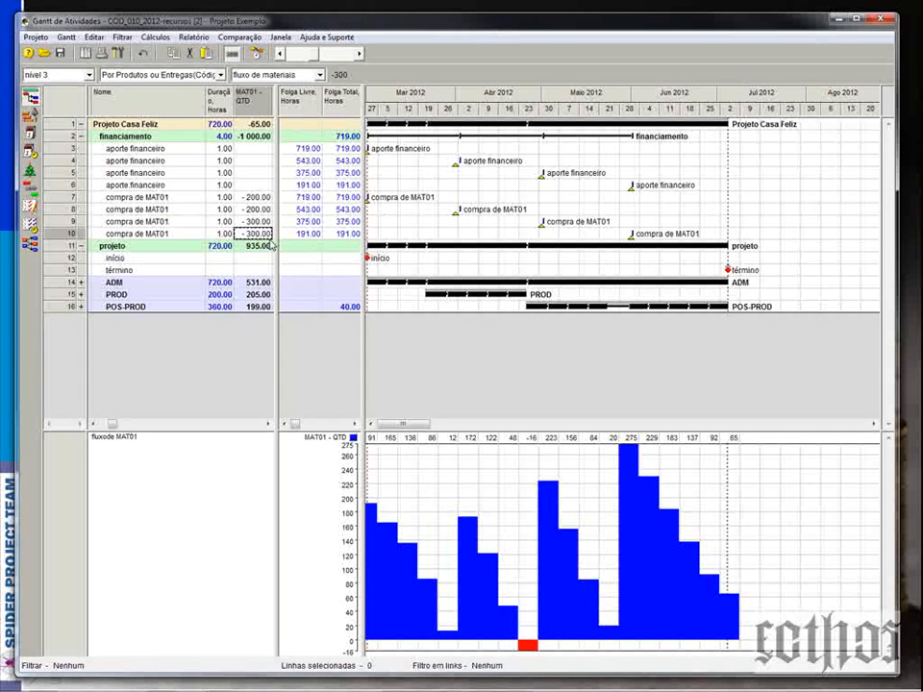
left_click(72, 197)
left_click(74, 231, "shift")
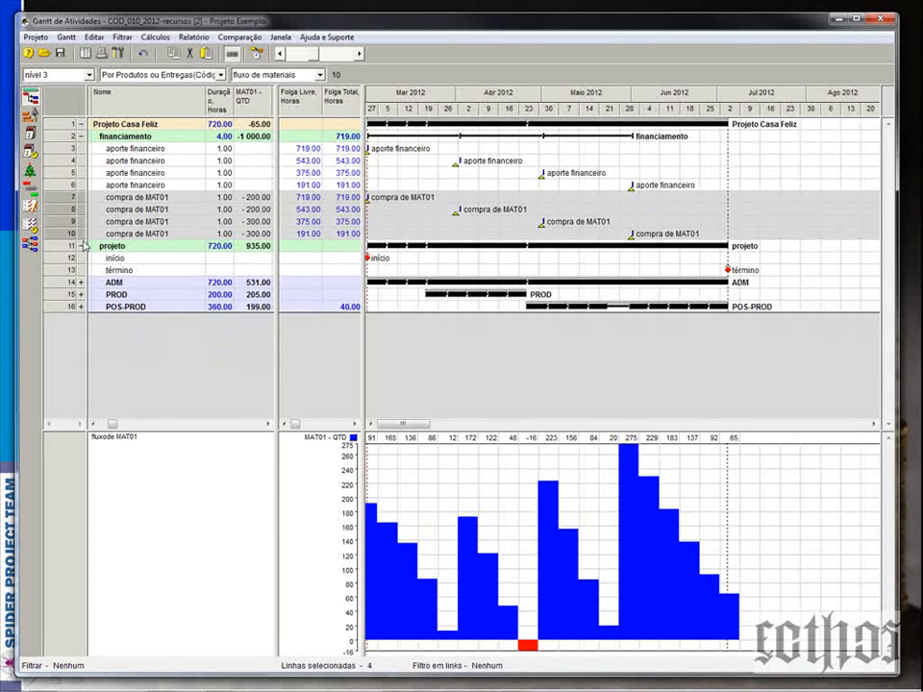
left_click(68, 235)
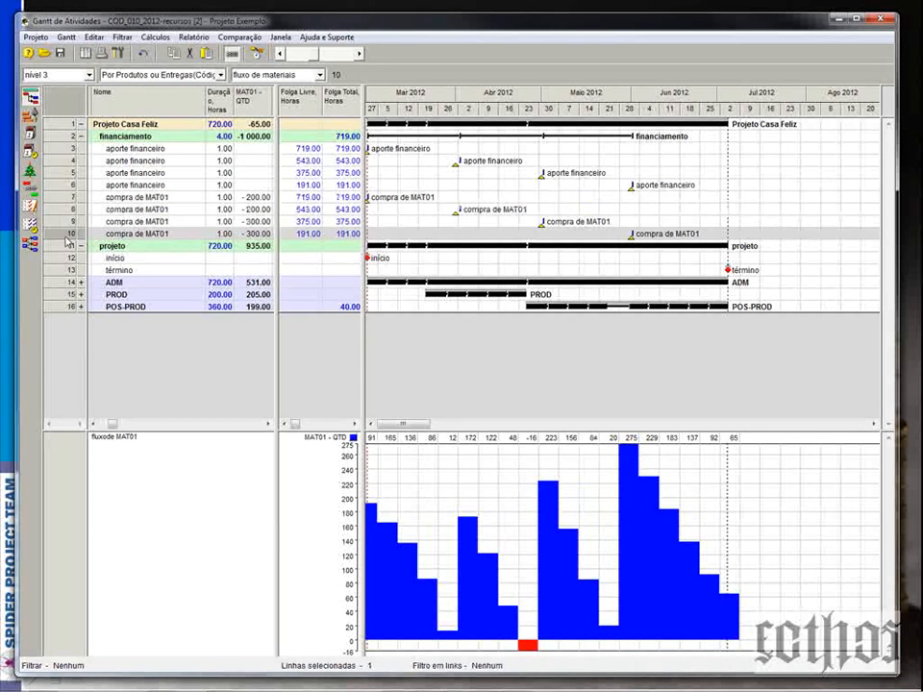
key("ctrl+v")
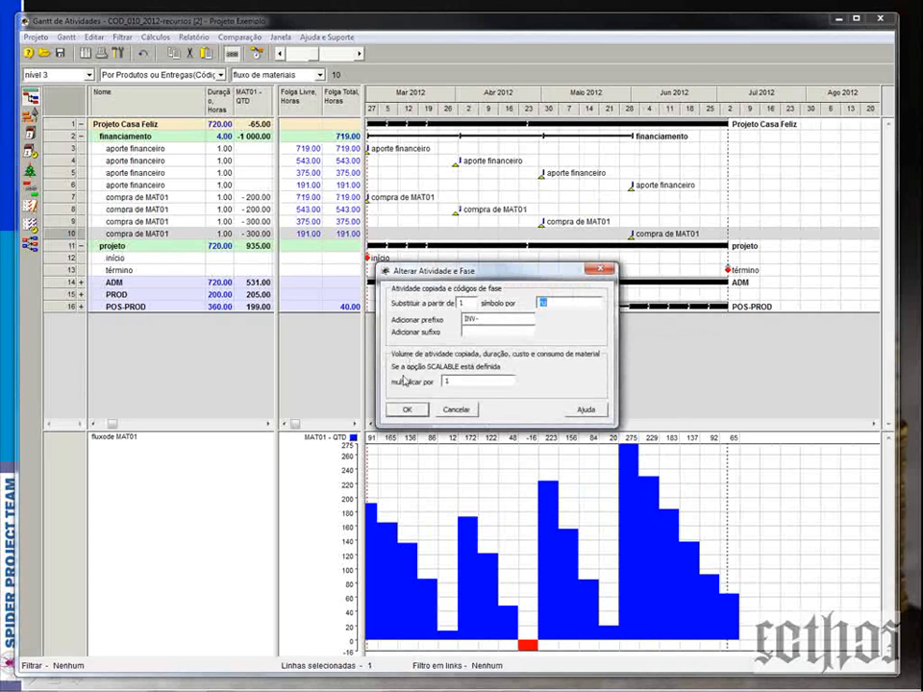
left_click(406, 410)
left_click(513, 407)
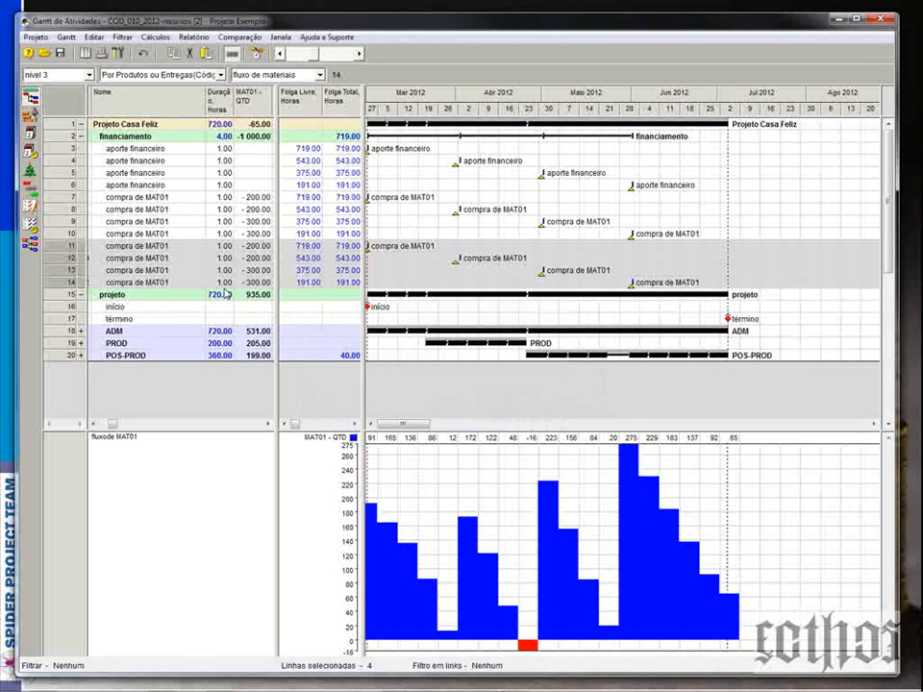
- Rename the four copied purchase activities in rows 11 to 14 as "compra de MAT01-2"
left_click(183, 248)
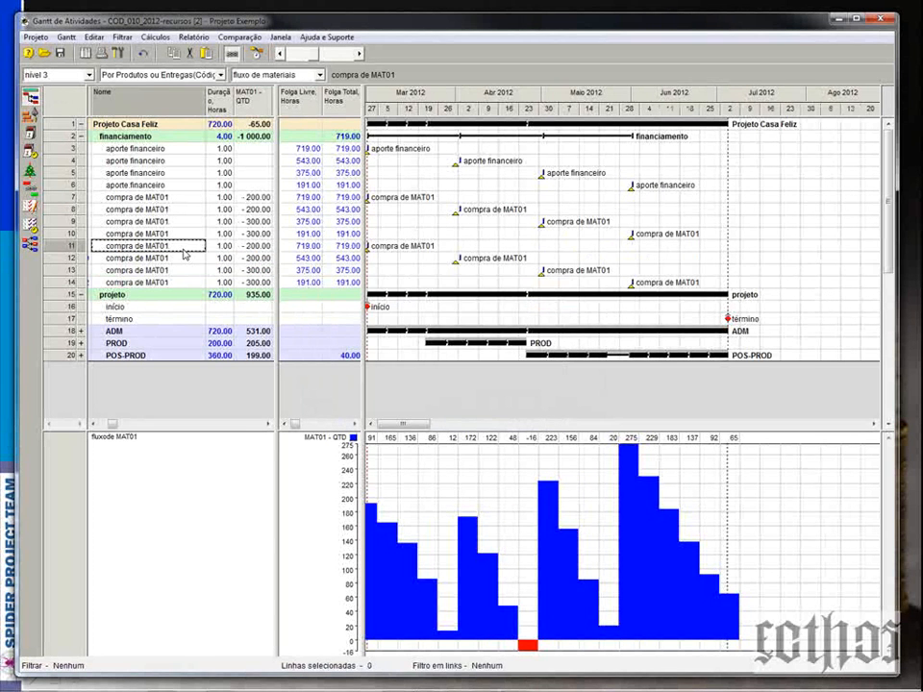
left_click(182, 247)
type("-2")
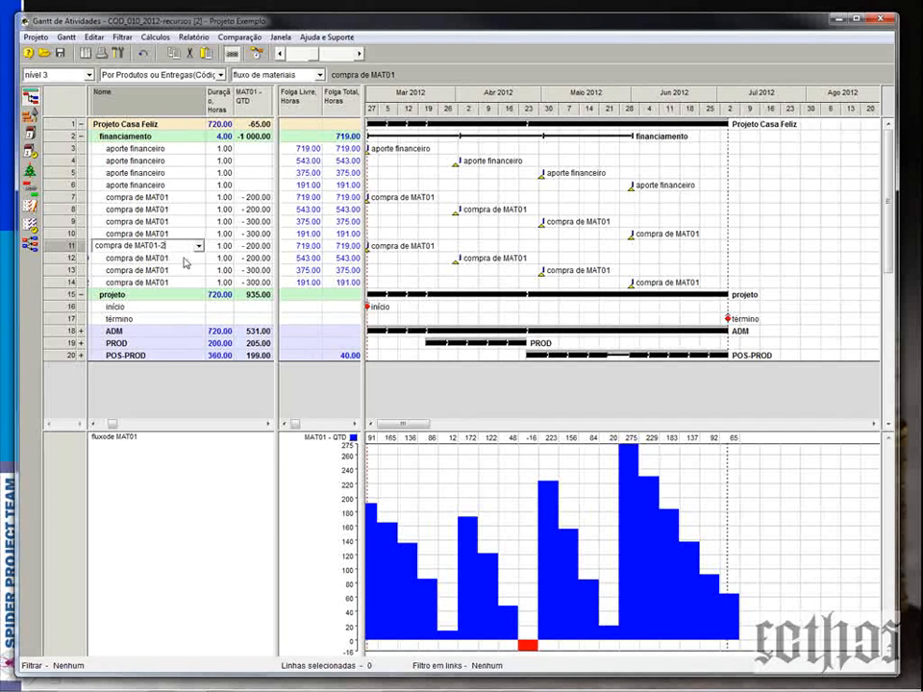
left_click(185, 256)
left_click(185, 257)
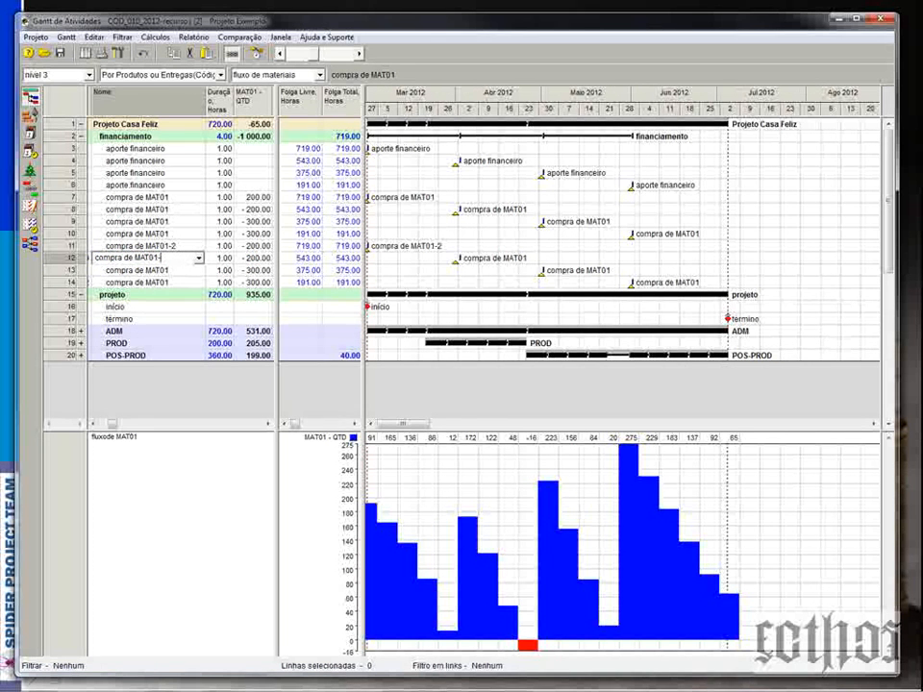
type("-2")
double_click(185, 270)
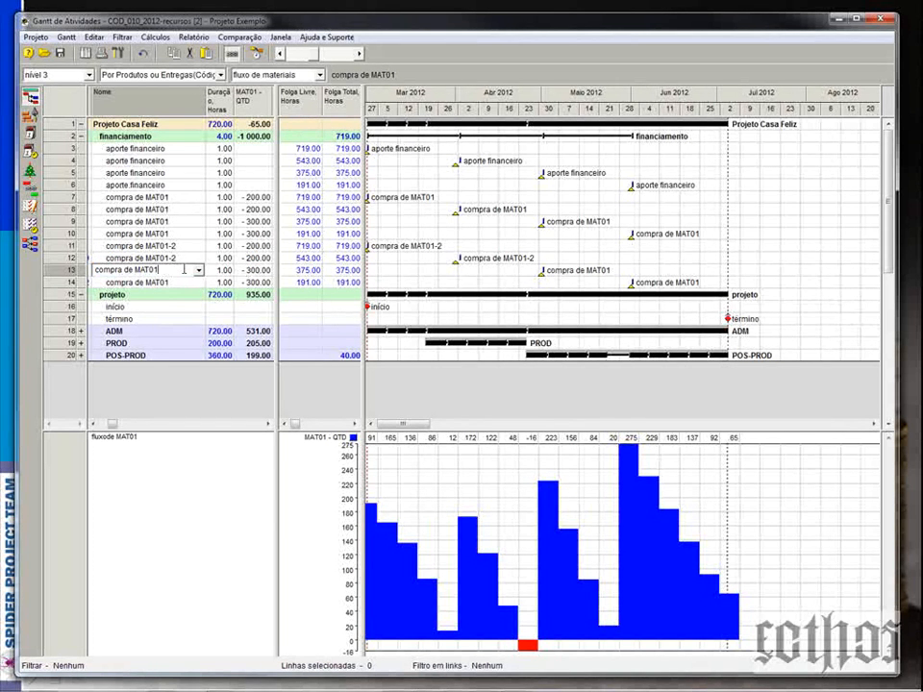
type("2")
left_click(186, 281)
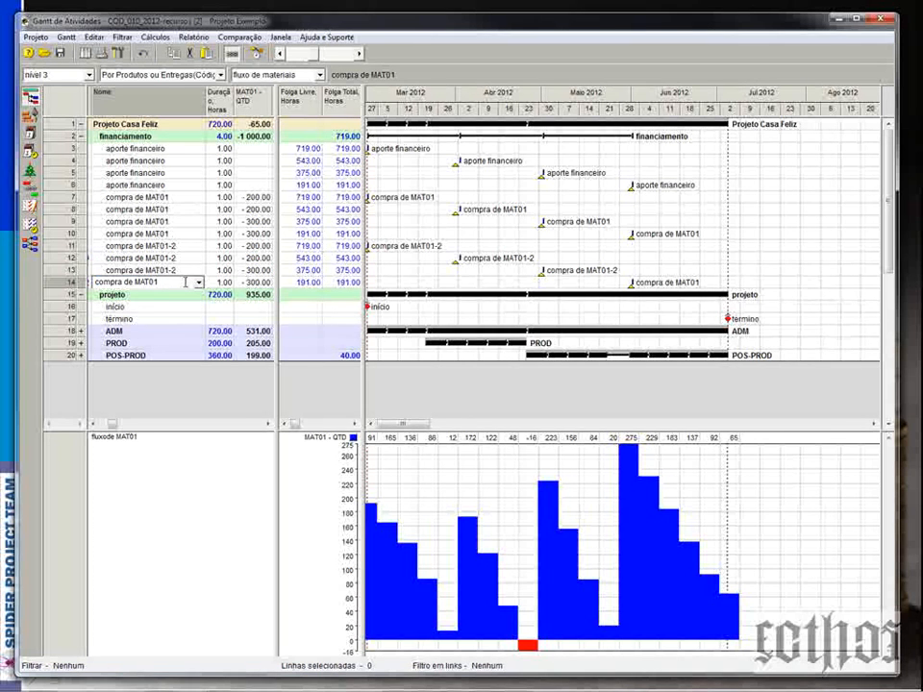
type("-2")
left_click(182, 257)
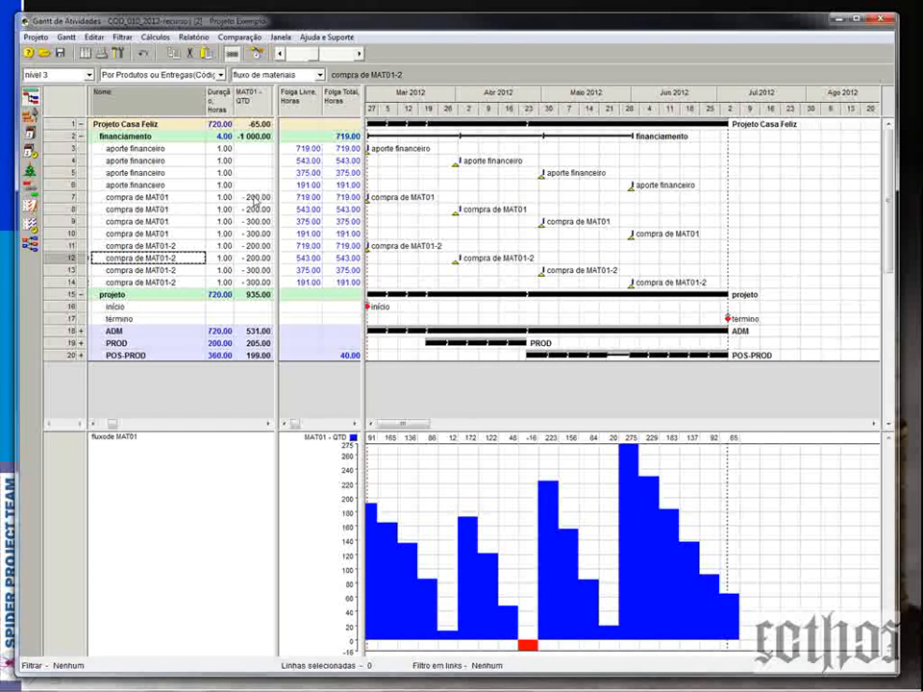
- Set the MAT01 - QTD of the four original "compra de MAT01" activities to -100
left_click(265, 196)
type("-10")
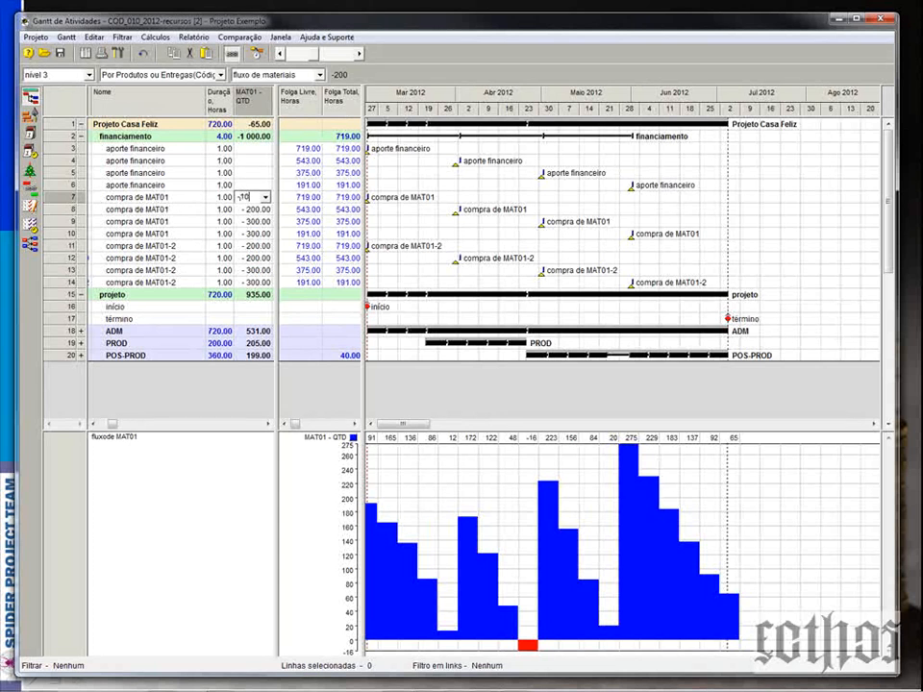
type("0")
key("Return")
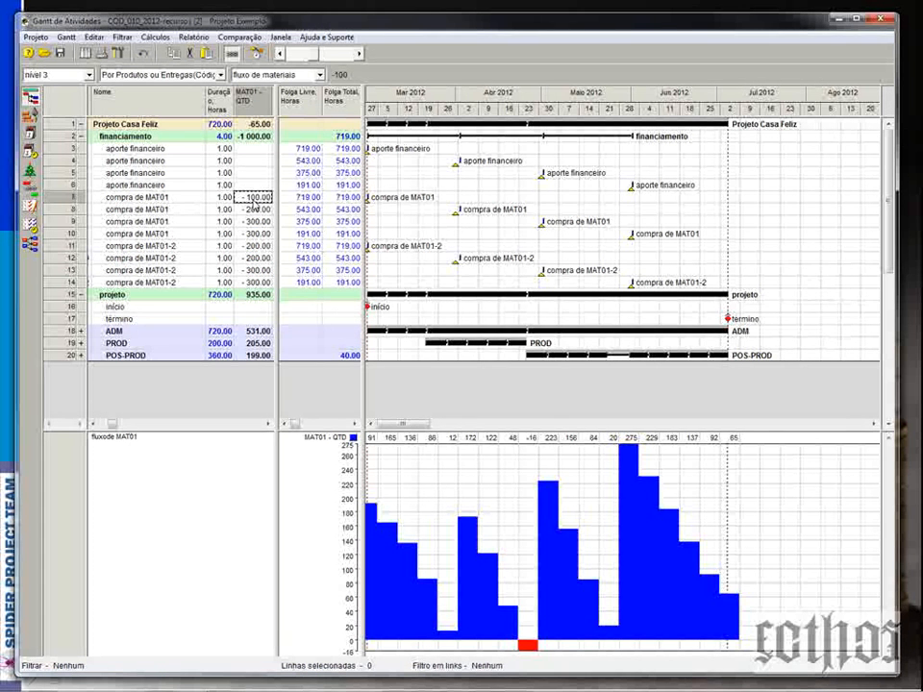
key("Down")
type("-100")
key("Down")
key("ctrl+v")
key("Down")
key("ctrl+v")
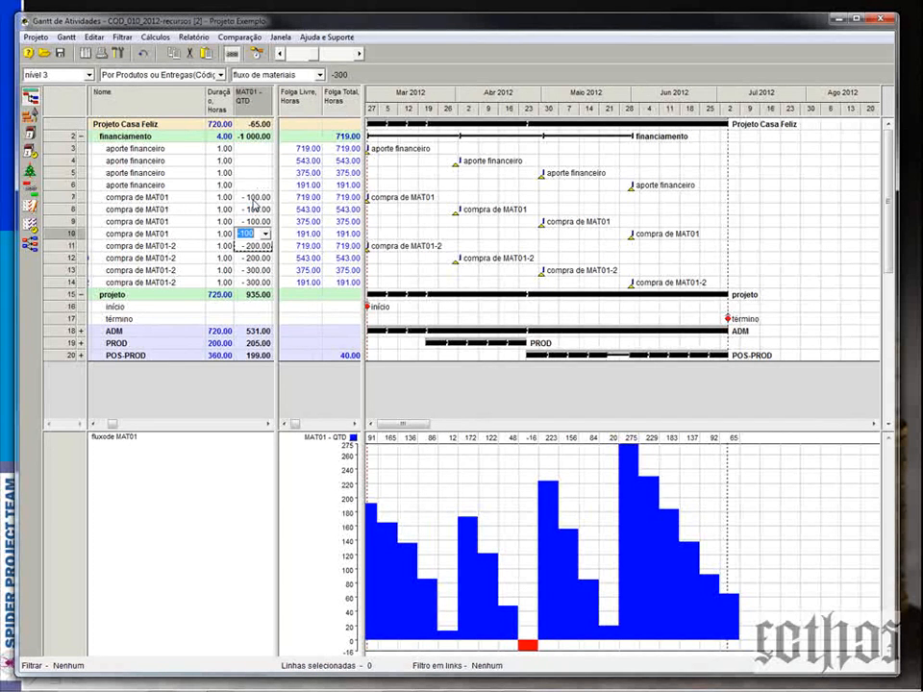
- Set the MAT01 - QTD of the four "compra de MAT01-2" activities in rows 11 to 14 to -100
key("Down")
type("-100")
key("Down")
key("ctrl+v")
key("Down")
key("ctrl+v")
key("Down")
key("ctrl+v")
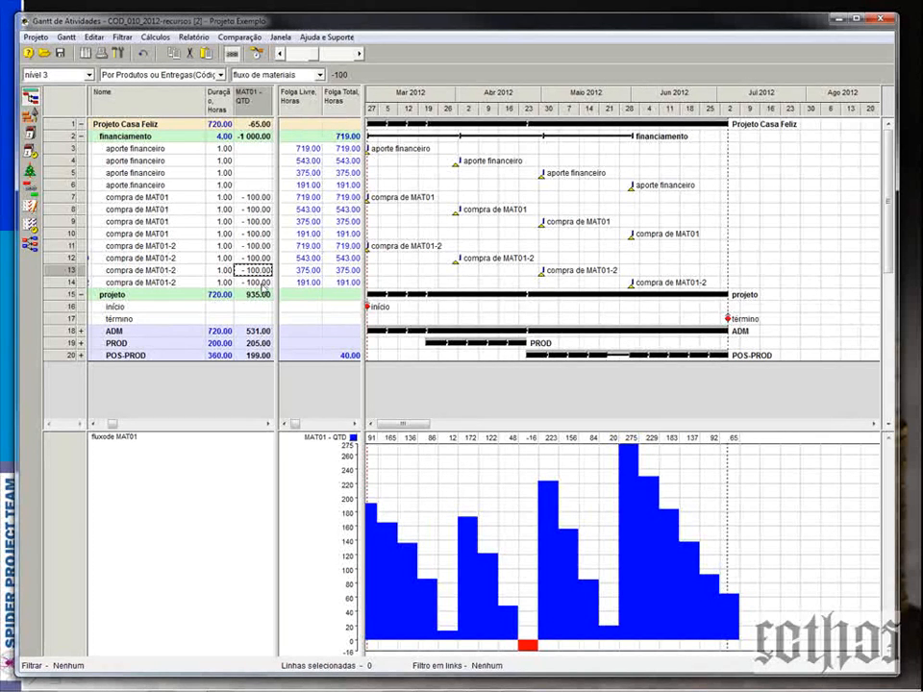
- Set the MAT01 - QTD of the first "compra de MAT01" and the first "compra de MAT01-2" activities to -200
type("-2")
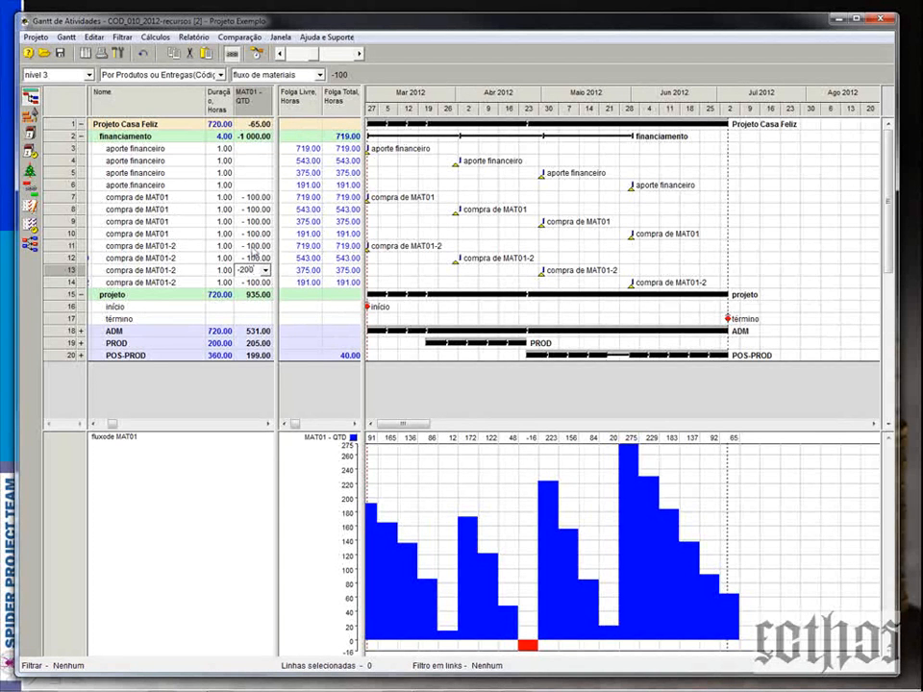
key("Escape")
left_click(262, 197)
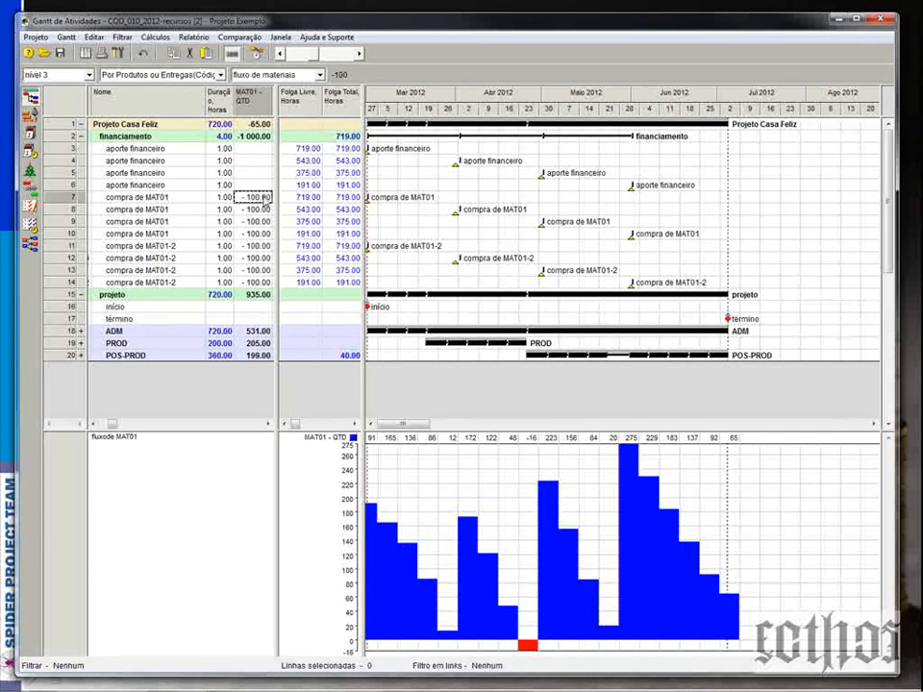
type("- 200")
left_click(252, 246)
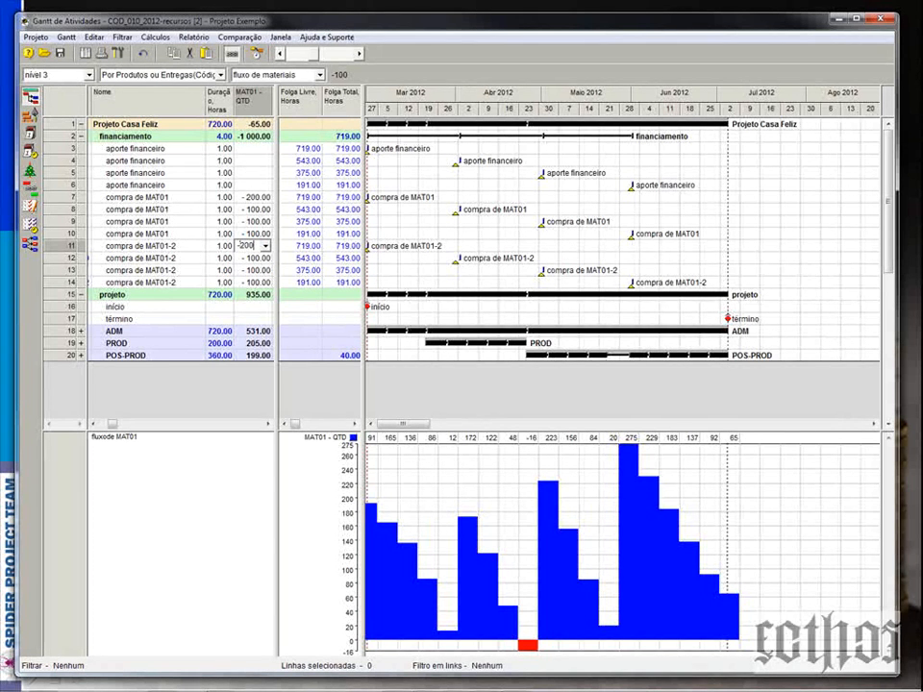
left_click(253, 210)
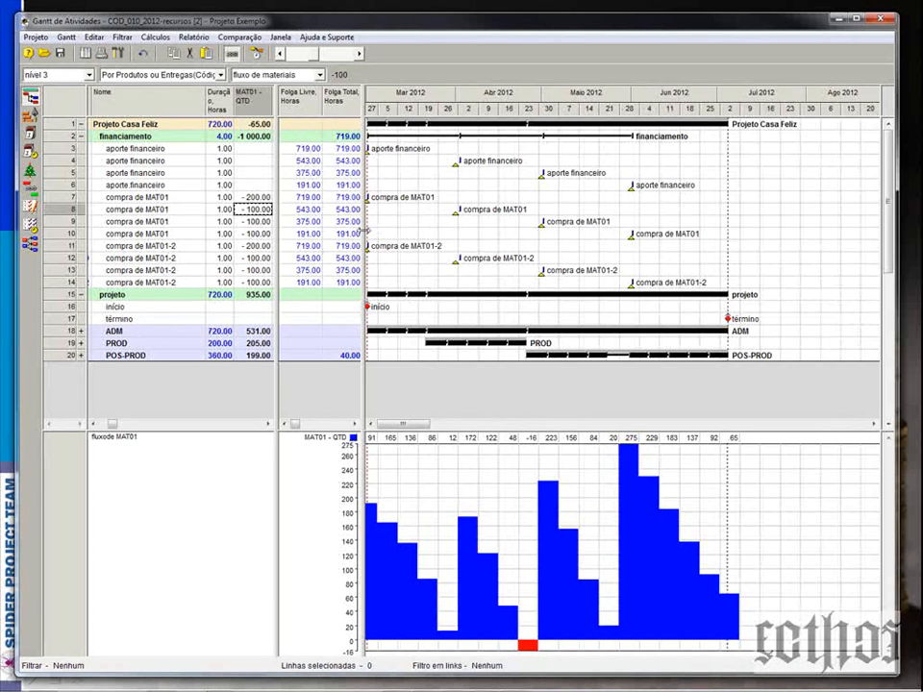
- Set the Início [NET] dates of the four "compra de MAT01-2" activities to 15/03/2012, 15/04/2012, 15/05/2012 and 15/06/2012, in row order
left_click_drag(365, 231, 544, 231)
left_click_drag(277, 248, 435, 248)
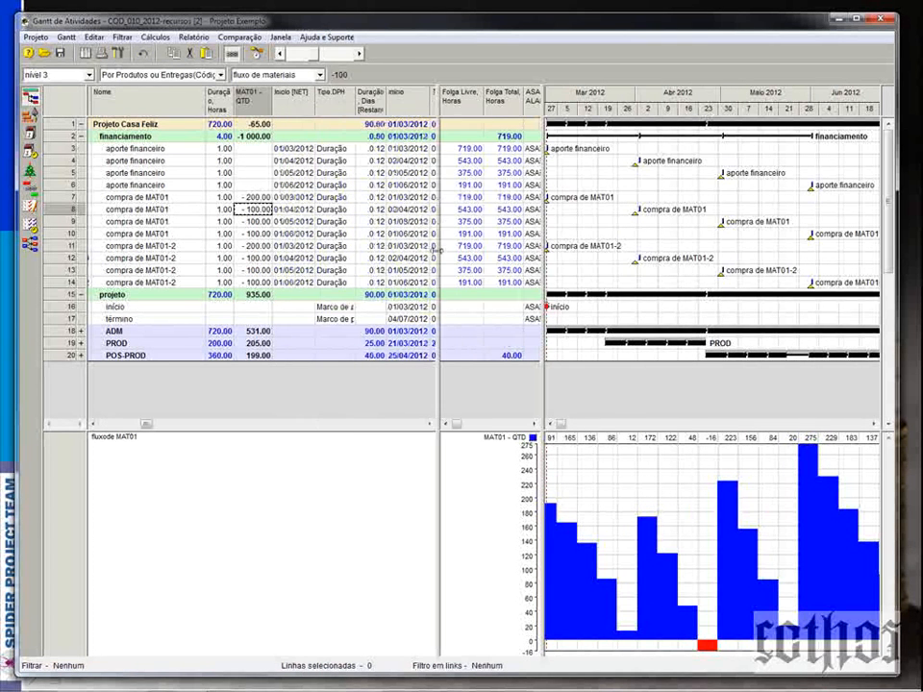
left_click(288, 247)
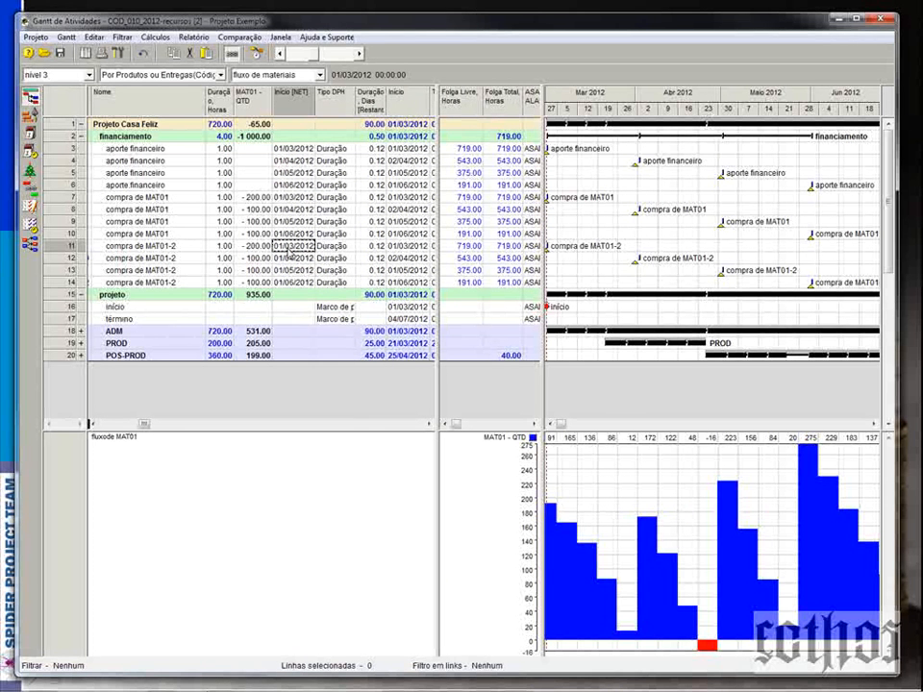
left_click(289, 249)
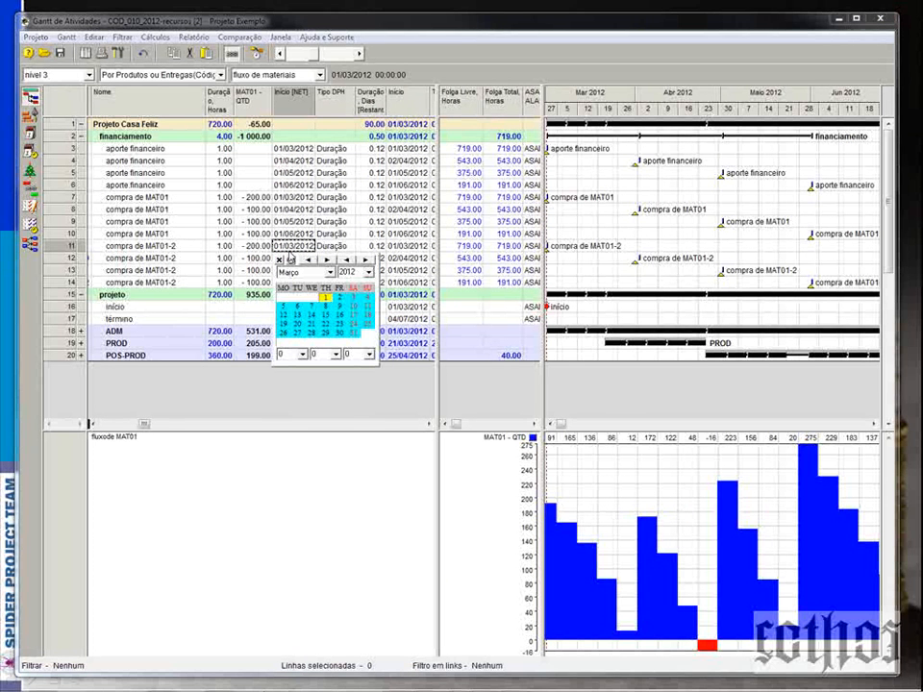
left_click(326, 316)
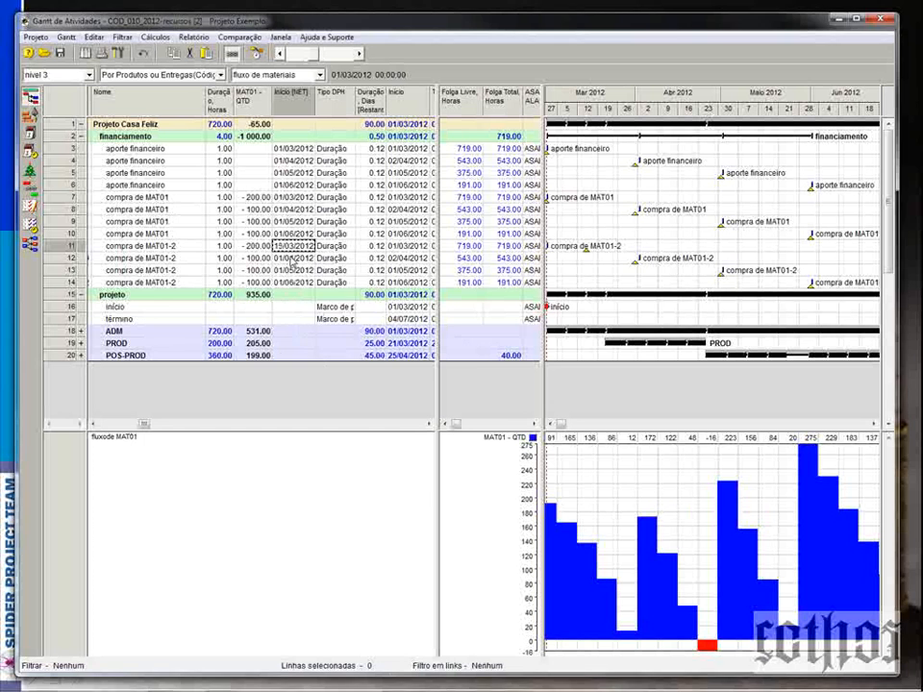
double_click(292, 259)
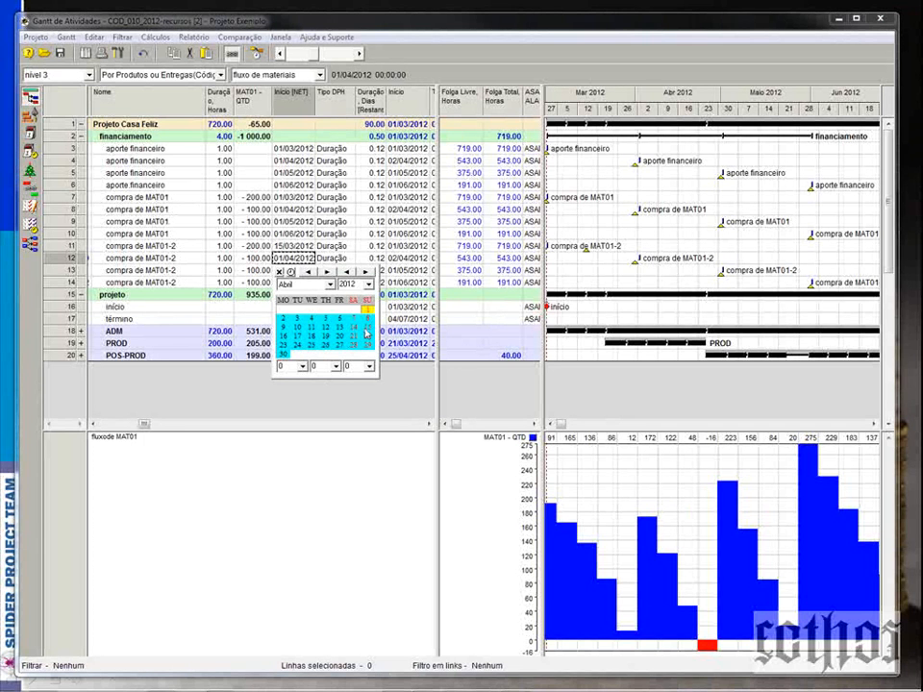
left_click(366, 331)
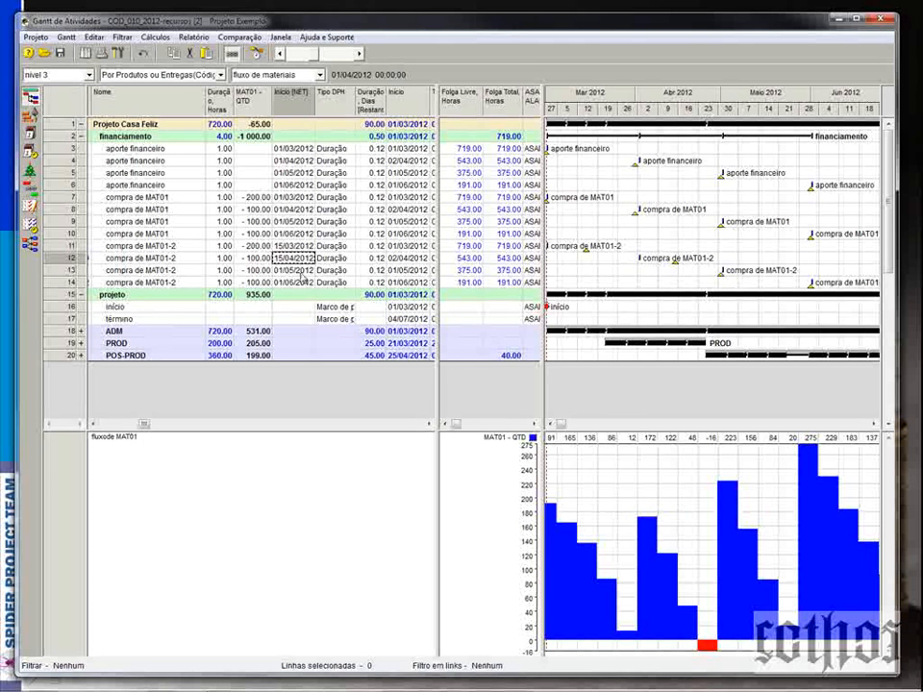
double_click(300, 272)
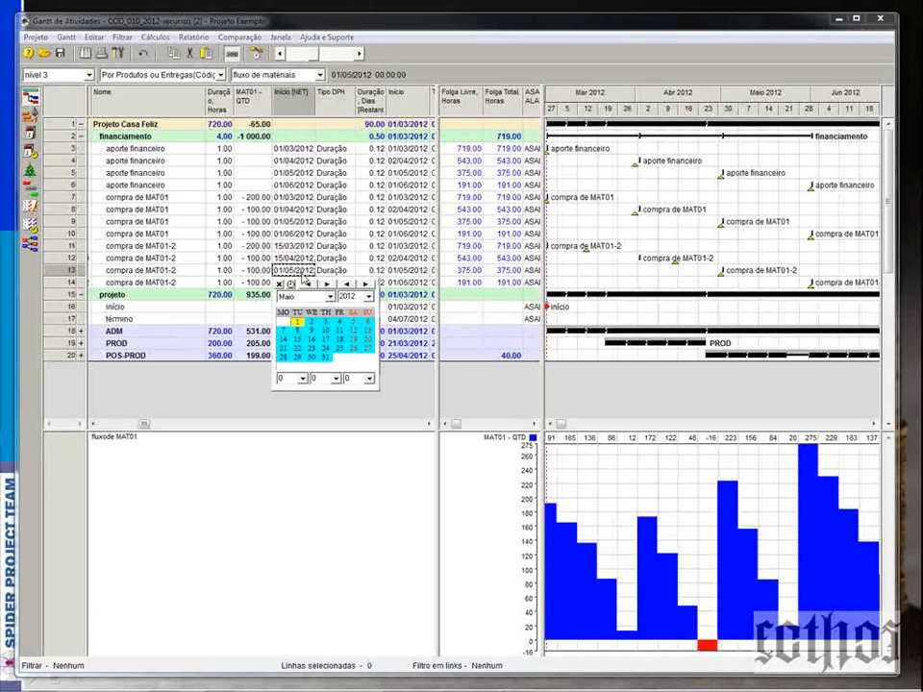
left_click(295, 341)
double_click(294, 283)
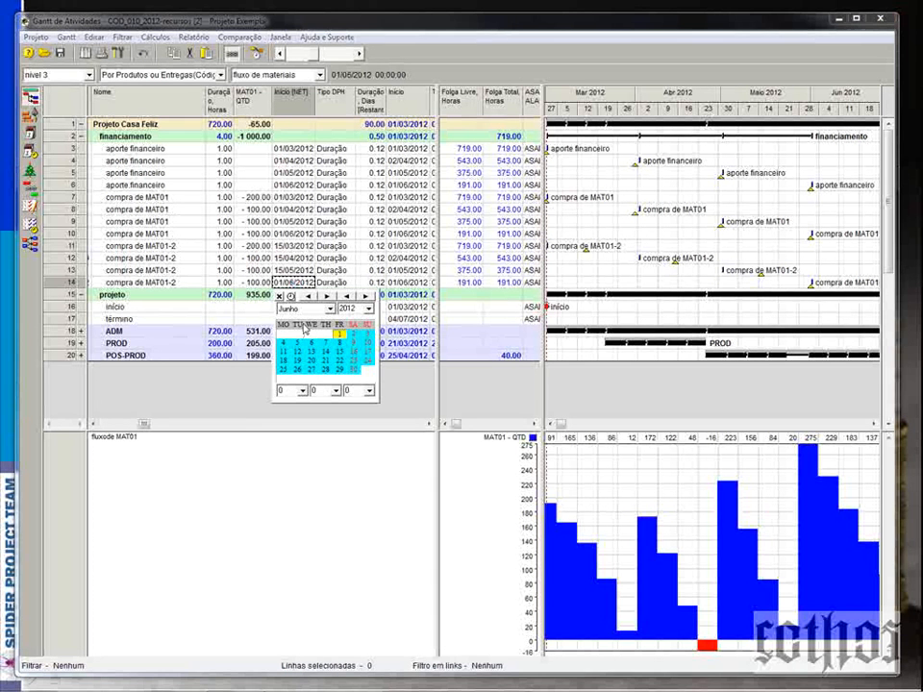
left_click(339, 357)
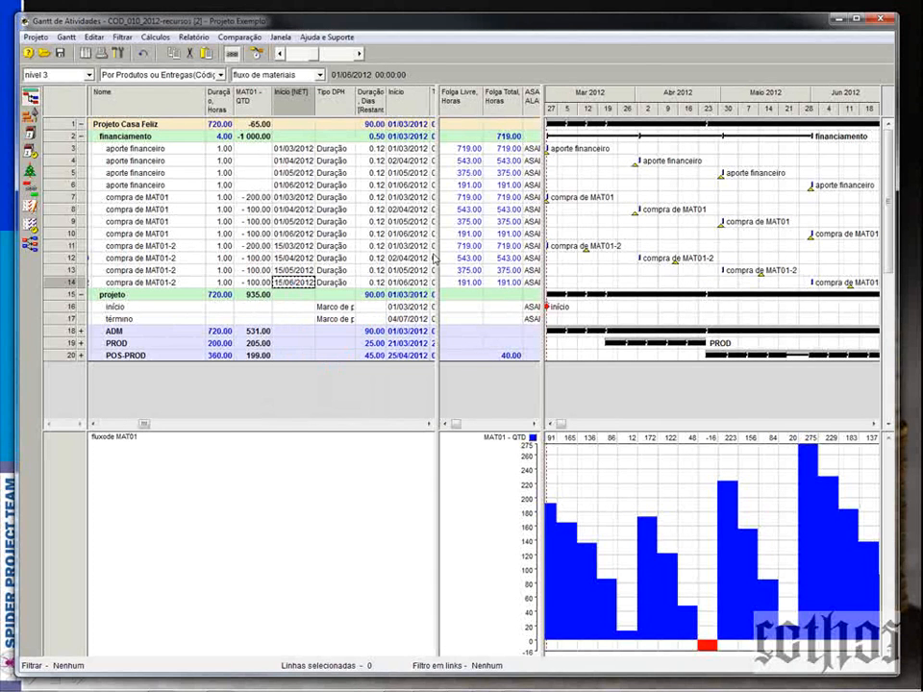
- Narrow the two table panes, shrink the MAT01 diagram pane, and recalculate the schedule with the existing options
left_click_drag(436, 258, 276, 271)
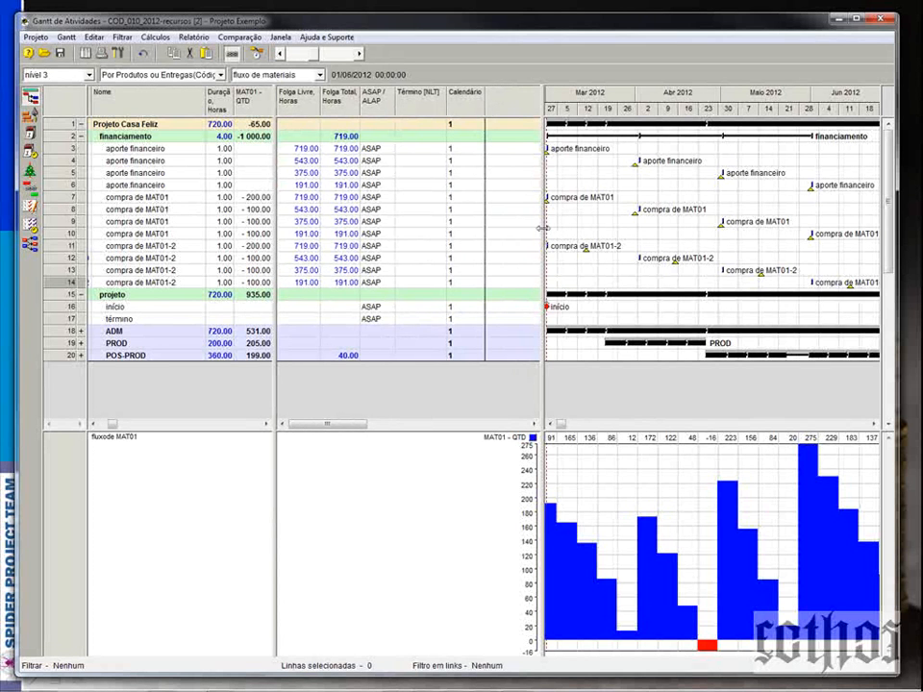
left_click_drag(542, 200, 368, 236)
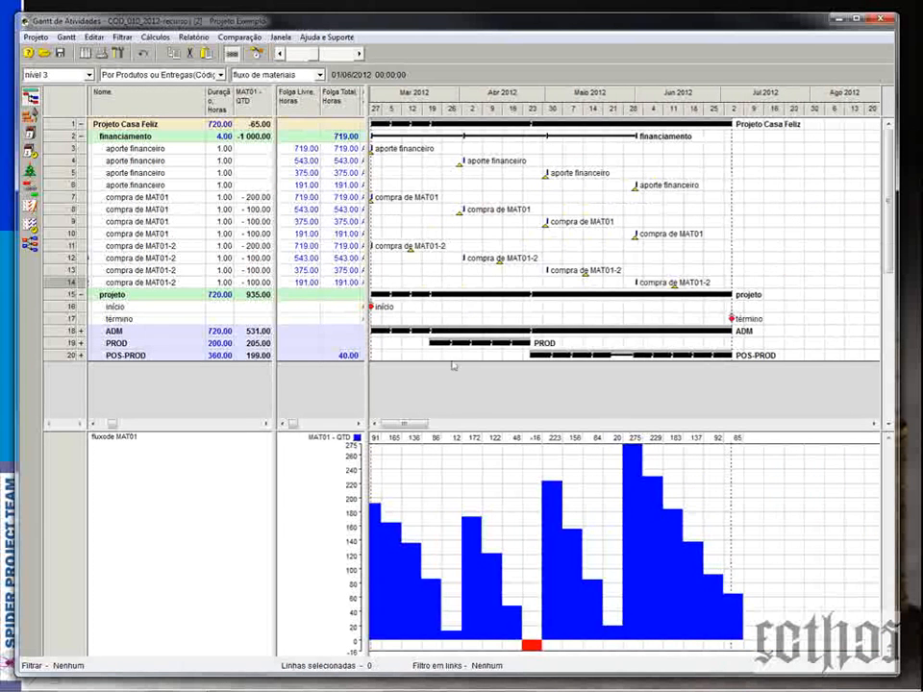
left_click_drag(472, 448, 472, 640)
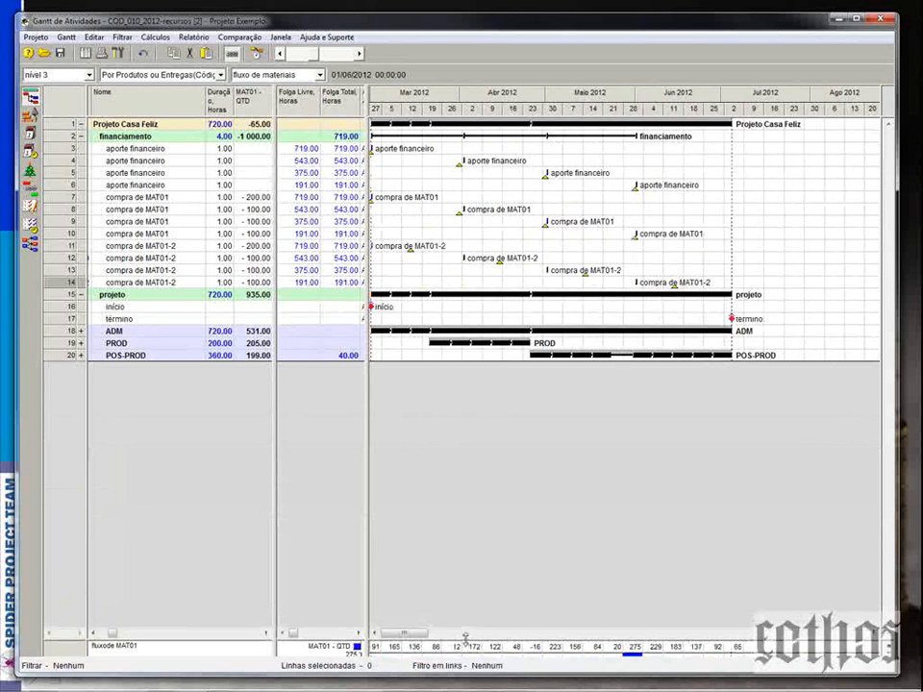
key("F9")
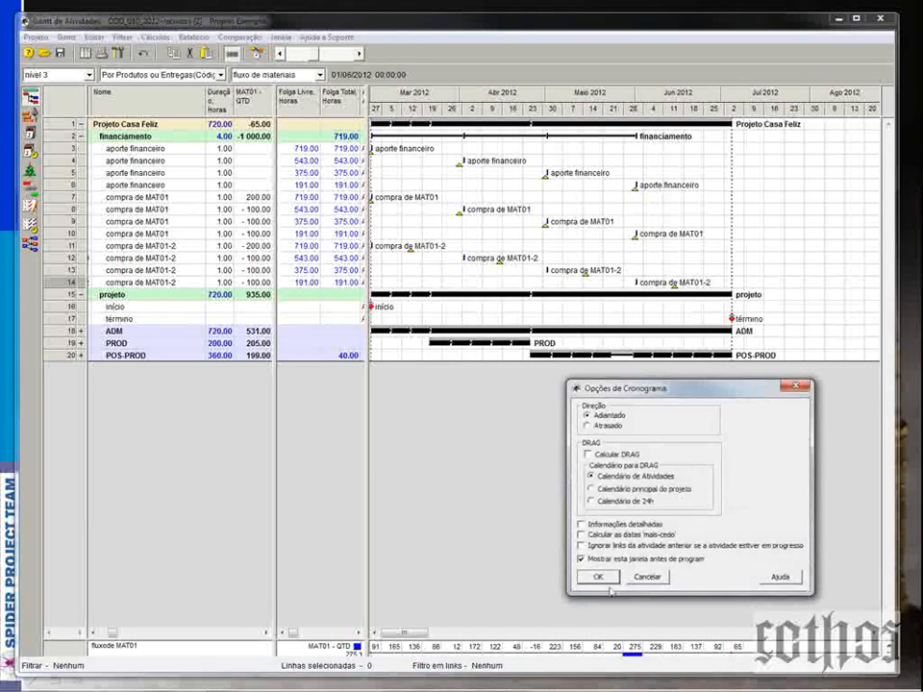
left_click(603, 578)
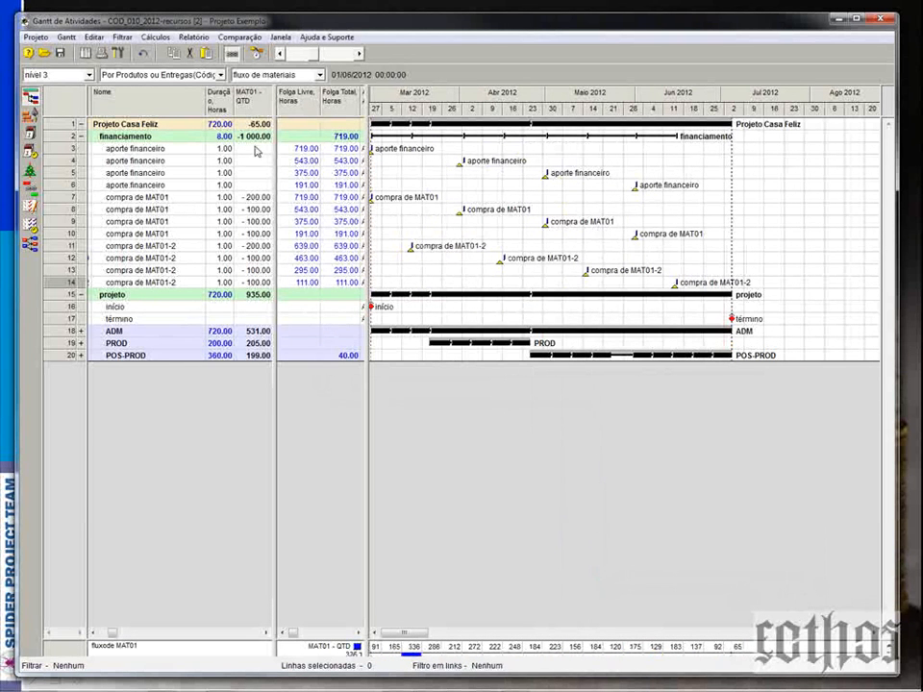
- Collapse the financiamento phase, enlarge the MAT01 diagram pane, and recalculate the schedule again with the existing options
left_click(255, 138)
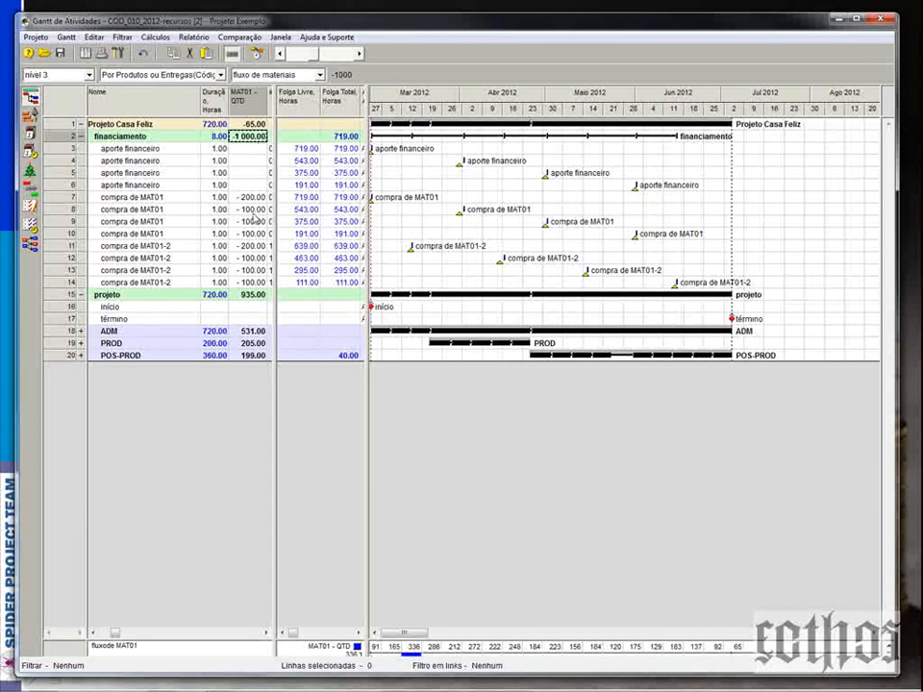
left_click_drag(275, 299, 268, 300)
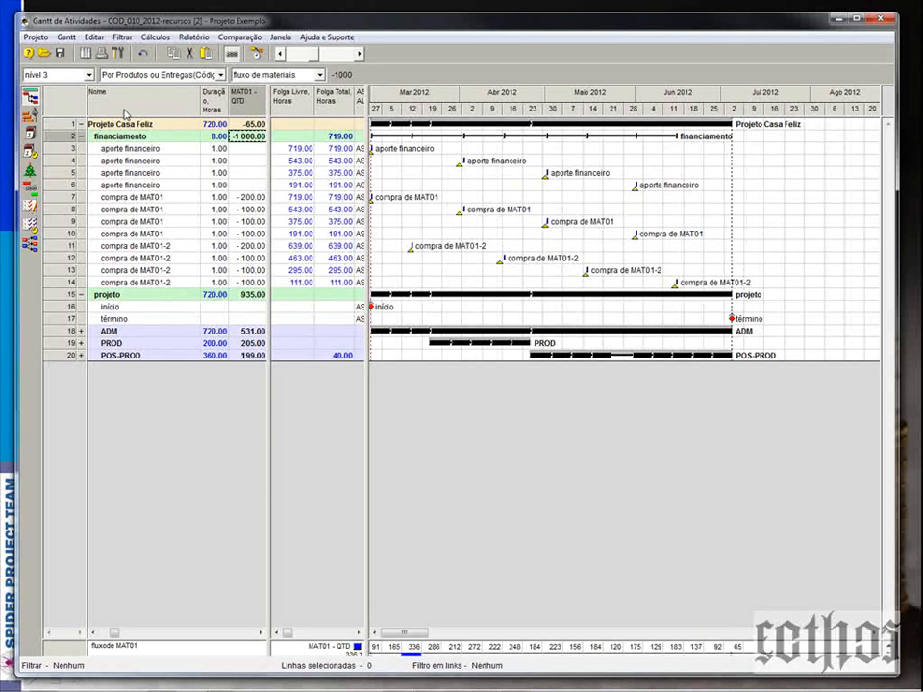
left_click(81, 138)
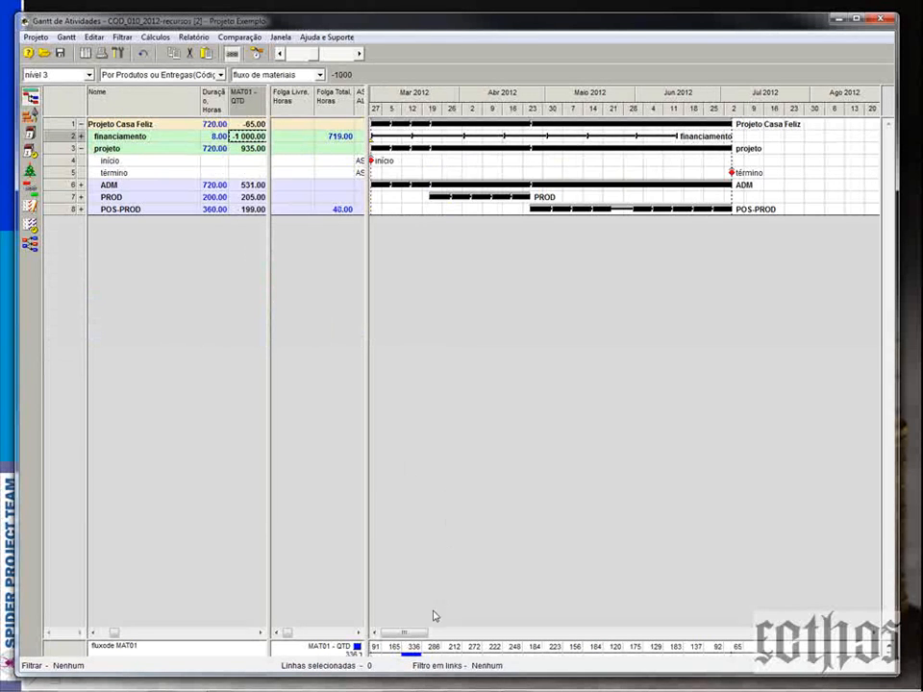
left_click_drag(433, 634, 425, 427)
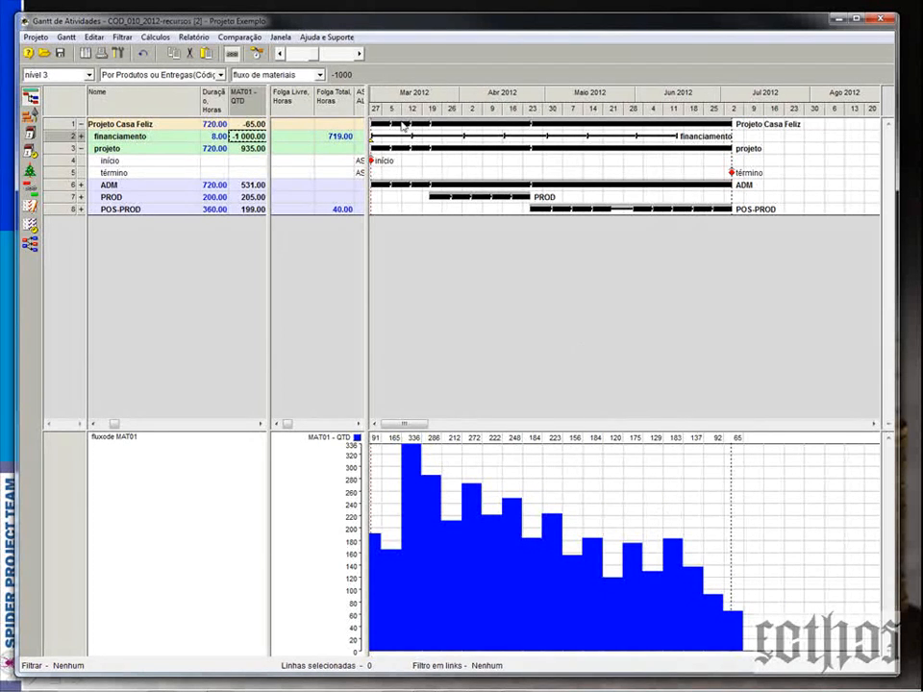
left_click(231, 54)
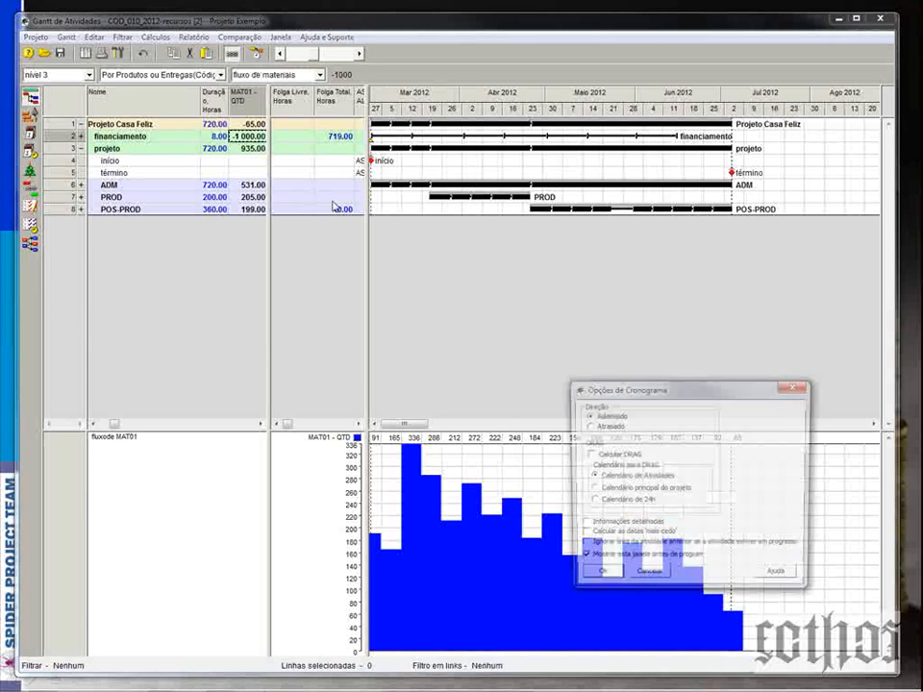
left_click(599, 571)
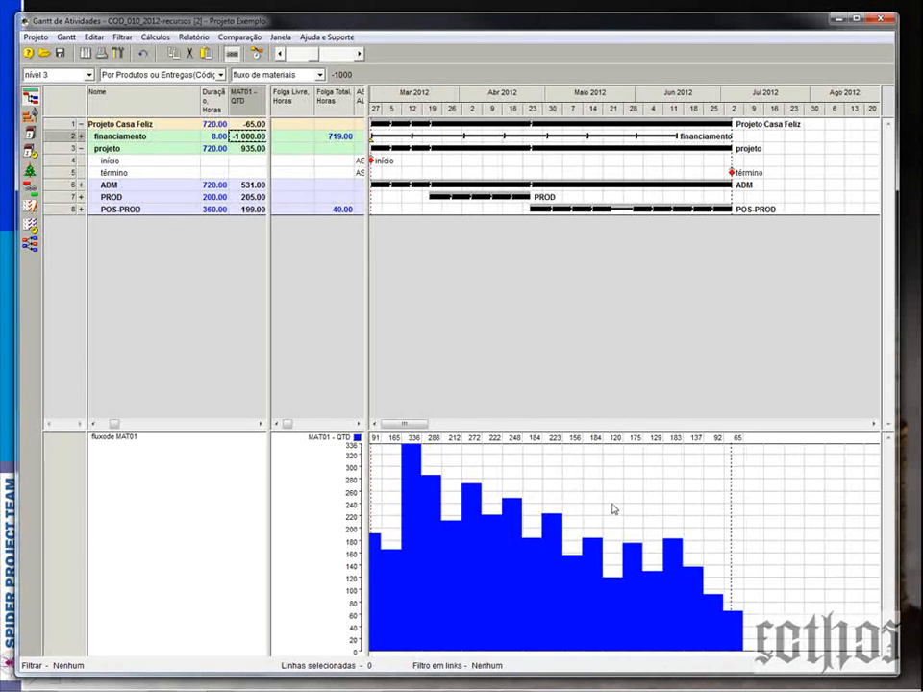
- Delete the "fluxode MAT01" diagram and expand the financiamento phase
right_click(561, 473)
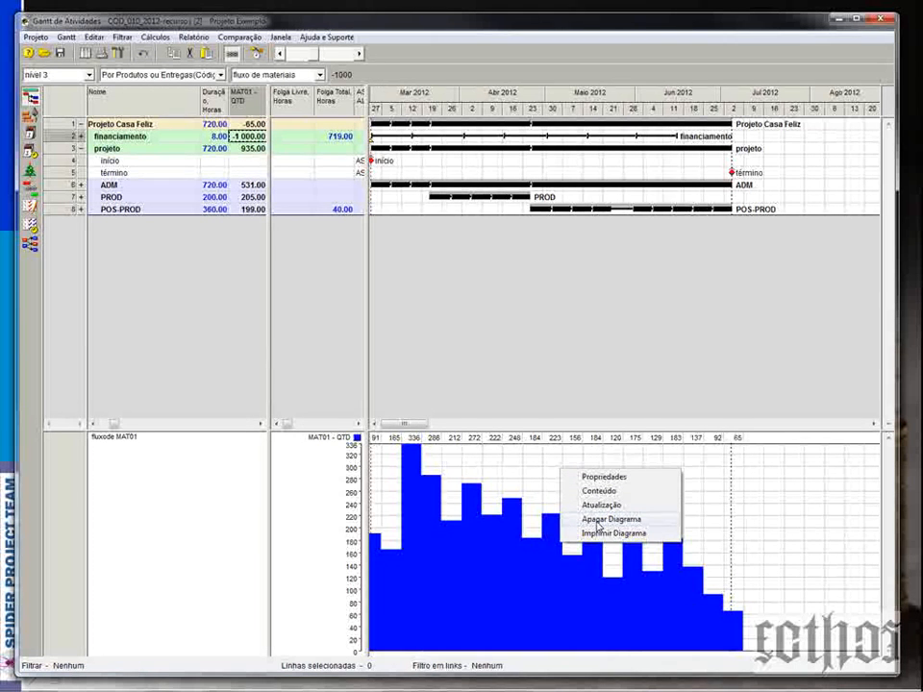
left_click(597, 523)
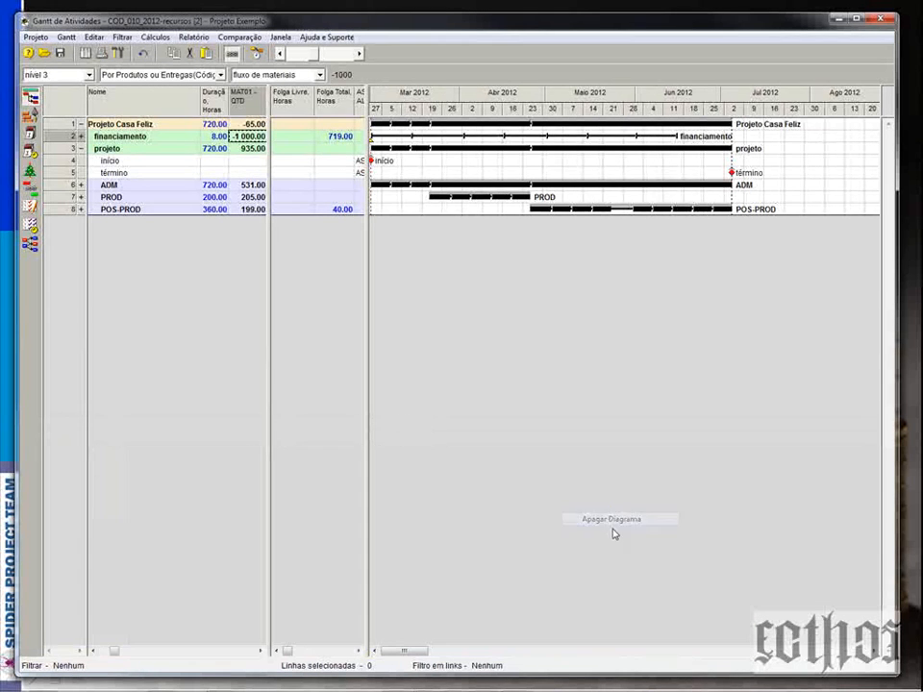
left_click(82, 185)
left_click(81, 184)
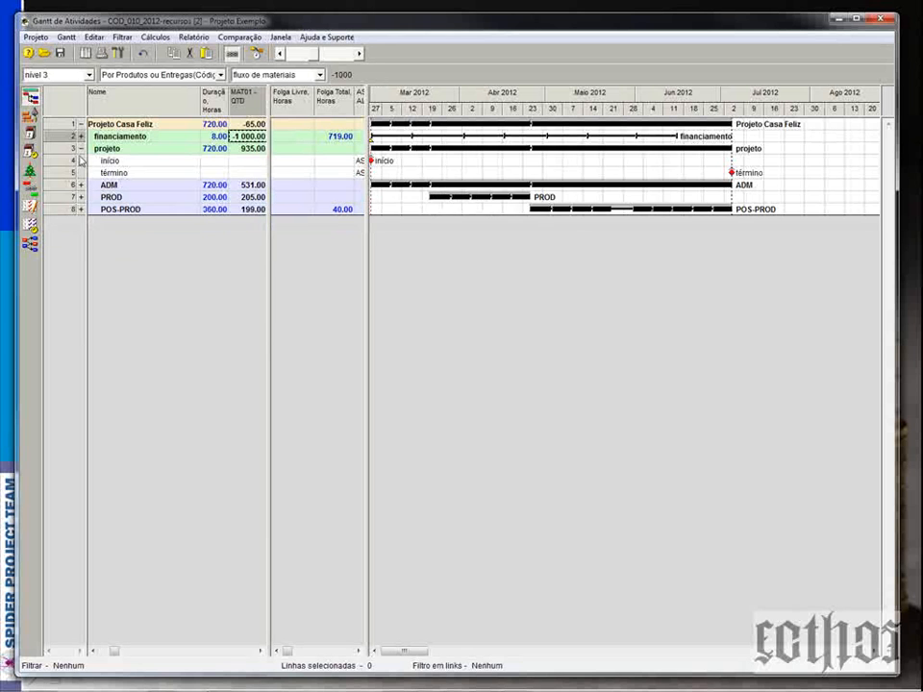
left_click(82, 135)
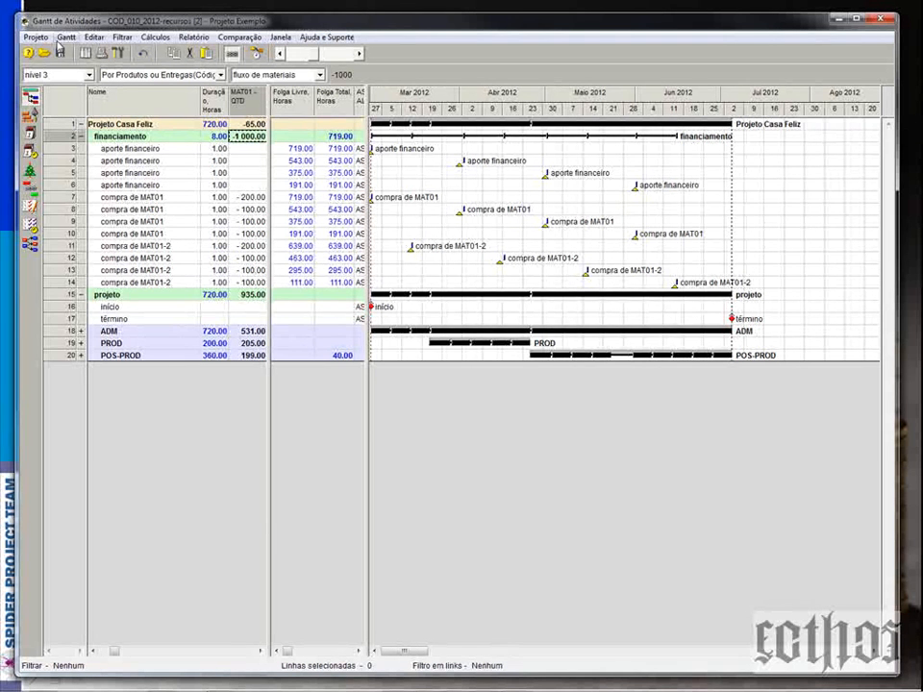
- Start a new diagram for the entire project with the user-defined field "MAT01 - QTD" as its parameter
right_click(42, 96)
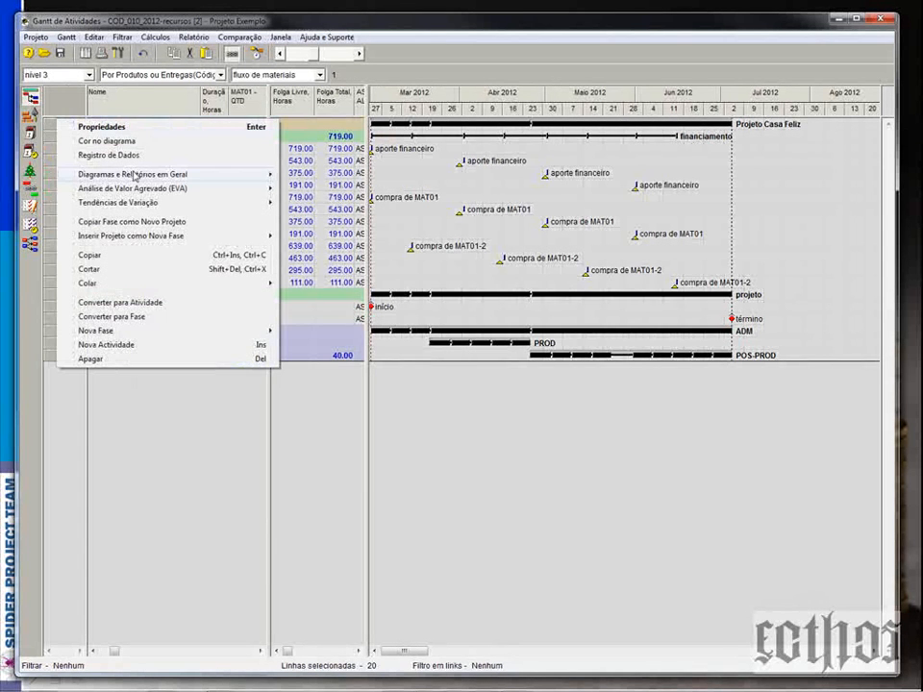
mouse_move(134, 176)
left_click(315, 187)
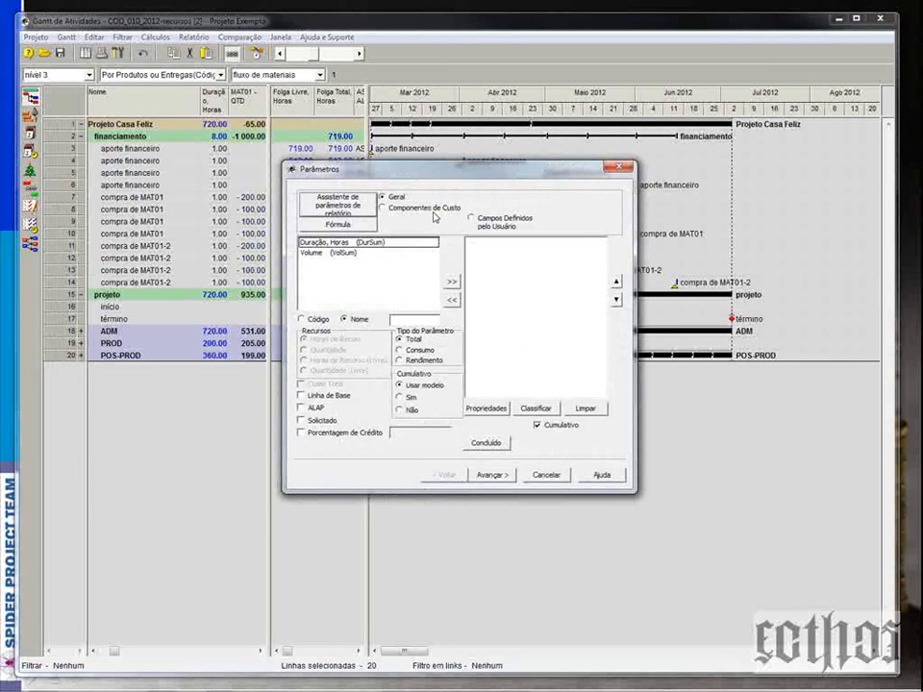
left_click(471, 217)
scroll(373, 252, "down", 2)
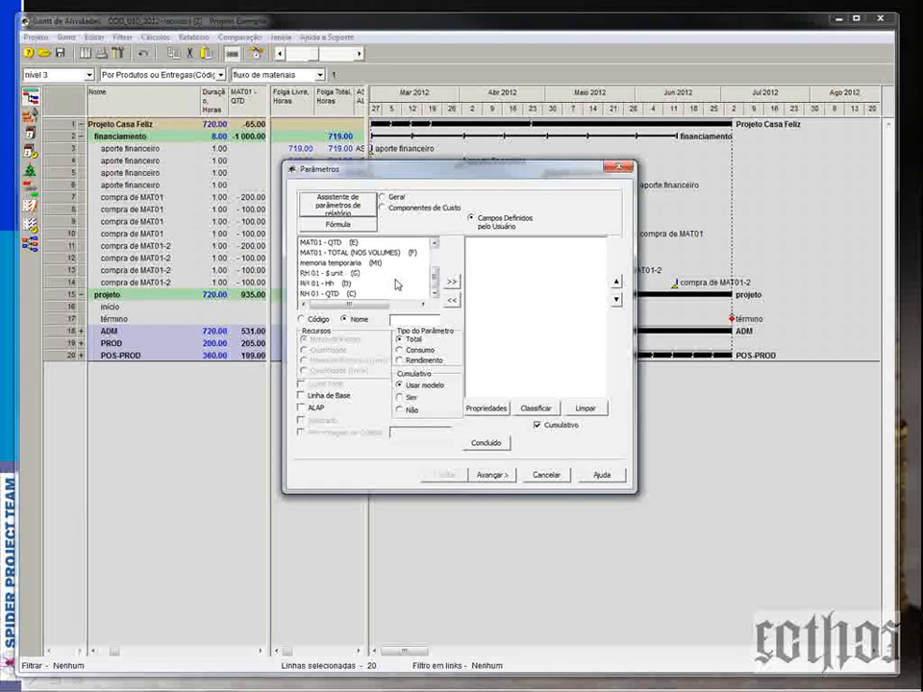
left_click(327, 242)
left_click(450, 282)
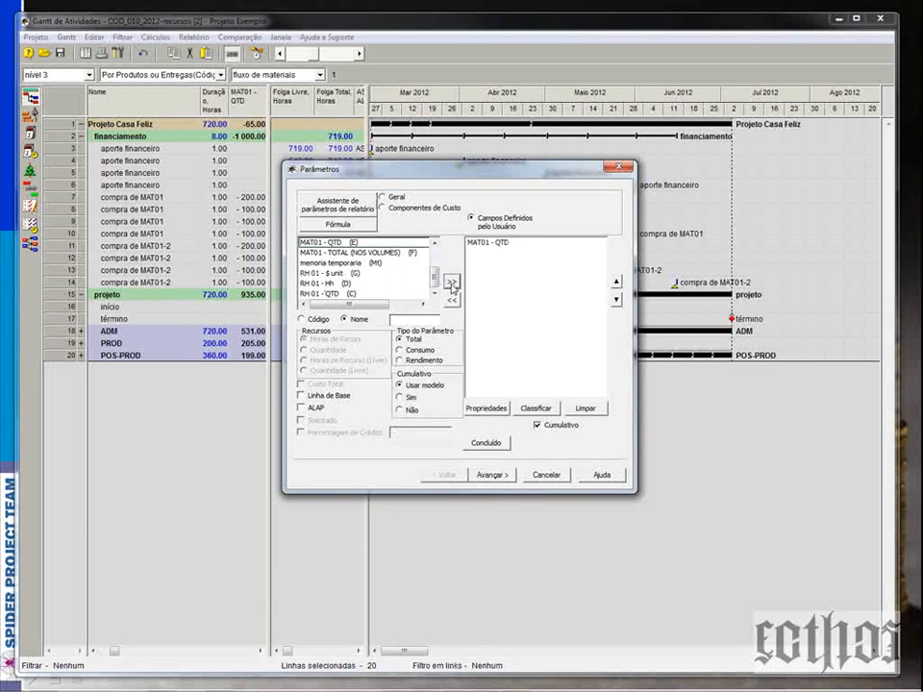
- Name the diagram "fluxo de MAT01", set its color for values above 0 to blue, and finish creating it
left_click(490, 477)
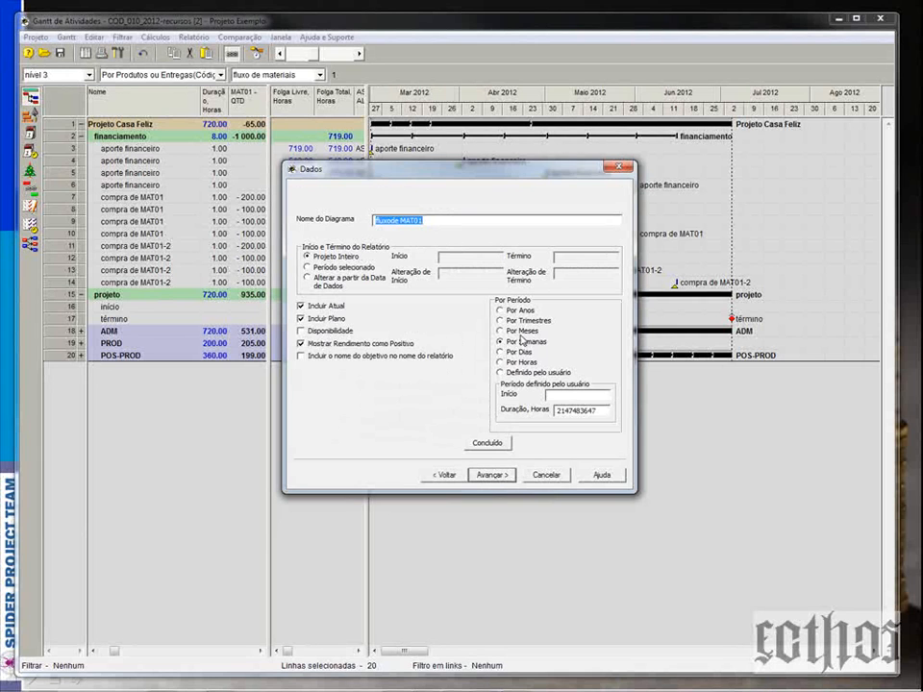
left_click(380, 220)
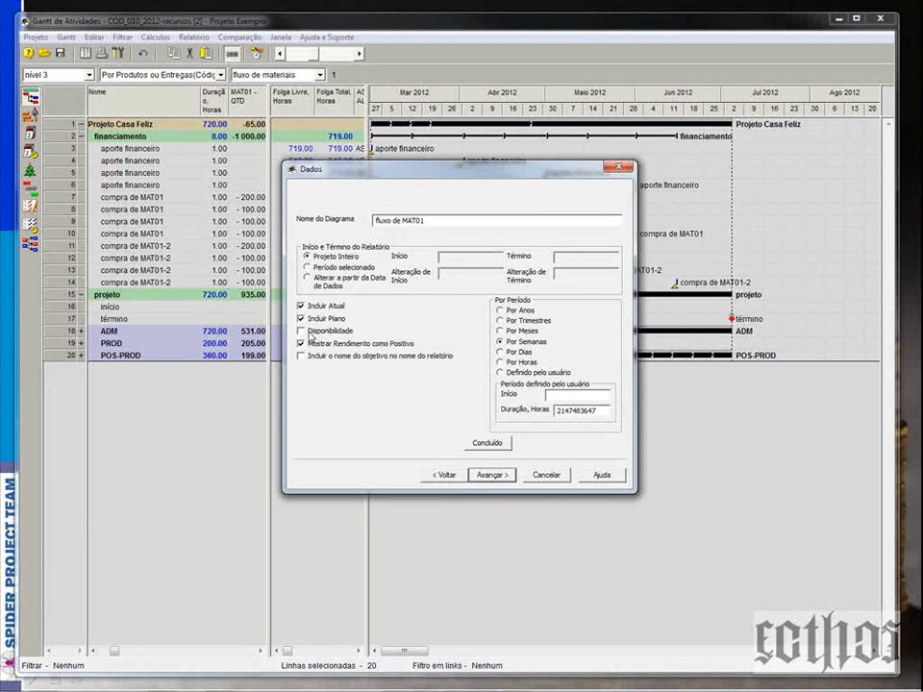
left_click(492, 473)
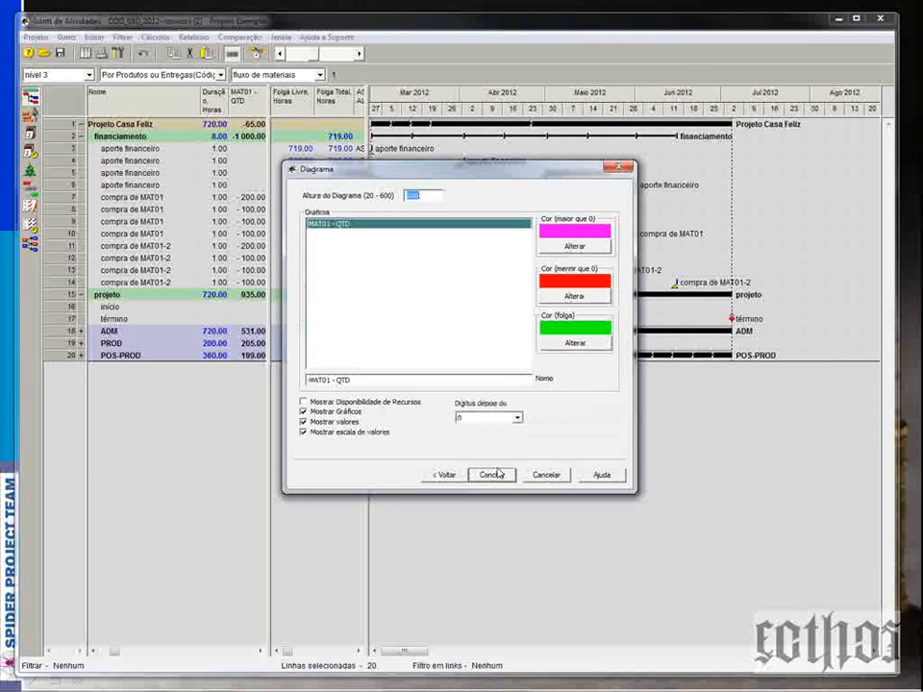
left_click(575, 246)
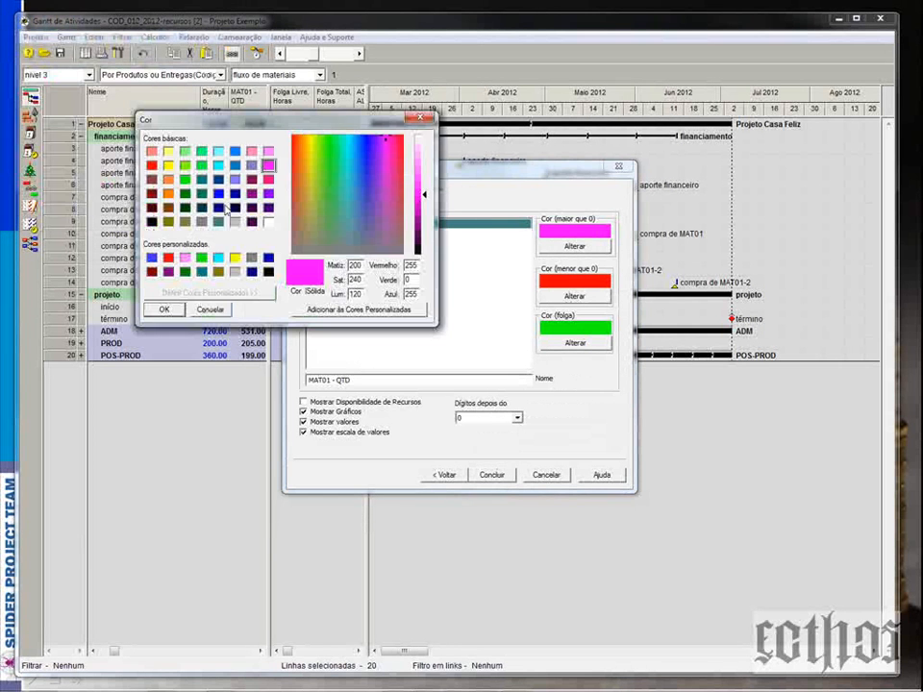
left_click(218, 193)
left_click(164, 310)
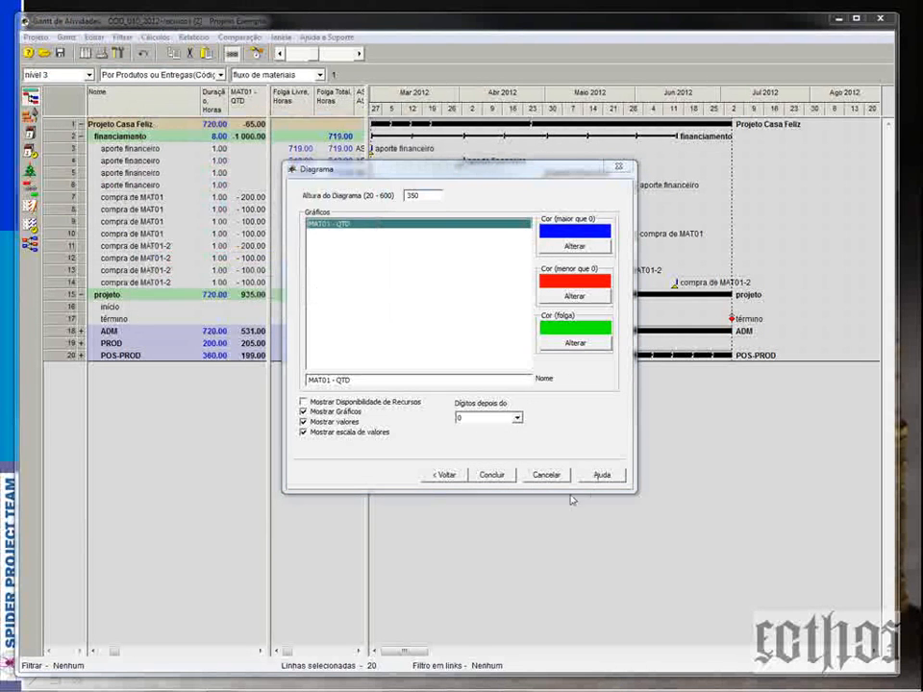
left_click(498, 481)
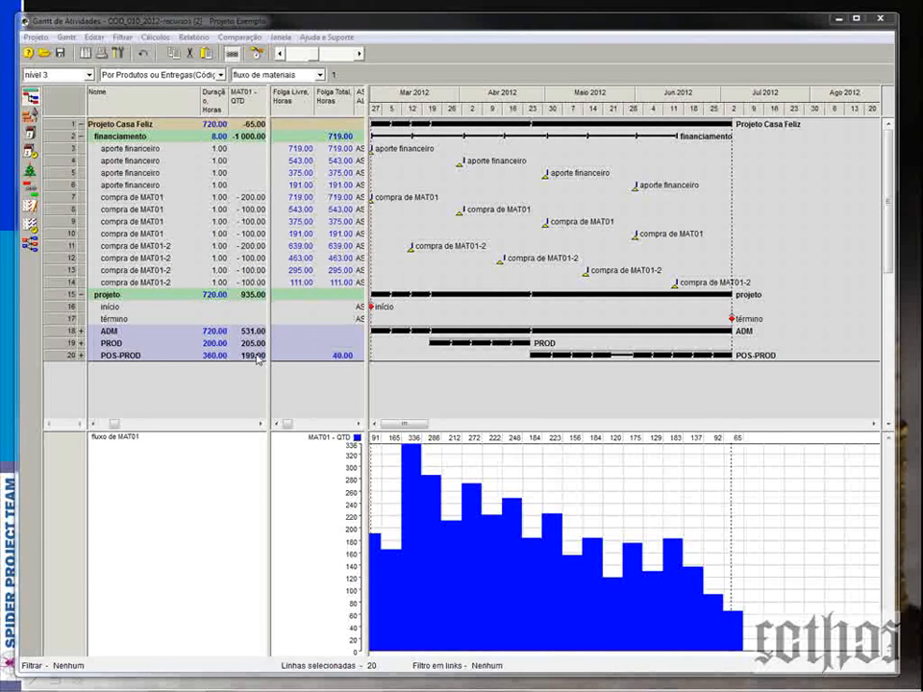
- Set the MAT01 - QTD of the first "compra de MAT01" and the first "compra de MAT01-2" activity to -100
left_click(235, 199)
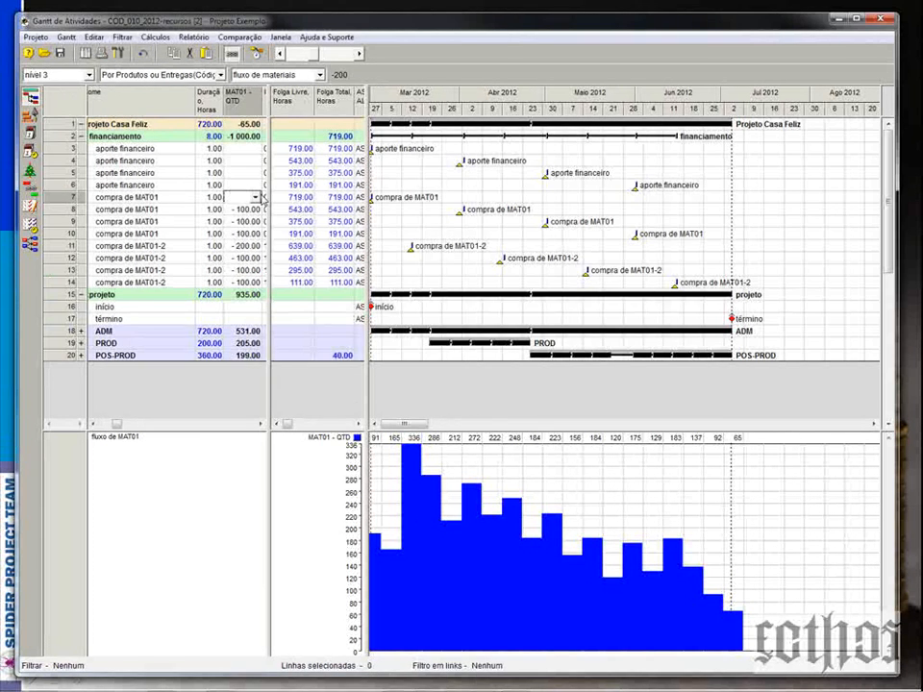
type("-100")
left_click(248, 246)
type("- 1")
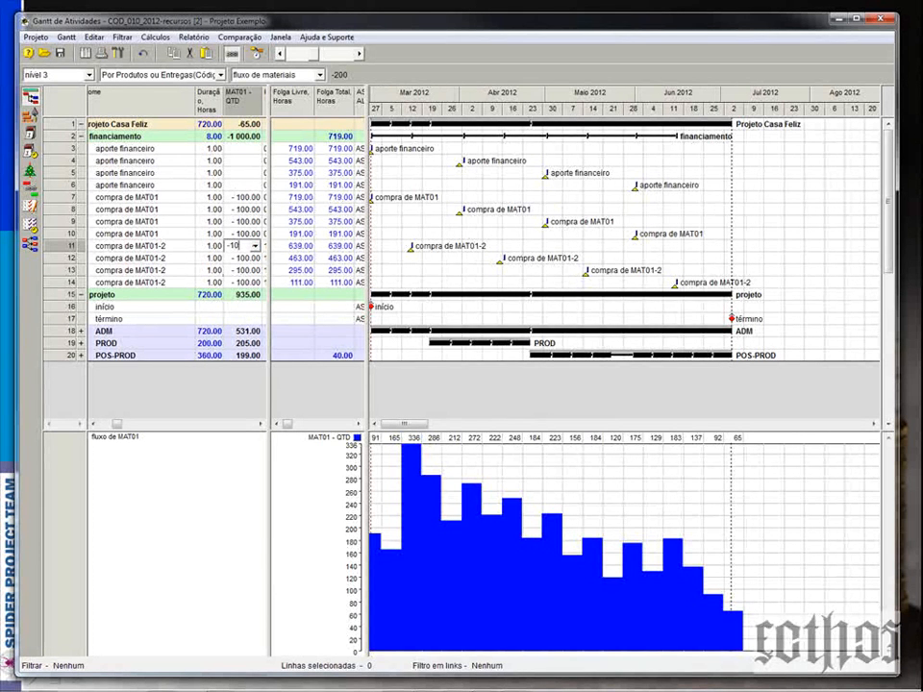
type("00")
left_click(237, 294)
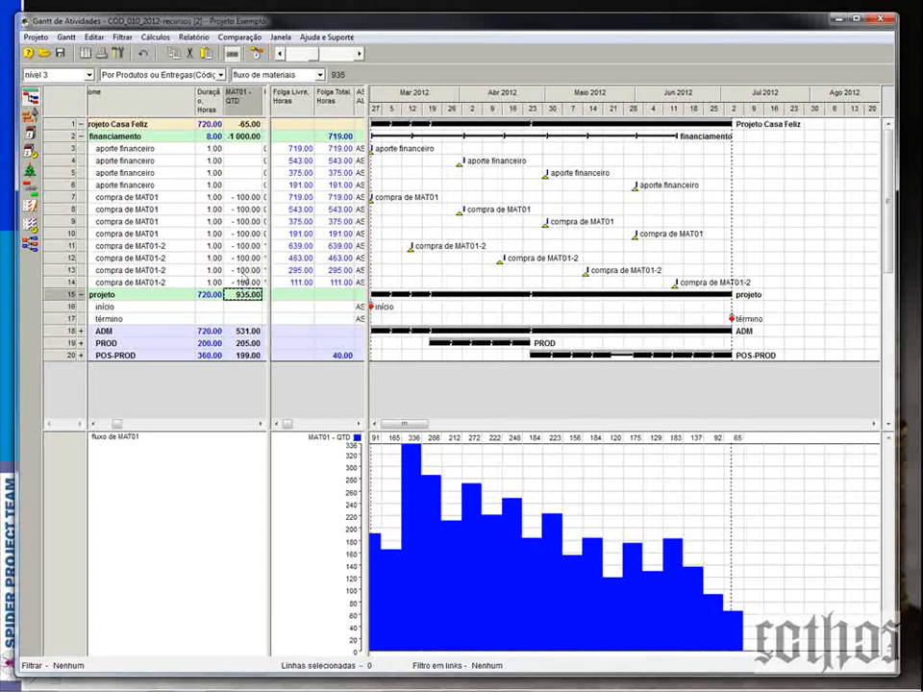
- Set the MAT01 - QTD of the last "compra de MAT01" and last "compra de MAT01-2" activity to -200, and recalculate the schedule
left_click(240, 233)
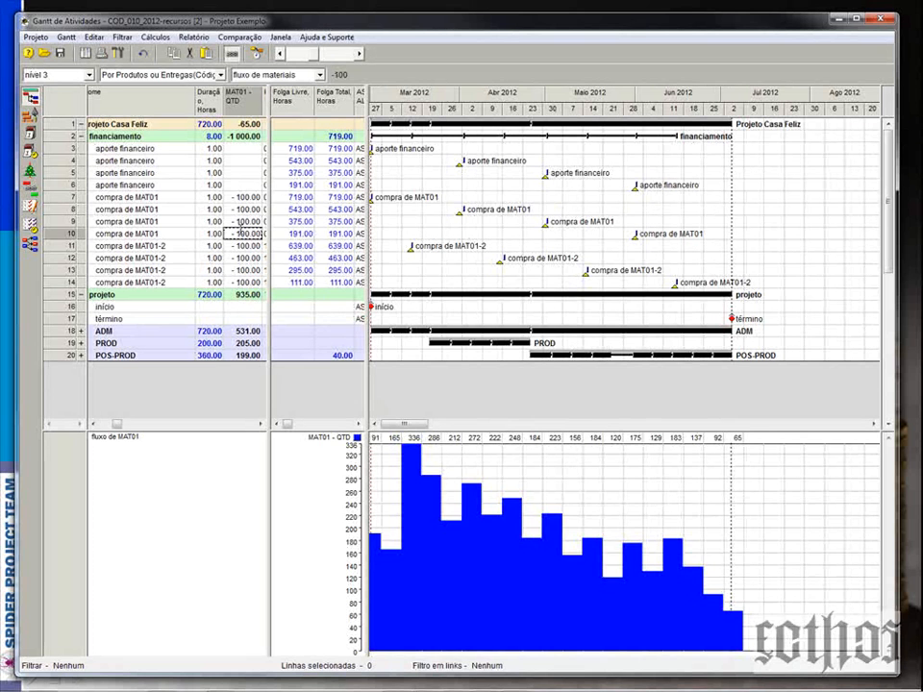
type("-200")
left_click(240, 281)
type("- ")
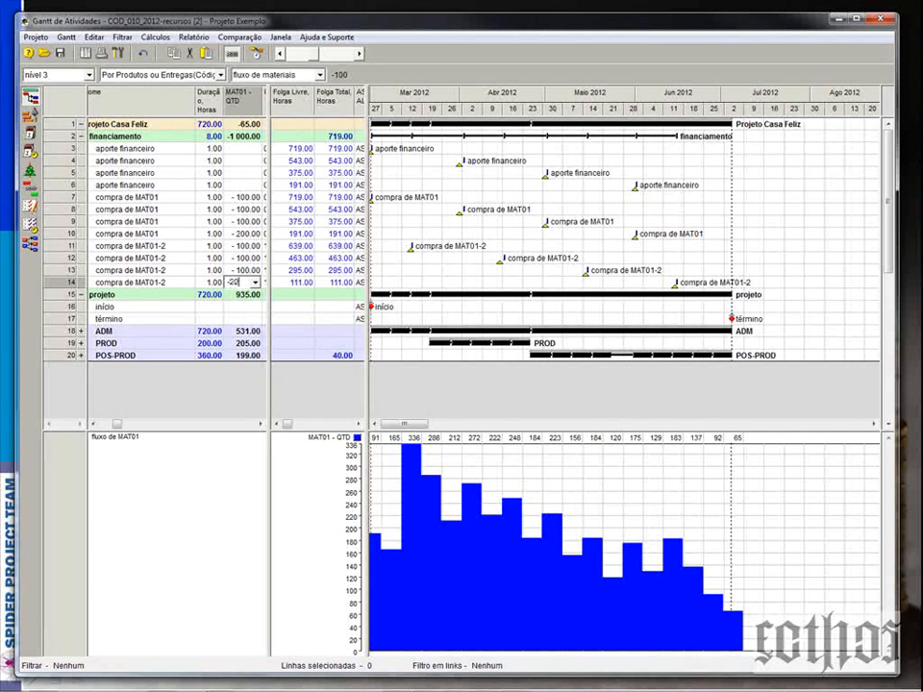
type("200")
left_click(242, 245)
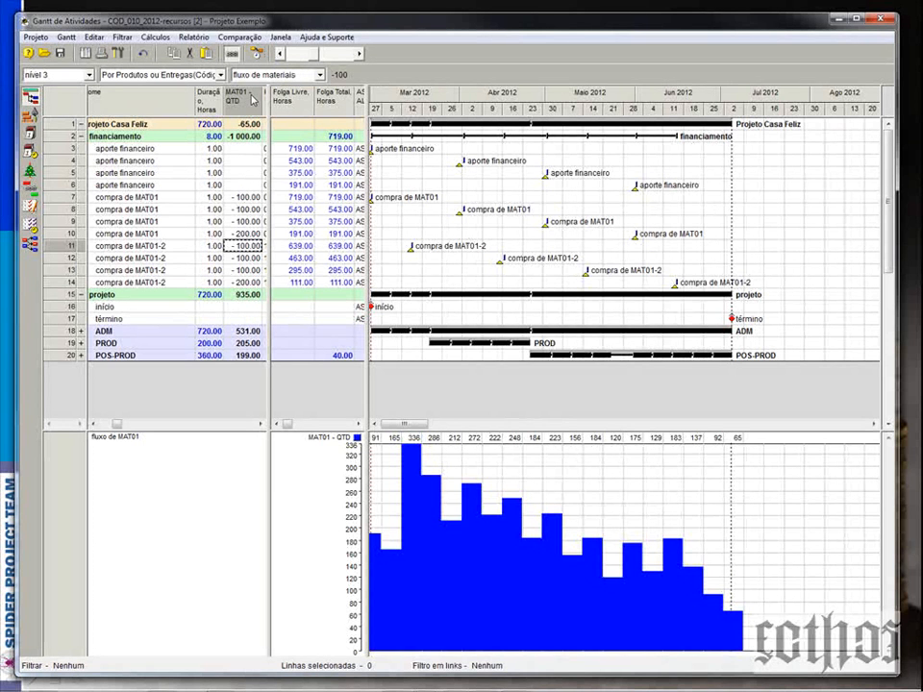
left_click(256, 54)
left_click(598, 575)
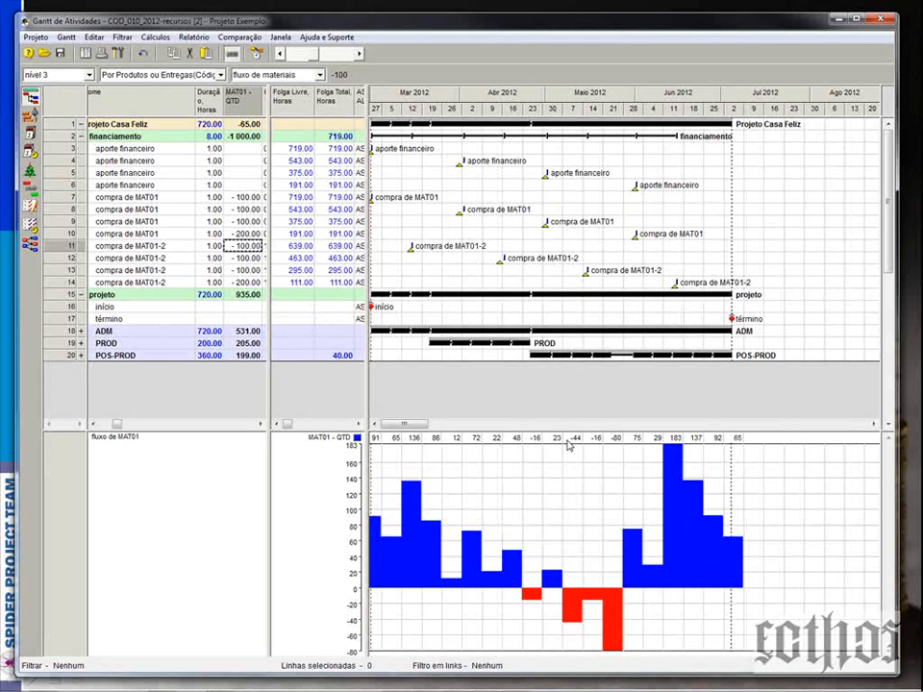
- Collapse the financiamento and projeto phases, and rename the financiamento phase as "financiamento e compras"
left_click(80, 136)
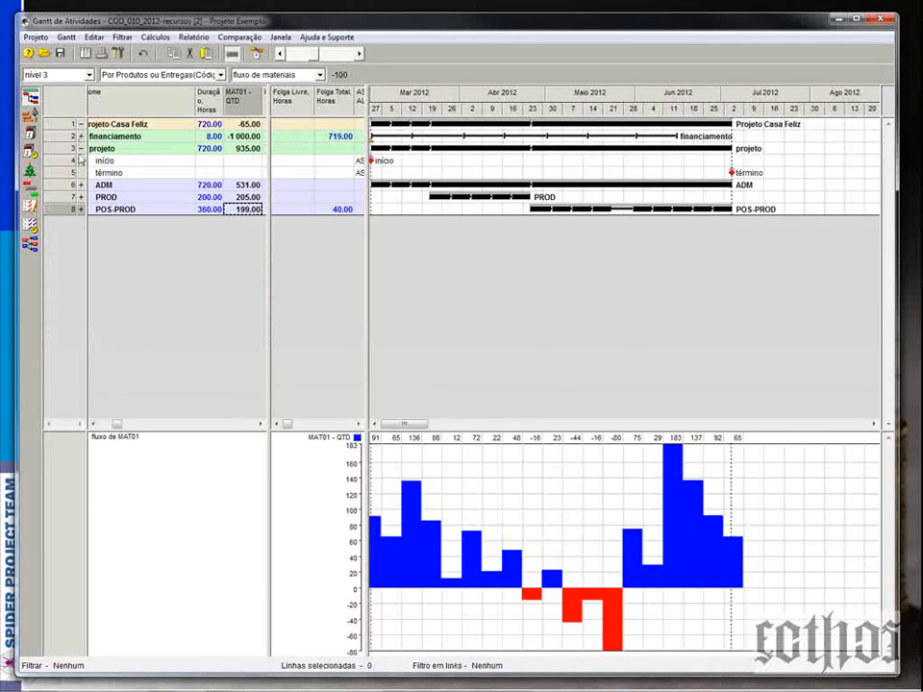
left_click(81, 148)
left_click(62, 137)
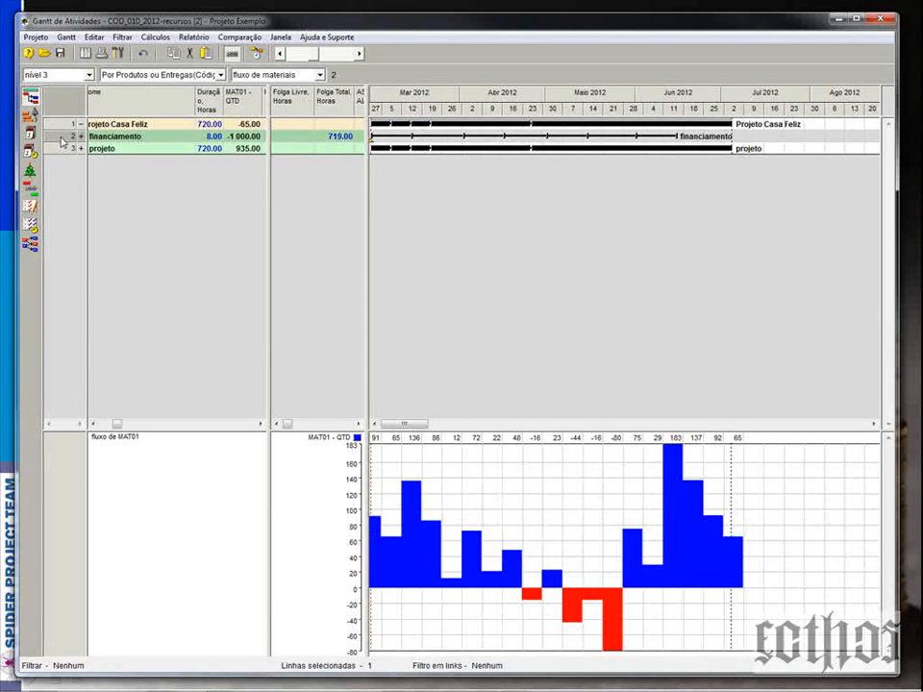
double_click(167, 135)
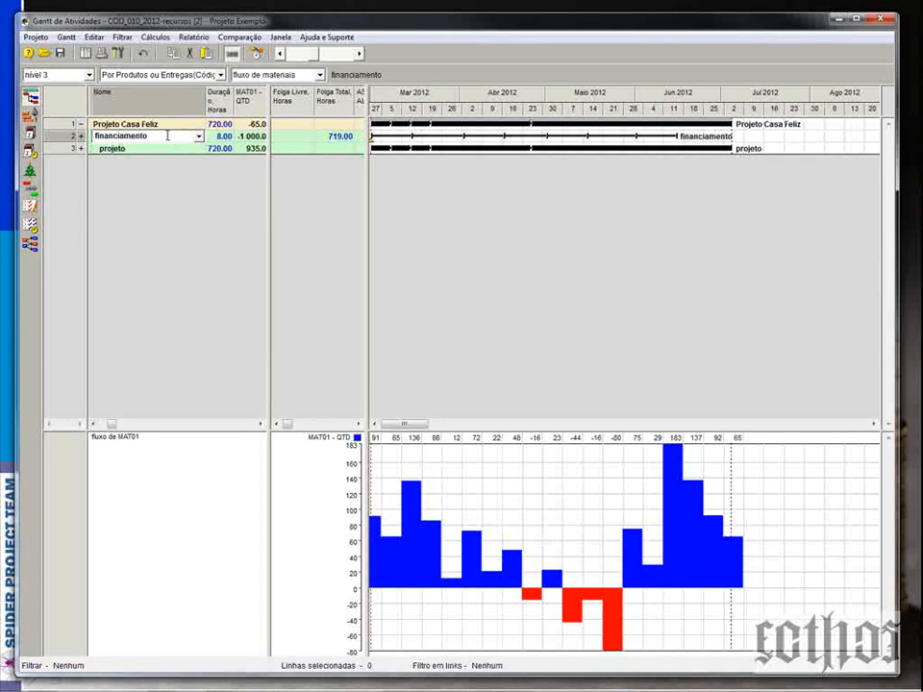
type("e comptas")
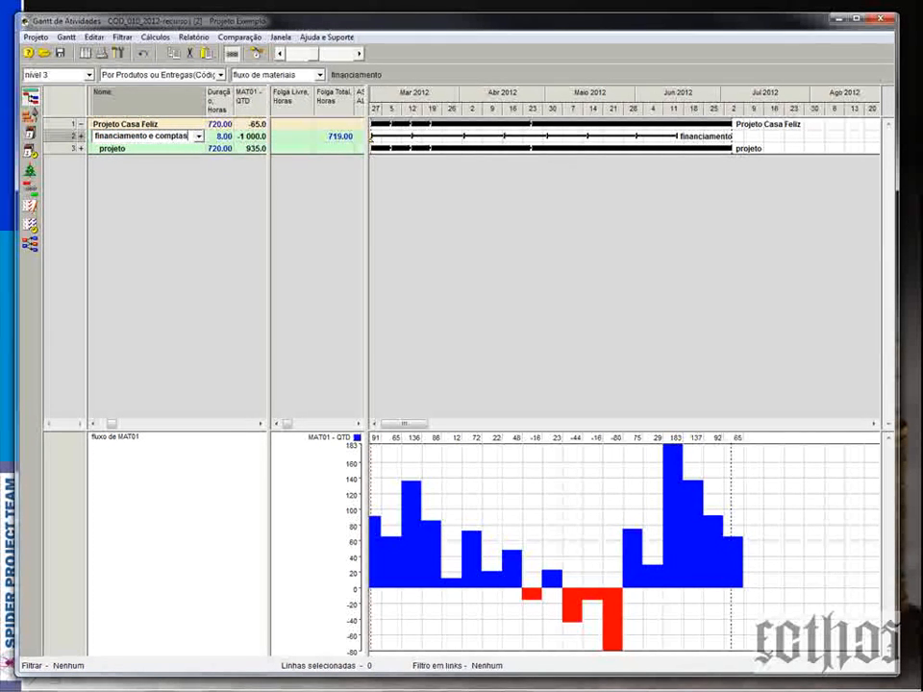
key("BackSpace")
key("BackSpace")
type("ras")
key("Return")
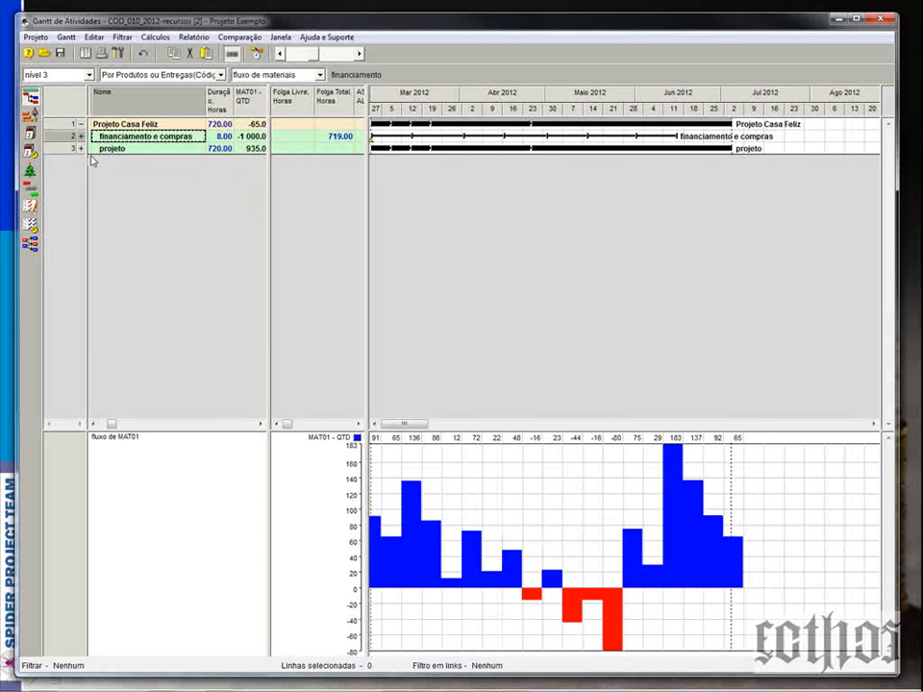
- Save the current Gantt configuration
left_click(67, 37)
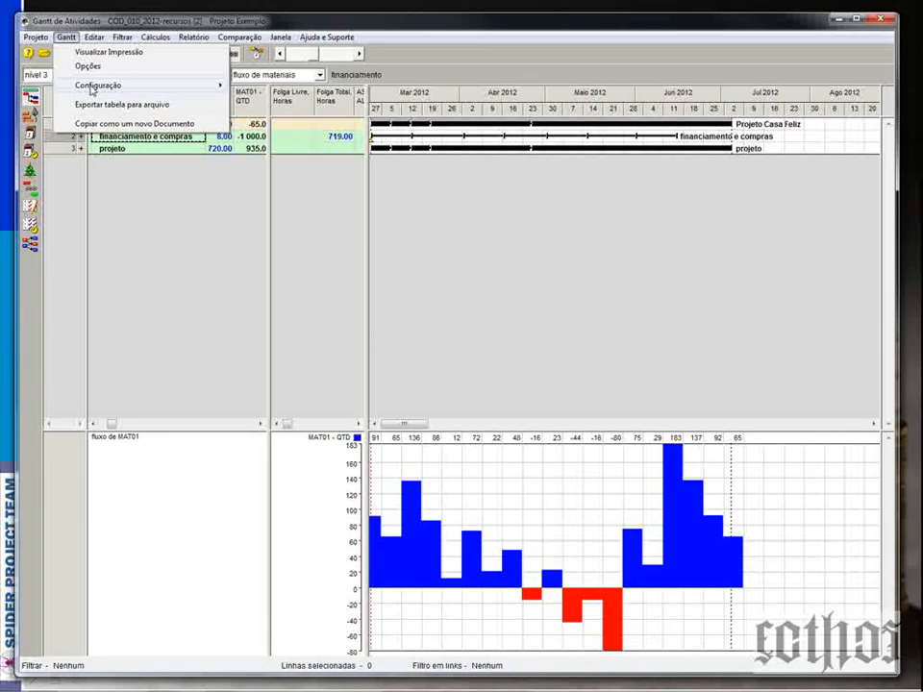
mouse_move(105, 85)
left_click(296, 113)
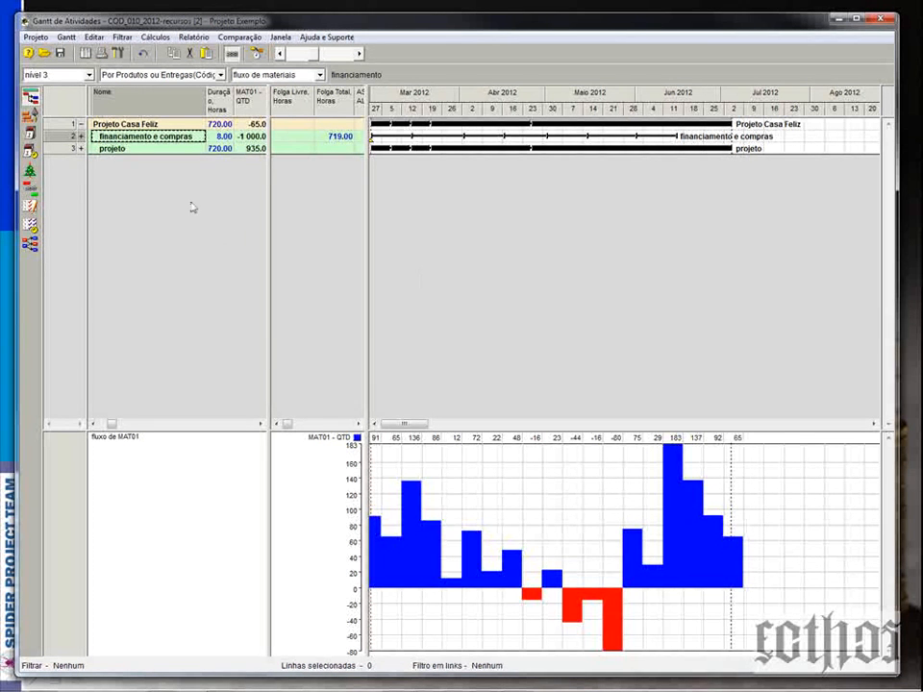
- Expand the "financiamento e compras" phase and delete all eight MAT01 and MAT01-2 purchase activities
left_click(82, 137)
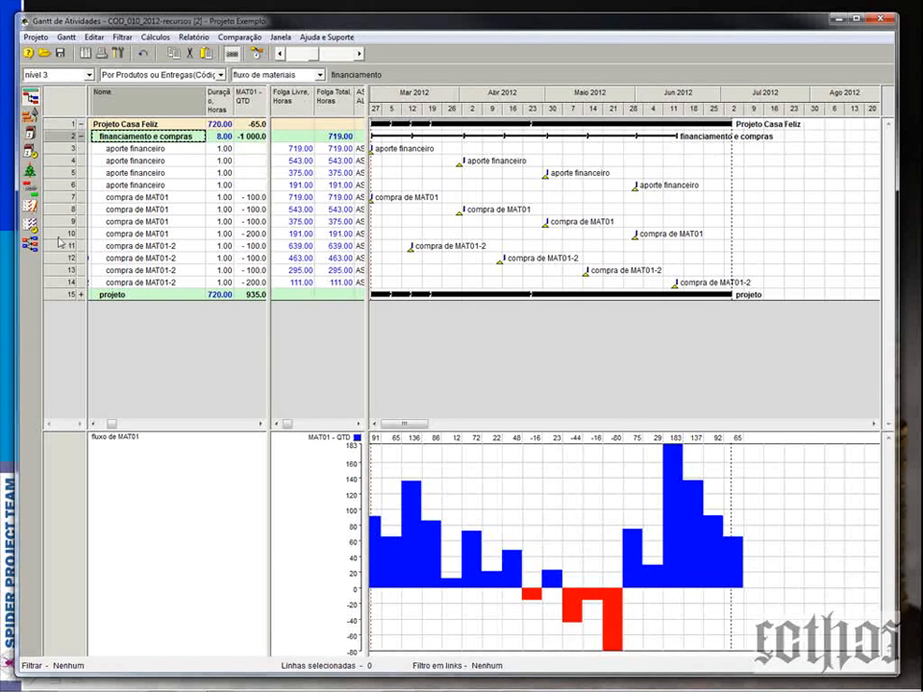
left_click(70, 197)
left_click(71, 283, "shift")
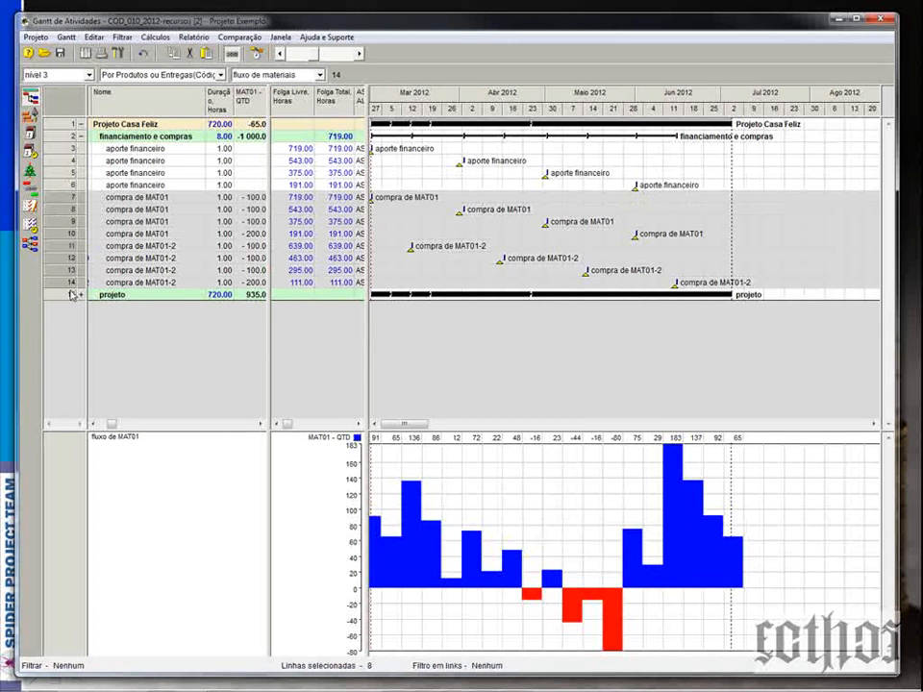
key("Delete")
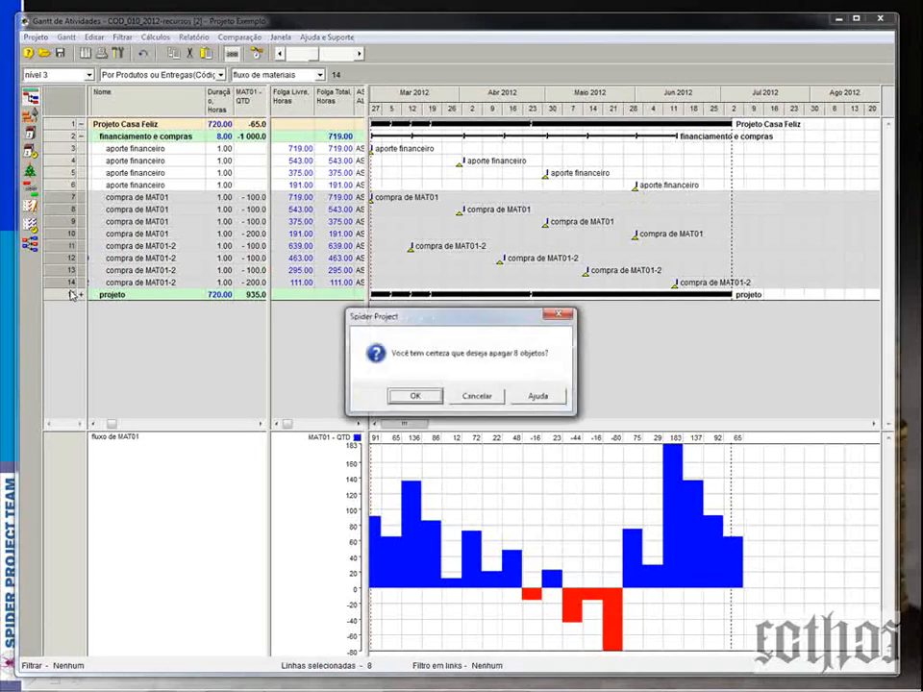
left_click(402, 395)
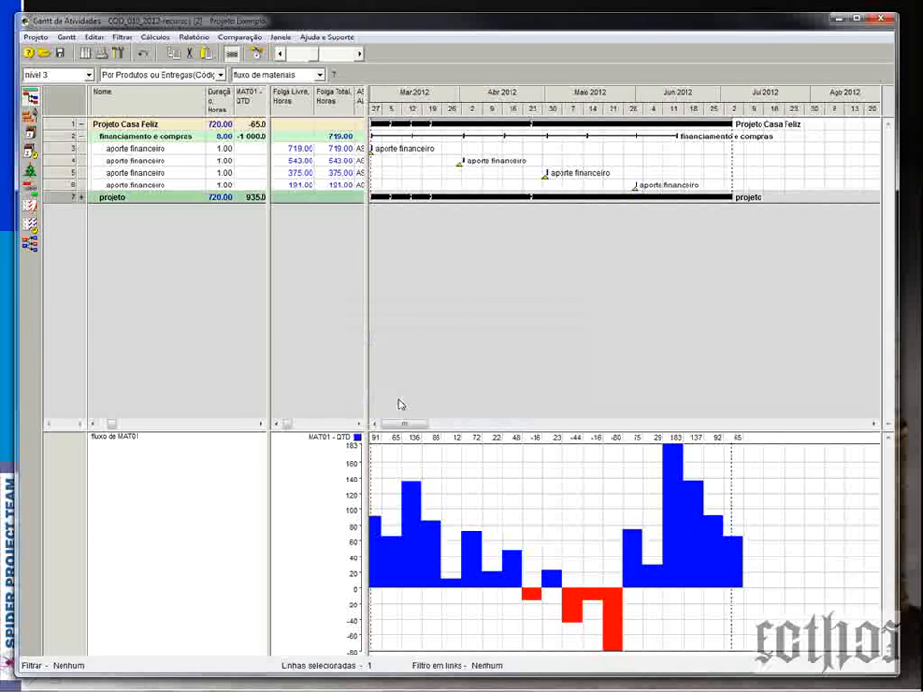
- Delete the "financiamento e compras" phase and recalculate the schedule with the existing options
left_click(61, 139)
key("Delete")
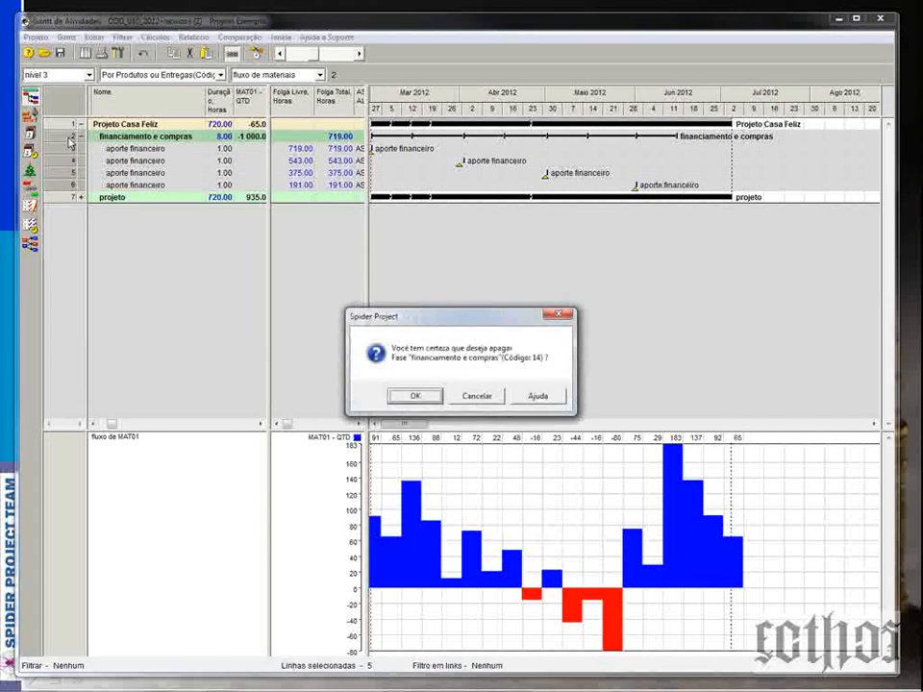
key("Return")
left_click(256, 53)
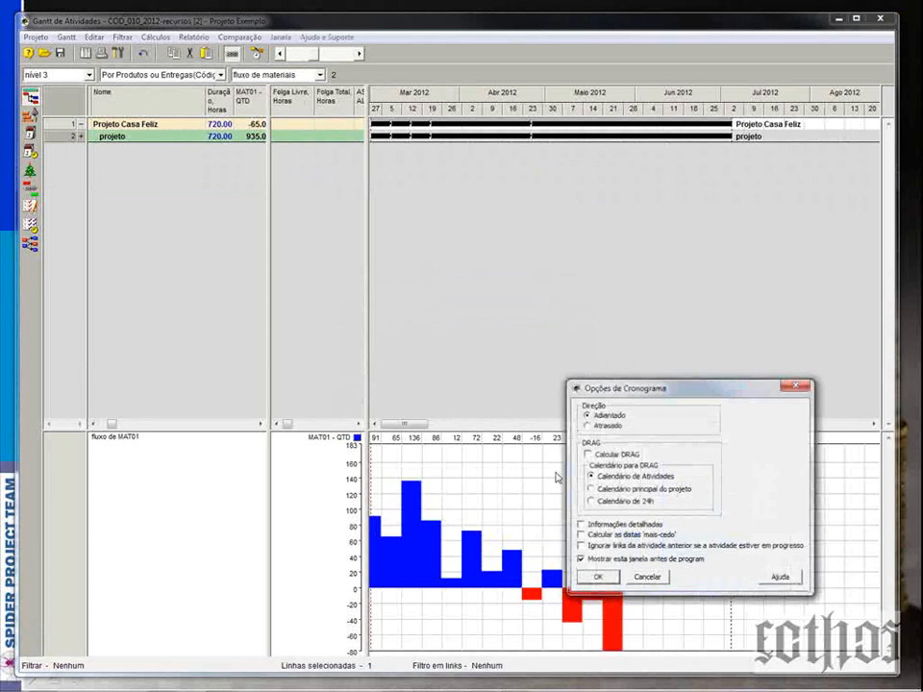
left_click(596, 577)
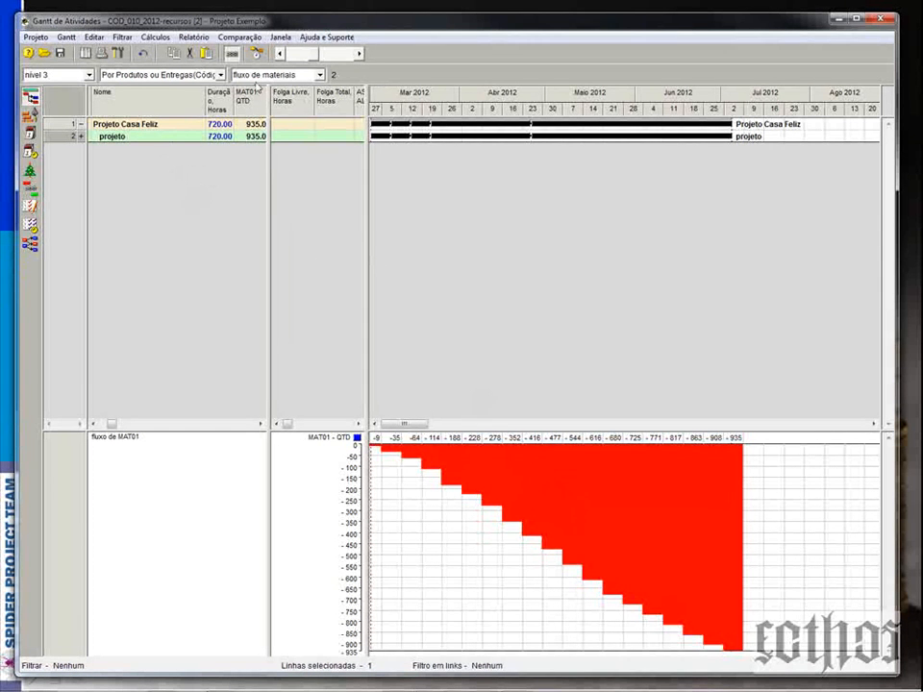
- View the "200 - fluxo de caixa $$$" configuration with the timeline fitted to the whole project, and return to "fluxo de materiais"
left_click(274, 74)
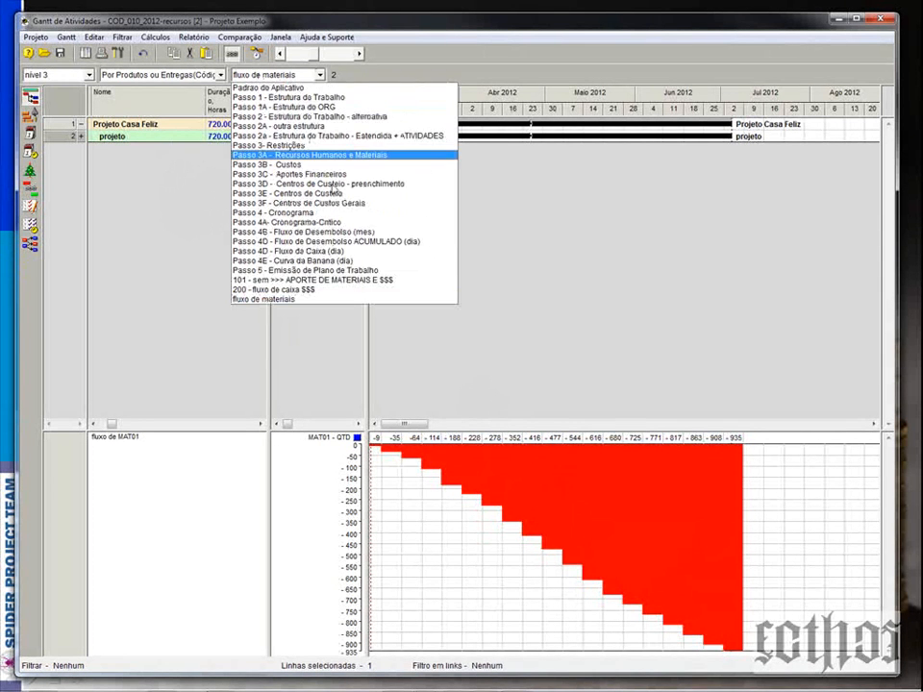
left_click(356, 290)
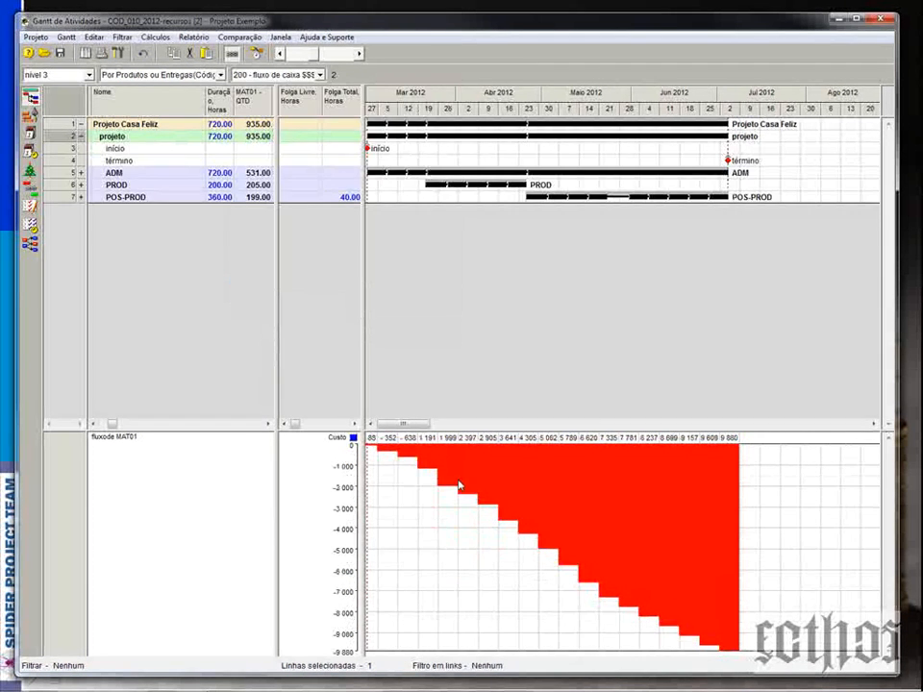
right_click(573, 89)
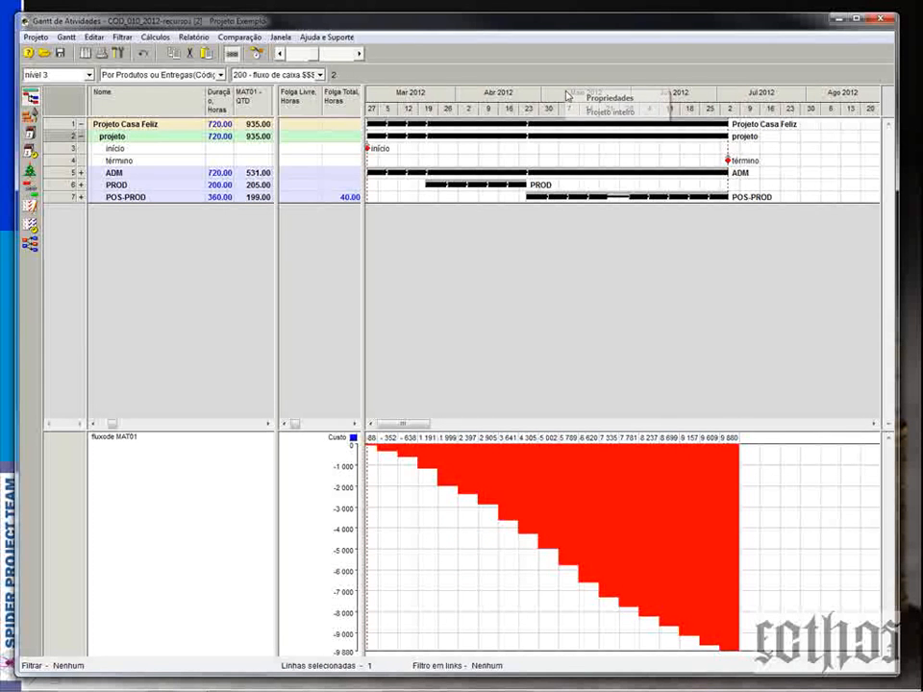
left_click(608, 111)
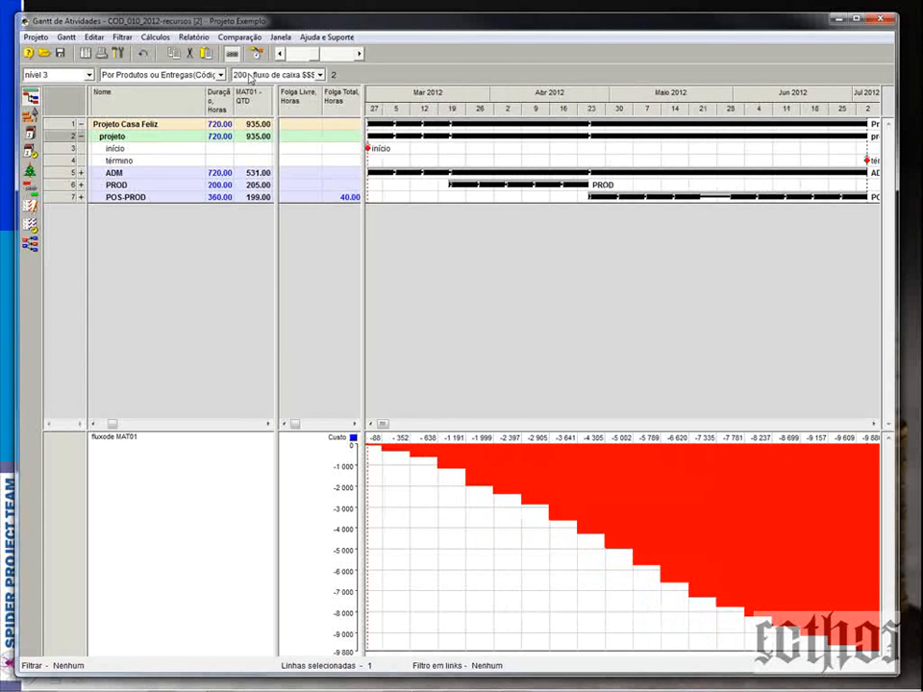
left_click(279, 76)
left_click(264, 225)
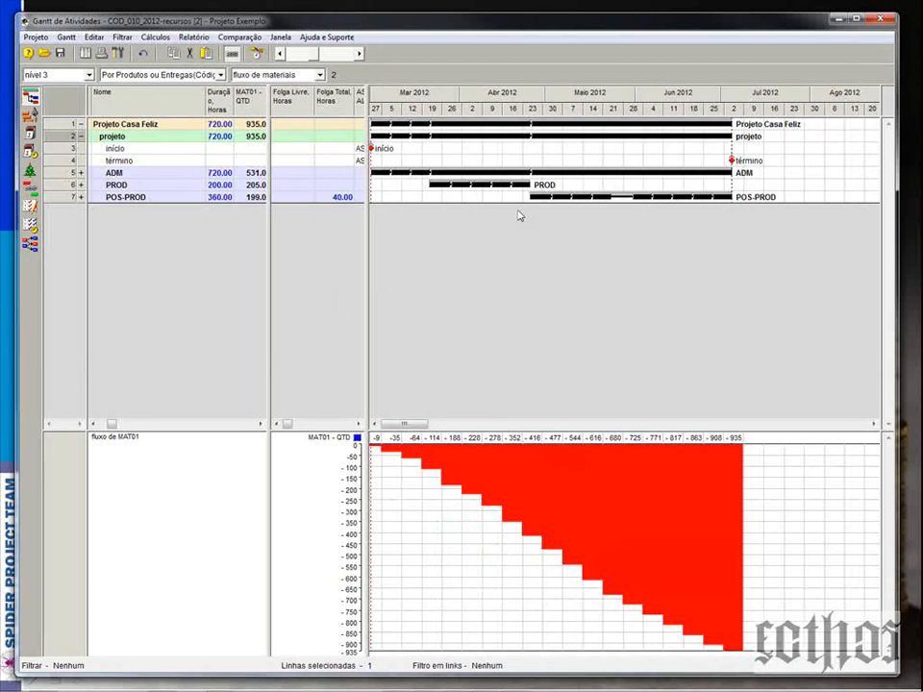
left_click(837, 19)
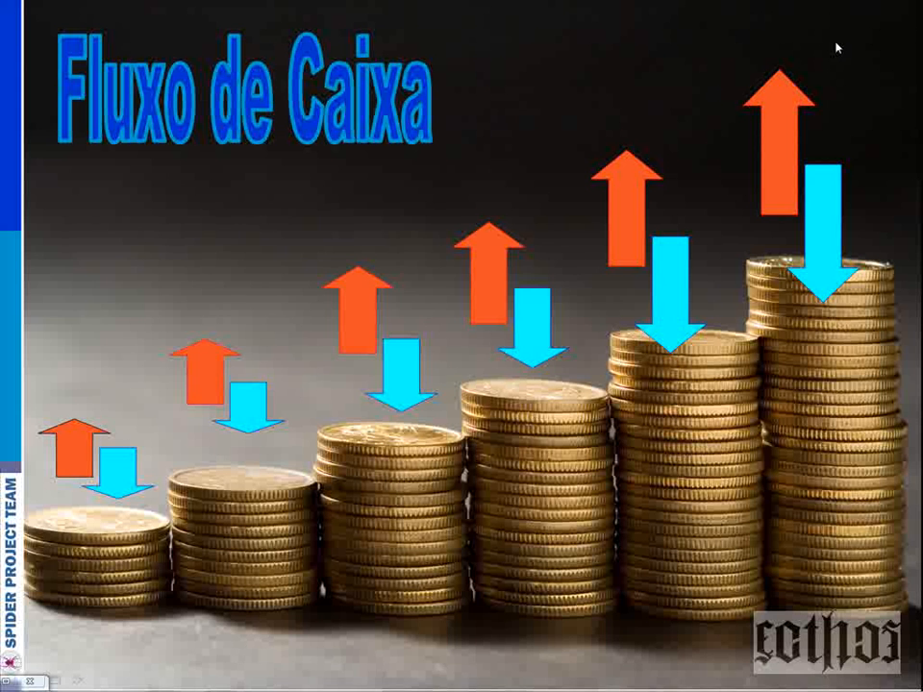
left_click(836, 46)
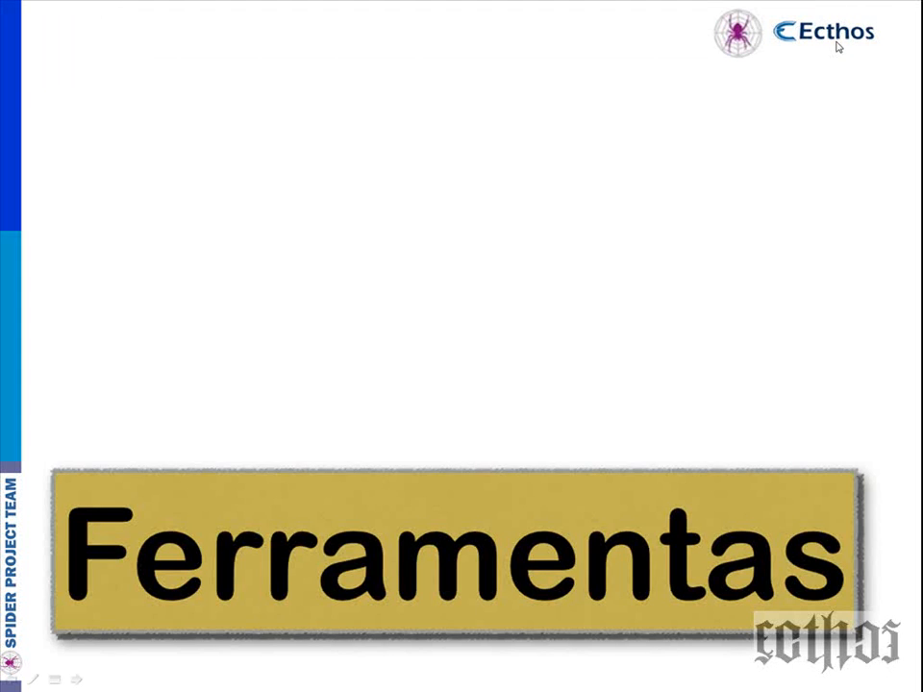
left_click(838, 45)
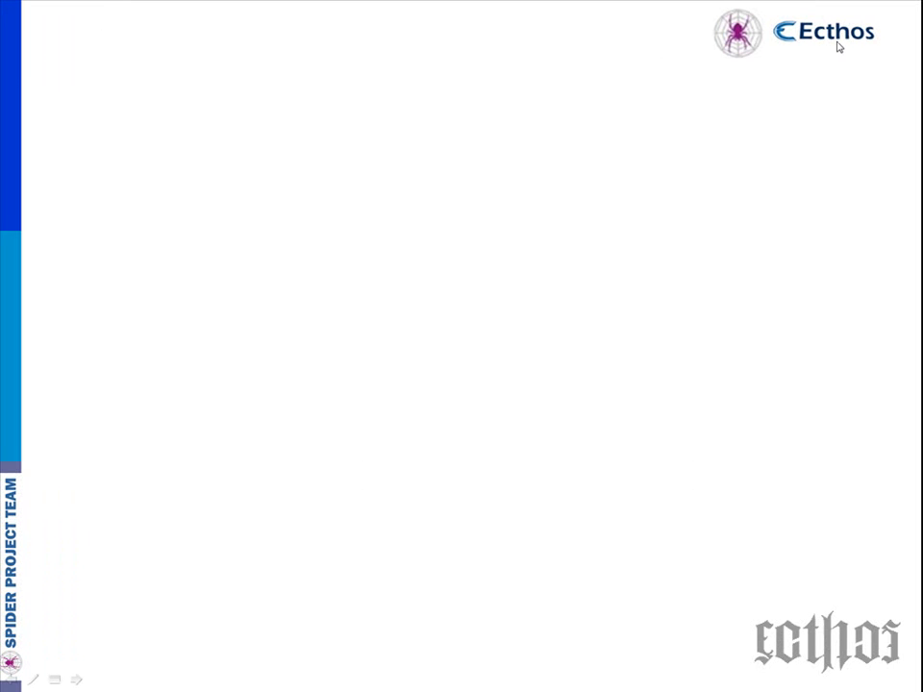